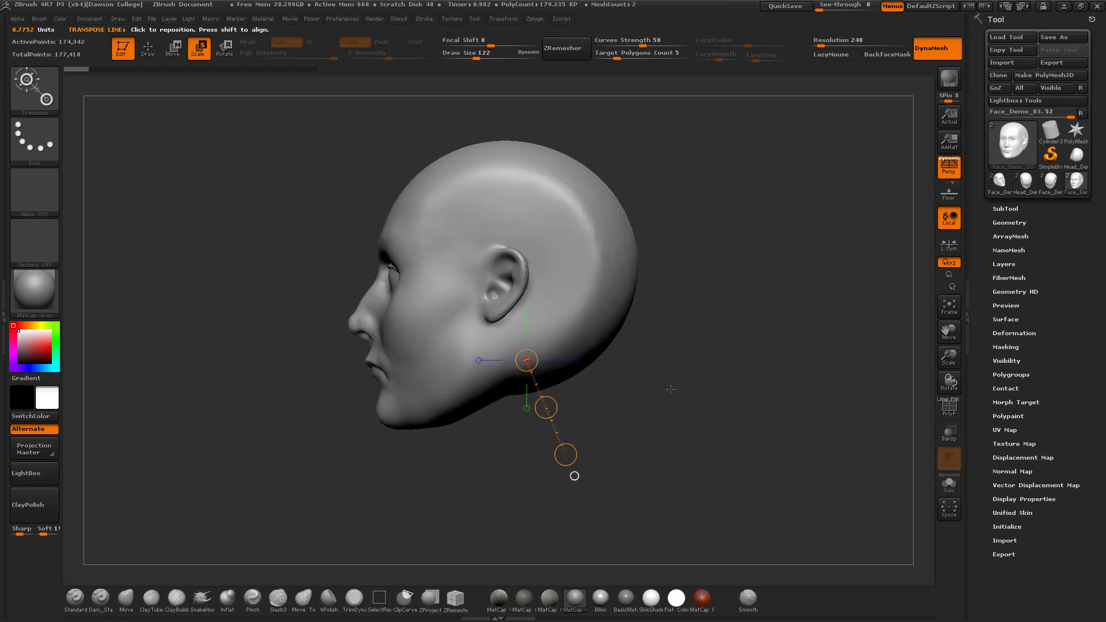
Pull a neck down from the rear underside of the head using the Move brush at a draw size of 347
{"action": "key", "text": "q"}
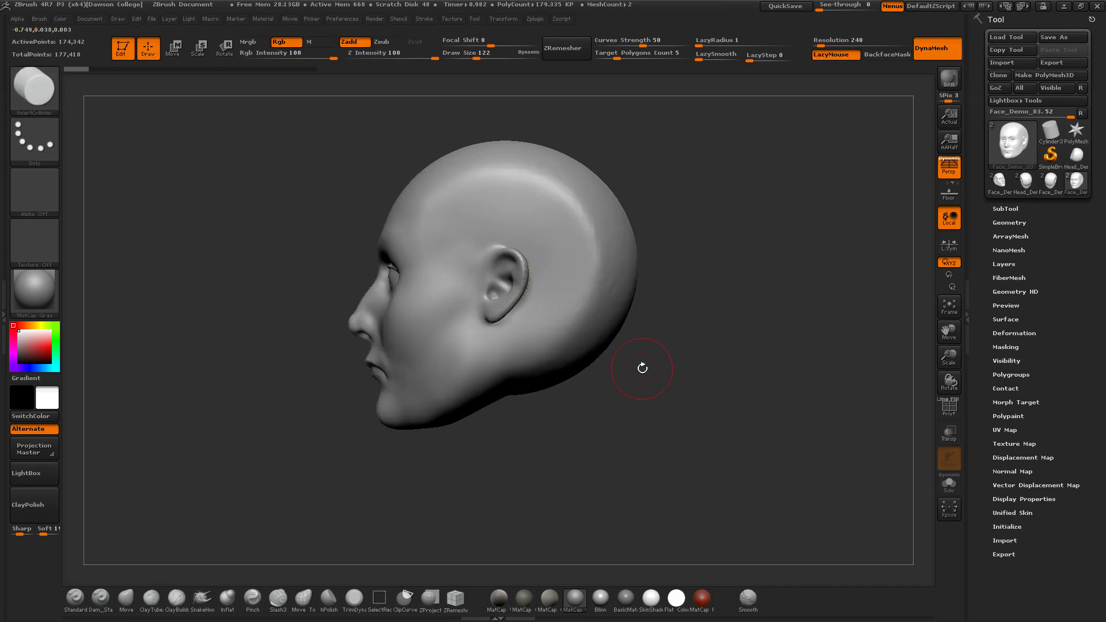
{"action": "left_click_drag", "start_coordinate": [629, 414], "coordinate": [641, 364]}
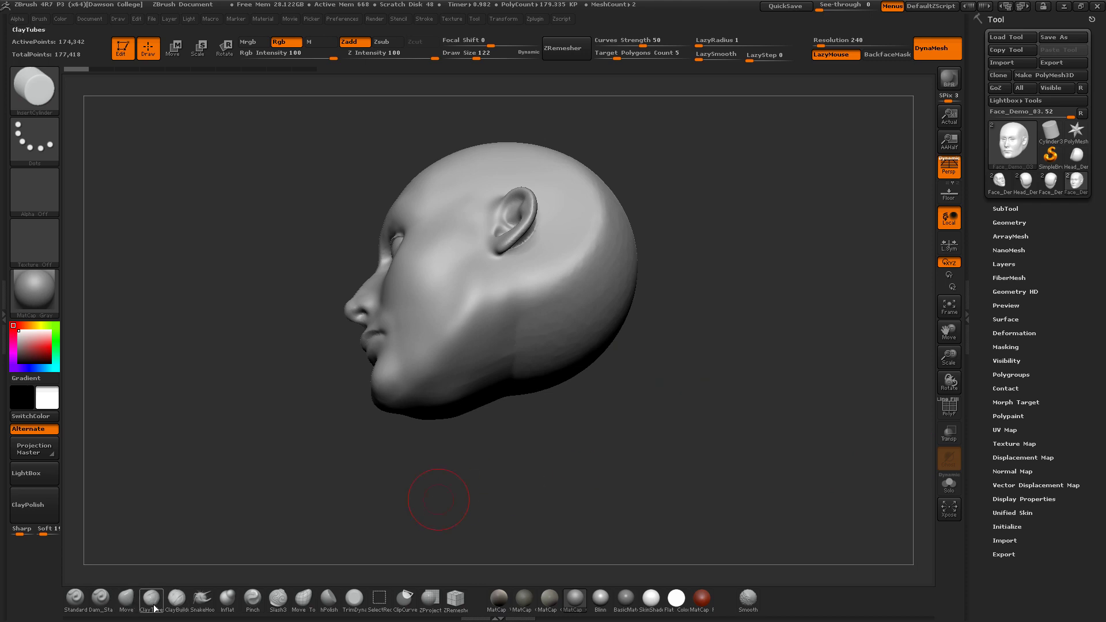
{"action": "left_click", "coordinate": [201, 599]}
{"action": "left_click", "coordinate": [126, 601]}
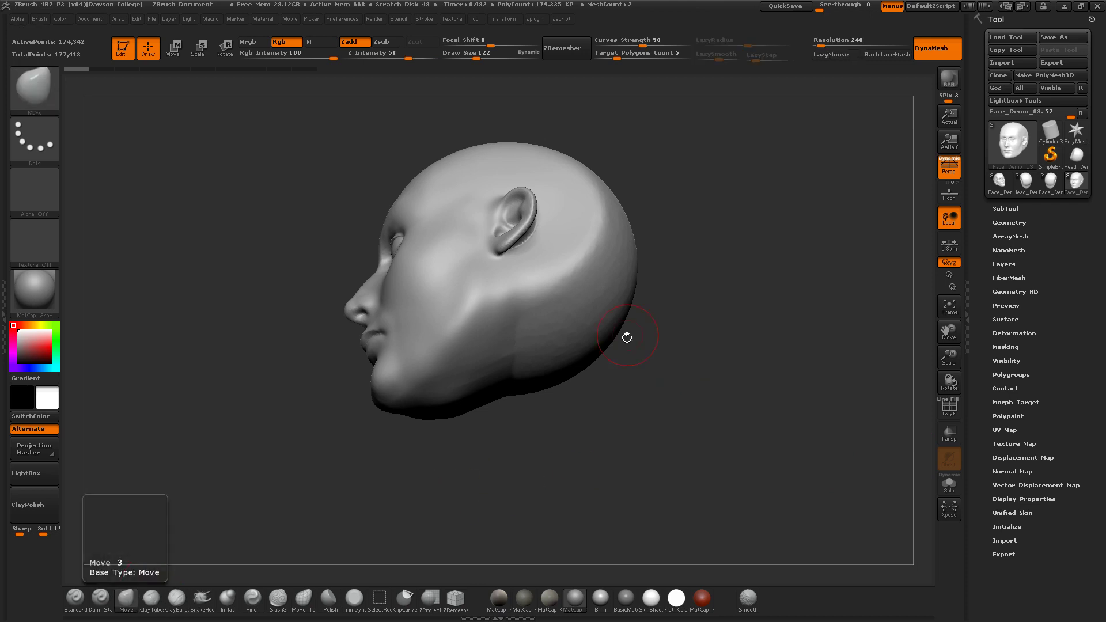
{"action": "key", "text": "s"}
{"action": "left_click_drag", "start_coordinate": [620, 343], "coordinate": [635, 345]}
{"action": "left_click_drag", "start_coordinate": [628, 390], "coordinate": [632, 328]}
{"action": "key", "text": "s"}
{"action": "mouse_move", "coordinate": [559, 265]}
{"action": "left_mouse_down"}
{"action": "mouse_move", "coordinate": [555, 233]}
{"action": "mouse_move", "coordinate": [576, 232]}
{"action": "left_mouse_up"}
{"action": "left_click_drag", "start_coordinate": [661, 291], "coordinate": [664, 370]}
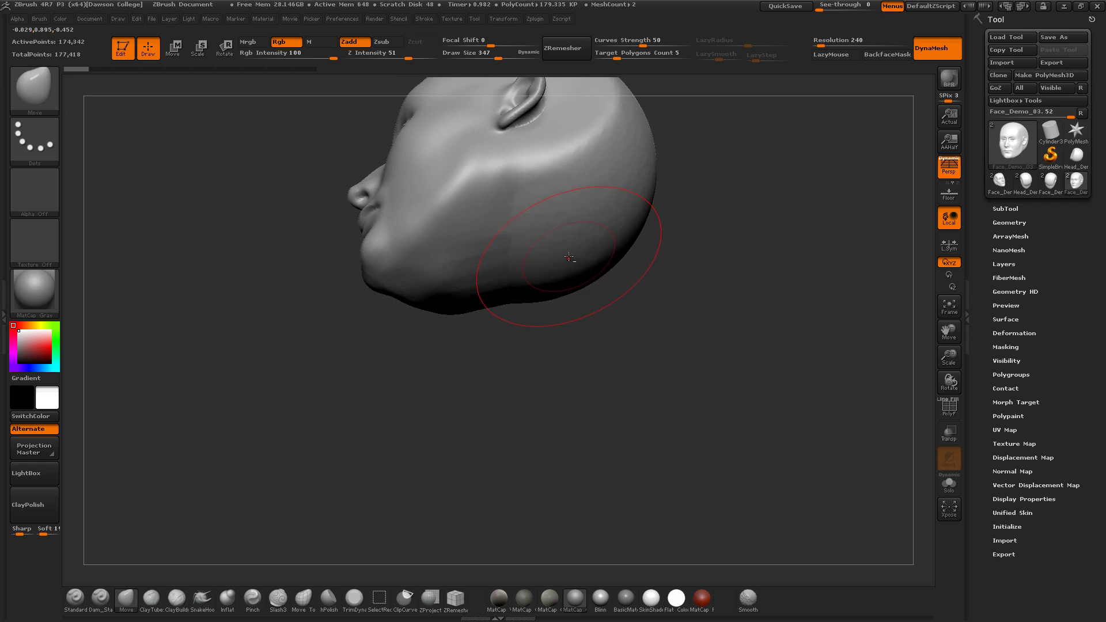
{"action": "left_click_drag", "start_coordinate": [569, 258], "coordinate": [622, 425]}
{"action": "mouse_move", "coordinate": [714, 345]}
{"action": "left_mouse_down"}
{"action": "mouse_move", "coordinate": [714, 386]}
{"action": "mouse_move", "coordinate": [664, 294]}
{"action": "mouse_move", "coordinate": [627, 277]}
{"action": "left_mouse_up"}
Enlarge the Move brush to a draw size of 539 and shape the front and back contours of the neck
{"action": "mouse_move", "coordinate": [665, 338]}
{"action": "left_mouse_down"}
{"action": "mouse_move", "coordinate": [701, 369]}
{"action": "mouse_move", "coordinate": [681, 347]}
{"action": "mouse_move", "coordinate": [667, 412]}
{"action": "mouse_move", "coordinate": [689, 396]}
{"action": "mouse_move", "coordinate": [649, 399]}
{"action": "left_mouse_up"}
{"action": "key", "text": "s"}
{"action": "left_click_drag", "start_coordinate": [653, 400], "coordinate": [672, 399]}
{"action": "mouse_move", "coordinate": [588, 407]}
{"action": "left_mouse_down"}
{"action": "mouse_move", "coordinate": [541, 437]}
{"action": "mouse_move", "coordinate": [577, 415]}
{"action": "mouse_move", "coordinate": [602, 373]}
{"action": "left_mouse_up"}
{"action": "key", "text": "s"}
{"action": "key", "text": "s"}
{"action": "mouse_move", "coordinate": [615, 317]}
{"action": "left_mouse_down"}
{"action": "mouse_move", "coordinate": [600, 306]}
{"action": "mouse_move", "coordinate": [590, 357]}
{"action": "left_mouse_up"}
{"action": "mouse_move", "coordinate": [639, 422]}
{"action": "left_mouse_down"}
{"action": "mouse_move", "coordinate": [671, 410]}
{"action": "mouse_move", "coordinate": [665, 379]}
{"action": "mouse_move", "coordinate": [561, 392]}
{"action": "mouse_move", "coordinate": [642, 400]}
{"action": "mouse_move", "coordinate": [617, 393]}
{"action": "left_mouse_up"}
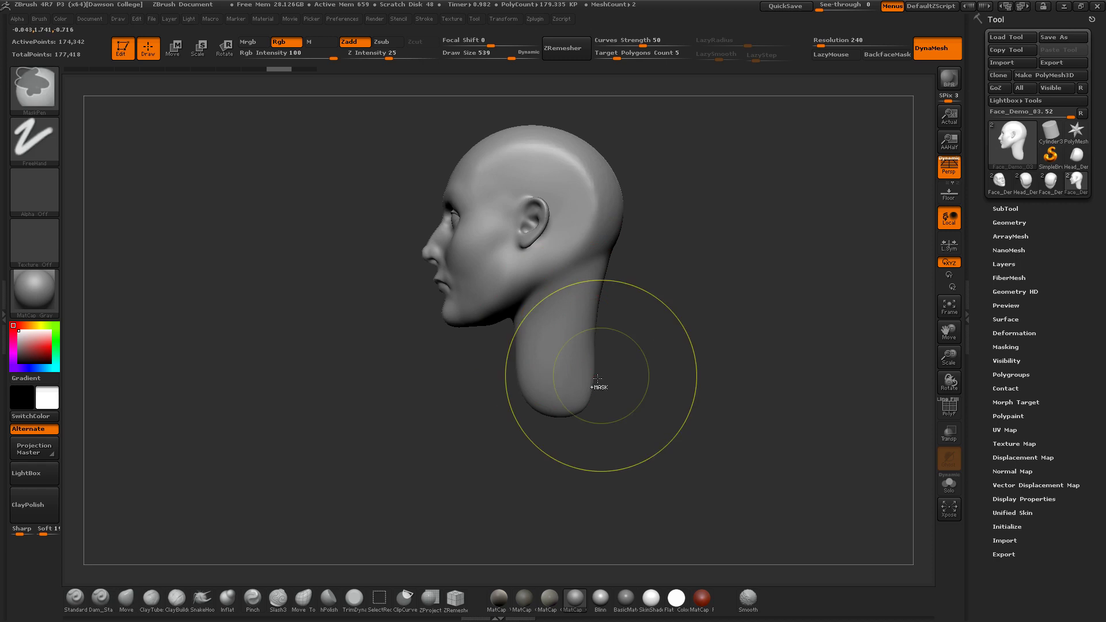
Undo the last two neck edits and readjust the lower end of the neck
{"action": "key", "text": "ctrl+z"}
{"action": "key", "text": "ctrl+z"}
{"action": "left_click_drag", "start_coordinate": [544, 389], "coordinate": [556, 394]}
{"action": "mouse_move", "coordinate": [637, 396]}
{"action": "left_mouse_down"}
{"action": "mouse_move", "coordinate": [699, 399]}
{"action": "mouse_move", "coordinate": [662, 343]}
{"action": "left_mouse_up"}
Insert a large sphere at the base of the neck with the InsertSphere brush as a starting torso
{"action": "key", "text": "b"}
{"action": "key", "text": "i"}
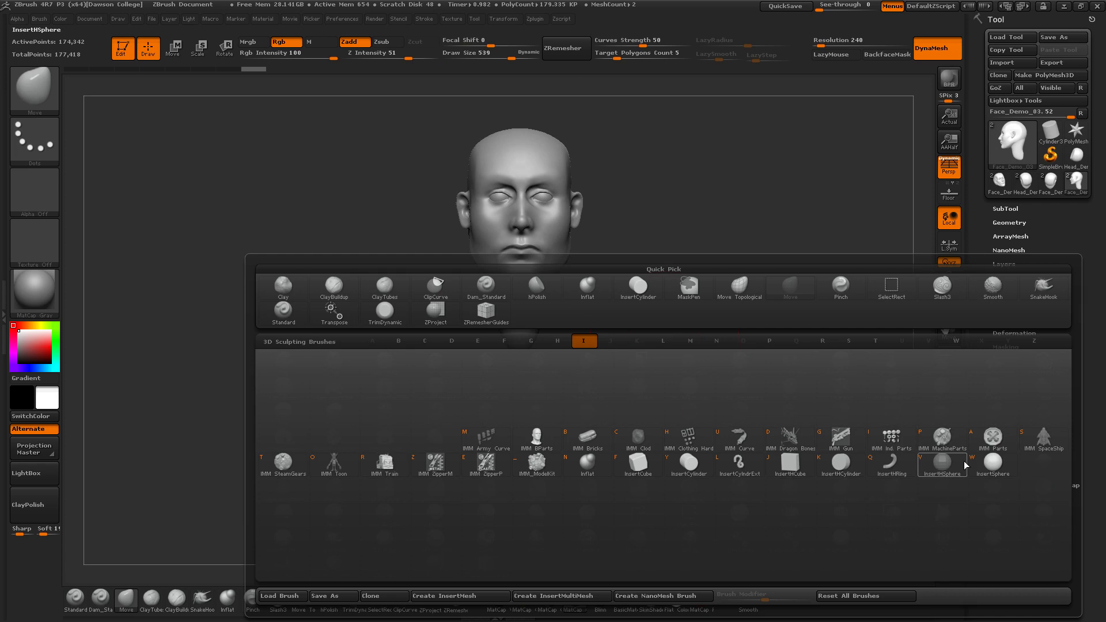
{"action": "left_click", "coordinate": [990, 462]}
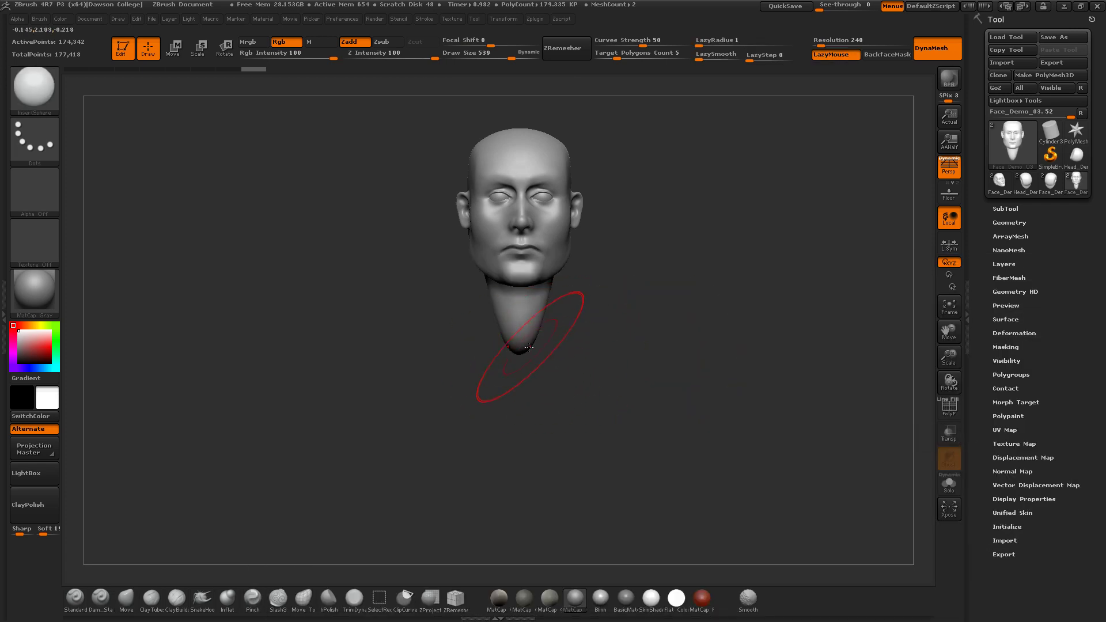
{"action": "left_click_drag", "start_coordinate": [520, 361], "coordinate": [592, 398]}
Draw a vertical transpose line through the sphere and move the sphere down to lengthen the neck
{"action": "left_click_drag", "start_coordinate": [646, 425], "coordinate": [614, 400], "text": "shift"}
{"action": "key", "text": "w"}
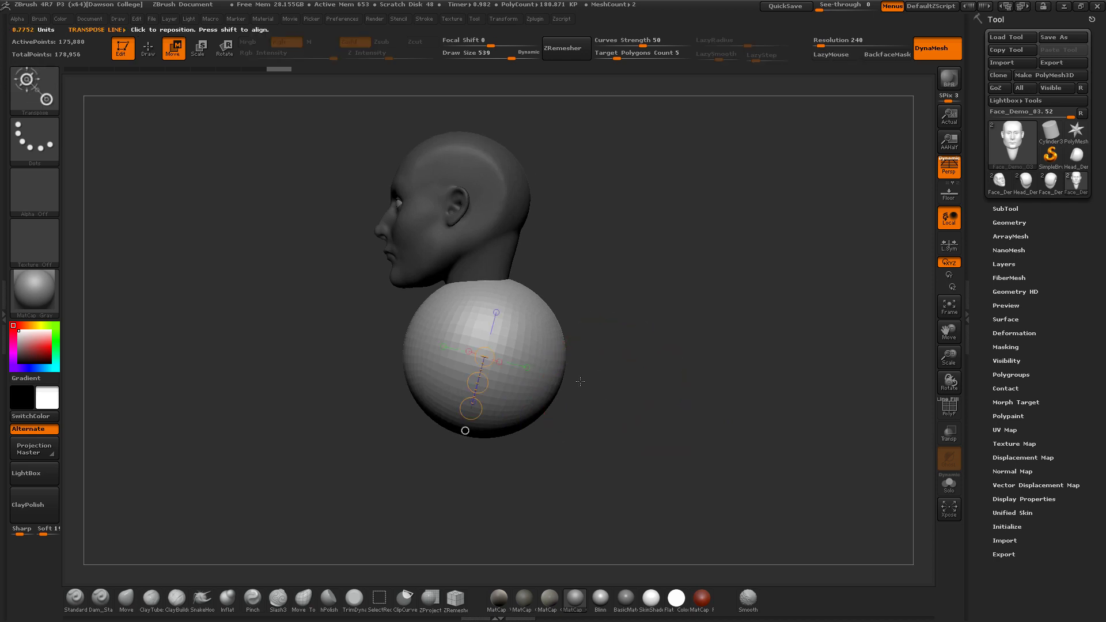
{"action": "left_click_drag", "start_coordinate": [485, 296], "coordinate": [484, 458]}
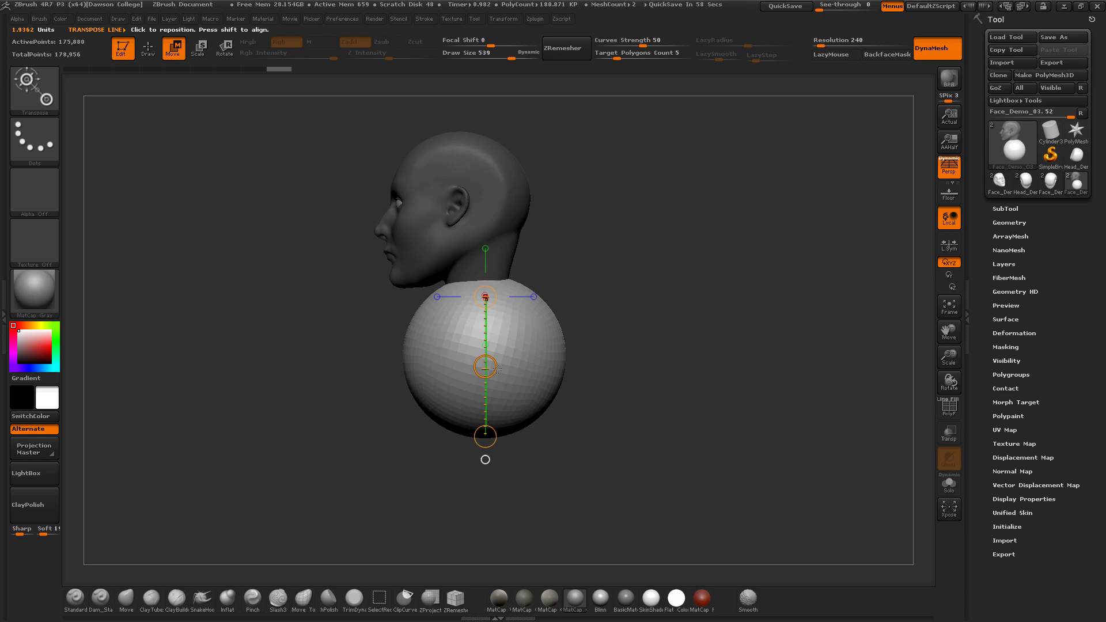
{"action": "left_click", "coordinate": [492, 306]}
{"action": "left_click_drag", "start_coordinate": [602, 389], "coordinate": [629, 392]}
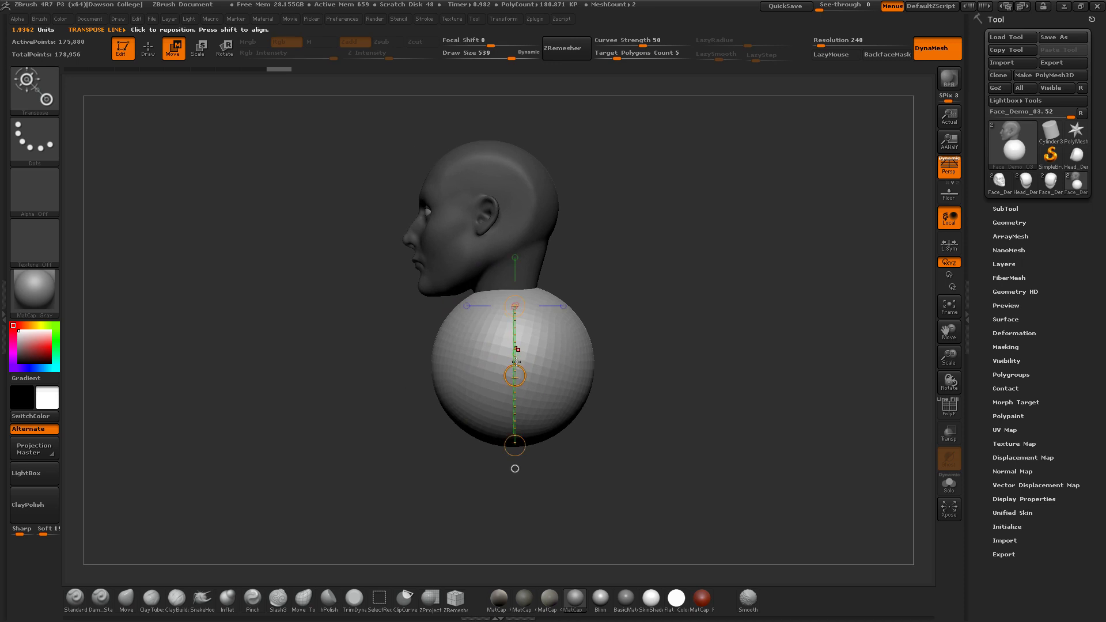
{"action": "left_click_drag", "start_coordinate": [515, 376], "coordinate": [519, 409]}
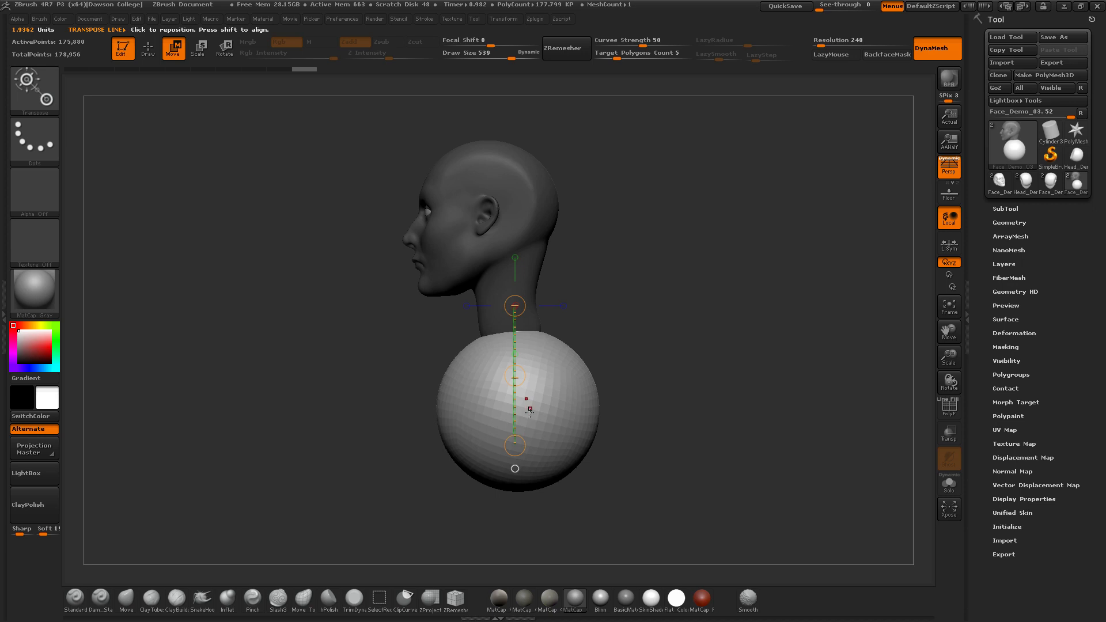
Flatten the sphere from front to back into a torso mass using the Move brush at a draw size of 831
{"action": "key", "text": "q"}
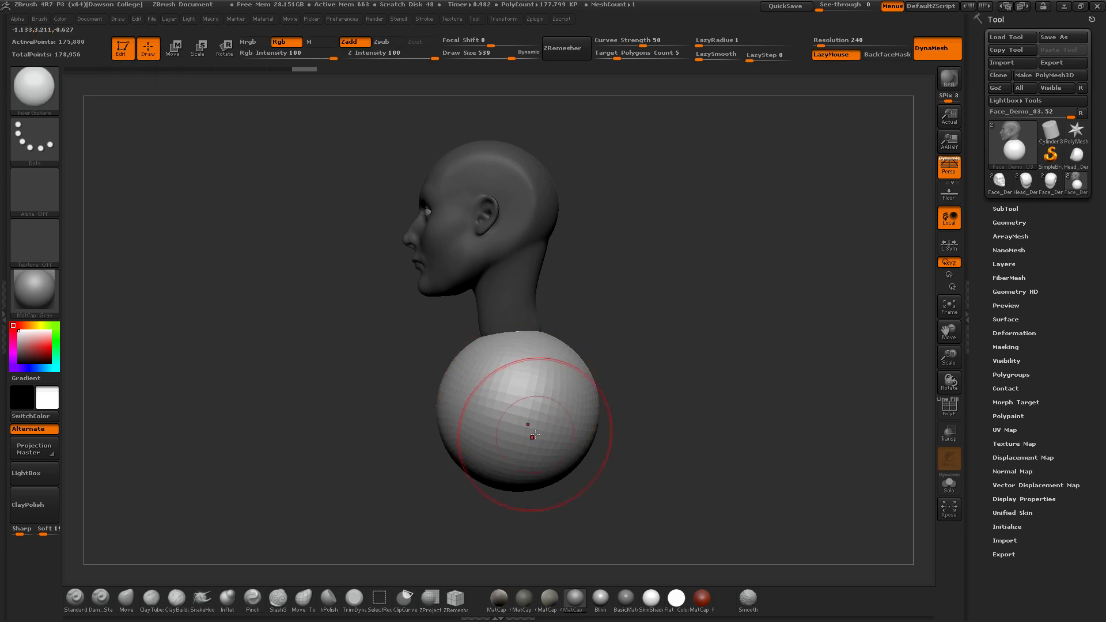
{"action": "key", "text": "b"}
{"action": "key", "text": "m"}
{"action": "key", "text": "v"}
{"action": "key", "text": "s"}
{"action": "left_click_drag", "start_coordinate": [501, 430], "coordinate": [517, 431]}
{"action": "left_click_drag", "start_coordinate": [444, 413], "coordinate": [464, 413]}
{"action": "mouse_move", "coordinate": [601, 397]}
{"action": "left_mouse_down"}
{"action": "mouse_move", "coordinate": [573, 399]}
{"action": "mouse_move", "coordinate": [659, 419]}
{"action": "mouse_move", "coordinate": [631, 387]}
{"action": "mouse_move", "coordinate": [643, 370]}
{"action": "left_mouse_up"}
{"action": "left_click_drag", "start_coordinate": [570, 347], "coordinate": [570, 360]}
{"action": "mouse_move", "coordinate": [656, 375]}
{"action": "left_mouse_down"}
{"action": "mouse_move", "coordinate": [654, 357]}
{"action": "mouse_move", "coordinate": [638, 375]}
{"action": "mouse_move", "coordinate": [688, 400]}
{"action": "mouse_move", "coordinate": [639, 373]}
{"action": "left_mouse_up"}
{"action": "left_click_drag", "start_coordinate": [707, 381], "coordinate": [656, 352], "text": "shift"}
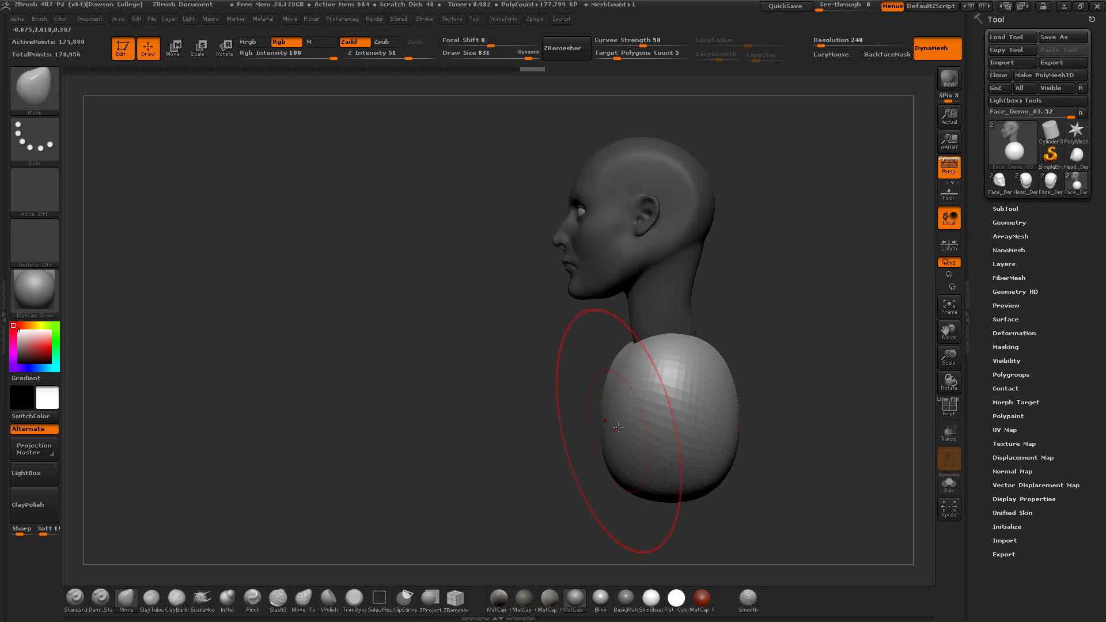
Refine the torso's chest and upper back contours with the Move brush
{"action": "left_click_drag", "start_coordinate": [613, 426], "coordinate": [607, 425]}
{"action": "left_click_drag", "start_coordinate": [616, 361], "coordinate": [623, 368]}
{"action": "mouse_move", "coordinate": [542, 418]}
{"action": "left_mouse_down", "text": "shift"}
{"action": "mouse_move", "coordinate": [562, 424]}
{"action": "mouse_move", "coordinate": [604, 410]}
{"action": "left_mouse_up", "text": "shift"}
{"action": "left_click_drag", "start_coordinate": [648, 362], "coordinate": [627, 357]}
{"action": "mouse_move", "coordinate": [713, 363]}
{"action": "left_mouse_down"}
{"action": "mouse_move", "coordinate": [662, 358]}
{"action": "mouse_move", "coordinate": [689, 368]}
{"action": "mouse_move", "coordinate": [740, 354]}
{"action": "mouse_move", "coordinate": [825, 359]}
{"action": "mouse_move", "coordinate": [688, 327]}
{"action": "mouse_move", "coordinate": [698, 381]}
{"action": "left_mouse_up"}
{"action": "mouse_move", "coordinate": [578, 347]}
{"action": "left_mouse_down"}
{"action": "mouse_move", "coordinate": [639, 342]}
{"action": "mouse_move", "coordinate": [637, 379]}
{"action": "mouse_move", "coordinate": [627, 358]}
{"action": "mouse_move", "coordinate": [641, 318]}
{"action": "mouse_move", "coordinate": [589, 313]}
{"action": "left_mouse_up"}
Undo the last torso edits, then broaden the shoulders and taper the torso with the Move brush at draw size 512
{"action": "key", "text": "ctrl+z"}
{"action": "key", "text": "s"}
{"action": "key", "text": "ctrl+z"}
{"action": "key", "text": "s"}
{"action": "mouse_move", "coordinate": [715, 368]}
{"action": "left_mouse_down", "text": "shift"}
{"action": "mouse_move", "coordinate": [706, 339]}
{"action": "mouse_move", "coordinate": [685, 335]}
{"action": "mouse_move", "coordinate": [730, 331]}
{"action": "mouse_move", "coordinate": [602, 348]}
{"action": "left_mouse_up", "text": "shift"}
{"action": "key", "text": "s"}
{"action": "key", "text": "s"}
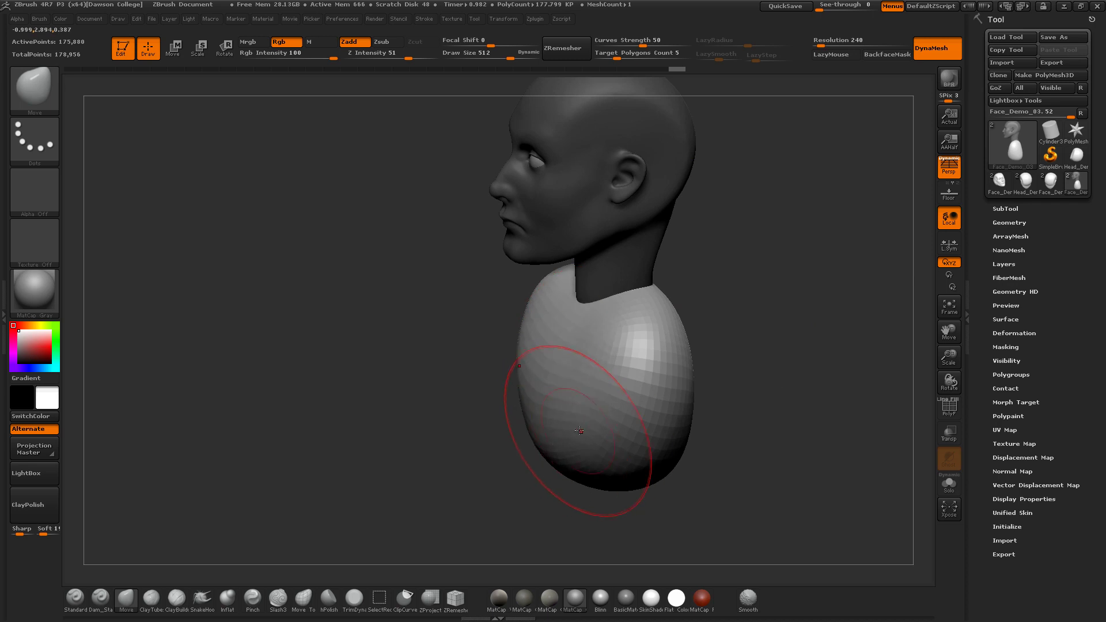
{"action": "mouse_move", "coordinate": [740, 346]}
{"action": "left_mouse_down"}
{"action": "mouse_move", "coordinate": [747, 365]}
{"action": "mouse_move", "coordinate": [575, 397]}
{"action": "left_mouse_up"}
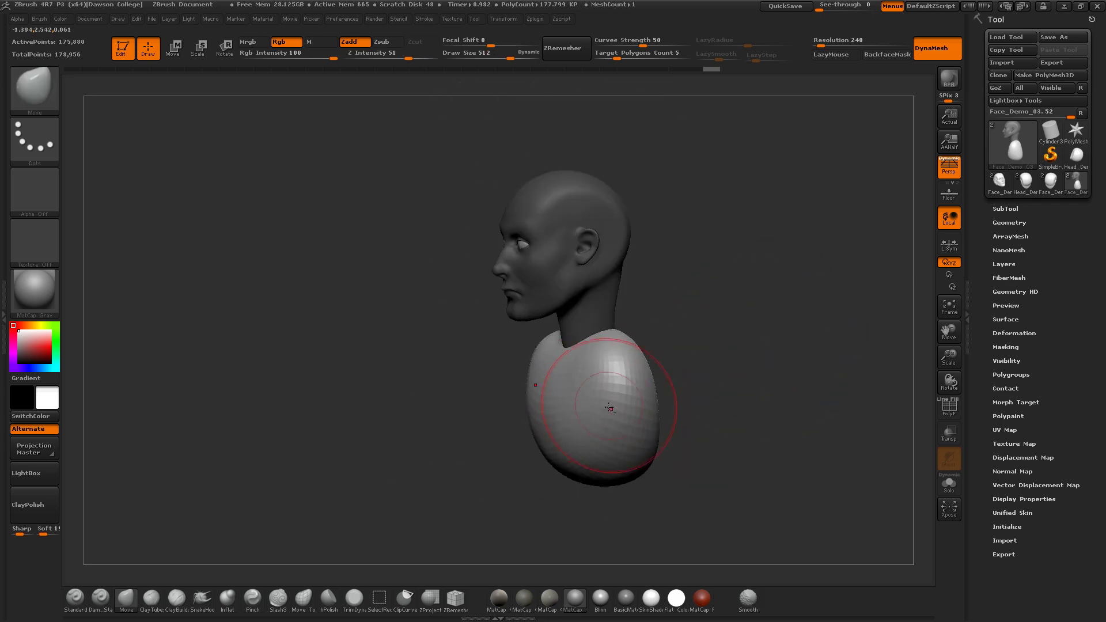
{"action": "mouse_move", "coordinate": [670, 368]}
{"action": "left_mouse_down"}
{"action": "mouse_move", "coordinate": [720, 338]}
{"action": "mouse_move", "coordinate": [714, 319]}
{"action": "mouse_move", "coordinate": [677, 396]}
{"action": "left_mouse_up"}
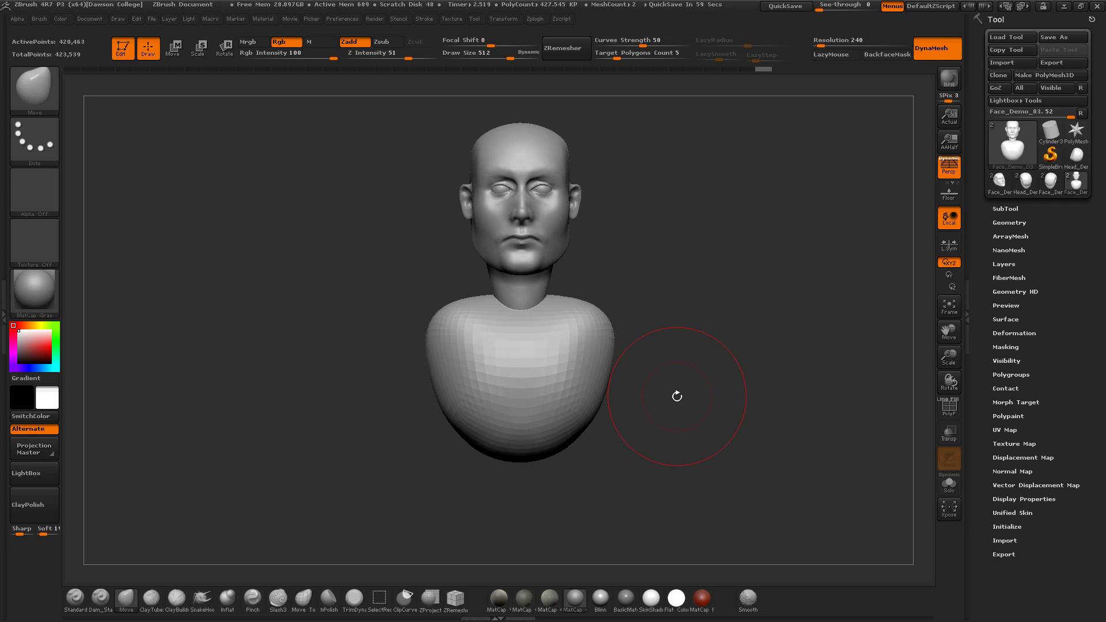
Show the polygroup wireframe, undo the remesh, then clear the mask and run DynaMesh again to fuse the head and torso
{"action": "key", "text": "shift+f"}
{"action": "left_click_drag", "start_coordinate": [677, 396], "coordinate": [733, 366], "text": "alt"}
{"action": "key", "text": "ctrl+z"}
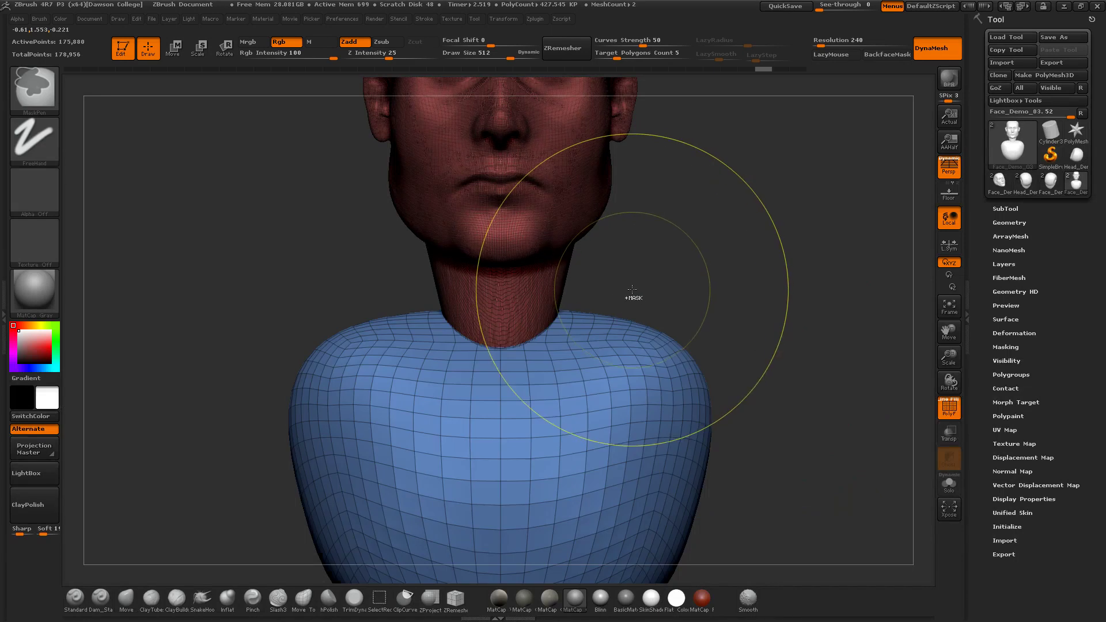
{"action": "left_click", "coordinate": [781, 242], "text": "ctrl"}
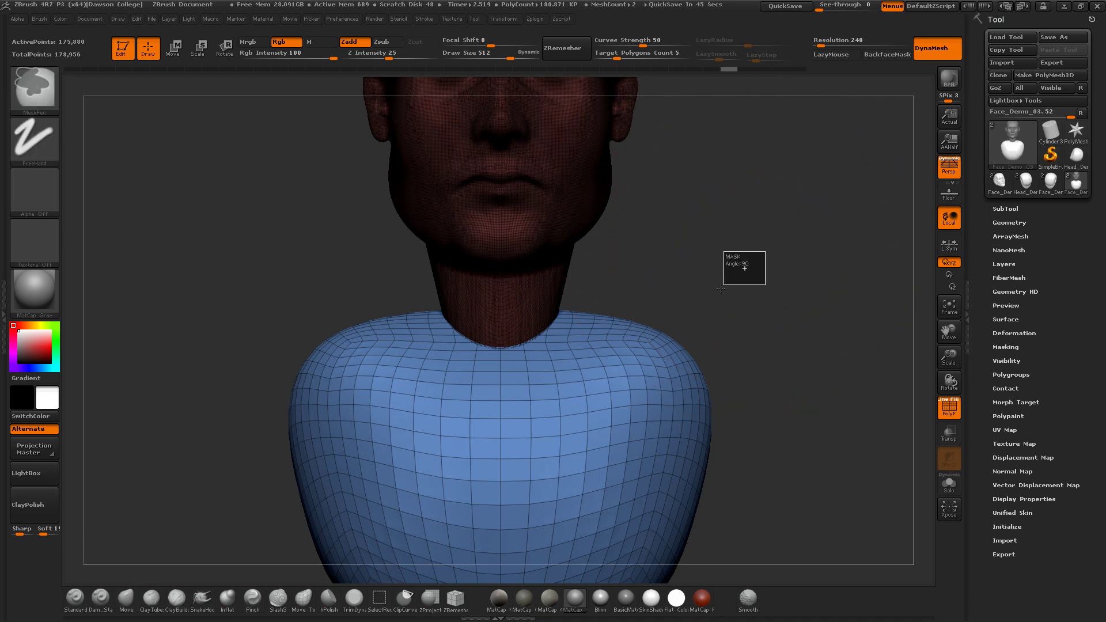
{"action": "left_click_drag", "start_coordinate": [747, 262], "coordinate": [749, 270], "text": "ctrl"}
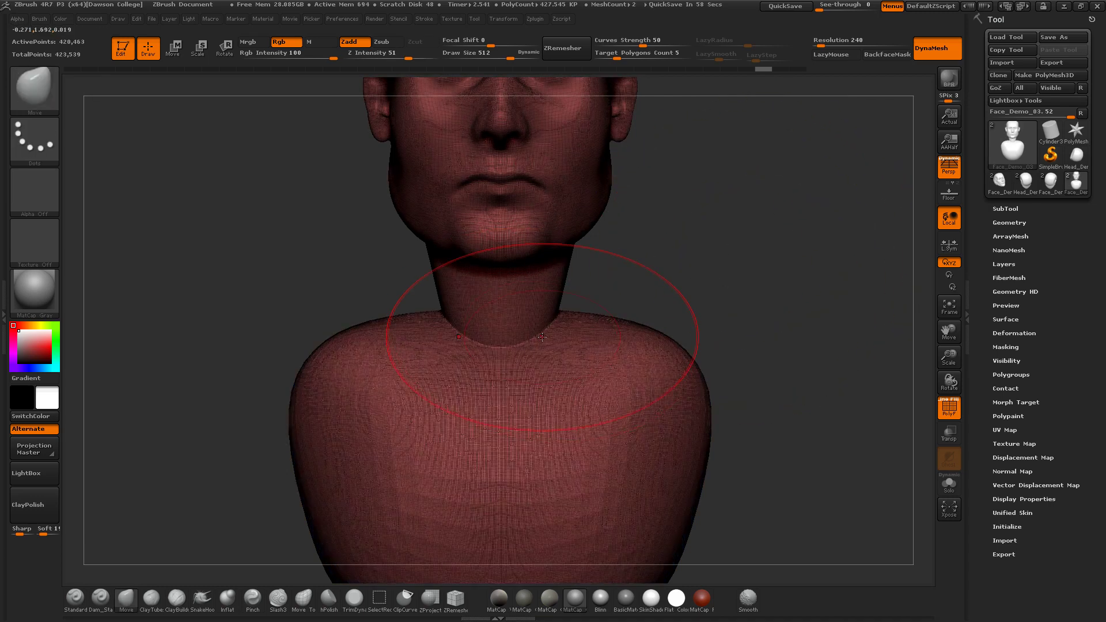
Reduce the brush's draw size to 355 and hide the wireframe on the fused bust
{"action": "key", "text": "s"}
{"action": "mouse_move", "coordinate": [542, 338]}
{"action": "left_mouse_down"}
{"action": "mouse_move", "coordinate": [519, 344]}
{"action": "mouse_move", "coordinate": [550, 331]}
{"action": "mouse_move", "coordinate": [552, 345]}
{"action": "left_mouse_up"}
{"action": "key", "text": "shift+f"}
{"action": "left_click_drag", "start_coordinate": [637, 305], "coordinate": [564, 322]}
{"action": "left_click_drag", "start_coordinate": [610, 390], "coordinate": [645, 373], "text": "shift"}
{"action": "key", "text": "f"}
{"action": "mouse_move", "coordinate": [703, 338]}
{"action": "left_mouse_down"}
{"action": "mouse_move", "coordinate": [726, 316]}
{"action": "mouse_move", "coordinate": [709, 364]}
{"action": "left_mouse_up"}
{"action": "left_click_drag", "start_coordinate": [710, 364], "coordinate": [683, 342]}
Switch to the ClayBuildup brush and set its draw size to 203
{"action": "key", "text": "b"}
{"action": "key", "text": "c"}
{"action": "key", "text": "t"}
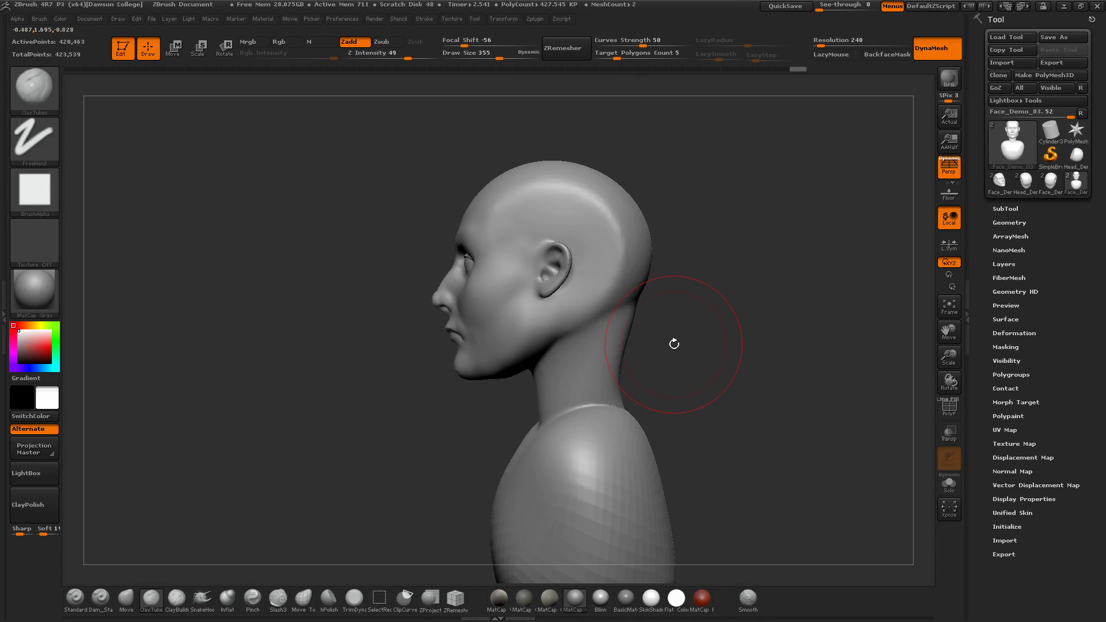
{"action": "key", "text": "b"}
{"action": "key", "text": "c"}
{"action": "key", "text": "b"}
{"action": "left_click_drag", "start_coordinate": [667, 344], "coordinate": [631, 340]}
{"action": "key", "text": "s"}
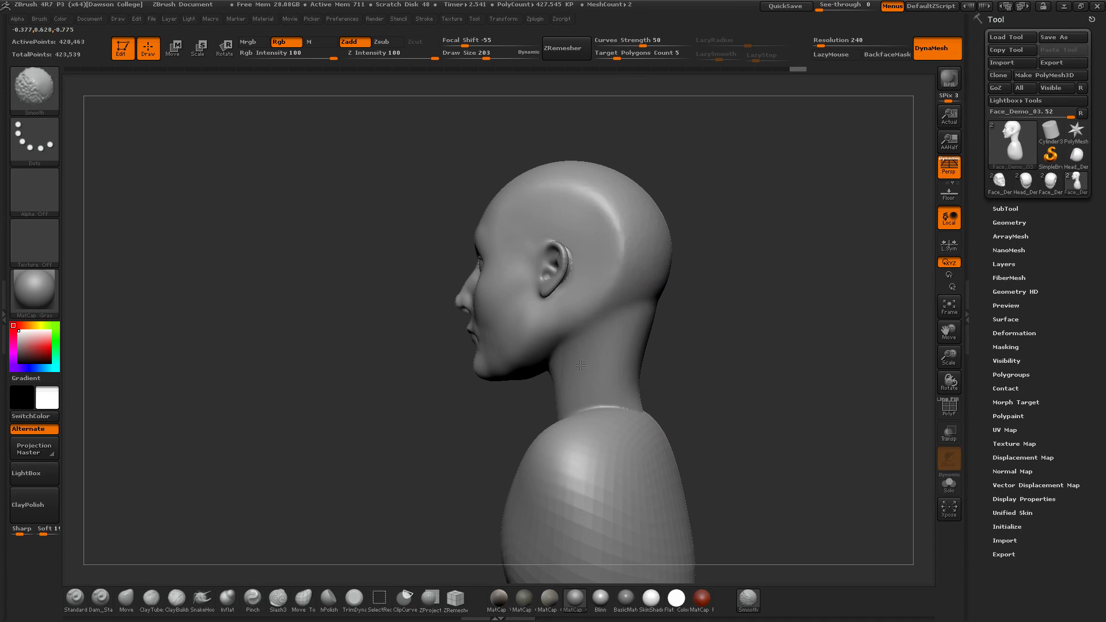
Try building up the muscle running from behind the ear down the side of the neck
{"action": "mouse_move", "coordinate": [659, 372]}
{"action": "left_mouse_down"}
{"action": "mouse_move", "coordinate": [699, 368]}
{"action": "mouse_move", "coordinate": [680, 370]}
{"action": "mouse_move", "coordinate": [648, 328]}
{"action": "mouse_move", "coordinate": [604, 306]}
{"action": "mouse_move", "coordinate": [548, 395]}
{"action": "left_mouse_up"}
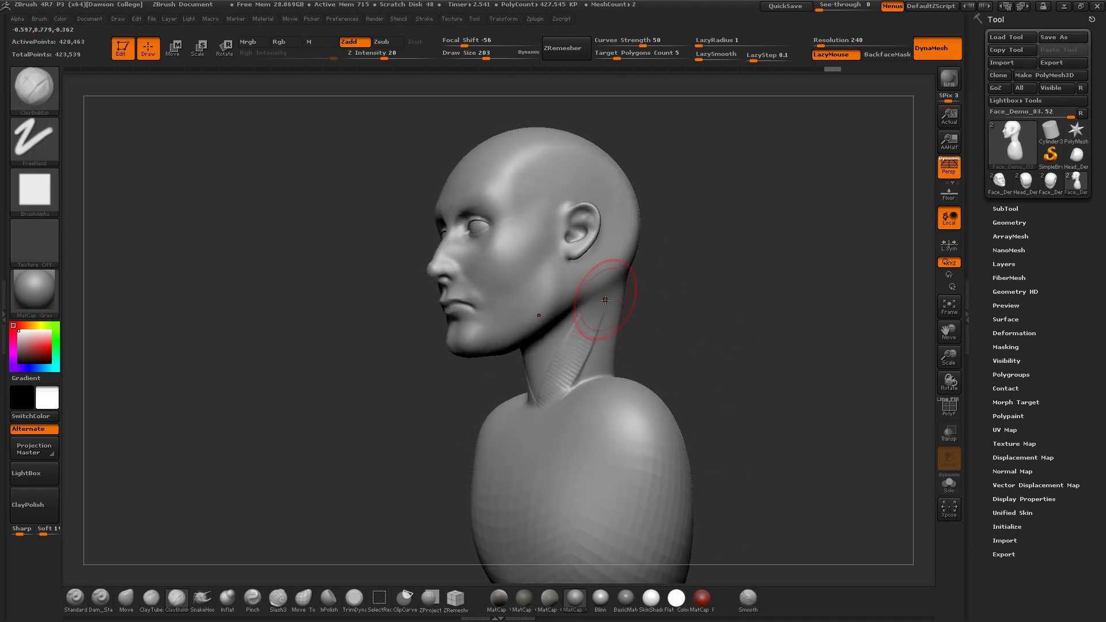
{"action": "key", "text": "ctrl+z"}
{"action": "key", "text": "ctrl+z"}
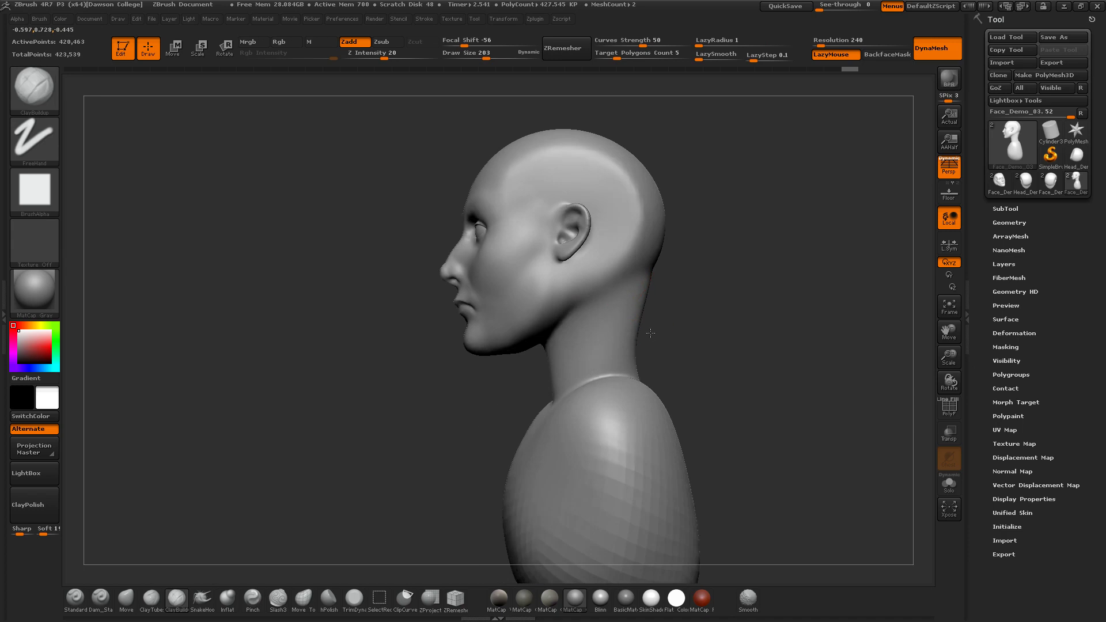
Build up the side neck muscles from behind the ears to the base of the neck and smooth their lower ends
{"action": "left_click_drag", "start_coordinate": [581, 316], "coordinate": [555, 403]}
{"action": "mouse_move", "coordinate": [592, 272]}
{"action": "left_mouse_down"}
{"action": "mouse_move", "coordinate": [550, 409]}
{"action": "mouse_move", "coordinate": [566, 343]}
{"action": "left_mouse_up"}
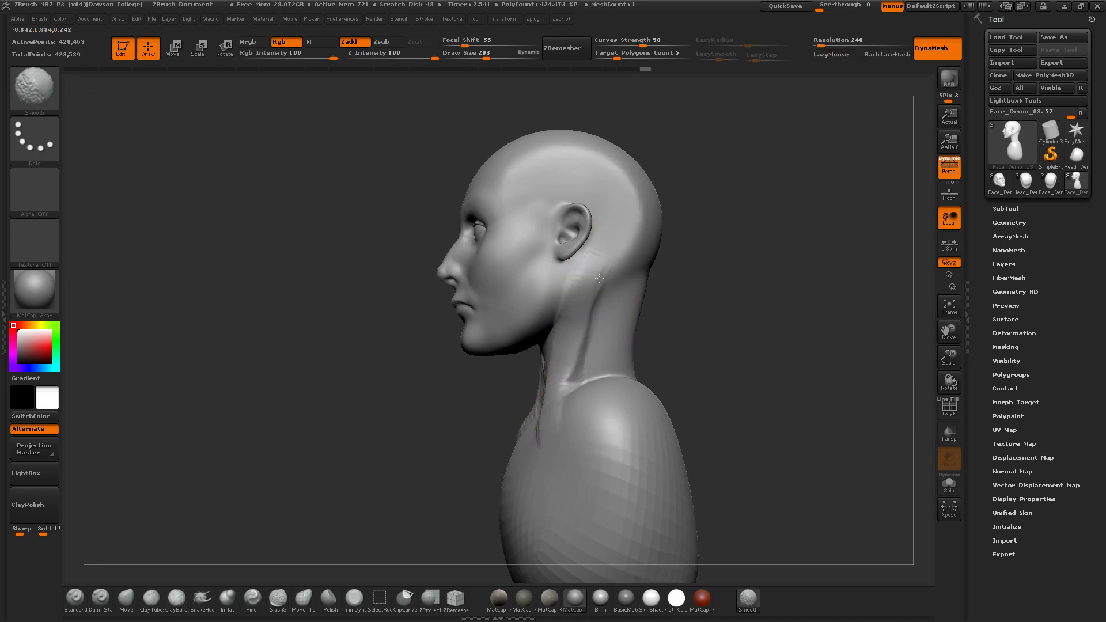
{"action": "mouse_move", "coordinate": [662, 345]}
{"action": "left_mouse_down"}
{"action": "mouse_move", "coordinate": [718, 338]}
{"action": "mouse_move", "coordinate": [702, 343]}
{"action": "left_mouse_up"}
{"action": "left_click_drag", "start_coordinate": [511, 386], "coordinate": [495, 402], "text": "shift"}
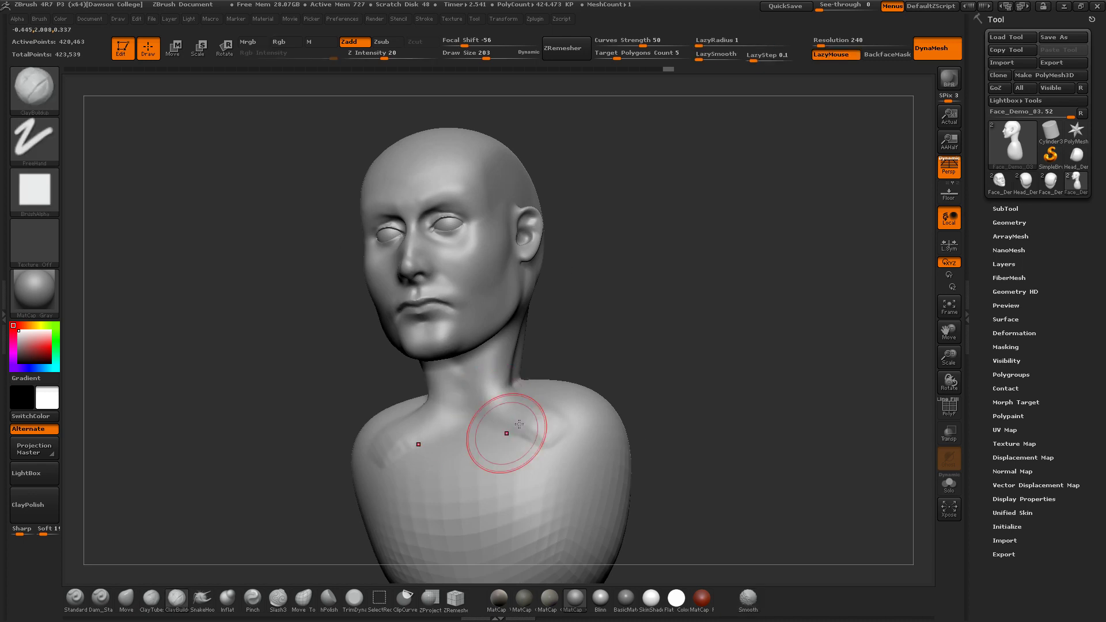
Extend the neck muscles onto the upper chest with ClayBuildup and smooth the hollows above the collarbones
{"action": "left_click_drag", "start_coordinate": [657, 357], "coordinate": [637, 373]}
{"action": "left_click_drag", "start_coordinate": [513, 371], "coordinate": [492, 436]}
{"action": "mouse_move", "coordinate": [516, 371]}
{"action": "left_mouse_down"}
{"action": "mouse_move", "coordinate": [487, 441]}
{"action": "mouse_move", "coordinate": [490, 432]}
{"action": "left_mouse_up"}
{"action": "mouse_move", "coordinate": [521, 342]}
{"action": "left_mouse_down", "text": "shift"}
{"action": "mouse_move", "coordinate": [507, 358]}
{"action": "mouse_move", "coordinate": [531, 408]}
{"action": "left_mouse_up", "text": "shift"}
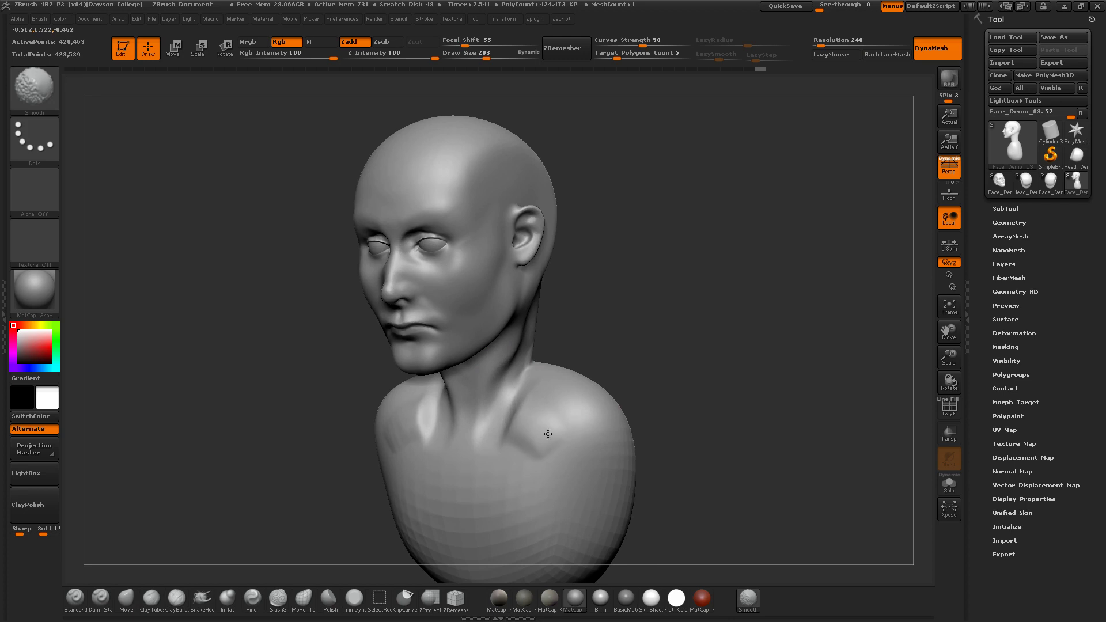
{"action": "left_click_drag", "start_coordinate": [552, 439], "coordinate": [536, 416], "text": "shift"}
Fill in the transition from the side of the neck to the shoulders at draw size 297 and smooth it
{"action": "left_click_drag", "start_coordinate": [640, 351], "coordinate": [595, 346]}
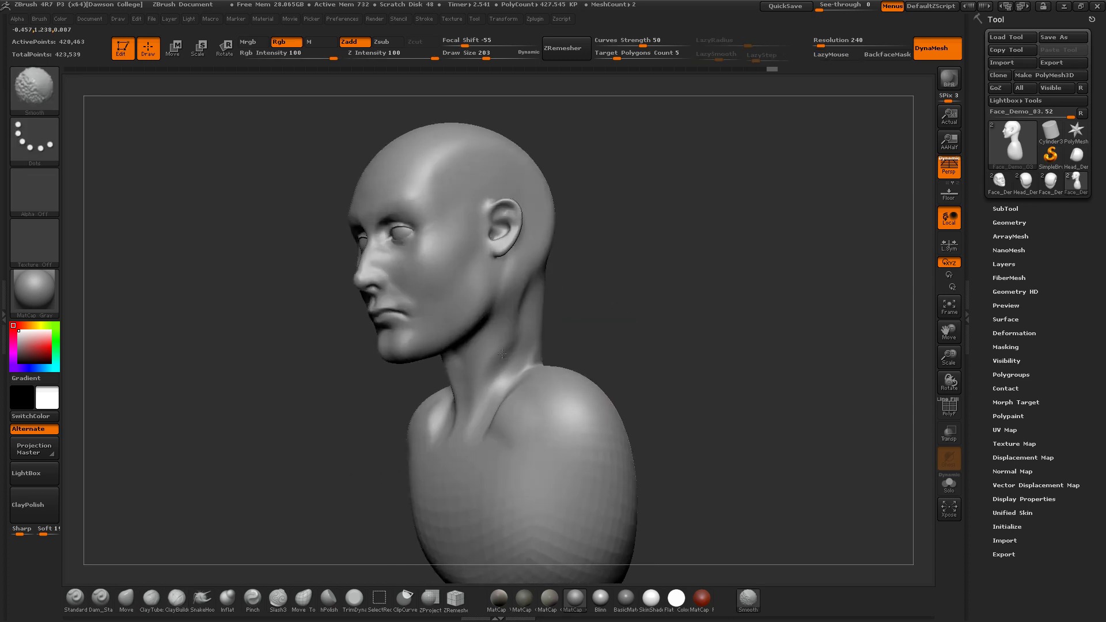
{"action": "mouse_move", "coordinate": [511, 343]}
{"action": "left_mouse_down"}
{"action": "mouse_move", "coordinate": [602, 338]}
{"action": "mouse_move", "coordinate": [537, 382]}
{"action": "left_mouse_up"}
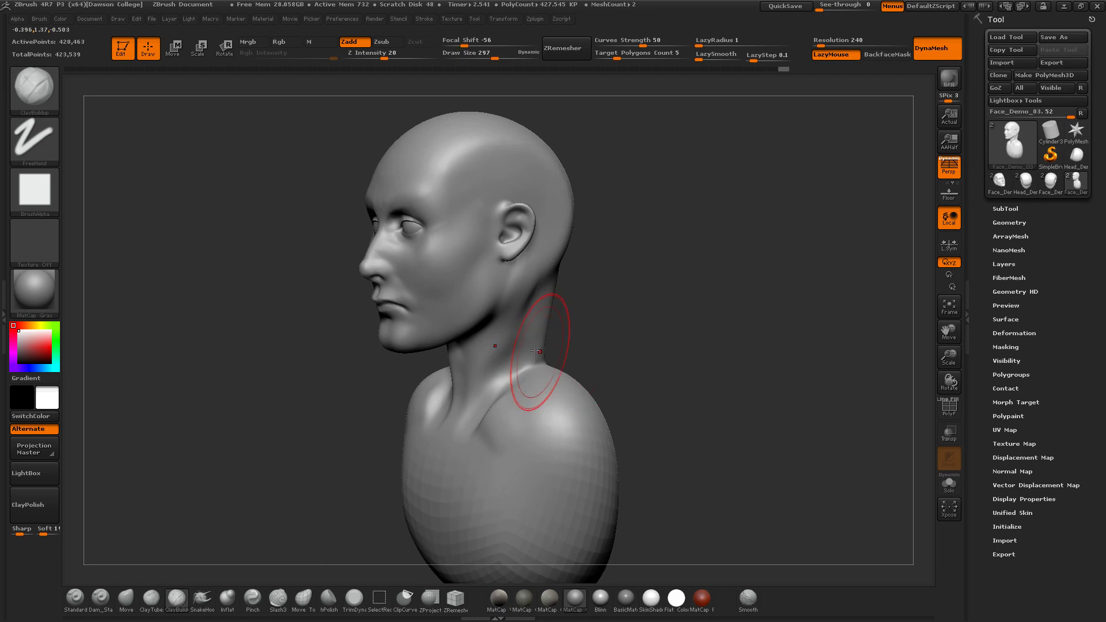
{"action": "key", "text": "shift"}
{"action": "left_click_drag", "start_coordinate": [504, 347], "coordinate": [516, 334], "text": "shift"}
{"action": "mouse_move", "coordinate": [581, 339]}
{"action": "left_mouse_down"}
{"action": "mouse_move", "coordinate": [659, 324]}
{"action": "mouse_move", "coordinate": [616, 331]}
{"action": "left_mouse_up"}
{"action": "mouse_move", "coordinate": [491, 375]}
{"action": "left_mouse_down"}
{"action": "mouse_move", "coordinate": [467, 423]}
{"action": "mouse_move", "coordinate": [494, 400]}
{"action": "mouse_move", "coordinate": [482, 392]}
{"action": "mouse_move", "coordinate": [500, 362]}
{"action": "mouse_move", "coordinate": [470, 424]}
{"action": "left_mouse_up"}
Sculpt the throat and the underside of the jaw with ClayBuildup at draw size 122, smoothing the transitions
{"action": "key", "text": "s"}
{"action": "key", "text": "s"}
{"action": "mouse_move", "coordinate": [499, 350]}
{"action": "left_mouse_down"}
{"action": "mouse_move", "coordinate": [468, 407]}
{"action": "mouse_move", "coordinate": [500, 345]}
{"action": "mouse_move", "coordinate": [560, 290]}
{"action": "left_mouse_up"}
{"action": "mouse_move", "coordinate": [467, 330]}
{"action": "left_mouse_down"}
{"action": "mouse_move", "coordinate": [473, 360]}
{"action": "mouse_move", "coordinate": [464, 362]}
{"action": "left_mouse_up"}
{"action": "left_click_drag", "start_coordinate": [539, 345], "coordinate": [540, 323]}
{"action": "left_click_drag", "start_coordinate": [469, 348], "coordinate": [458, 353], "text": "shift"}
{"action": "left_click_drag", "start_coordinate": [540, 346], "coordinate": [550, 319]}
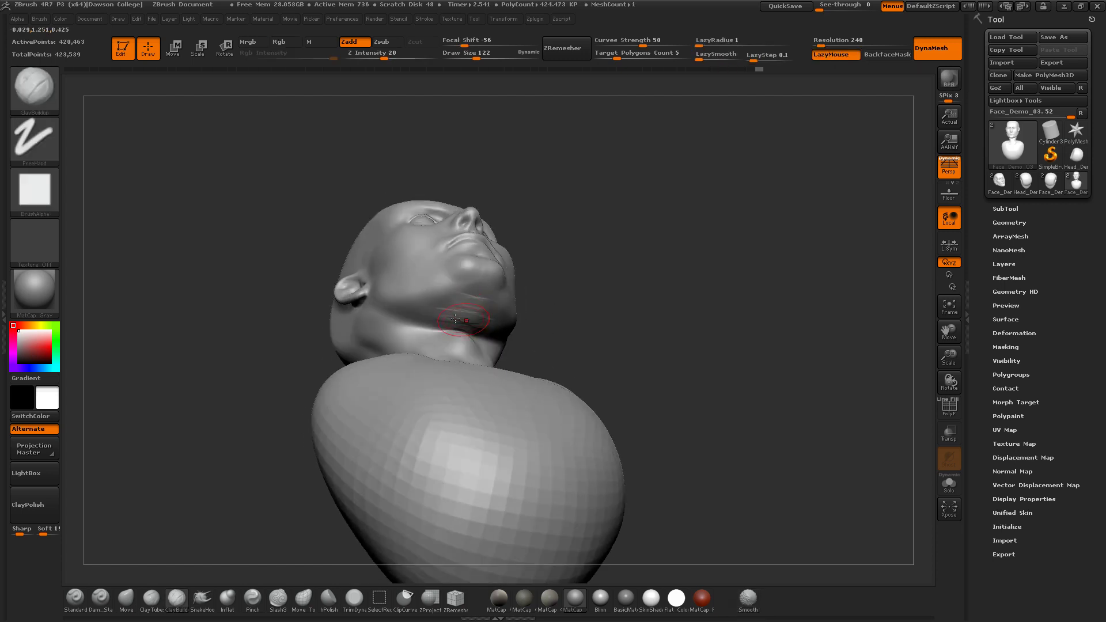
{"action": "key", "text": "shift"}
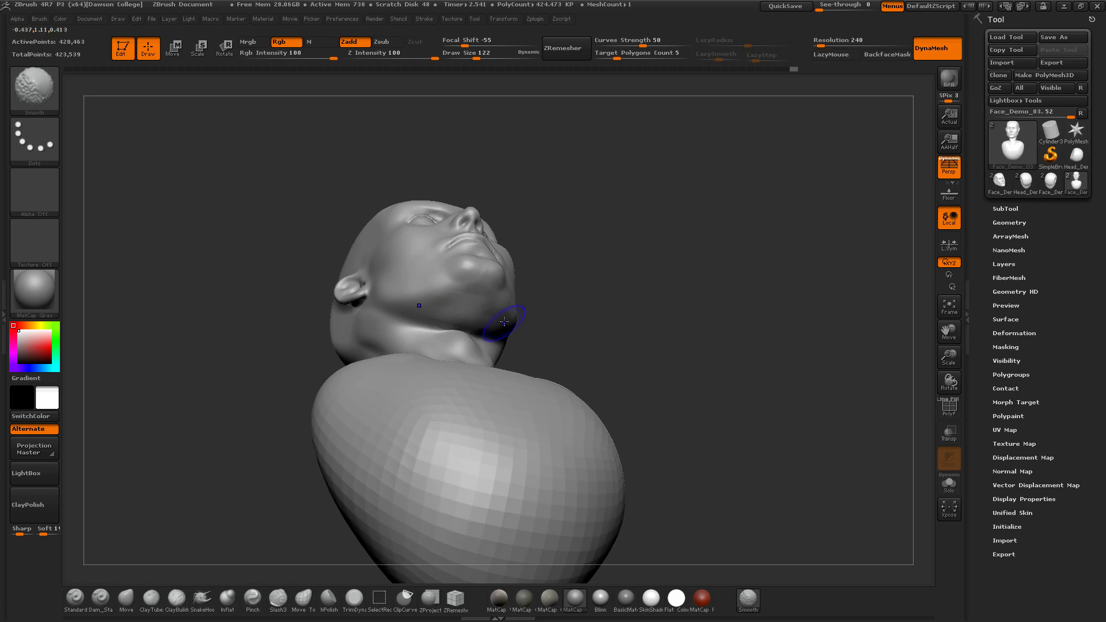
Smooth the area under the jaw and build up the outer tips of the shoulders at draw size 181
{"action": "mouse_move", "coordinate": [547, 293]}
{"action": "left_mouse_down"}
{"action": "mouse_move", "coordinate": [624, 263]}
{"action": "mouse_move", "coordinate": [614, 289]}
{"action": "mouse_move", "coordinate": [496, 360]}
{"action": "left_mouse_up"}
{"action": "mouse_move", "coordinate": [612, 363]}
{"action": "left_mouse_down"}
{"action": "mouse_move", "coordinate": [684, 370]}
{"action": "mouse_move", "coordinate": [659, 425]}
{"action": "mouse_move", "coordinate": [602, 407]}
{"action": "mouse_move", "coordinate": [594, 391]}
{"action": "left_mouse_up"}
{"action": "key", "text": "ctrl+z"}
{"action": "key", "text": "bracketleft"}
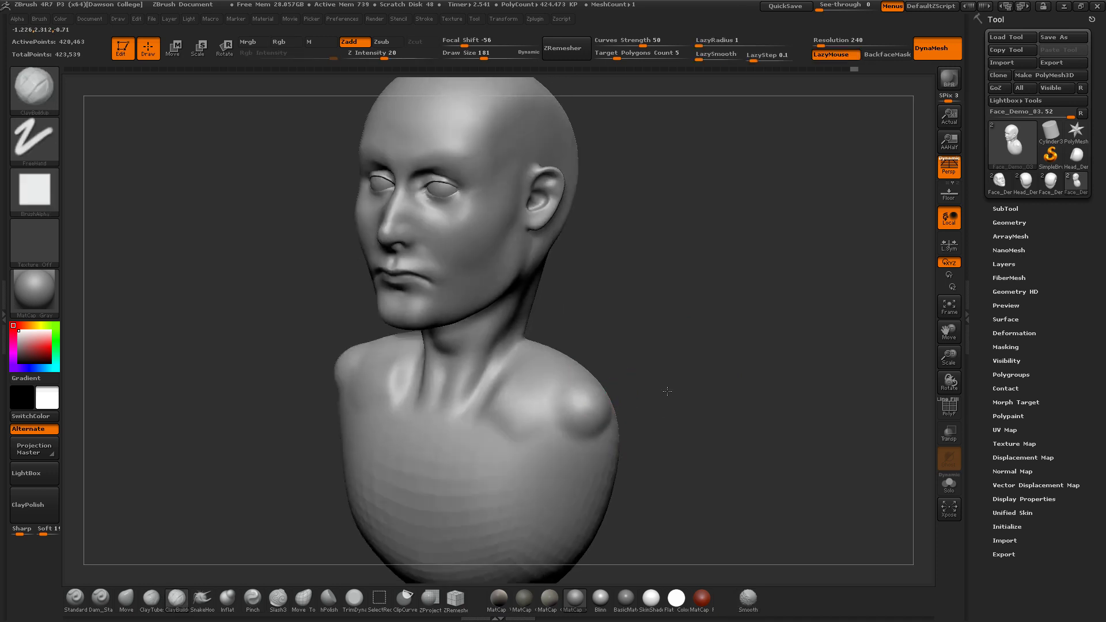
{"action": "left_click_drag", "start_coordinate": [604, 369], "coordinate": [666, 370]}
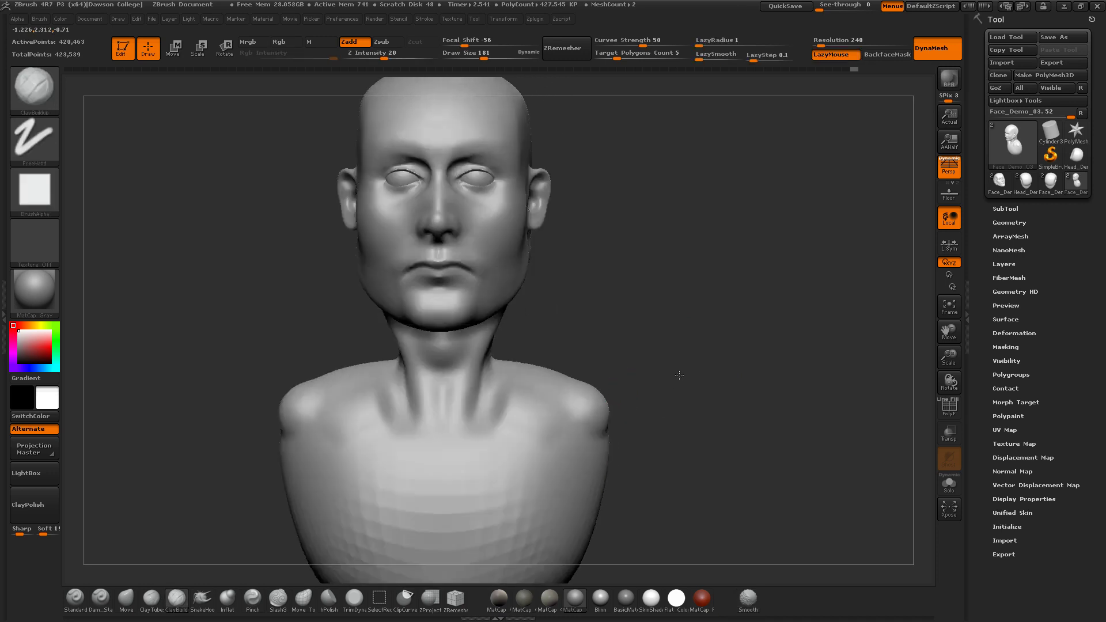
Reinforce the lower ends of the front neck muscles near the pit of the neck and smooth them
{"action": "left_click_drag", "start_coordinate": [486, 372], "coordinate": [467, 415]}
{"action": "left_click_drag", "start_coordinate": [486, 362], "coordinate": [464, 390], "text": "shift"}
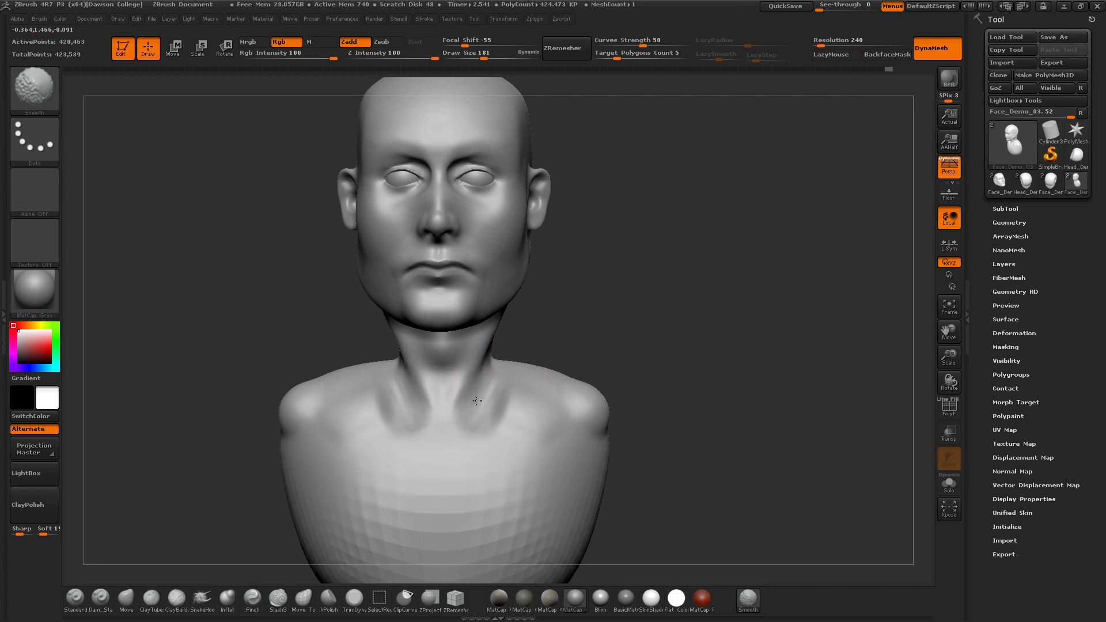
{"action": "left_click_drag", "start_coordinate": [645, 348], "coordinate": [506, 392]}
Build up the inner ends of the collarbones at the pit of the neck with ClayBuildup at draw size 122
{"action": "key", "text": "s"}
{"action": "left_click_drag", "start_coordinate": [457, 433], "coordinate": [449, 429]}
{"action": "left_click_drag", "start_coordinate": [626, 408], "coordinate": [675, 364]}
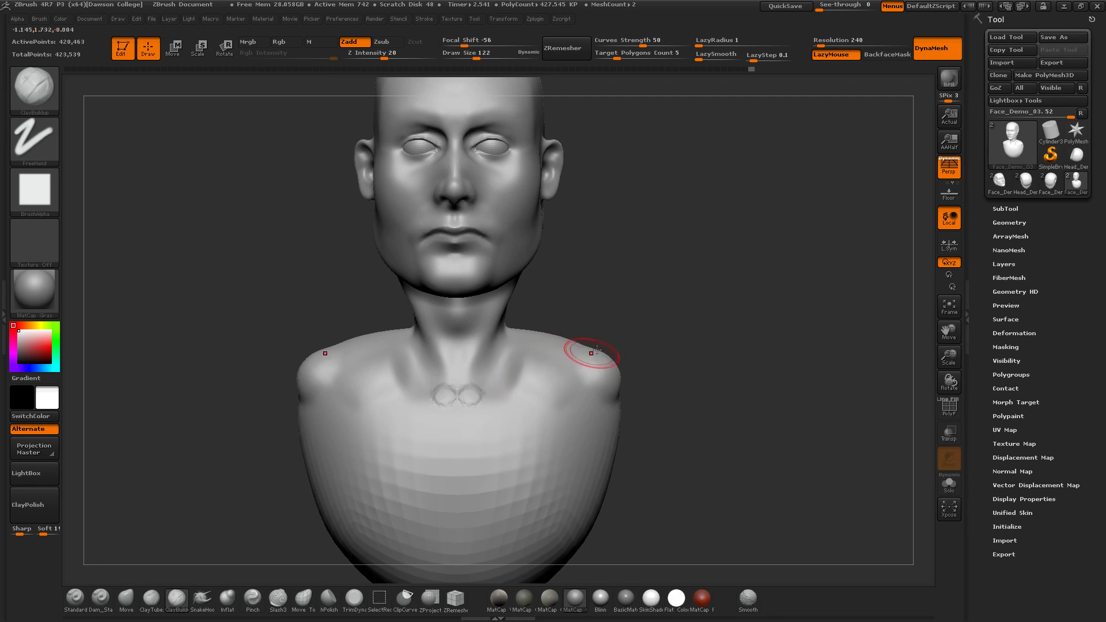
{"action": "mouse_move", "coordinate": [624, 375]}
{"action": "left_mouse_down"}
{"action": "mouse_move", "coordinate": [633, 433]}
{"action": "mouse_move", "coordinate": [665, 408]}
{"action": "mouse_move", "coordinate": [692, 347]}
{"action": "left_mouse_up"}
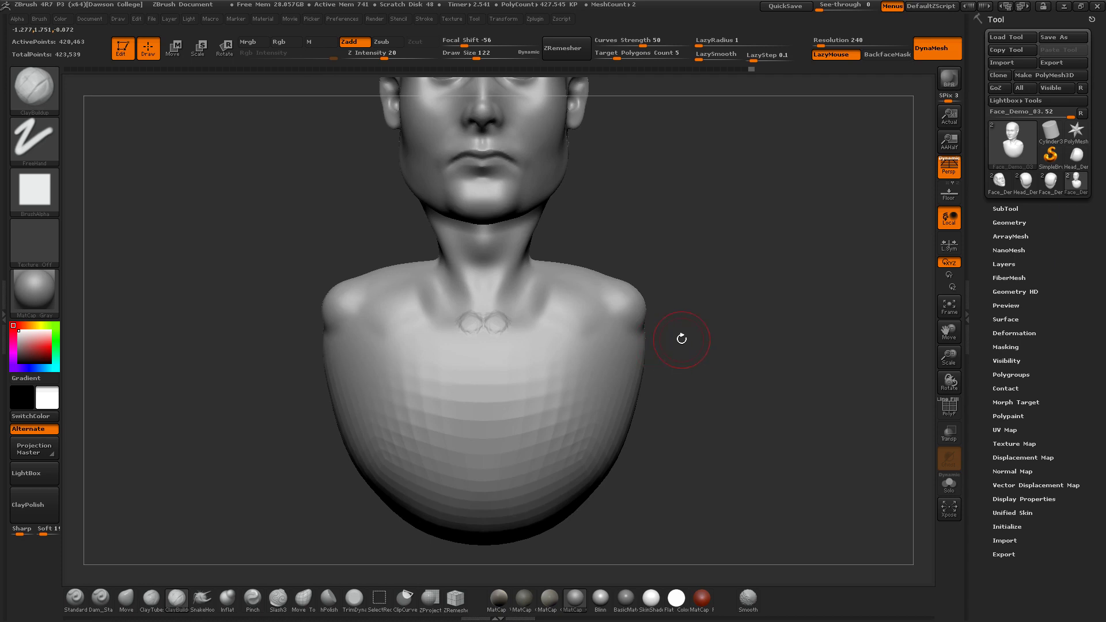
Hide the lower torso and turn on double-sided display to view the inside of the mesh
{"action": "mouse_move", "coordinate": [699, 324]}
{"action": "left_mouse_down", "text": "ctrl+shift"}
{"action": "mouse_move", "coordinate": [439, 462]}
{"action": "mouse_move", "coordinate": [272, 568]}
{"action": "mouse_move", "coordinate": [252, 567]}
{"action": "left_mouse_up", "text": "ctrl+shift"}
{"action": "left_click_drag", "start_coordinate": [681, 424], "coordinate": [686, 451]}
{"action": "left_click", "coordinate": [705, 412], "text": "ctrl+shift"}
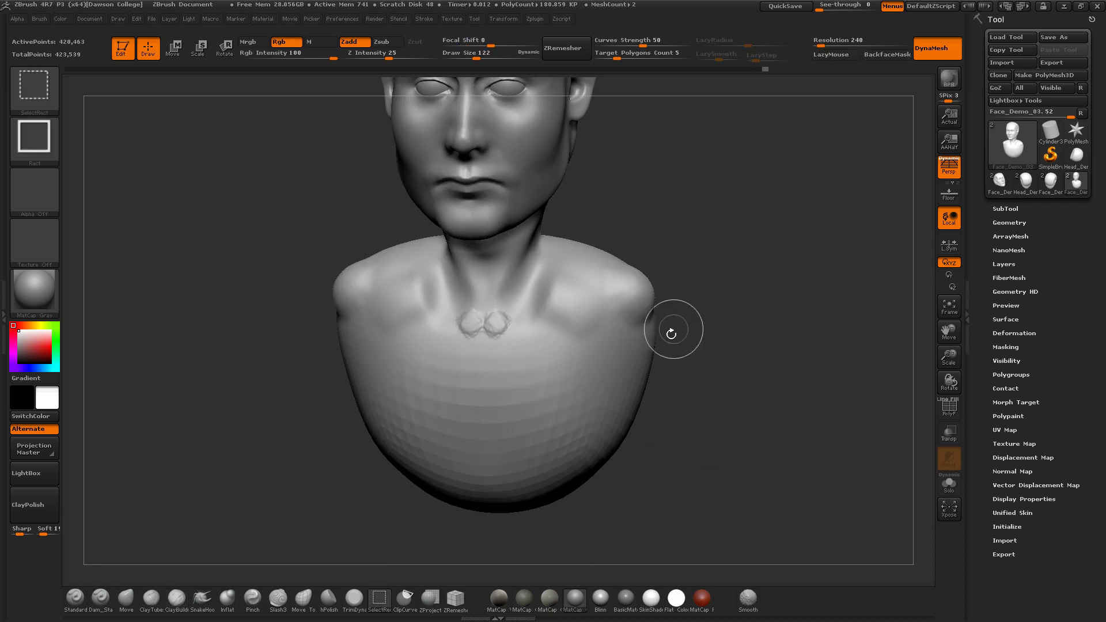
{"action": "left_click_drag", "start_coordinate": [684, 358], "coordinate": [227, 572], "text": "shift"}
{"action": "left_click_drag", "start_coordinate": [669, 437], "coordinate": [692, 311]}
{"action": "left_click_drag", "start_coordinate": [1050, 496], "coordinate": [1048, 493]}
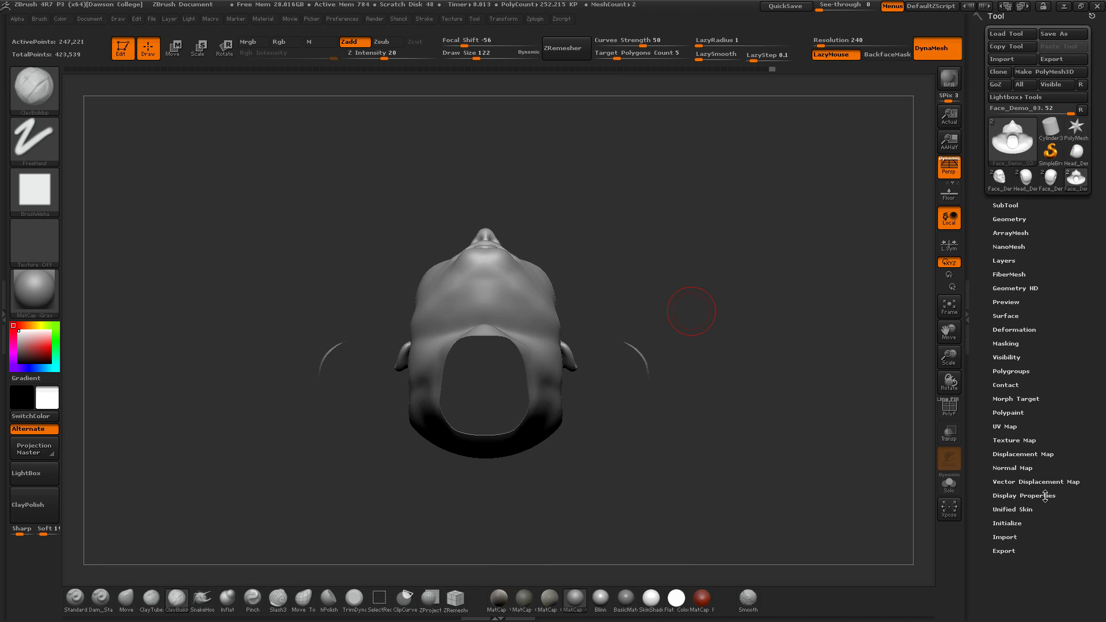
{"action": "left_click", "coordinate": [1048, 495]}
{"action": "left_click", "coordinate": [1026, 534]}
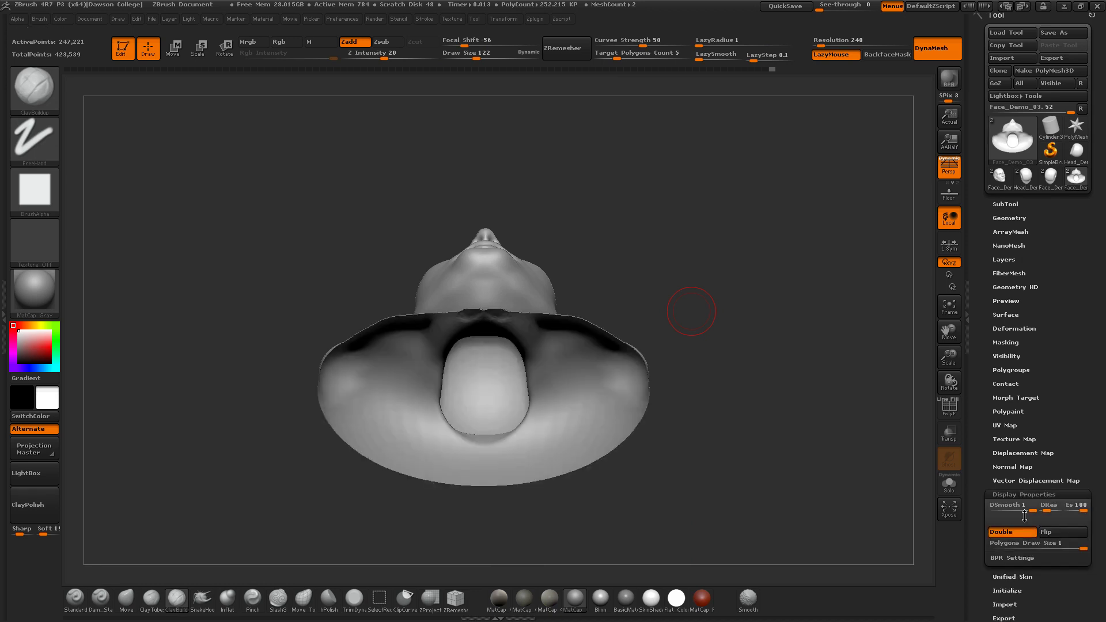
{"action": "left_click_drag", "start_coordinate": [686, 397], "coordinate": [677, 357]}
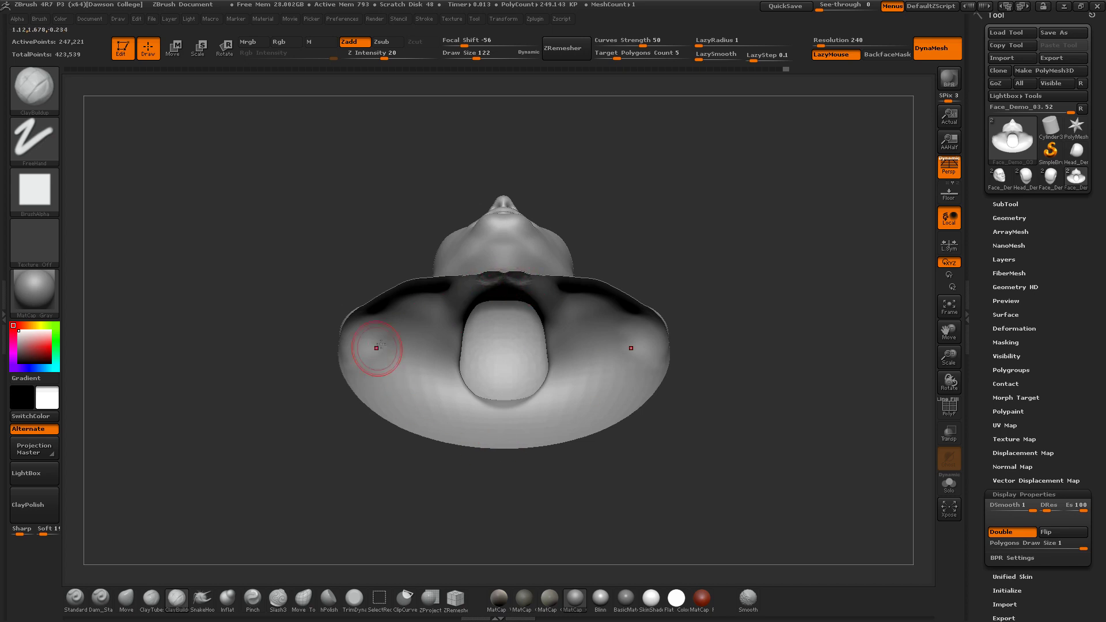
Reshape and smooth the inner collarbone ends beside the pit of the neck with ClayBuildup at draw size 93
{"action": "mouse_move", "coordinate": [519, 484]}
{"action": "left_mouse_down"}
{"action": "mouse_move", "coordinate": [624, 459]}
{"action": "mouse_move", "coordinate": [636, 516]}
{"action": "mouse_move", "coordinate": [707, 444]}
{"action": "mouse_move", "coordinate": [715, 361]}
{"action": "left_mouse_up"}
{"action": "key", "text": "s"}
{"action": "left_click_drag", "start_coordinate": [530, 365], "coordinate": [530, 364]}
{"action": "left_click_drag", "start_coordinate": [531, 364], "coordinate": [524, 370], "text": "shift"}
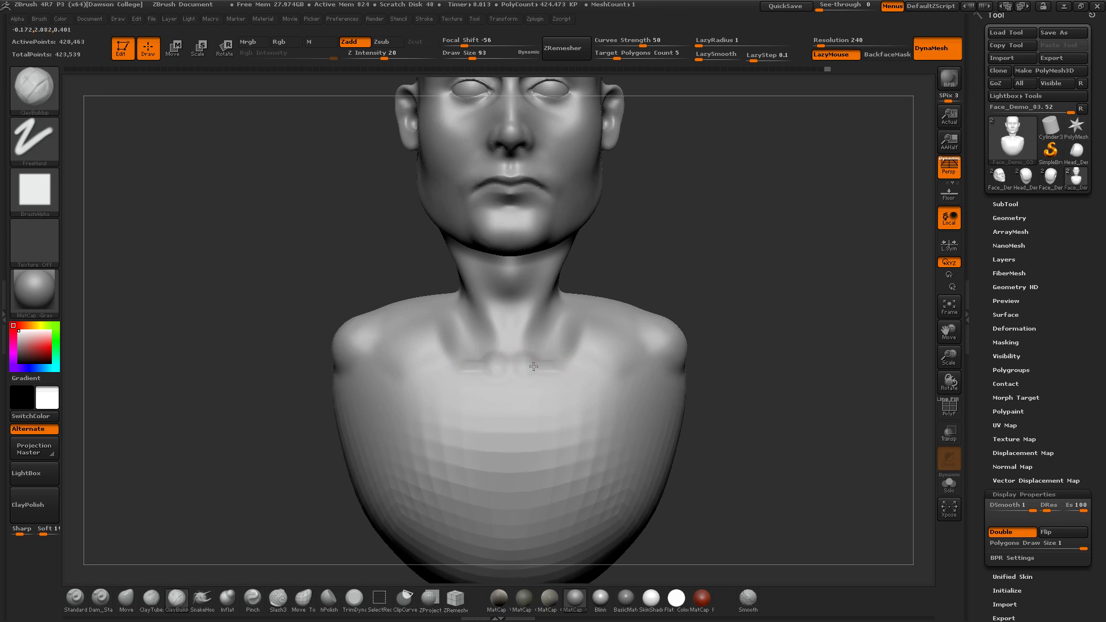
{"action": "key", "text": "ctrl"}
{"action": "mouse_move", "coordinate": [530, 366]}
{"action": "left_mouse_down"}
{"action": "mouse_move", "coordinate": [593, 346]}
{"action": "mouse_move", "coordinate": [665, 350]}
{"action": "left_mouse_up"}
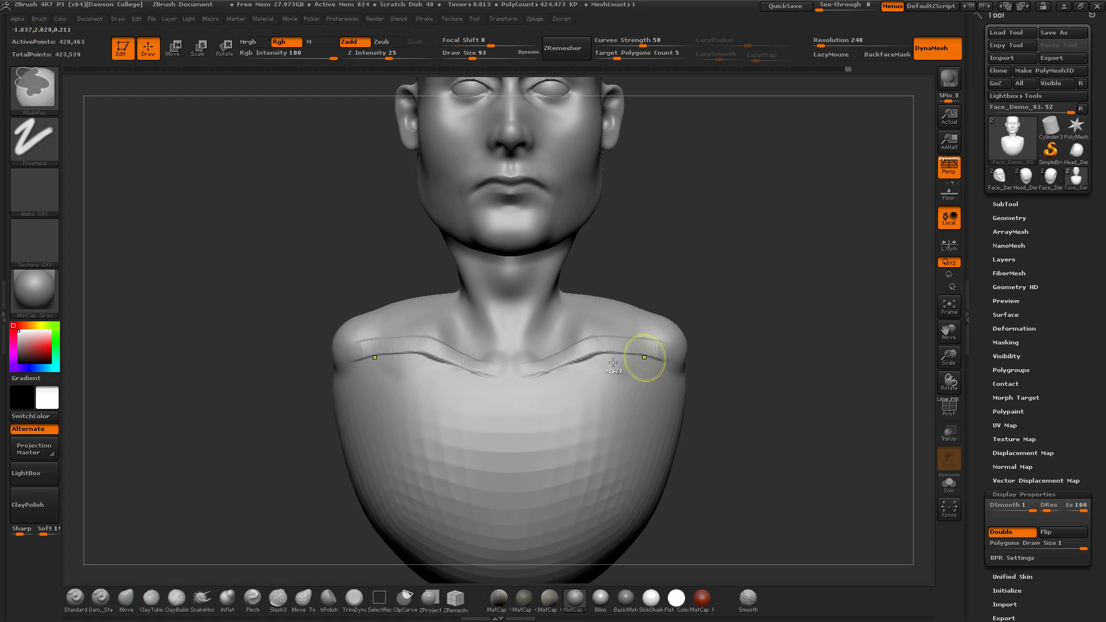
{"action": "key", "text": "ctrl+z"}
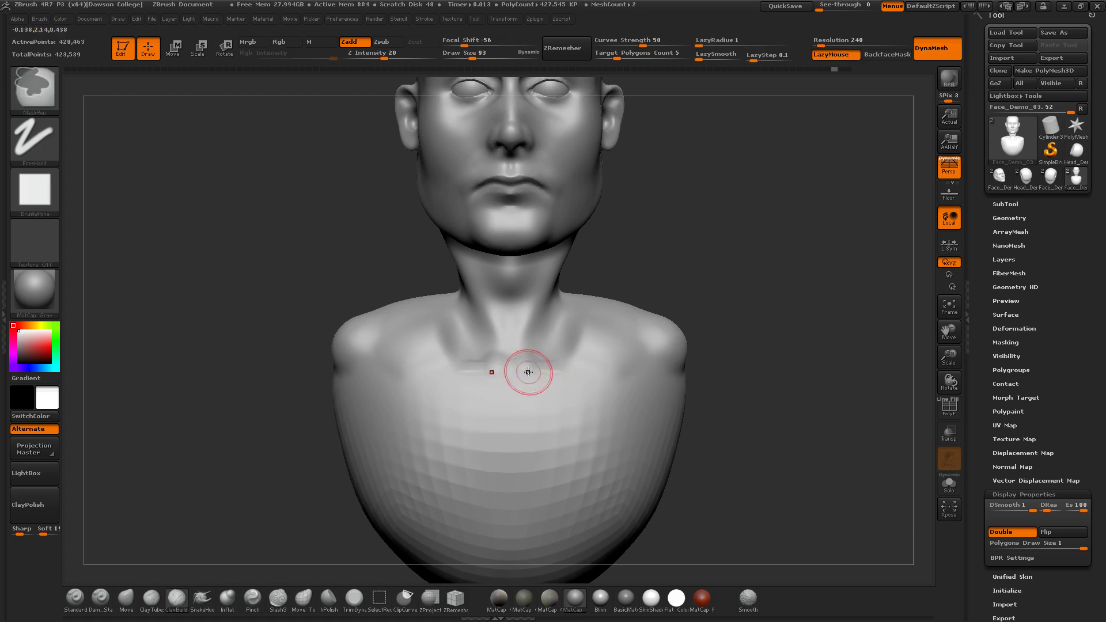
Sculpt both collarbones from the pit of the neck out to the shoulder tips and smooth them
{"action": "mouse_move", "coordinate": [531, 365]}
{"action": "left_mouse_down"}
{"action": "mouse_move", "coordinate": [615, 352]}
{"action": "mouse_move", "coordinate": [655, 363]}
{"action": "left_mouse_up"}
{"action": "mouse_move", "coordinate": [525, 375]}
{"action": "left_mouse_down"}
{"action": "mouse_move", "coordinate": [596, 357]}
{"action": "mouse_move", "coordinate": [652, 367]}
{"action": "mouse_move", "coordinate": [661, 352]}
{"action": "mouse_move", "coordinate": [517, 371]}
{"action": "mouse_move", "coordinate": [539, 335]}
{"action": "left_mouse_up"}
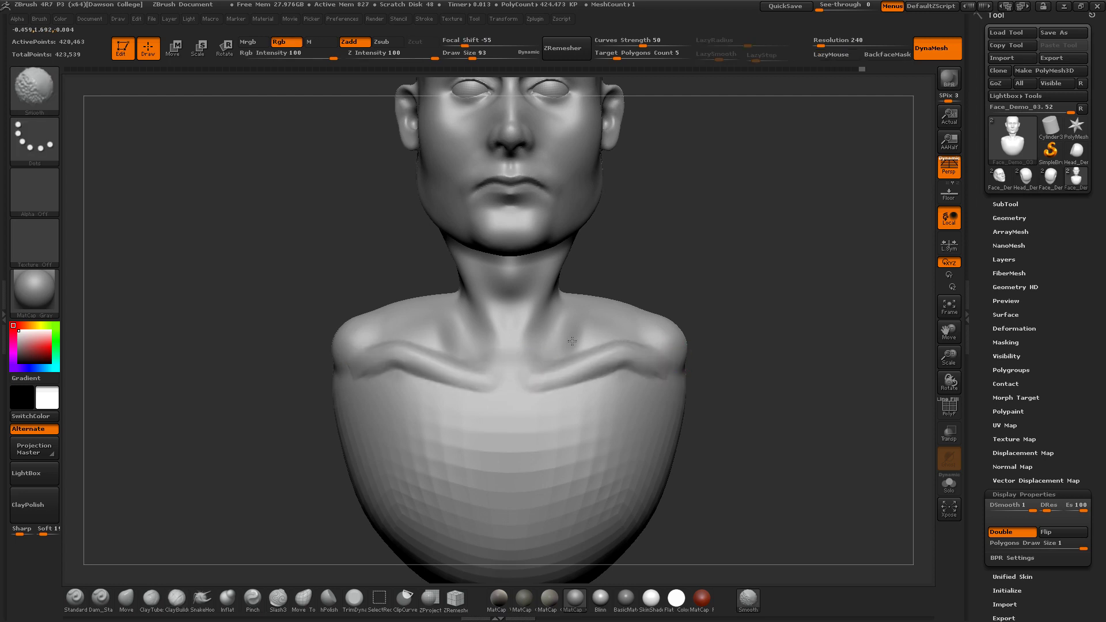
{"action": "left_click_drag", "start_coordinate": [631, 338], "coordinate": [627, 332], "text": "shift"}
Fill in the area between the neck and the collarbones with a larger ClayBuildup brush and smooth it towards the shoulders
{"action": "key", "text": "s"}
{"action": "mouse_move", "coordinate": [606, 345]}
{"action": "left_mouse_down"}
{"action": "mouse_move", "coordinate": [596, 336]}
{"action": "mouse_move", "coordinate": [544, 359]}
{"action": "left_mouse_up"}
{"action": "mouse_move", "coordinate": [559, 307]}
{"action": "left_mouse_down"}
{"action": "mouse_move", "coordinate": [531, 354]}
{"action": "mouse_move", "coordinate": [645, 329]}
{"action": "mouse_move", "coordinate": [584, 338]}
{"action": "left_mouse_up"}
{"action": "mouse_move", "coordinate": [581, 317]}
{"action": "left_mouse_down"}
{"action": "mouse_move", "coordinate": [566, 345]}
{"action": "mouse_move", "coordinate": [568, 308]}
{"action": "mouse_move", "coordinate": [575, 321]}
{"action": "mouse_move", "coordinate": [592, 316]}
{"action": "mouse_move", "coordinate": [554, 328]}
{"action": "left_mouse_up"}
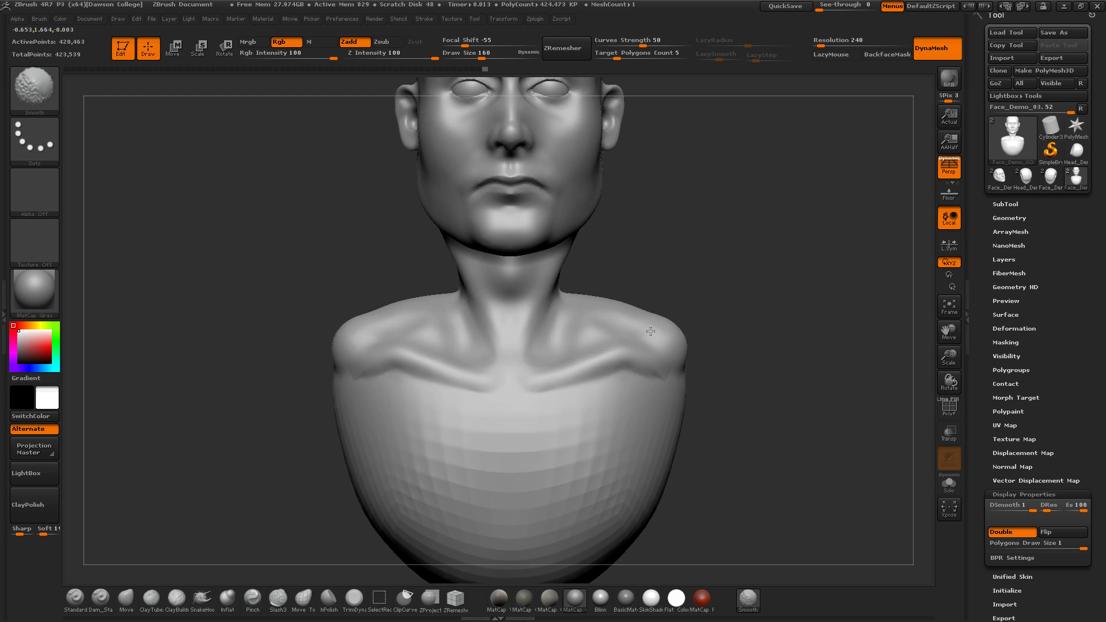
{"action": "mouse_move", "coordinate": [664, 339]}
{"action": "left_mouse_down"}
{"action": "mouse_move", "coordinate": [662, 351]}
{"action": "mouse_move", "coordinate": [654, 340]}
{"action": "mouse_move", "coordinate": [680, 341]}
{"action": "mouse_move", "coordinate": [664, 350]}
{"action": "mouse_move", "coordinate": [656, 331]}
{"action": "mouse_move", "coordinate": [606, 321]}
{"action": "mouse_move", "coordinate": [625, 320]}
{"action": "mouse_move", "coordinate": [603, 302]}
{"action": "mouse_move", "coordinate": [584, 318]}
{"action": "left_mouse_up"}
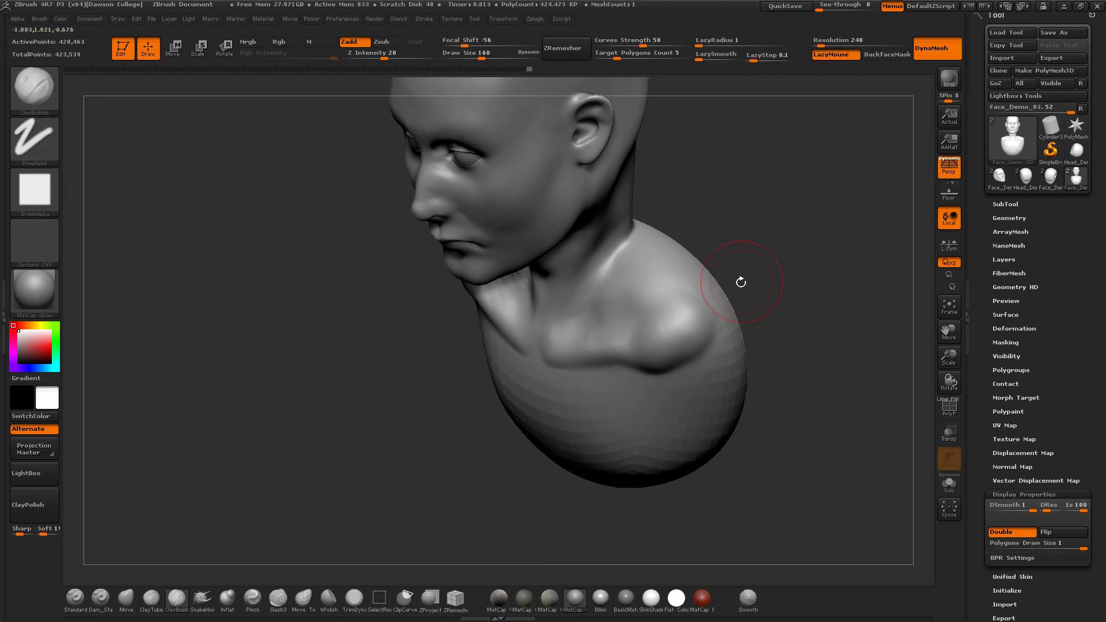
Build up the trapezius over the top and back of the shoulders with ClayBuildup at draw size 197 and smooth it
{"action": "mouse_move", "coordinate": [748, 305]}
{"action": "left_mouse_down"}
{"action": "mouse_move", "coordinate": [758, 284]}
{"action": "mouse_move", "coordinate": [748, 299]}
{"action": "left_mouse_up"}
{"action": "left_click_drag", "start_coordinate": [775, 357], "coordinate": [744, 354], "text": "alt"}
{"action": "key", "text": "s"}
{"action": "mouse_move", "coordinate": [535, 353]}
{"action": "left_mouse_down"}
{"action": "mouse_move", "coordinate": [490, 354]}
{"action": "mouse_move", "coordinate": [520, 352]}
{"action": "left_mouse_up"}
{"action": "mouse_move", "coordinate": [700, 349]}
{"action": "left_mouse_down"}
{"action": "mouse_move", "coordinate": [719, 331]}
{"action": "mouse_move", "coordinate": [546, 261]}
{"action": "mouse_move", "coordinate": [553, 247]}
{"action": "mouse_move", "coordinate": [546, 282]}
{"action": "left_mouse_up"}
{"action": "mouse_move", "coordinate": [535, 217]}
{"action": "left_mouse_down"}
{"action": "mouse_move", "coordinate": [548, 318]}
{"action": "mouse_move", "coordinate": [525, 241]}
{"action": "mouse_move", "coordinate": [531, 308]}
{"action": "left_mouse_up"}
{"action": "mouse_move", "coordinate": [637, 335]}
{"action": "left_mouse_down"}
{"action": "mouse_move", "coordinate": [658, 350]}
{"action": "mouse_move", "coordinate": [684, 234]}
{"action": "left_mouse_up"}
{"action": "mouse_move", "coordinate": [523, 342]}
{"action": "left_mouse_down"}
{"action": "mouse_move", "coordinate": [531, 313]}
{"action": "mouse_move", "coordinate": [503, 358]}
{"action": "mouse_move", "coordinate": [521, 301]}
{"action": "mouse_move", "coordinate": [515, 378]}
{"action": "mouse_move", "coordinate": [547, 349]}
{"action": "mouse_move", "coordinate": [578, 344]}
{"action": "mouse_move", "coordinate": [523, 395]}
{"action": "mouse_move", "coordinate": [494, 388]}
{"action": "mouse_move", "coordinate": [537, 327]}
{"action": "mouse_move", "coordinate": [510, 411]}
{"action": "mouse_move", "coordinate": [576, 346]}
{"action": "mouse_move", "coordinate": [493, 400]}
{"action": "left_mouse_up"}
{"action": "left_click_drag", "start_coordinate": [650, 318], "coordinate": [532, 413], "text": "shift"}
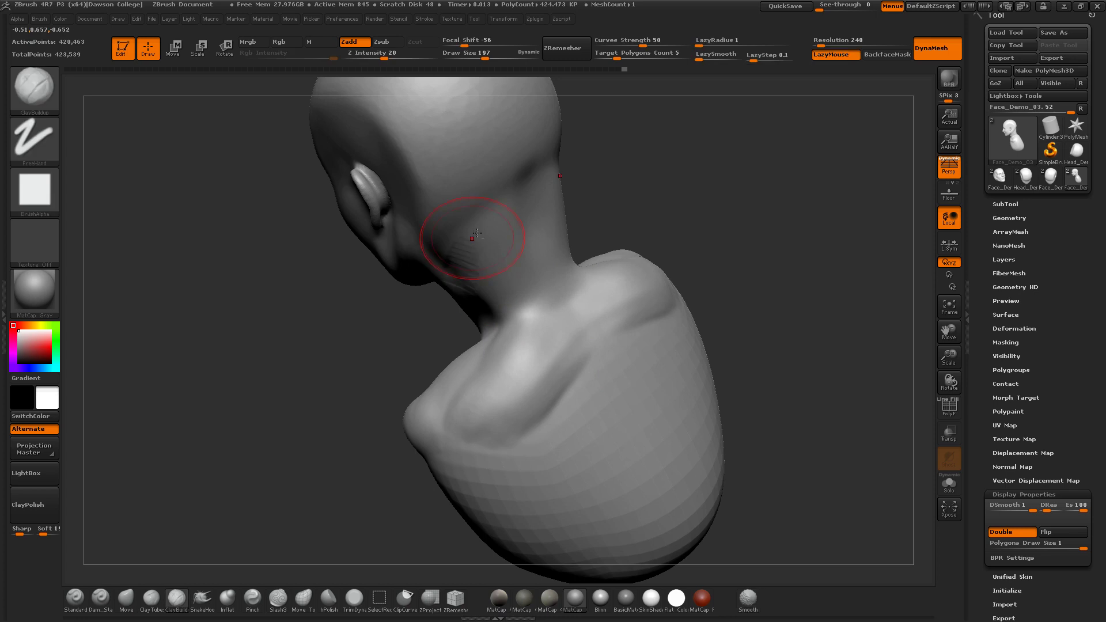
Fill in the back of the neck below and behind the ear and smooth it into the skull
{"action": "left_click_drag", "start_coordinate": [479, 224], "coordinate": [474, 248]}
{"action": "key", "text": "shift"}
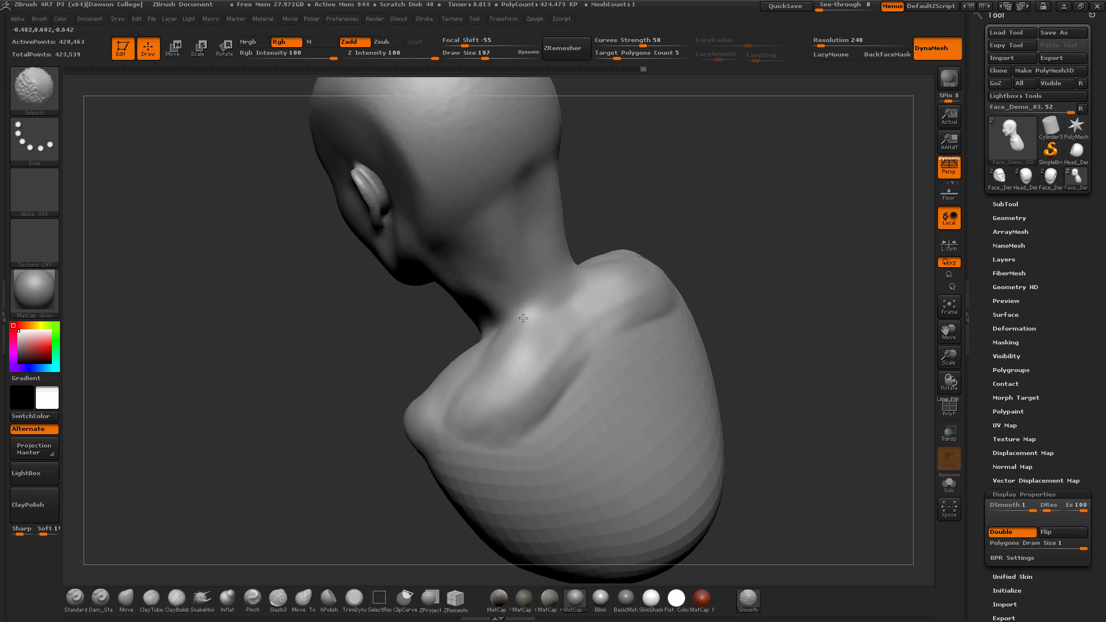
{"action": "left_click_drag", "start_coordinate": [702, 277], "coordinate": [748, 299]}
Undo the last stroke and add ClayBuildup strokes on the upper back between the shoulders at draw size 197
{"action": "mouse_move", "coordinate": [672, 321]}
{"action": "left_mouse_down"}
{"action": "mouse_move", "coordinate": [634, 330]}
{"action": "mouse_move", "coordinate": [635, 350]}
{"action": "mouse_move", "coordinate": [588, 383]}
{"action": "mouse_move", "coordinate": [627, 365]}
{"action": "left_mouse_up"}
{"action": "key", "text": "s"}
{"action": "key", "text": "ctrl+z"}
{"action": "left_click_drag", "start_coordinate": [546, 372], "coordinate": [572, 376]}
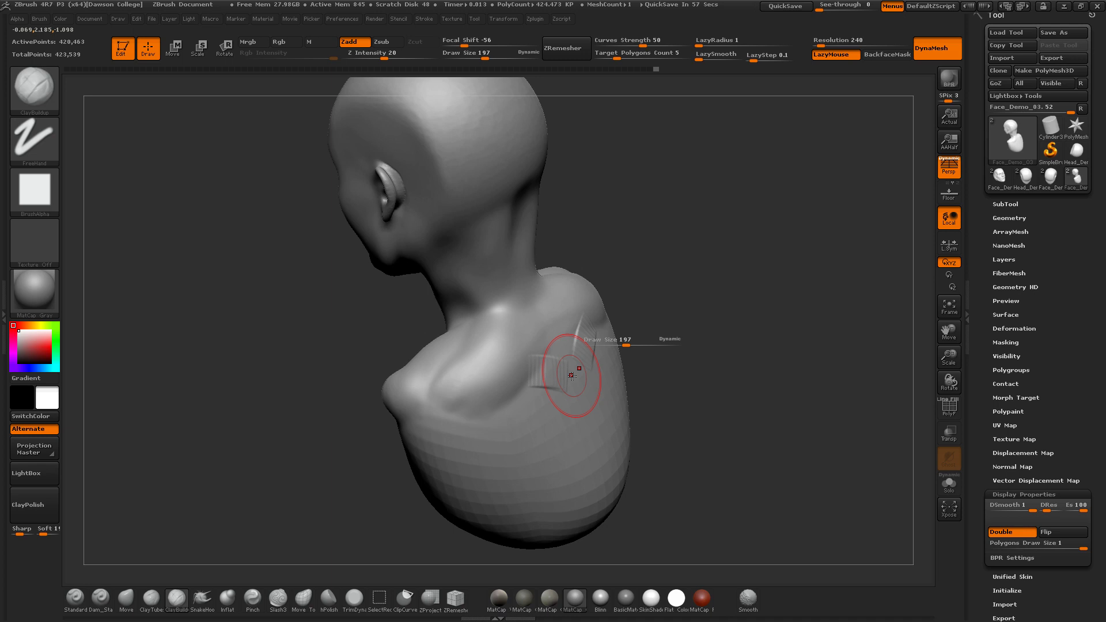
Load the Smooth Stronger brush from the LightBox brush library as the smoothing brush
{"action": "left_click", "coordinate": [48, 469]}
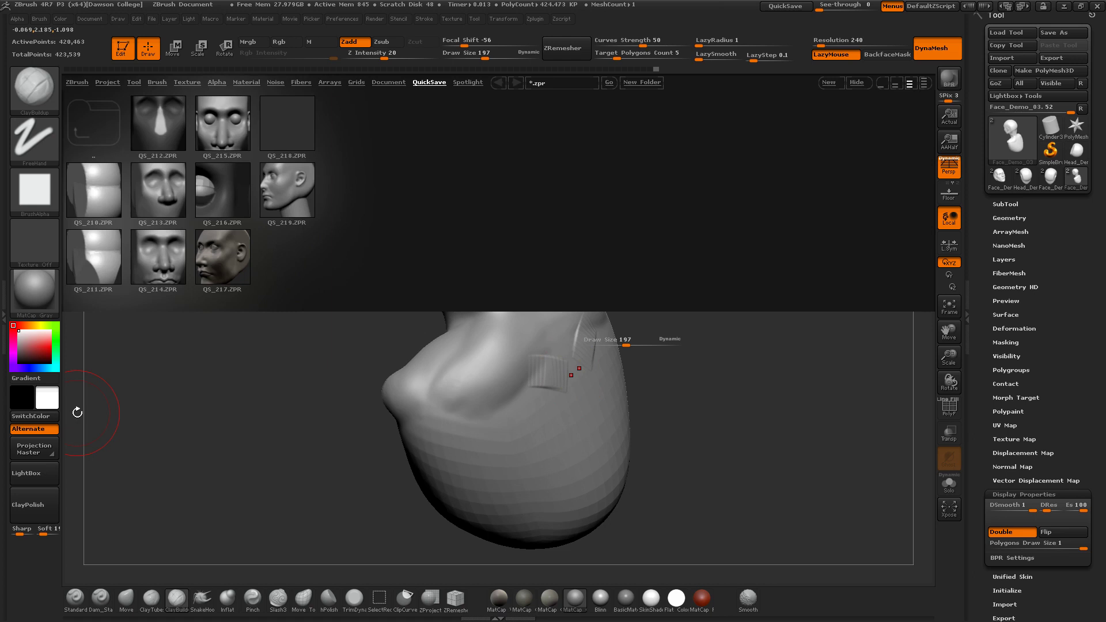
{"action": "left_click", "coordinate": [158, 81]}
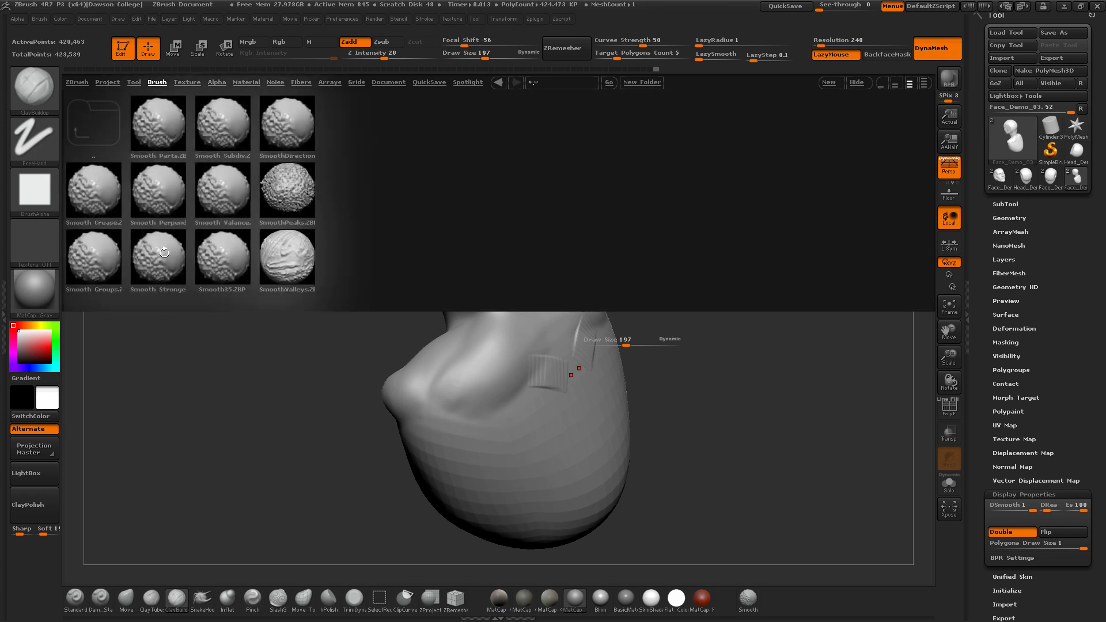
{"action": "double_click", "coordinate": [173, 267]}
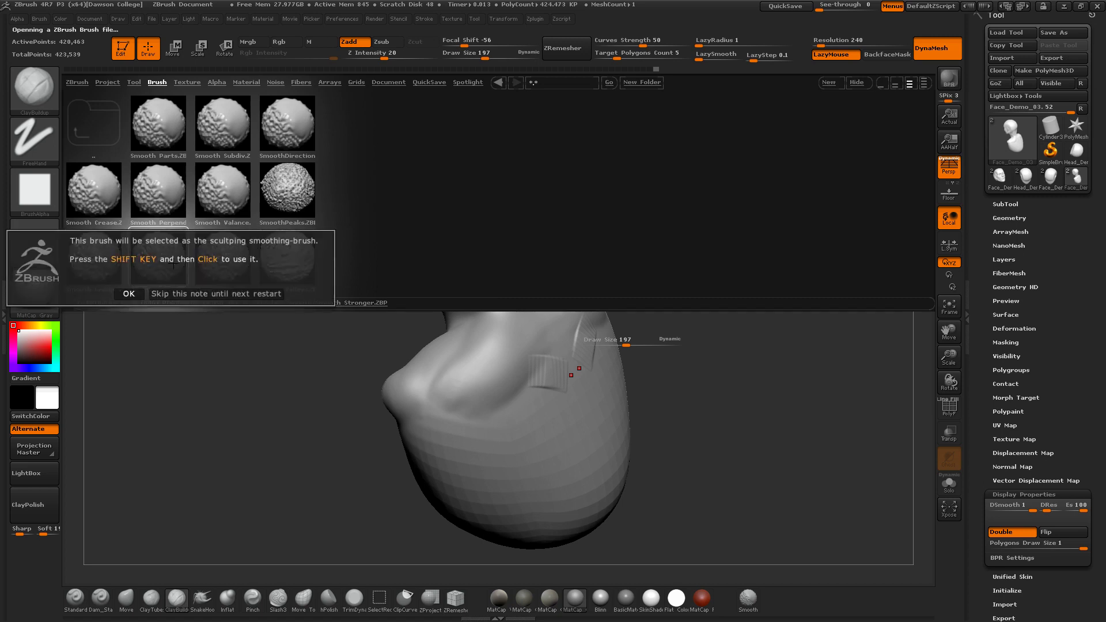
{"action": "left_click", "coordinate": [137, 292]}
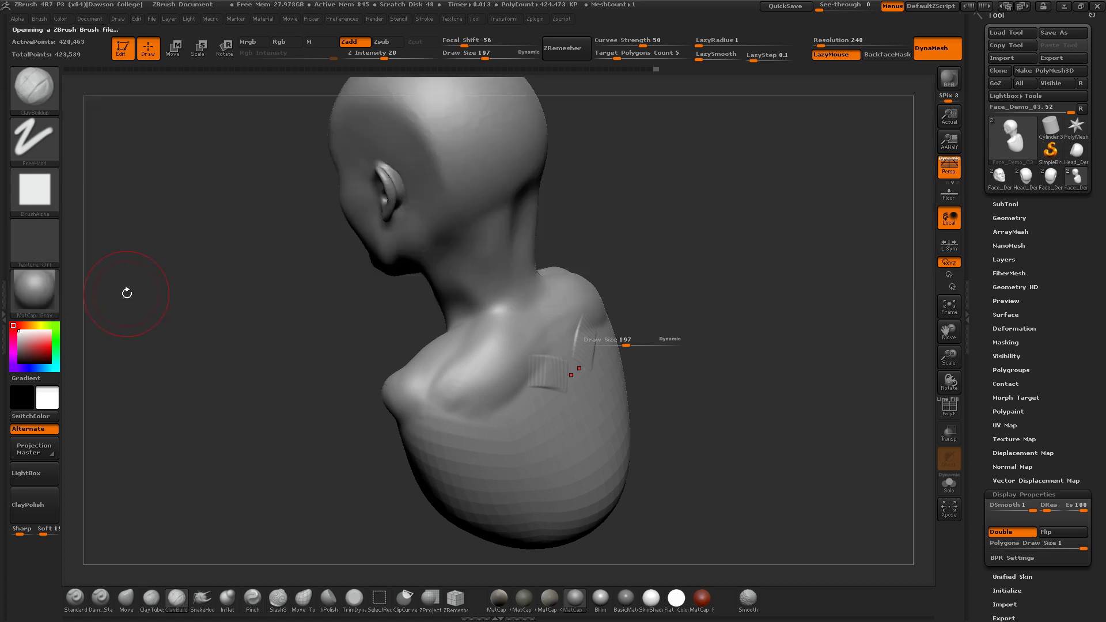
Smooth the upper back, the sides and the lower torso with Smooth Stronger at draw size 393
{"action": "left_click_drag", "start_coordinate": [556, 364], "coordinate": [542, 370], "text": "shift"}
{"action": "left_click_drag", "start_coordinate": [627, 346], "coordinate": [645, 346]}
{"action": "left_click_drag", "start_coordinate": [521, 368], "coordinate": [485, 381], "text": "shift"}
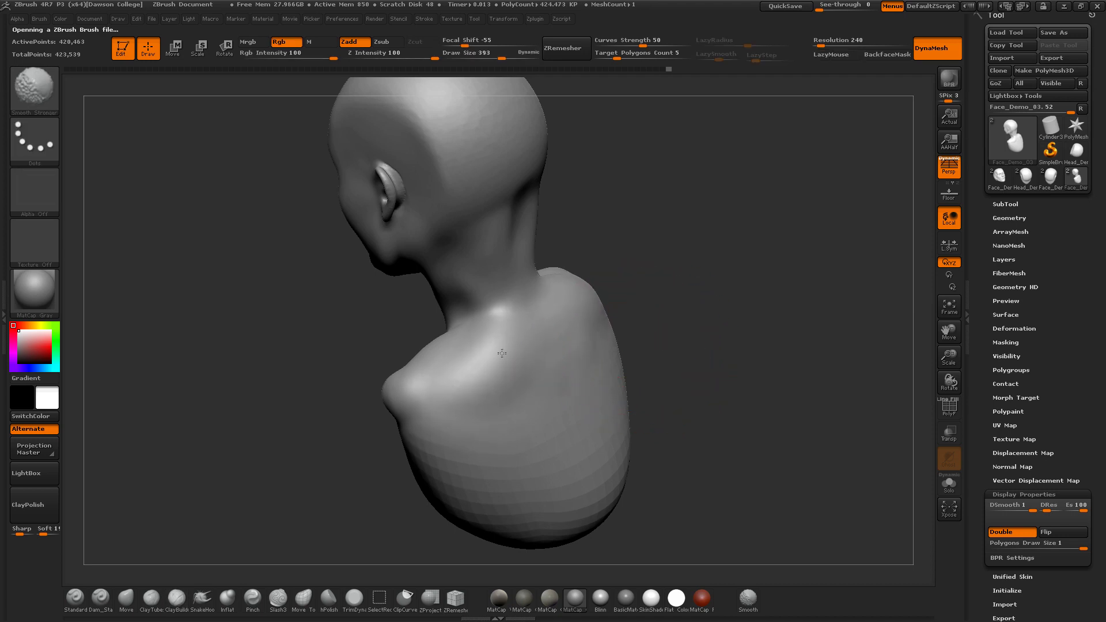
{"action": "left_click_drag", "start_coordinate": [571, 466], "coordinate": [604, 467], "text": "shift"}
{"action": "mouse_move", "coordinate": [671, 410]}
{"action": "left_mouse_down"}
{"action": "mouse_move", "coordinate": [753, 361]}
{"action": "mouse_move", "coordinate": [817, 346]}
{"action": "left_mouse_up"}
{"action": "left_click_drag", "start_coordinate": [468, 447], "coordinate": [431, 491], "text": "shift"}
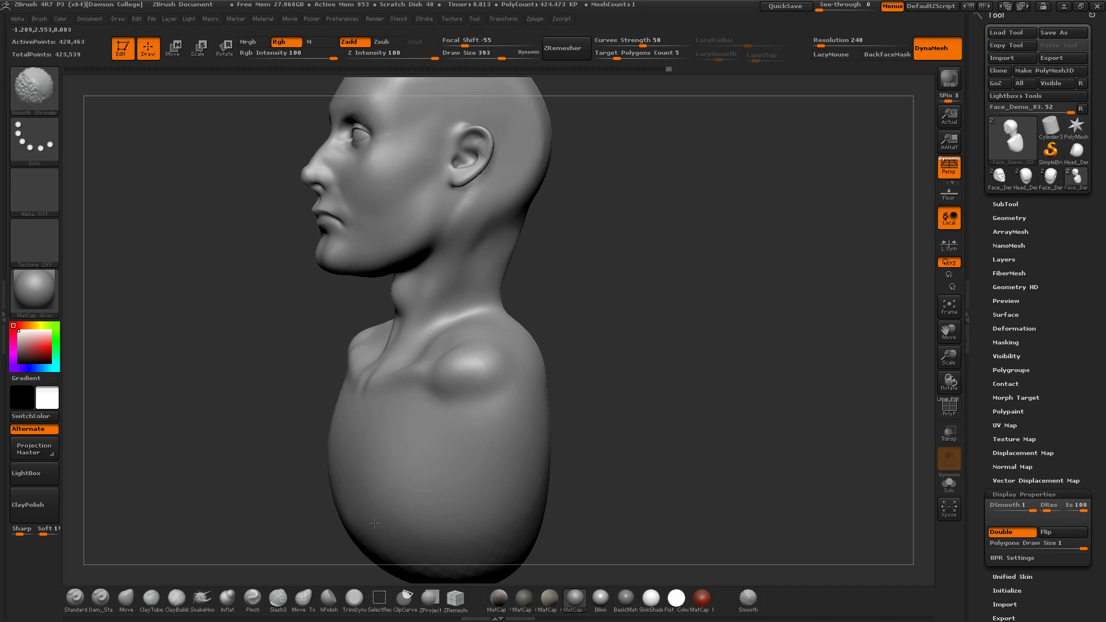
{"action": "left_click_drag", "start_coordinate": [398, 536], "coordinate": [431, 561], "text": "shift"}
Fill the hollows above the collarbones with ClayBuildup at draw size 170 and smooth them towards the neck
{"action": "mouse_move", "coordinate": [625, 475]}
{"action": "left_mouse_down", "text": "alt"}
{"action": "mouse_move", "coordinate": [639, 397]}
{"action": "mouse_move", "coordinate": [670, 387]}
{"action": "mouse_move", "coordinate": [642, 378]}
{"action": "mouse_move", "coordinate": [680, 419]}
{"action": "left_mouse_up", "text": "alt"}
{"action": "left_click_drag", "start_coordinate": [680, 419], "coordinate": [636, 353]}
{"action": "key", "text": "s"}
{"action": "mouse_move", "coordinate": [702, 349]}
{"action": "left_mouse_down"}
{"action": "mouse_move", "coordinate": [672, 355]}
{"action": "mouse_move", "coordinate": [707, 374]}
{"action": "left_mouse_up"}
{"action": "left_click_drag", "start_coordinate": [707, 357], "coordinate": [698, 353]}
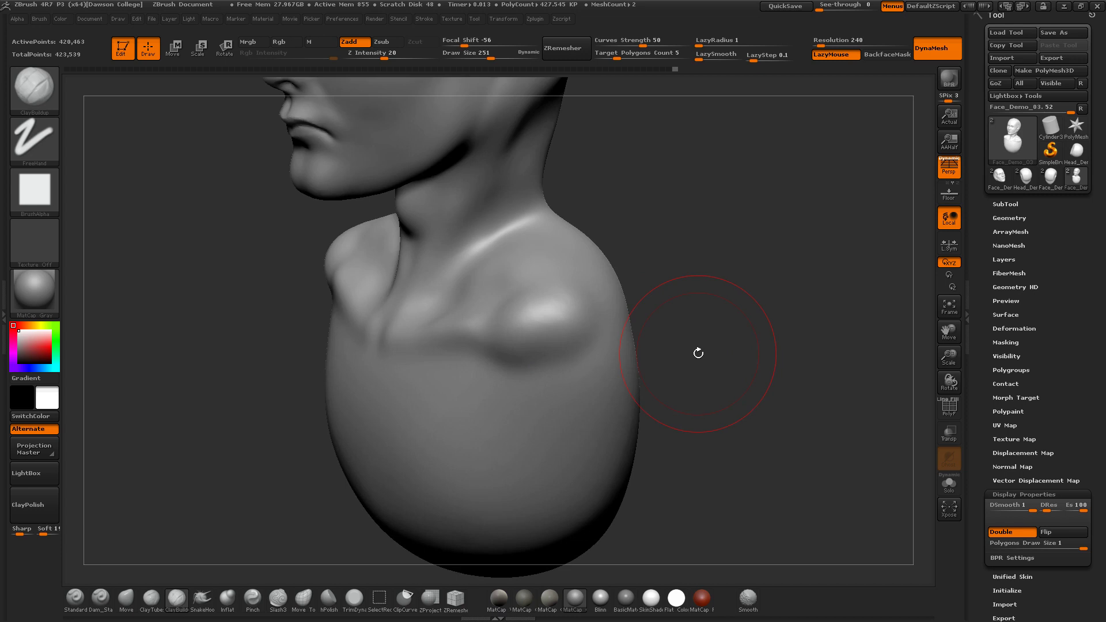
{"action": "left_click_drag", "start_coordinate": [687, 300], "coordinate": [701, 360]}
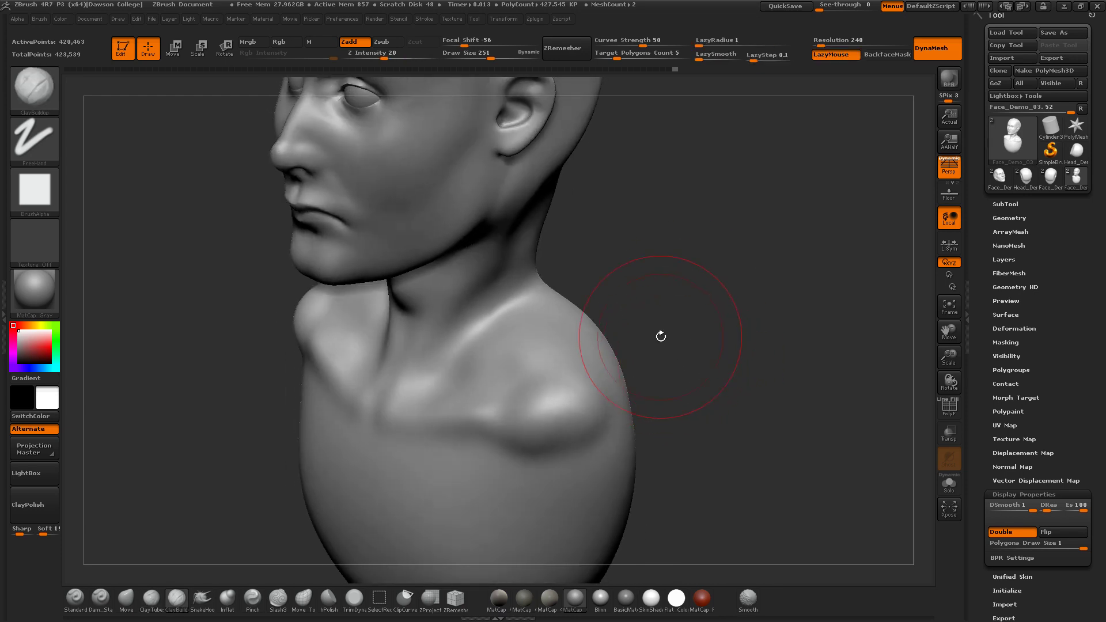
{"action": "key", "text": "s"}
{"action": "left_click_drag", "start_coordinate": [649, 340], "coordinate": [720, 348]}
{"action": "mouse_move", "coordinate": [467, 380]}
{"action": "left_mouse_down"}
{"action": "mouse_move", "coordinate": [509, 378]}
{"action": "mouse_move", "coordinate": [433, 377]}
{"action": "left_mouse_up"}
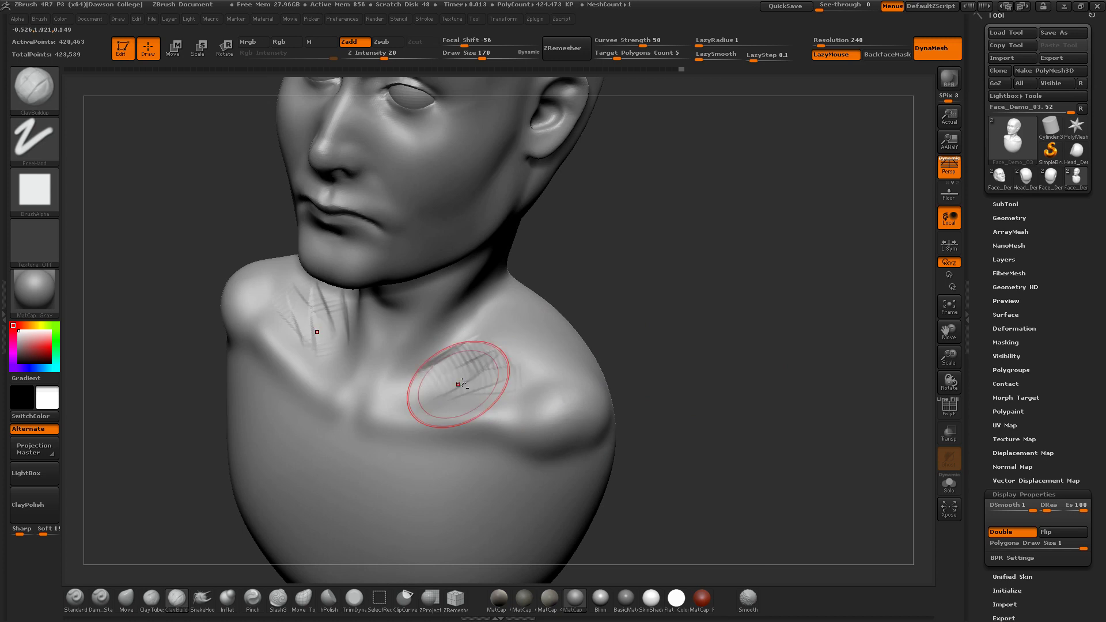
{"action": "mouse_move", "coordinate": [513, 370]}
{"action": "left_mouse_down"}
{"action": "mouse_move", "coordinate": [449, 383]}
{"action": "mouse_move", "coordinate": [471, 398]}
{"action": "left_mouse_up"}
{"action": "key", "text": "shift"}
{"action": "left_click_drag", "start_coordinate": [476, 332], "coordinate": [504, 326], "text": "shift"}
Smooth the back of the neck where it meets the skull
{"action": "mouse_move", "coordinate": [662, 349]}
{"action": "left_mouse_down"}
{"action": "mouse_move", "coordinate": [626, 338]}
{"action": "mouse_move", "coordinate": [627, 247]}
{"action": "mouse_move", "coordinate": [578, 341]}
{"action": "left_mouse_up"}
{"action": "left_click_drag", "start_coordinate": [657, 329], "coordinate": [602, 316]}
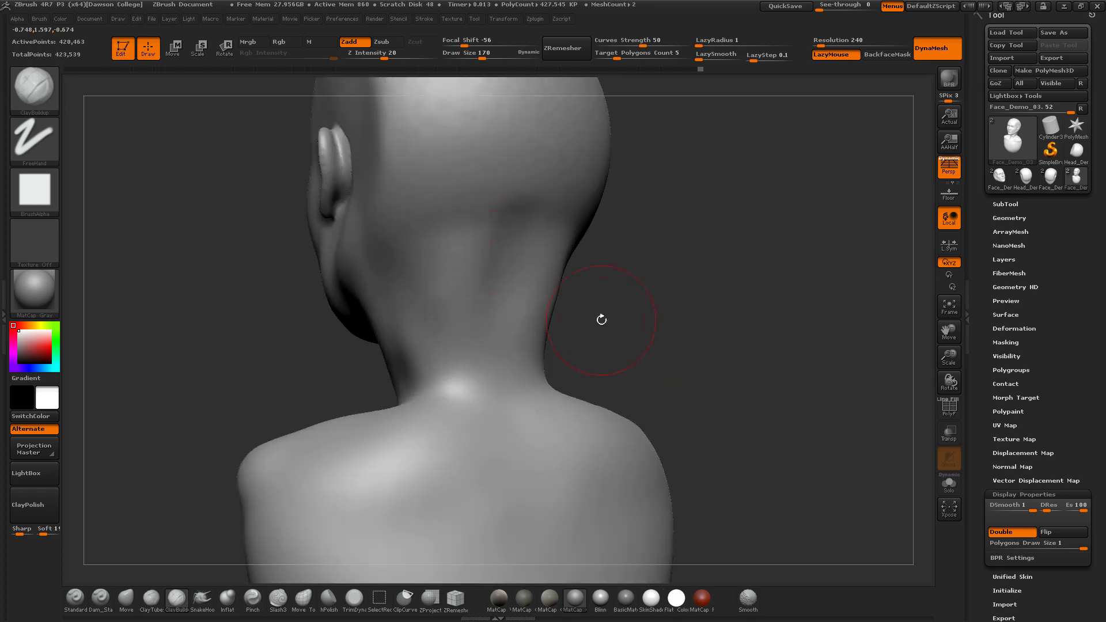
{"action": "mouse_move", "coordinate": [491, 233]}
{"action": "left_mouse_down", "text": "shift"}
{"action": "mouse_move", "coordinate": [472, 349]}
{"action": "mouse_move", "coordinate": [527, 248]}
{"action": "left_mouse_up", "text": "shift"}
Smooth the side and back of the head above and behind the ear with a larger Smooth Stronger brush
{"action": "left_click_drag", "start_coordinate": [622, 343], "coordinate": [670, 351]}
{"action": "mouse_move", "coordinate": [670, 351]}
{"action": "left_mouse_down", "text": "alt"}
{"action": "mouse_move", "coordinate": [645, 420]}
{"action": "mouse_move", "coordinate": [600, 319]}
{"action": "mouse_move", "coordinate": [575, 297]}
{"action": "left_mouse_up", "text": "alt"}
{"action": "key", "text": "s"}
{"action": "left_click_drag", "start_coordinate": [455, 231], "coordinate": [479, 258], "text": "shift"}
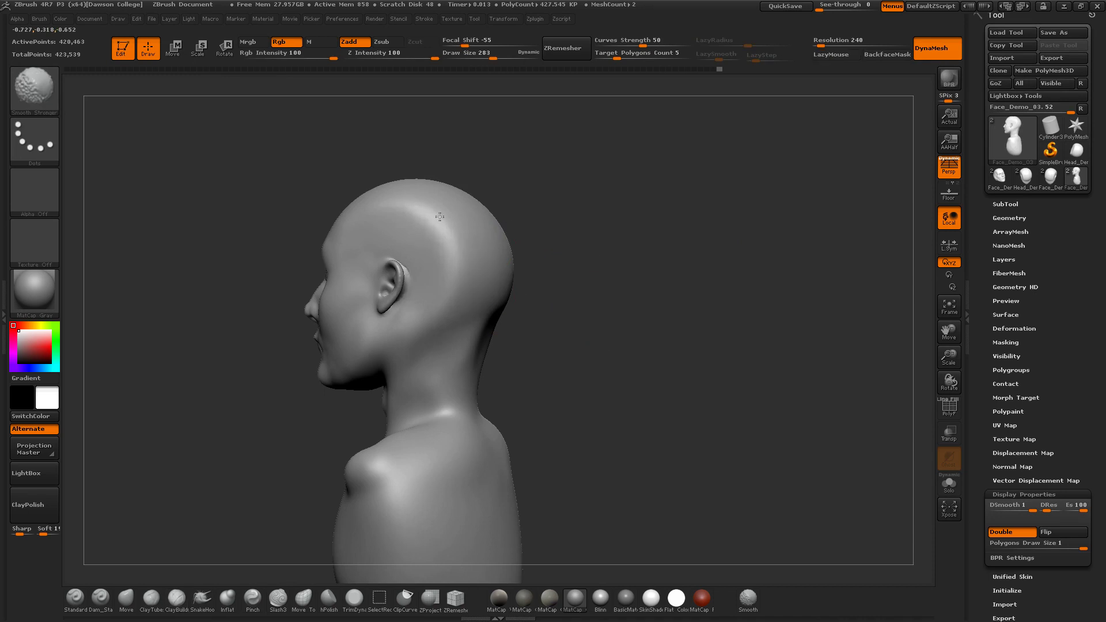
{"action": "left_click_drag", "start_coordinate": [557, 295], "coordinate": [507, 253]}
{"action": "mouse_move", "coordinate": [535, 207]}
{"action": "left_mouse_down", "text": "shift"}
{"action": "mouse_move", "coordinate": [501, 230]}
{"action": "mouse_move", "coordinate": [480, 219]}
{"action": "left_mouse_up", "text": "shift"}
{"action": "left_click_drag", "start_coordinate": [481, 219], "coordinate": [458, 265], "text": "shift"}
{"action": "mouse_move", "coordinate": [563, 236]}
{"action": "left_mouse_down", "text": "shift"}
{"action": "mouse_move", "coordinate": [614, 222]}
{"action": "mouse_move", "coordinate": [572, 267]}
{"action": "mouse_move", "coordinate": [608, 246]}
{"action": "mouse_move", "coordinate": [637, 252]}
{"action": "mouse_move", "coordinate": [657, 365]}
{"action": "mouse_move", "coordinate": [651, 389]}
{"action": "mouse_move", "coordinate": [640, 388]}
{"action": "left_mouse_up", "text": "shift"}
{"action": "key", "text": "shift"}
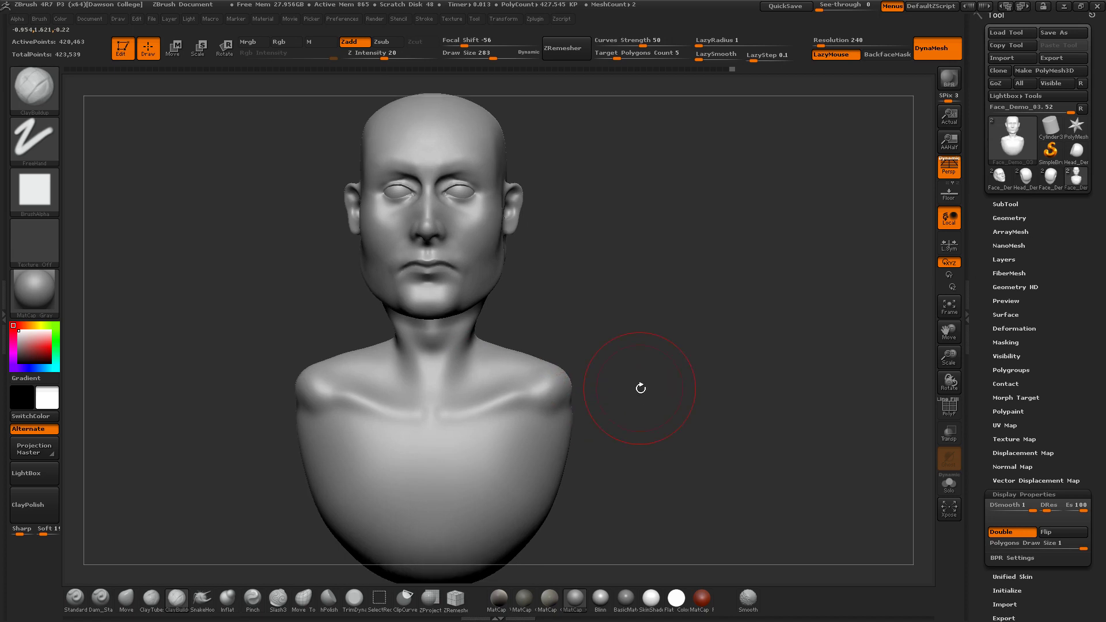
Try to clip off the torso below the shoulders along a curved ClipCurve line, then undo the cut
{"action": "left_click", "coordinate": [406, 601]}
{"action": "left_click", "coordinate": [364, 609]}
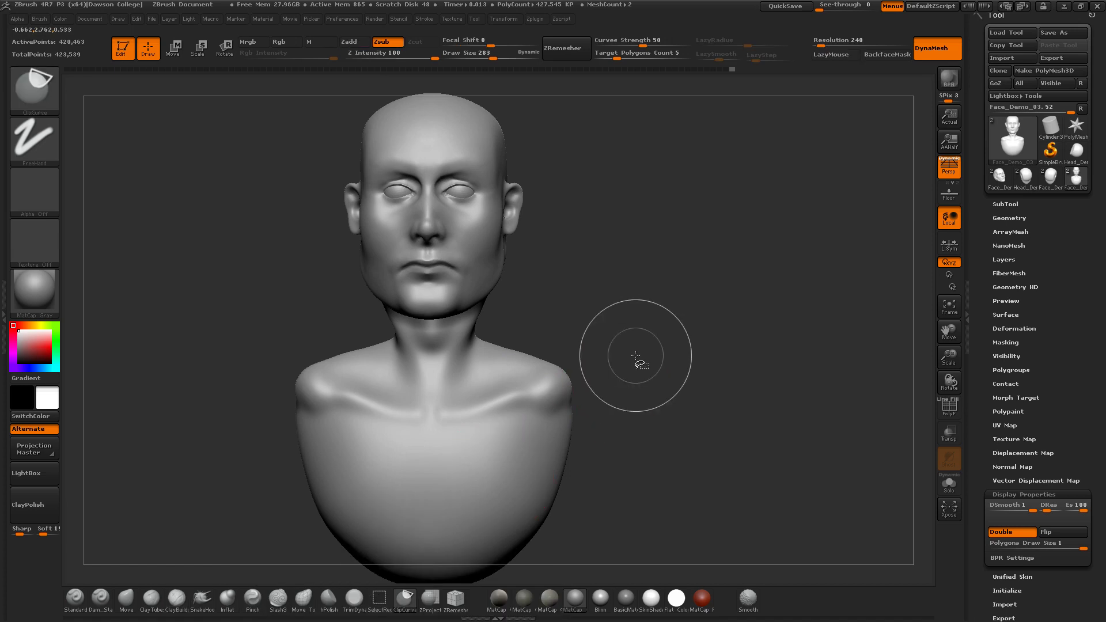
{"action": "mouse_move", "coordinate": [637, 356]}
{"action": "left_mouse_down", "text": "ctrl+shift"}
{"action": "mouse_move", "coordinate": [499, 427]}
{"action": "mouse_move", "coordinate": [588, 395]}
{"action": "mouse_move", "coordinate": [563, 395]}
{"action": "left_mouse_up", "text": "ctrl+shift"}
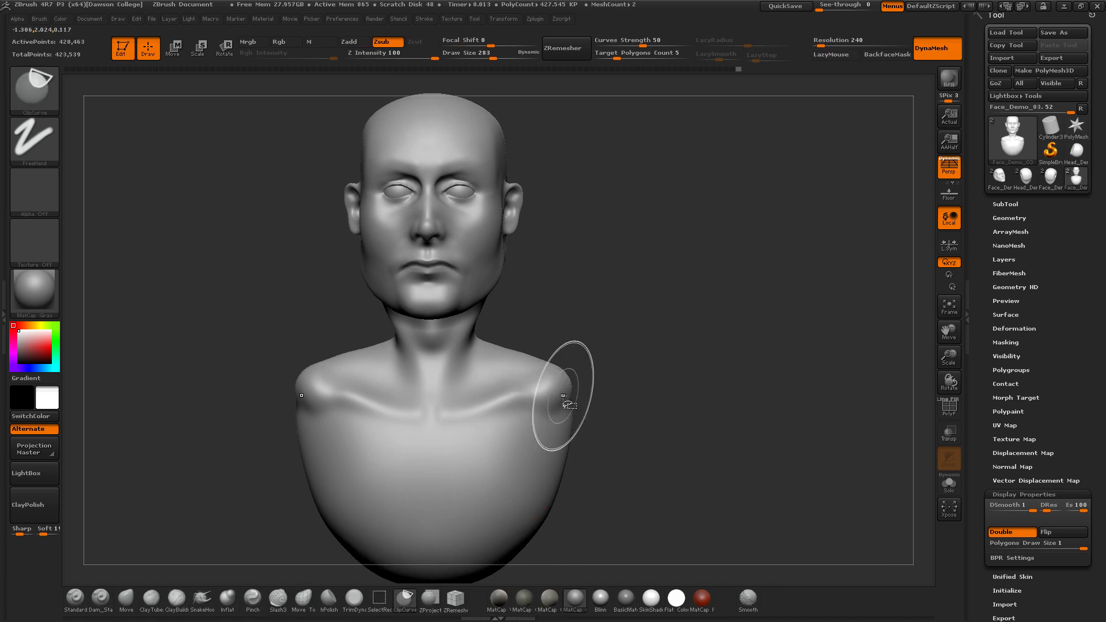
{"action": "mouse_move", "coordinate": [652, 335]}
{"action": "left_mouse_down", "text": "ctrl+shift"}
{"action": "mouse_move", "coordinate": [558, 404]}
{"action": "mouse_move", "coordinate": [565, 384]}
{"action": "mouse_move", "coordinate": [487, 420]}
{"action": "mouse_move", "coordinate": [408, 420]}
{"action": "left_mouse_up", "text": "ctrl+shift"}
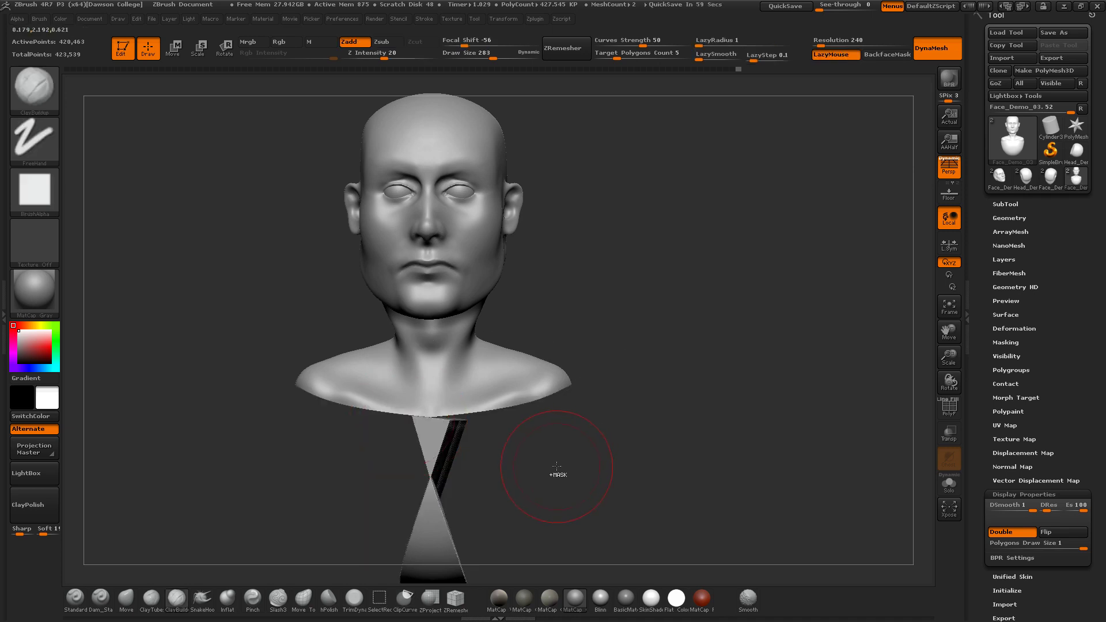
{"action": "key", "text": "ctrl+z"}
Try another curved ClipCurve cut below the collarbones, inspect the cut edge with the polygon wireframe shown, and undo the cut
{"action": "left_click_drag", "start_coordinate": [619, 447], "coordinate": [638, 368], "text": "alt"}
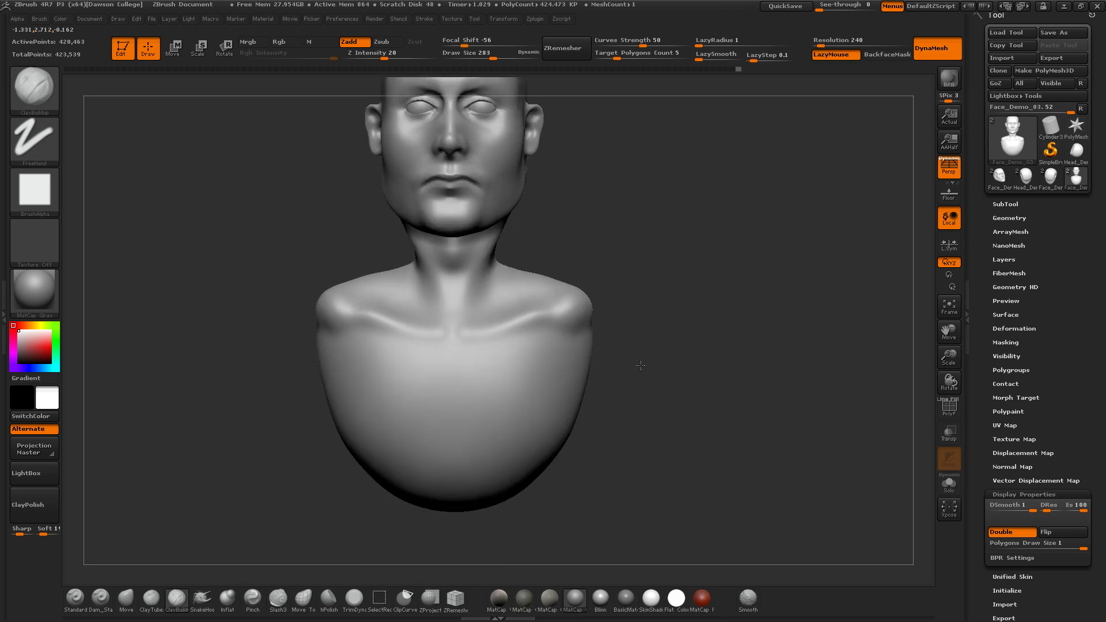
{"action": "left_click_drag", "start_coordinate": [656, 292], "coordinate": [357, 339], "text": "ctrl+shift"}
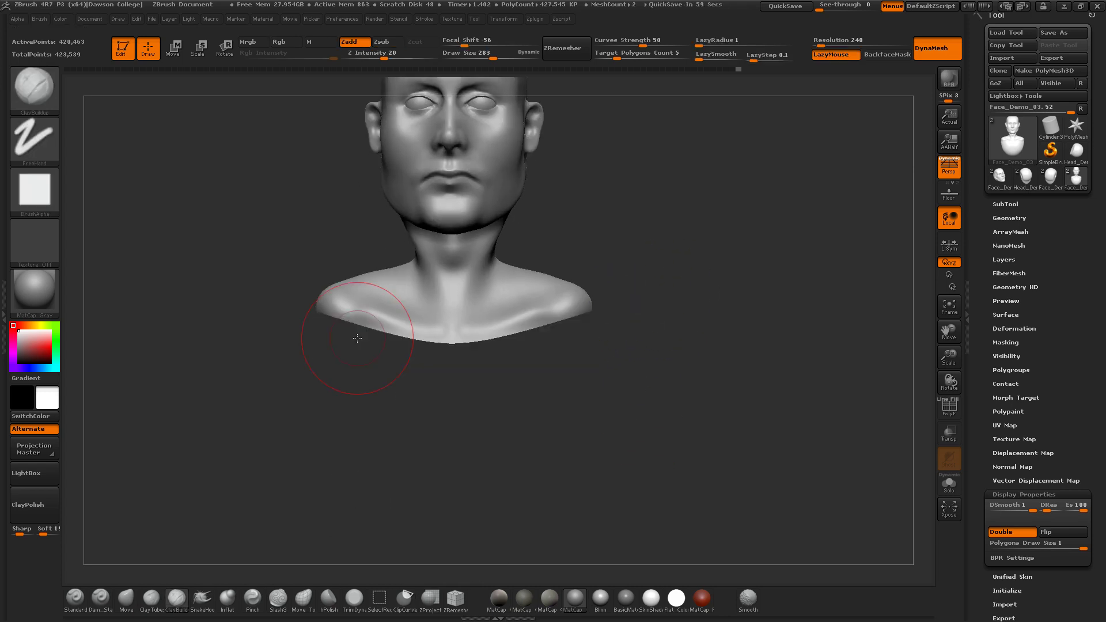
{"action": "left_click_drag", "start_coordinate": [568, 397], "coordinate": [616, 431]}
{"action": "left_click_drag", "start_coordinate": [604, 412], "coordinate": [588, 458], "text": "alt"}
{"action": "left_click_drag", "start_coordinate": [599, 560], "coordinate": [592, 431], "text": "alt"}
{"action": "key", "text": "shift+f"}
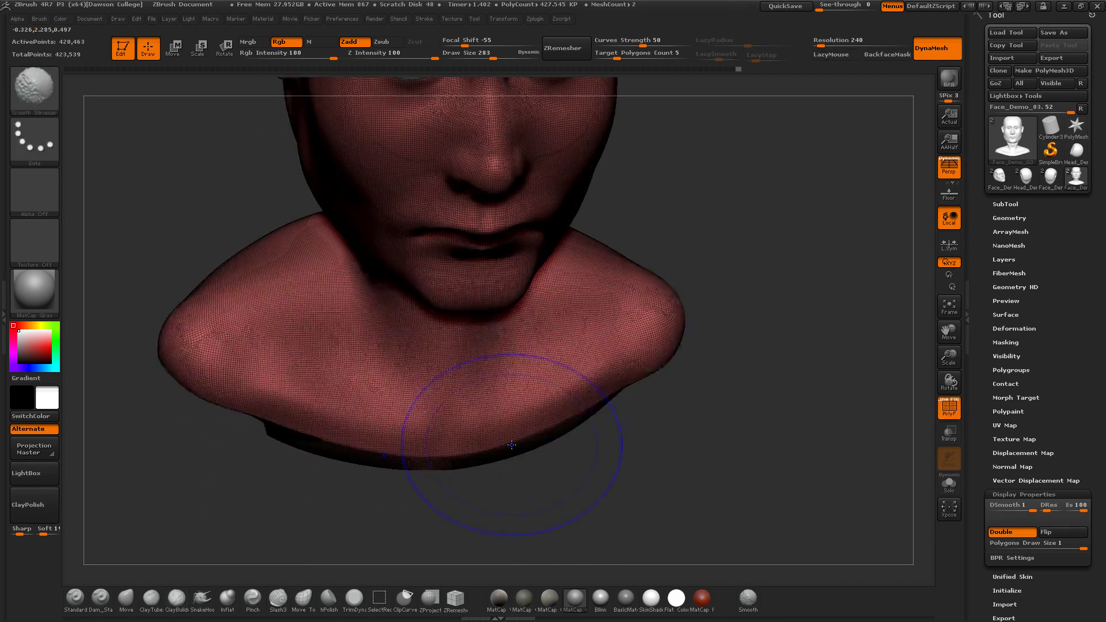
{"action": "key", "text": "ctrl+z"}
Choose SliceCurve as the active selection brush with the whole bust in view
{"action": "left_click_drag", "start_coordinate": [734, 461], "coordinate": [697, 359]}
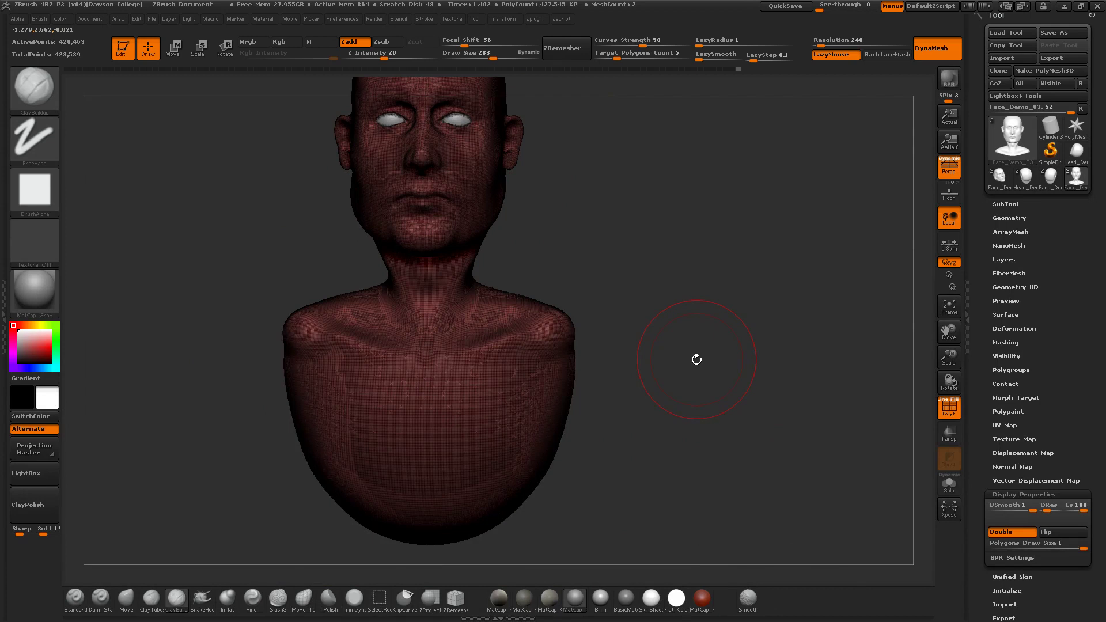
{"action": "key", "text": "b"}
{"action": "key", "text": "c"}
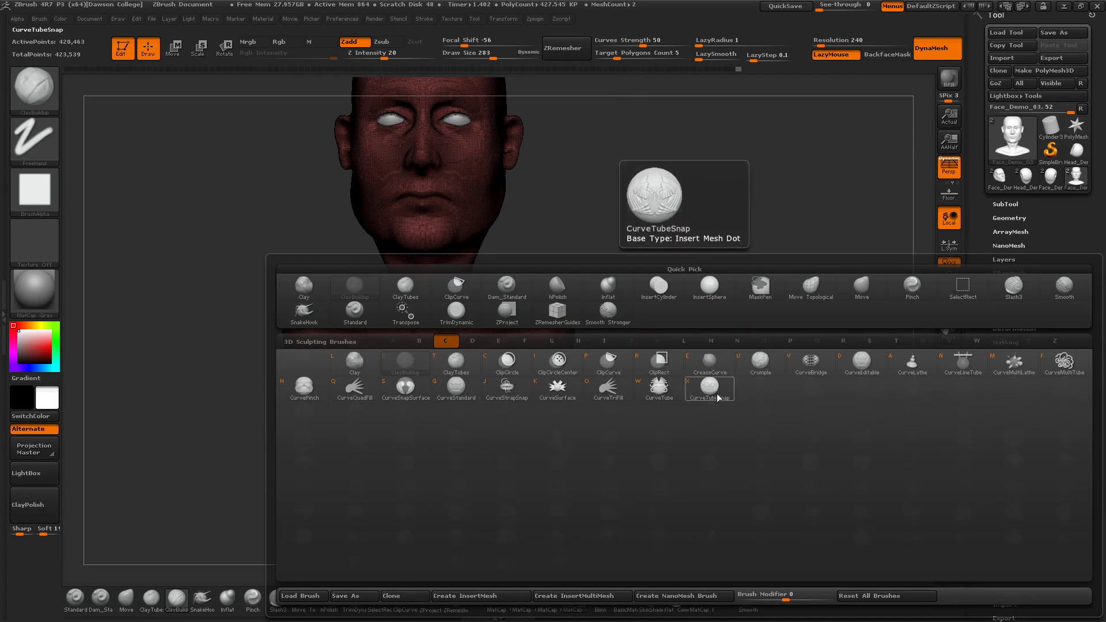
{"action": "key", "text": "Escape"}
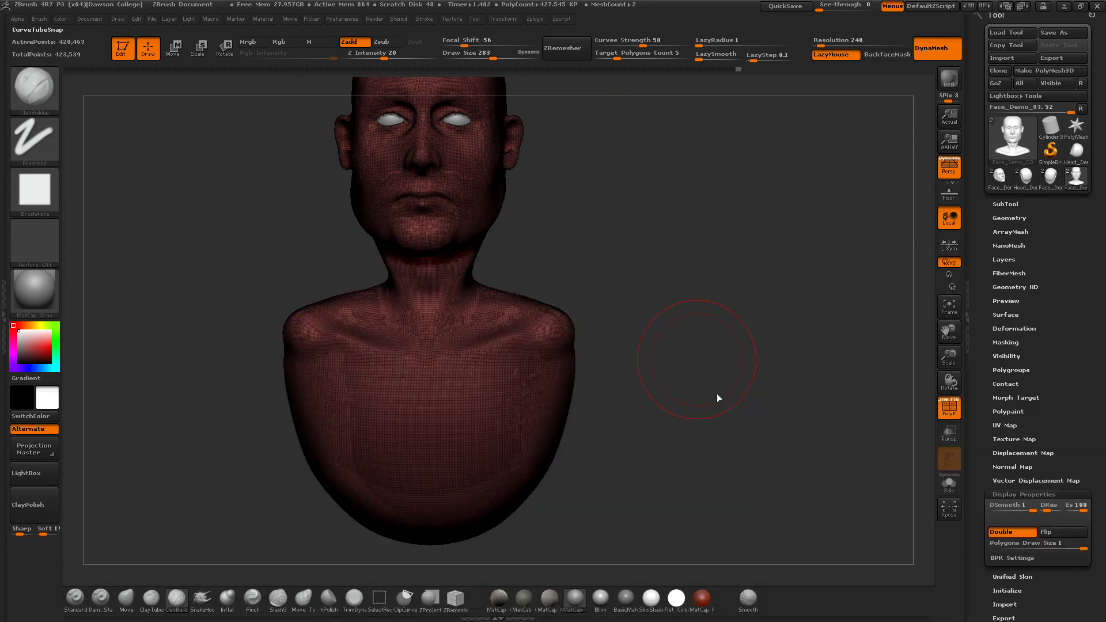
{"action": "key", "text": "b"}
{"action": "key", "text": "s"}
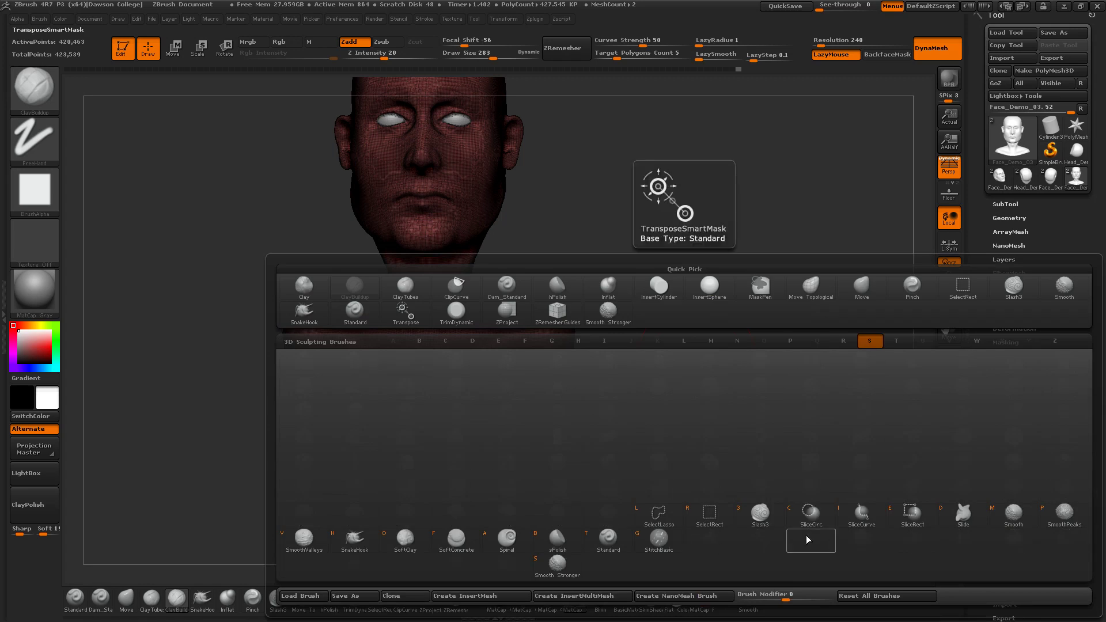
{"action": "left_click", "coordinate": [862, 512]}
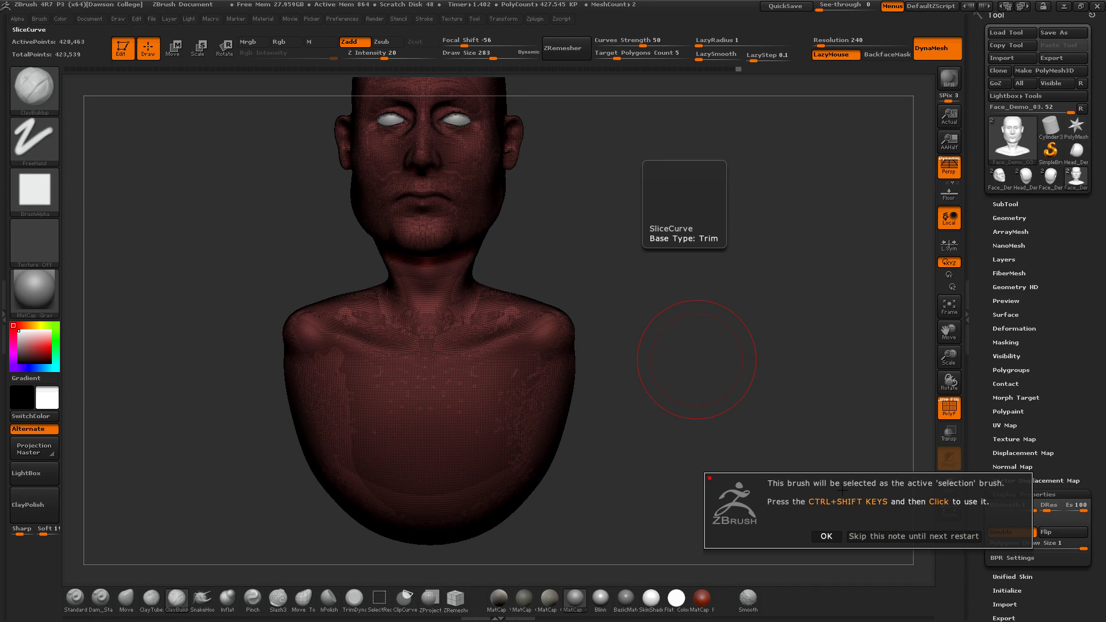
{"action": "left_click", "coordinate": [826, 535]}
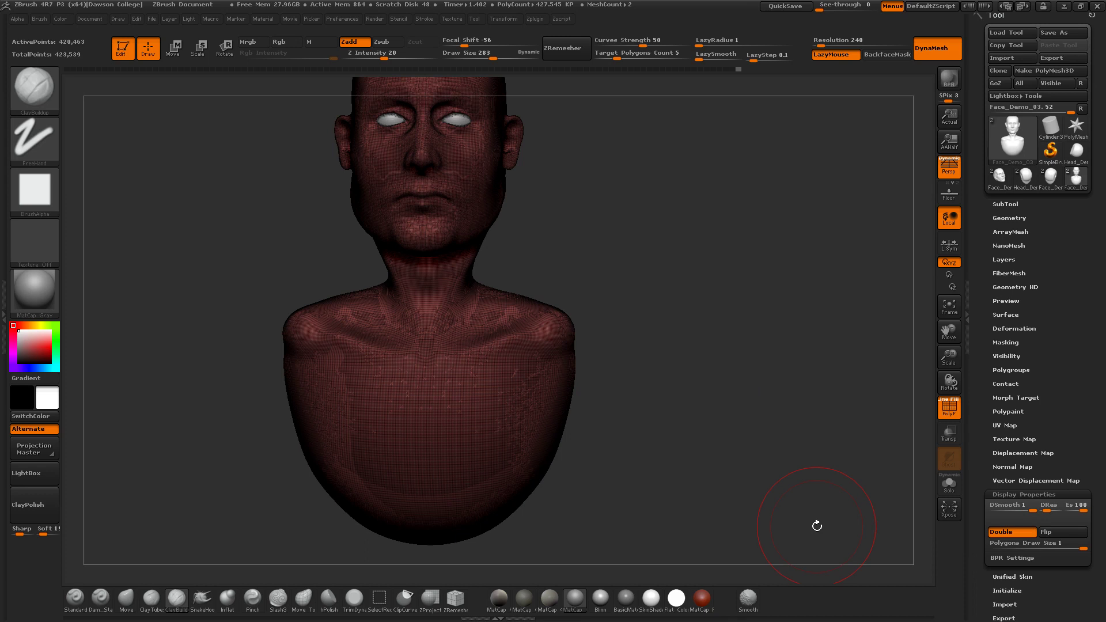
Replace Smooth Stronger with the regular Smooth brush as the active smoothing brush
{"action": "key", "text": "shift"}
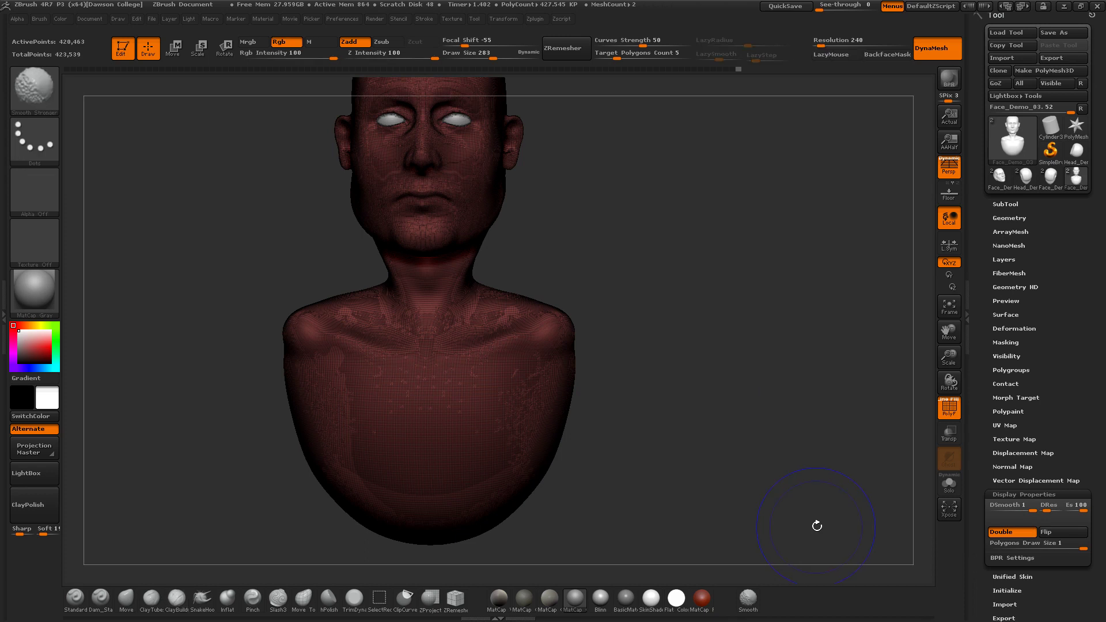
{"action": "left_click", "coordinate": [748, 598]}
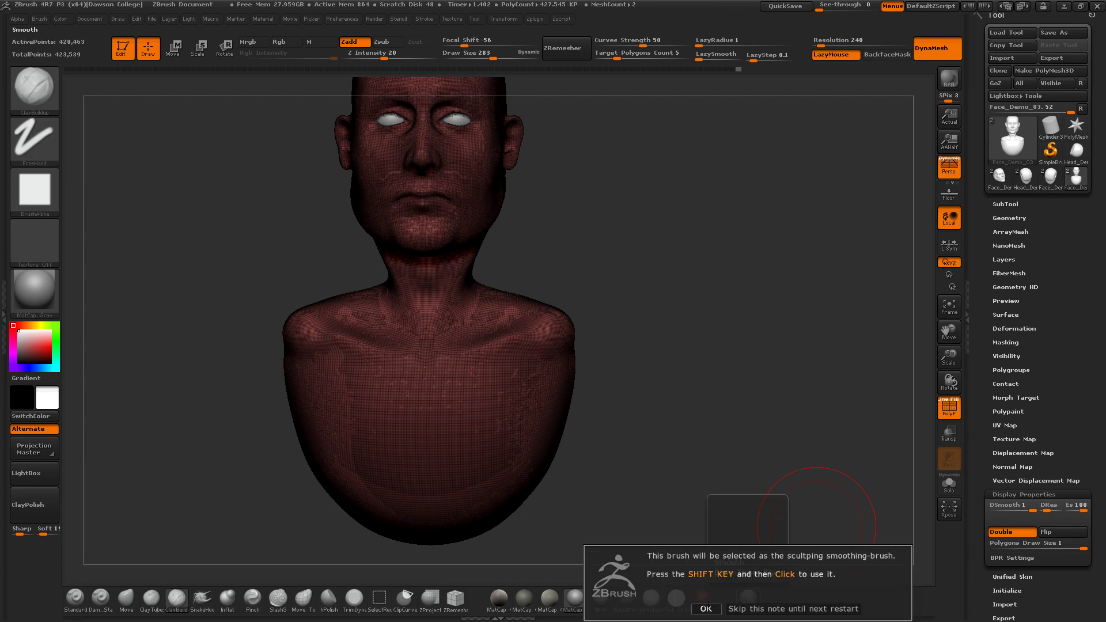
{"action": "left_click", "coordinate": [706, 608]}
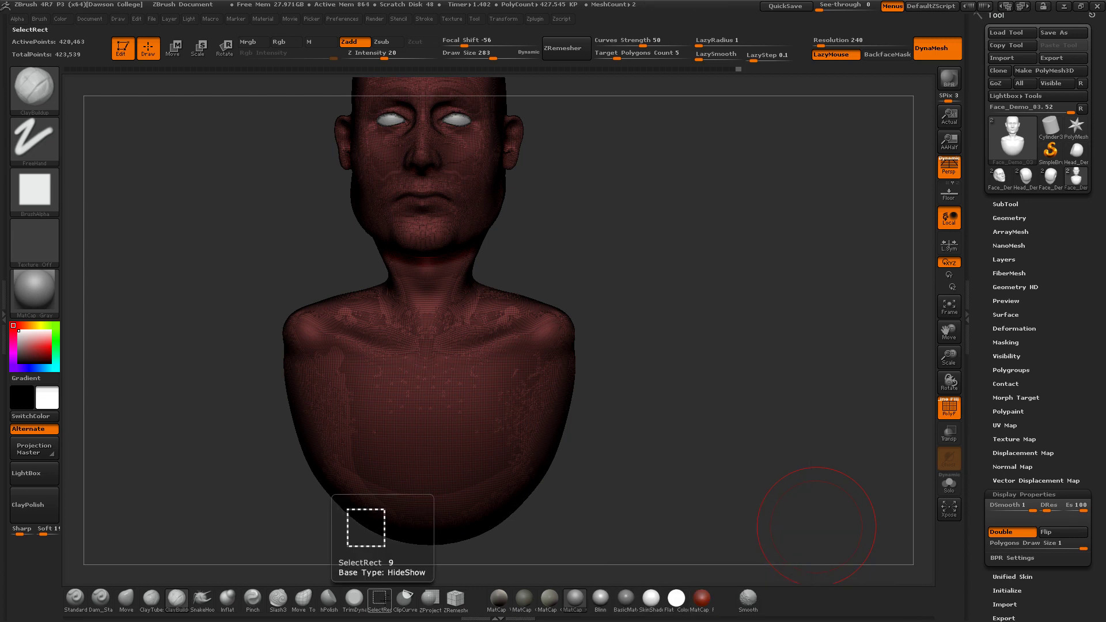
Try isolating and hiding rectangular areas of the torso with SelectRect, then restore the full mesh's visibility
{"action": "left_click", "coordinate": [390, 593]}
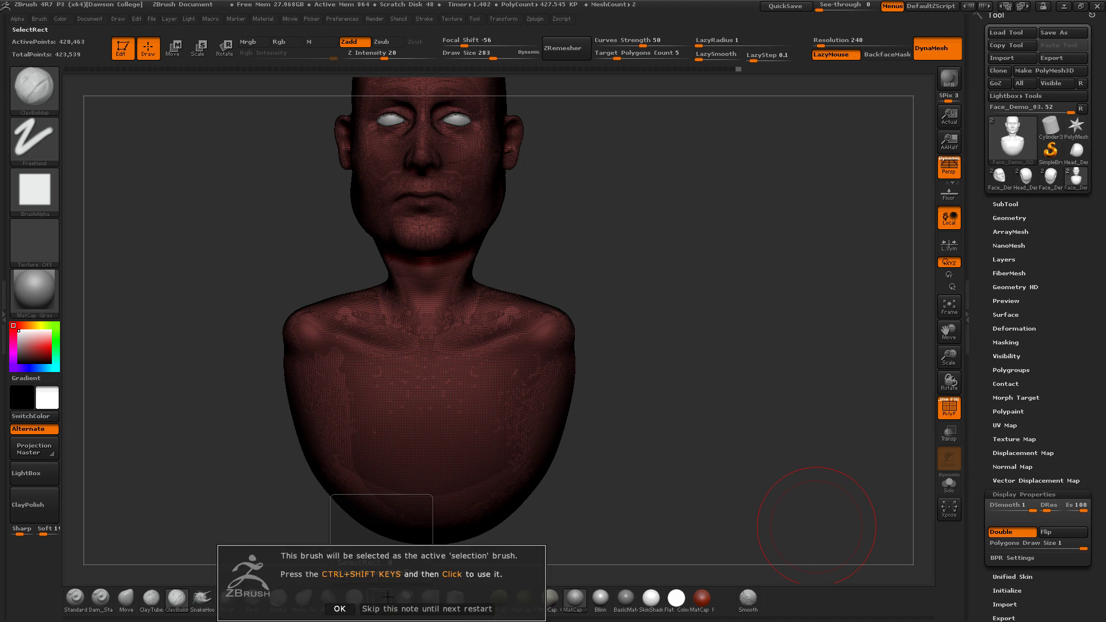
{"action": "left_click", "coordinate": [353, 601]}
{"action": "left_click_drag", "start_coordinate": [604, 309], "coordinate": [387, 447], "text": "ctrl+shift"}
{"action": "left_click", "coordinate": [649, 383], "text": "ctrl+shift"}
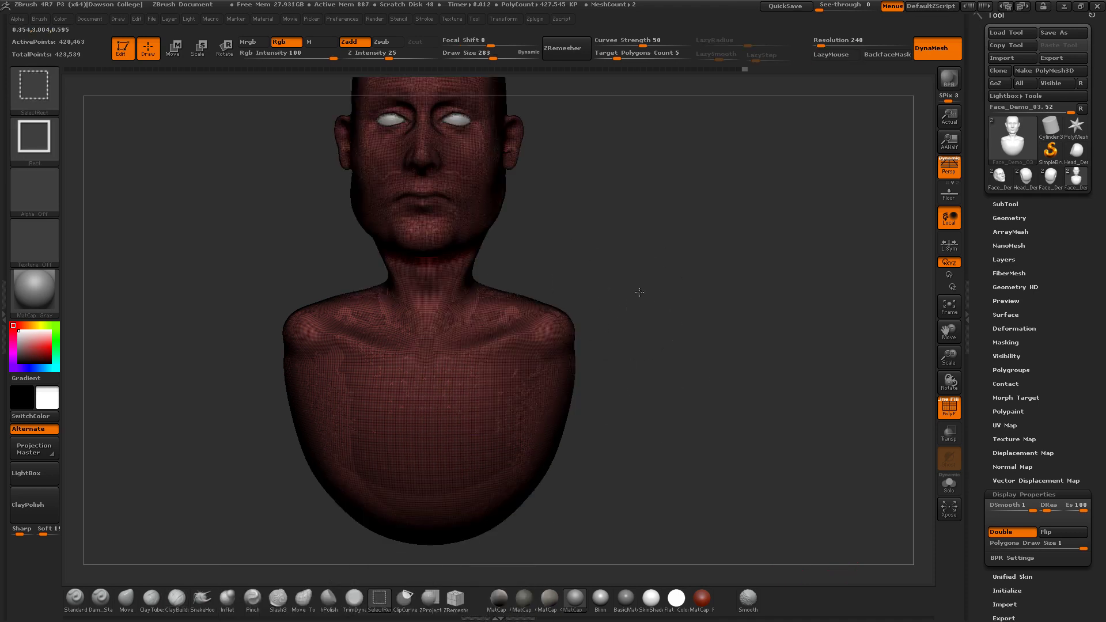
{"action": "left_click_drag", "start_coordinate": [626, 291], "coordinate": [398, 414], "text": "ctrl+alt+shift"}
{"action": "left_click_drag", "start_coordinate": [672, 297], "coordinate": [453, 482], "text": "ctrl+shift"}
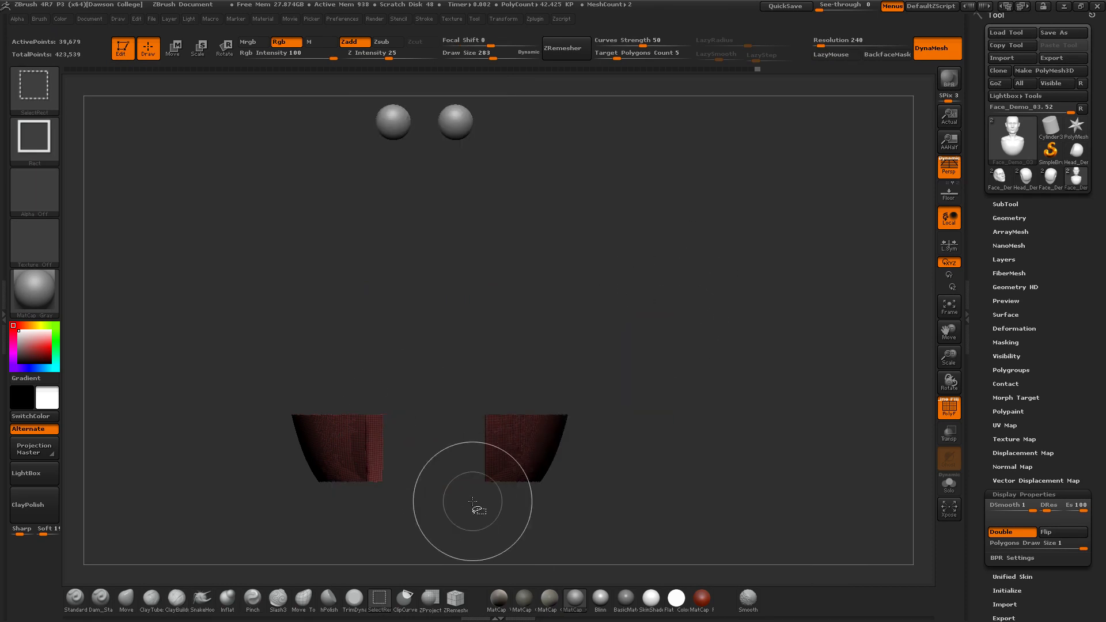
{"action": "left_click", "coordinate": [725, 337], "text": "ctrl+shift"}
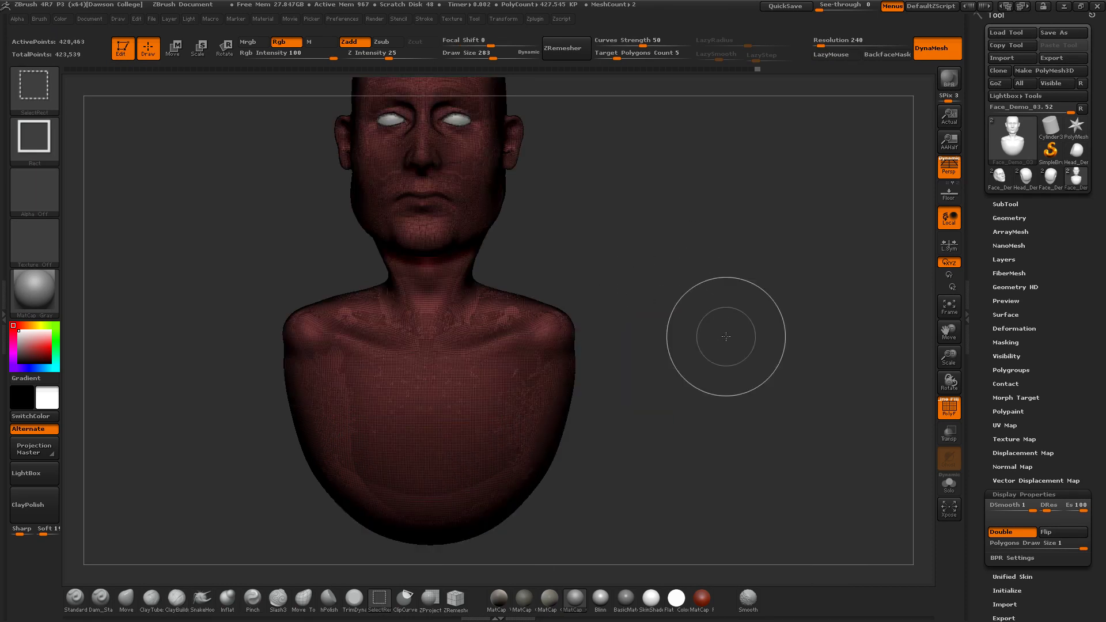
Try slicing the torso from the shoulders along curved SliceCurve lines below the collarbones, and undo the slices
{"action": "left_click", "coordinate": [405, 597]}
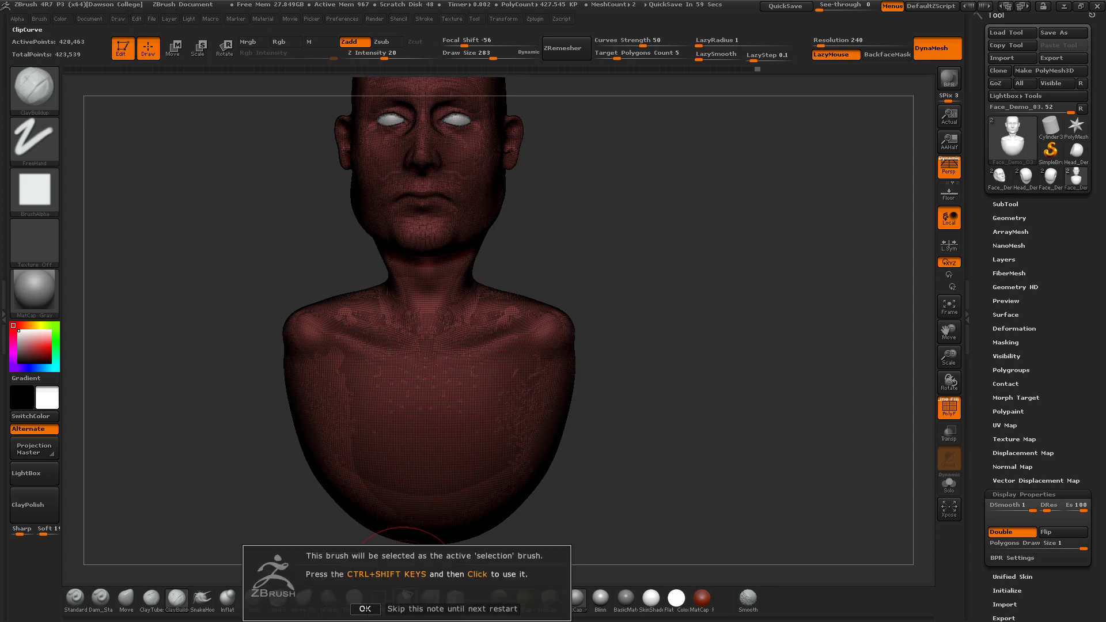
{"action": "left_click", "coordinate": [365, 609]}
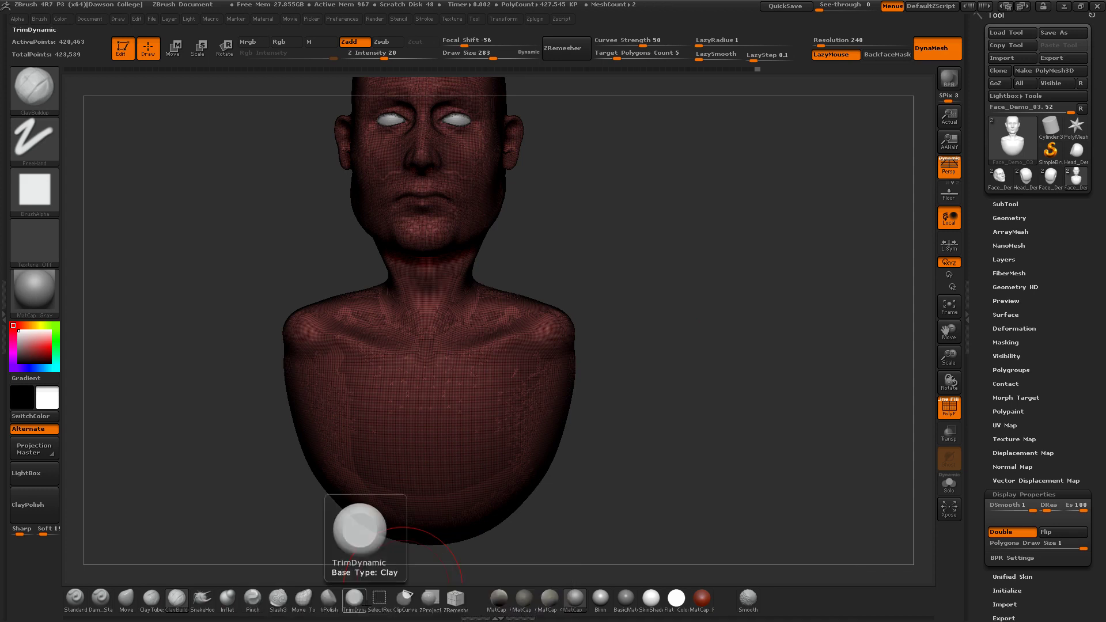
{"action": "key", "text": "b"}
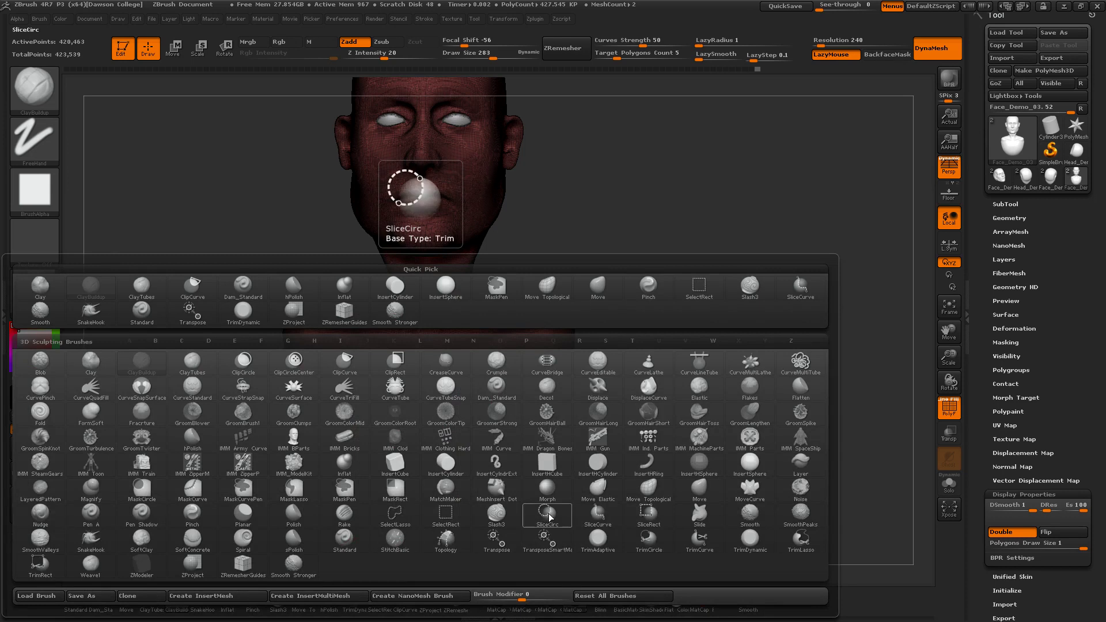
{"action": "left_click", "coordinate": [597, 514]}
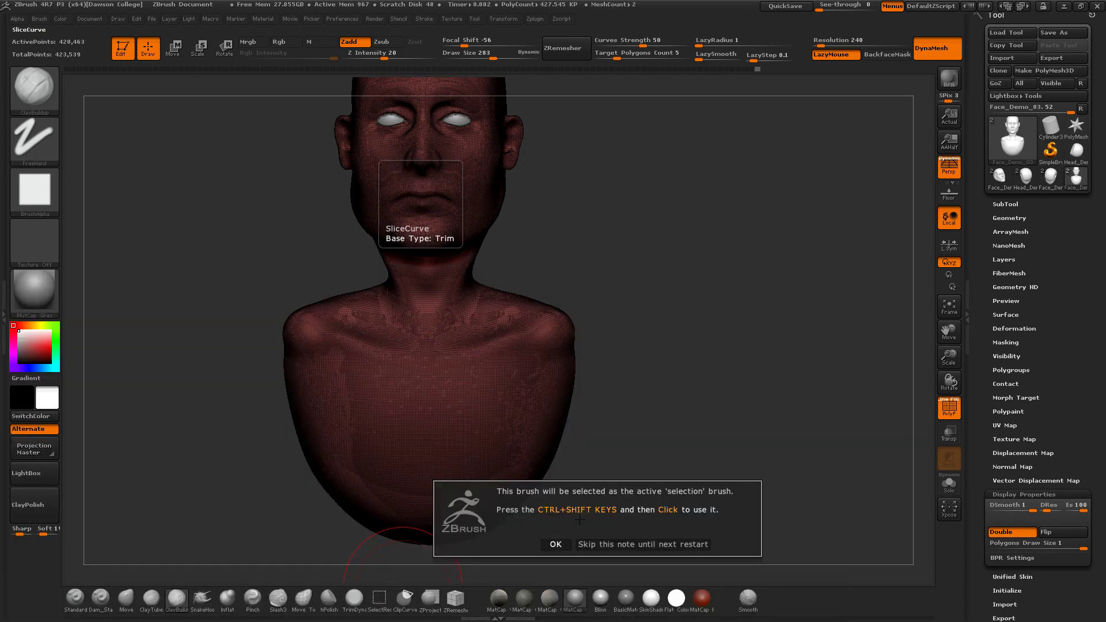
{"action": "left_click", "coordinate": [555, 544]}
{"action": "mouse_move", "coordinate": [562, 525]}
{"action": "left_mouse_down"}
{"action": "mouse_move", "coordinate": [624, 328]}
{"action": "mouse_move", "coordinate": [625, 355]}
{"action": "mouse_move", "coordinate": [686, 349]}
{"action": "left_mouse_up"}
{"action": "mouse_move", "coordinate": [717, 297]}
{"action": "left_mouse_down", "text": "ctrl+shift"}
{"action": "mouse_move", "coordinate": [556, 355]}
{"action": "mouse_move", "coordinate": [414, 358]}
{"action": "left_mouse_up", "text": "ctrl+shift"}
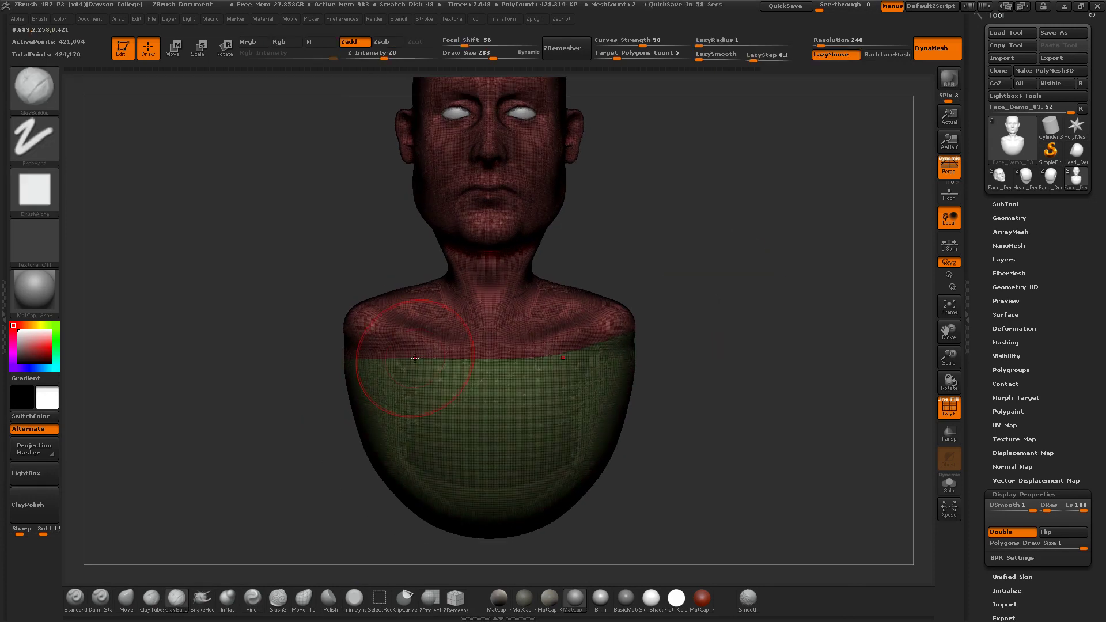
{"action": "key", "text": "ctrl+z"}
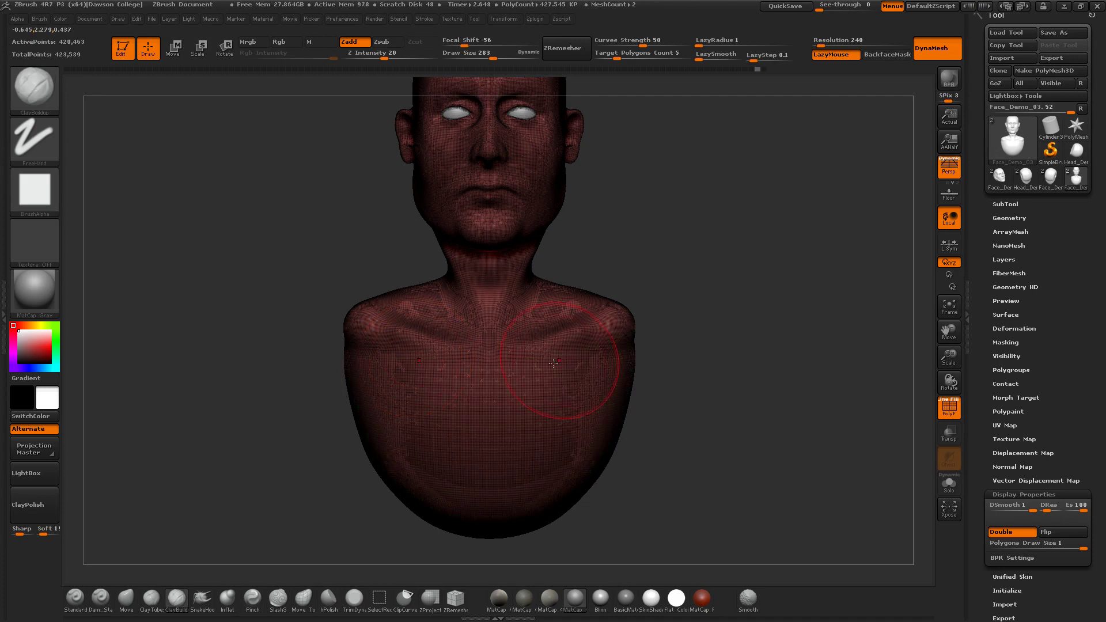
{"action": "mouse_move", "coordinate": [680, 308]}
{"action": "left_mouse_down", "text": "ctrl+shift"}
{"action": "mouse_move", "coordinate": [563, 357]}
{"action": "mouse_move", "coordinate": [425, 362]}
{"action": "left_mouse_up", "text": "ctrl+shift"}
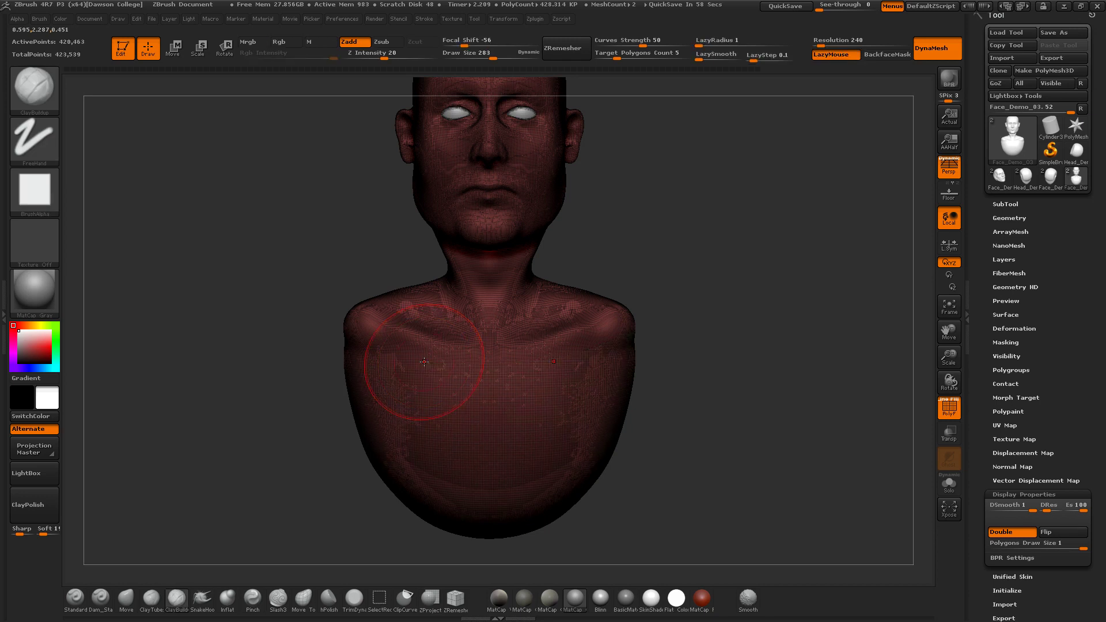
Try trimming off the torso along a curved TrimCurve line below the collarbones, then undo the trim
{"action": "key", "text": "b"}
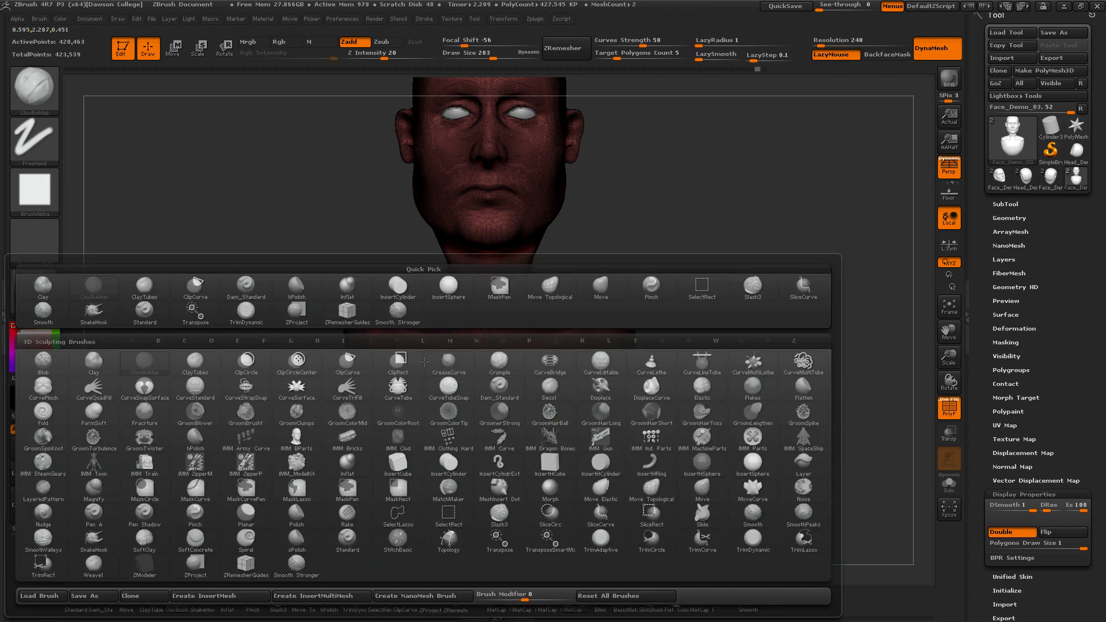
{"action": "key", "text": "t"}
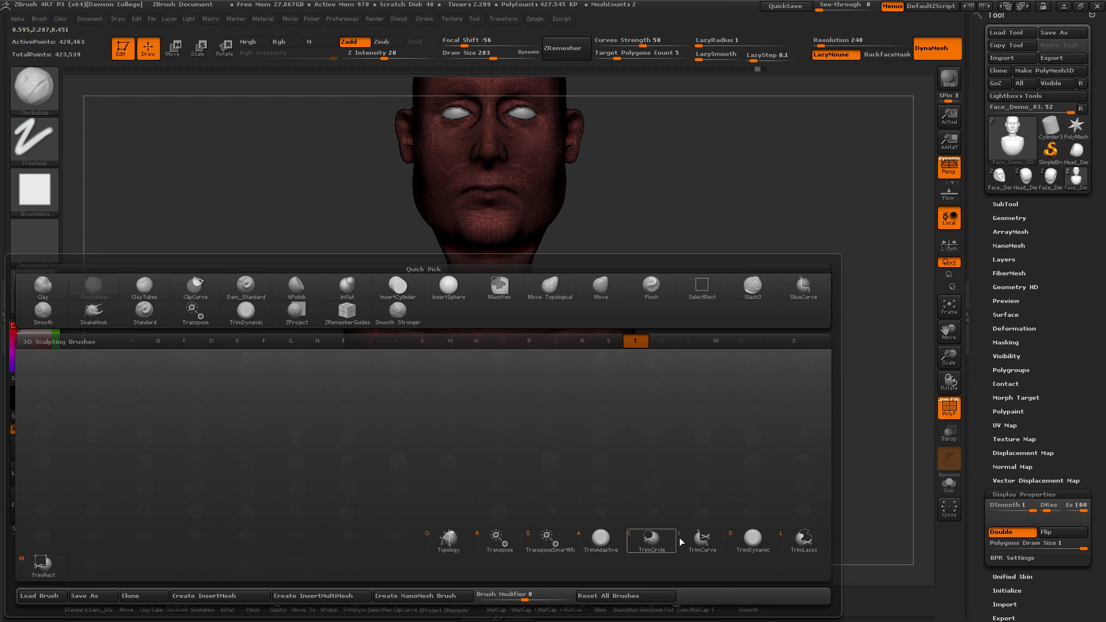
{"action": "left_click", "coordinate": [701, 539]}
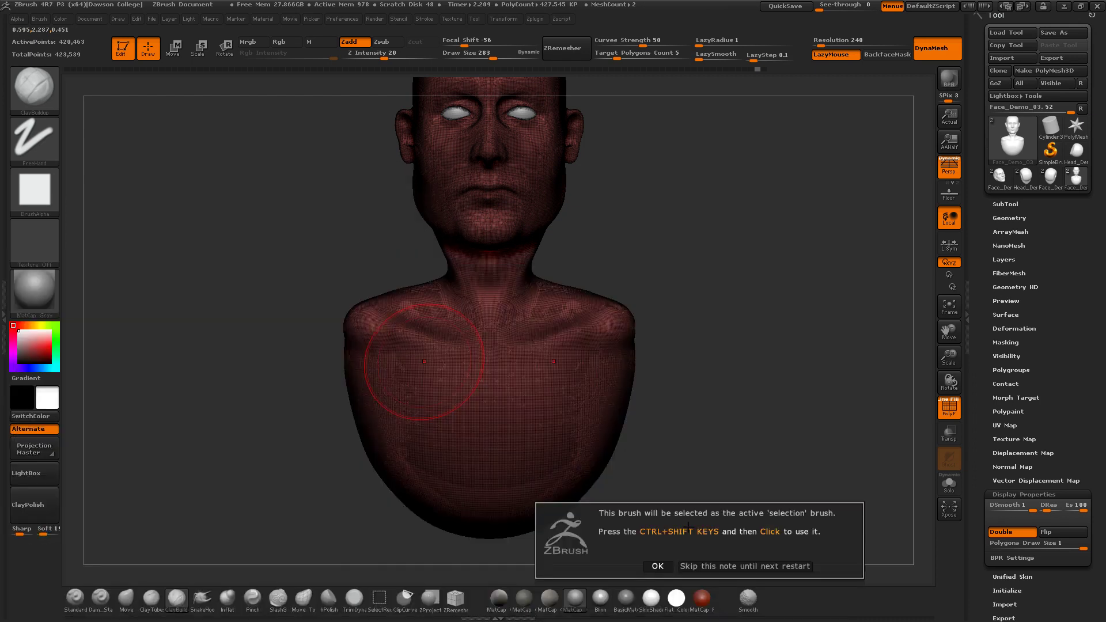
{"action": "left_click", "coordinate": [657, 566]}
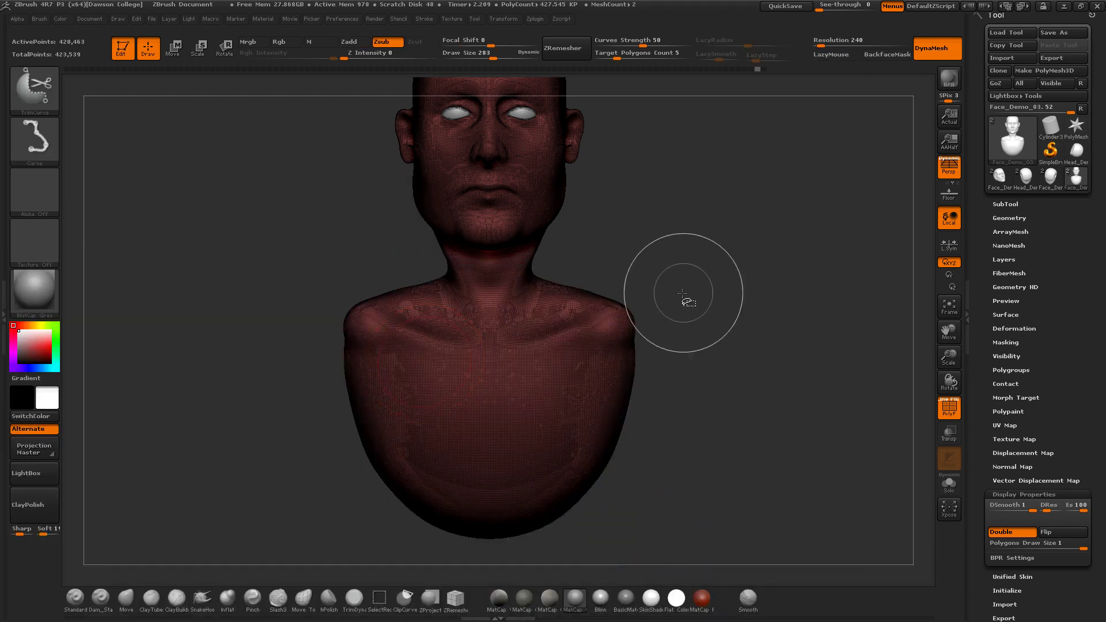
{"action": "mouse_move", "coordinate": [679, 307]}
{"action": "left_mouse_down", "text": "ctrl+shift"}
{"action": "mouse_move", "coordinate": [511, 356]}
{"action": "mouse_move", "coordinate": [475, 353]}
{"action": "mouse_move", "coordinate": [521, 357]}
{"action": "mouse_move", "coordinate": [416, 353]}
{"action": "left_mouse_up", "text": "ctrl+shift"}
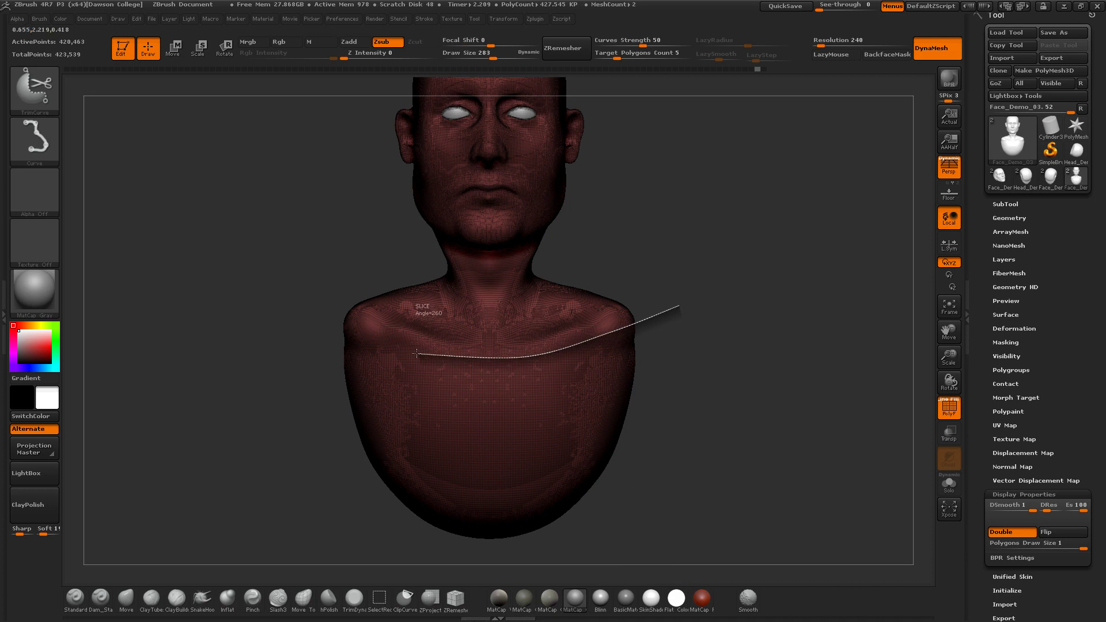
{"action": "key", "text": "ctrl+z"}
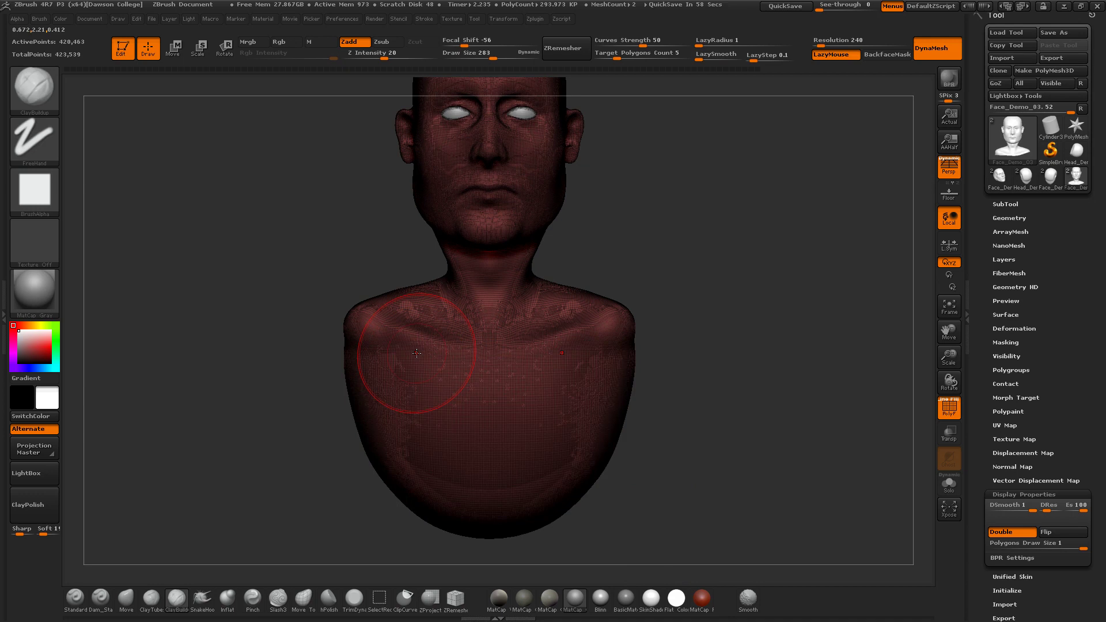
Trim the torso off straight below the shoulders, then shape the cut with a curved ClipCurve line
{"action": "mouse_move", "coordinate": [649, 372]}
{"action": "left_mouse_down"}
{"action": "mouse_move", "coordinate": [681, 350]}
{"action": "mouse_move", "coordinate": [668, 365]}
{"action": "mouse_move", "coordinate": [248, 363]}
{"action": "mouse_move", "coordinate": [659, 291]}
{"action": "mouse_move", "coordinate": [661, 192]}
{"action": "mouse_move", "coordinate": [675, 399]}
{"action": "mouse_move", "coordinate": [772, 322]}
{"action": "mouse_move", "coordinate": [800, 370]}
{"action": "mouse_move", "coordinate": [656, 433]}
{"action": "left_mouse_up"}
{"action": "left_click", "coordinate": [405, 598]}
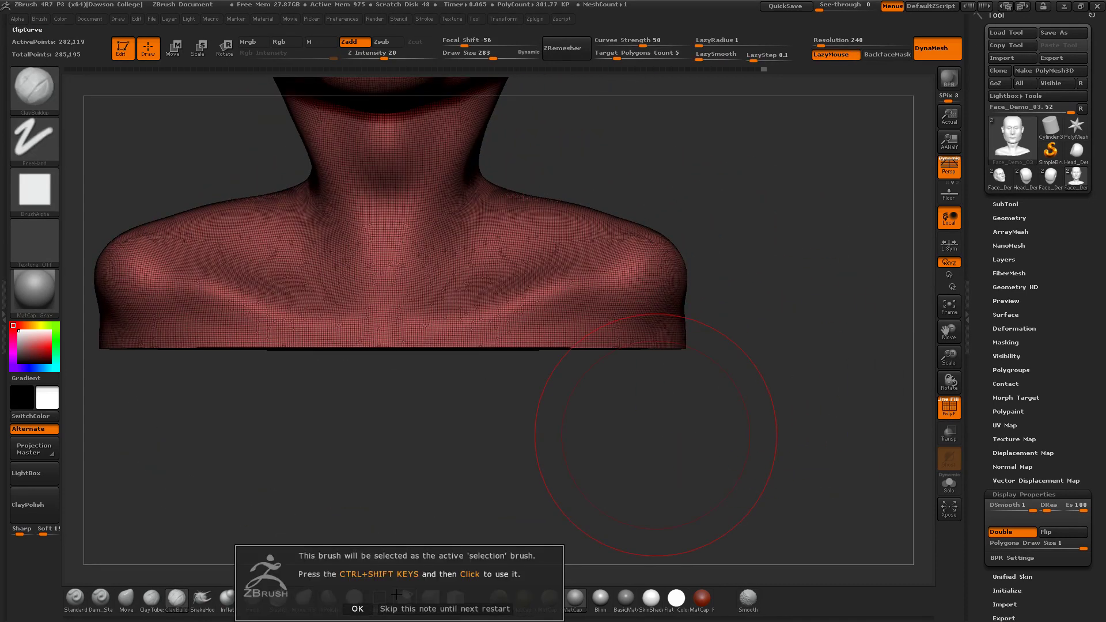
{"action": "left_click_drag", "start_coordinate": [591, 438], "coordinate": [639, 471], "text": "alt"}
{"action": "mouse_move", "coordinate": [809, 273]}
{"action": "left_mouse_down", "text": "ctrl+shift"}
{"action": "mouse_move", "coordinate": [412, 385]}
{"action": "mouse_move", "coordinate": [354, 372]}
{"action": "mouse_move", "coordinate": [379, 382]}
{"action": "mouse_move", "coordinate": [460, 370]}
{"action": "mouse_move", "coordinate": [320, 368]}
{"action": "left_mouse_up", "text": "ctrl+shift"}
Hide the polygon wireframe and remesh the clipped bust with DynaMesh
{"action": "mouse_move", "coordinate": [662, 398]}
{"action": "left_mouse_down"}
{"action": "mouse_move", "coordinate": [757, 362]}
{"action": "mouse_move", "coordinate": [659, 457]}
{"action": "left_mouse_up"}
{"action": "key", "text": "shift+f"}
{"action": "left_click_drag", "start_coordinate": [804, 325], "coordinate": [494, 182], "text": "alt"}
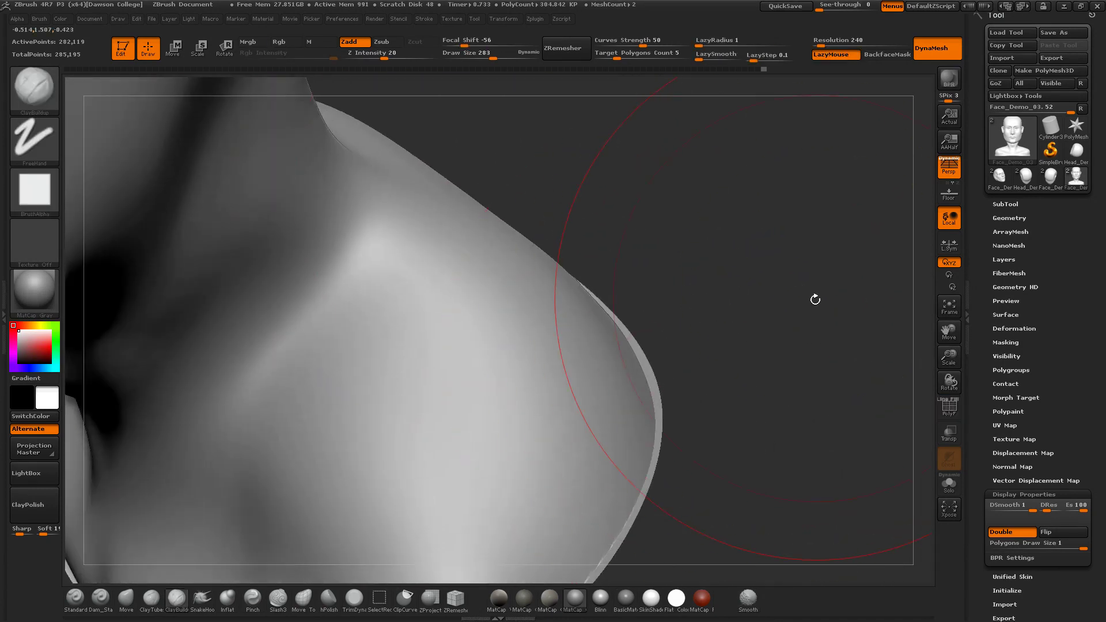
{"action": "left_click_drag", "start_coordinate": [832, 274], "coordinate": [675, 384], "text": "ctrl"}
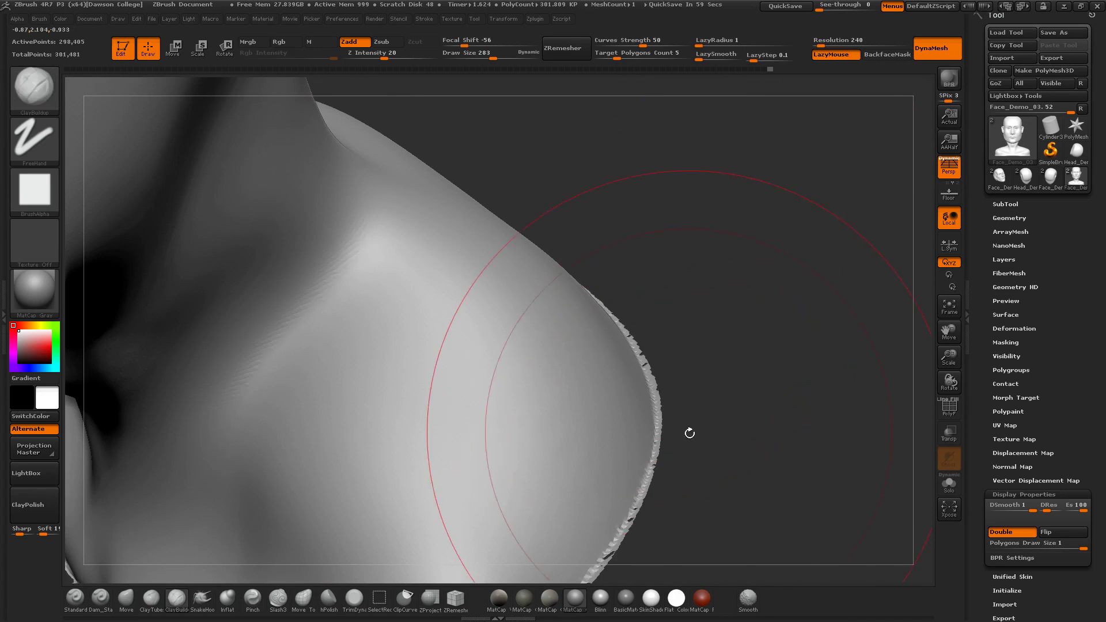
Smooth the jagged cut edge around the shoulder and chest with the Smooth brush at draw size 145
{"action": "mouse_move", "coordinate": [693, 434]}
{"action": "left_mouse_down", "text": "alt"}
{"action": "mouse_move", "coordinate": [679, 454]}
{"action": "mouse_move", "coordinate": [653, 405]}
{"action": "left_mouse_up", "text": "alt"}
{"action": "key", "text": "s"}
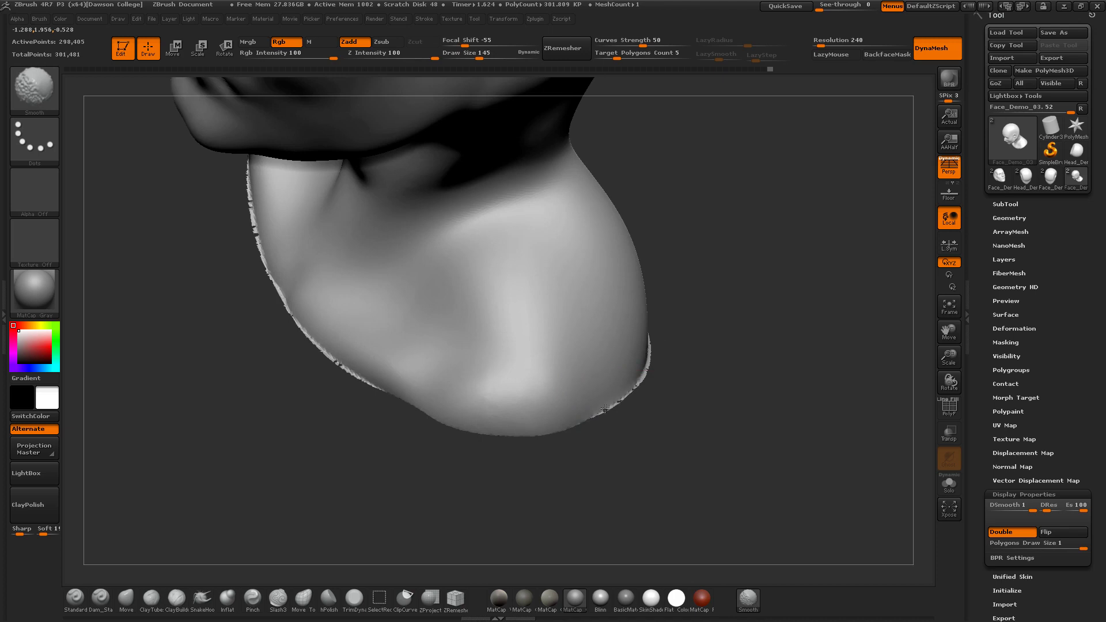
{"action": "left_click_drag", "start_coordinate": [622, 398], "coordinate": [610, 396], "text": "shift"}
{"action": "left_click_drag", "start_coordinate": [619, 440], "coordinate": [558, 427]}
{"action": "mouse_move", "coordinate": [460, 403]}
{"action": "left_mouse_down", "text": "shift"}
{"action": "mouse_move", "coordinate": [186, 225]}
{"action": "mouse_move", "coordinate": [265, 328]}
{"action": "left_mouse_up", "text": "shift"}
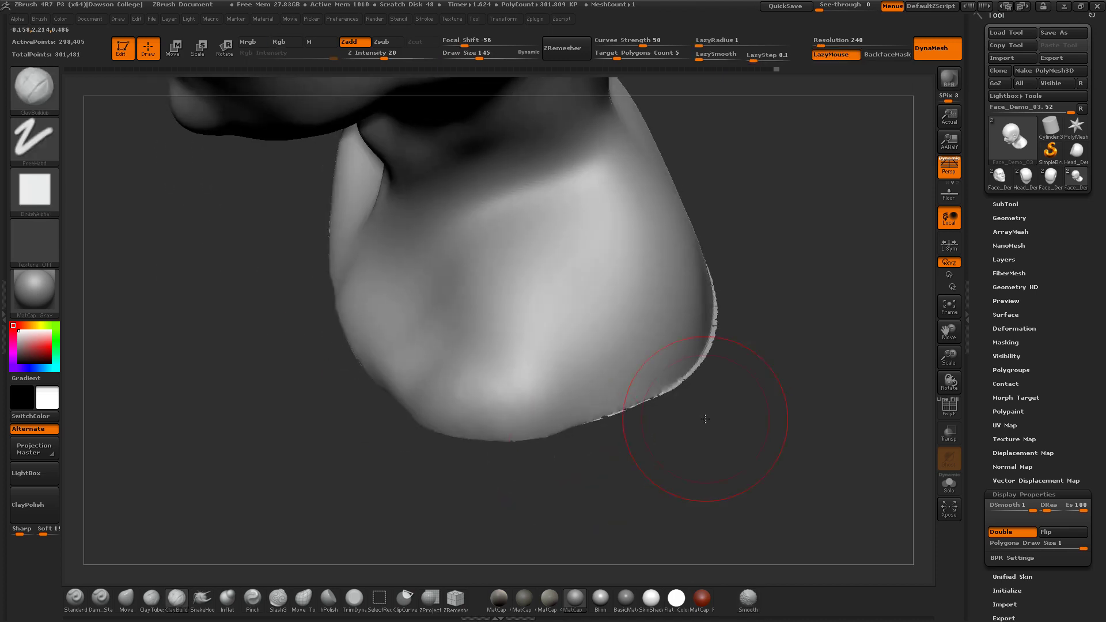
{"action": "mouse_move", "coordinate": [679, 407]}
{"action": "left_mouse_down"}
{"action": "mouse_move", "coordinate": [578, 425]}
{"action": "mouse_move", "coordinate": [511, 404]}
{"action": "mouse_move", "coordinate": [560, 393]}
{"action": "left_mouse_up"}
Thicken the bust's cut rim with the Inflat brush at draw size 59, and remesh with DynaMesh
{"action": "left_click", "coordinate": [228, 598]}
{"action": "key", "text": "s"}
{"action": "mouse_move", "coordinate": [619, 418]}
{"action": "left_mouse_down"}
{"action": "mouse_move", "coordinate": [556, 404]}
{"action": "mouse_move", "coordinate": [545, 447]}
{"action": "mouse_move", "coordinate": [535, 430]}
{"action": "mouse_move", "coordinate": [660, 338]}
{"action": "mouse_move", "coordinate": [706, 259]}
{"action": "mouse_move", "coordinate": [702, 276]}
{"action": "left_mouse_up"}
{"action": "left_click_drag", "start_coordinate": [793, 280], "coordinate": [724, 374], "text": "ctrl"}
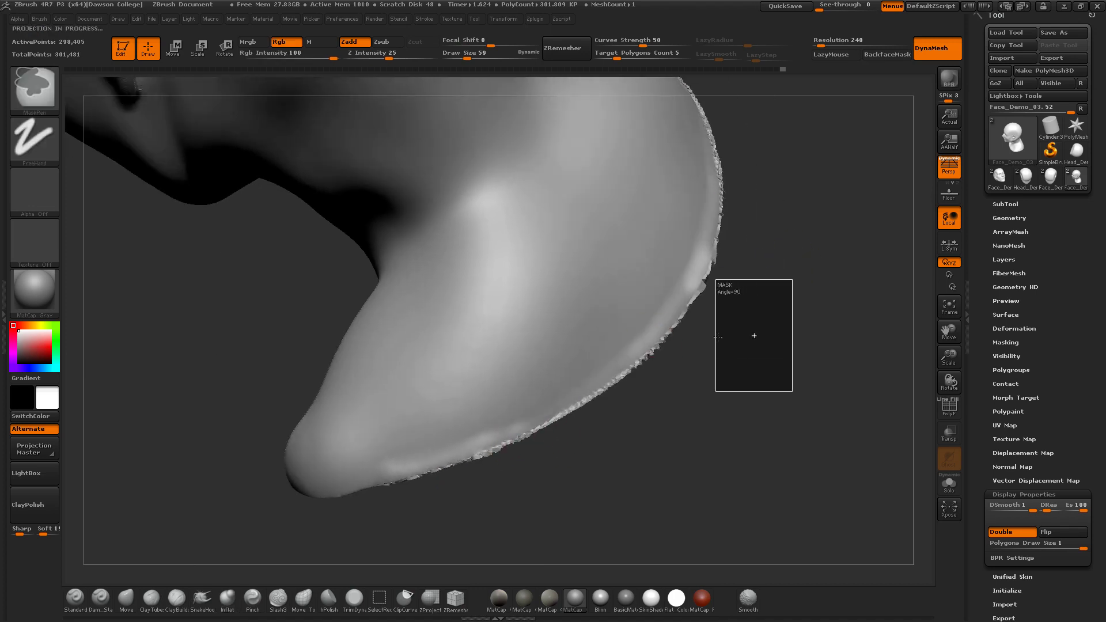
Smooth the thickened rim along the shoulder, remesh with DynaMesh, and smooth its remaining roughness
{"action": "mouse_move", "coordinate": [708, 274]}
{"action": "left_mouse_down", "text": "shift"}
{"action": "mouse_move", "coordinate": [624, 385]}
{"action": "mouse_move", "coordinate": [418, 473]}
{"action": "left_mouse_up", "text": "shift"}
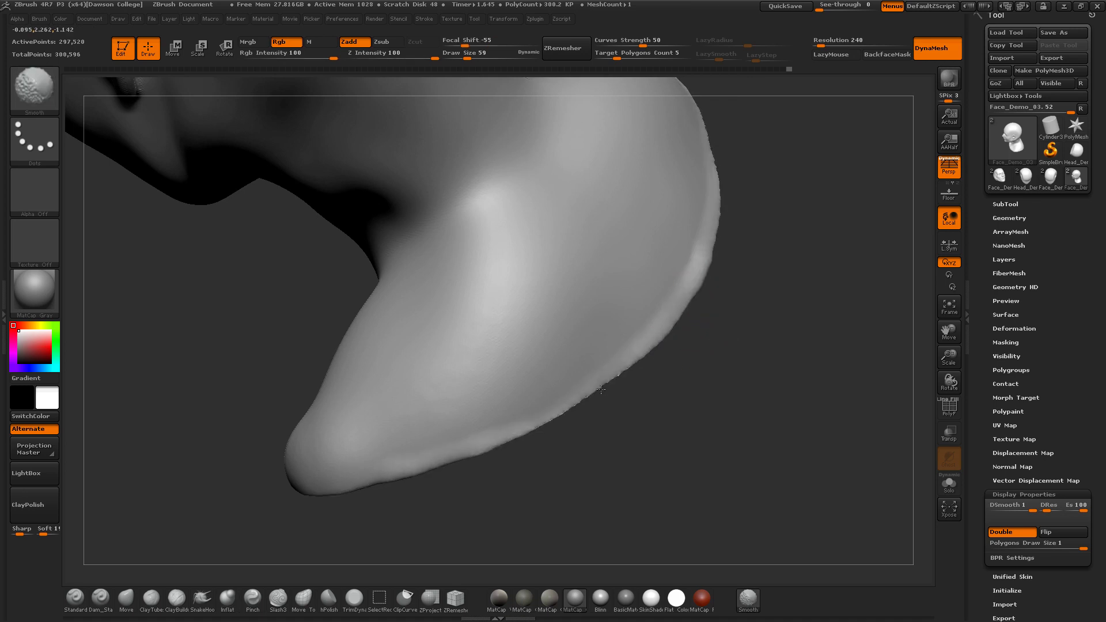
{"action": "left_click_drag", "start_coordinate": [780, 316], "coordinate": [677, 400], "text": "ctrl"}
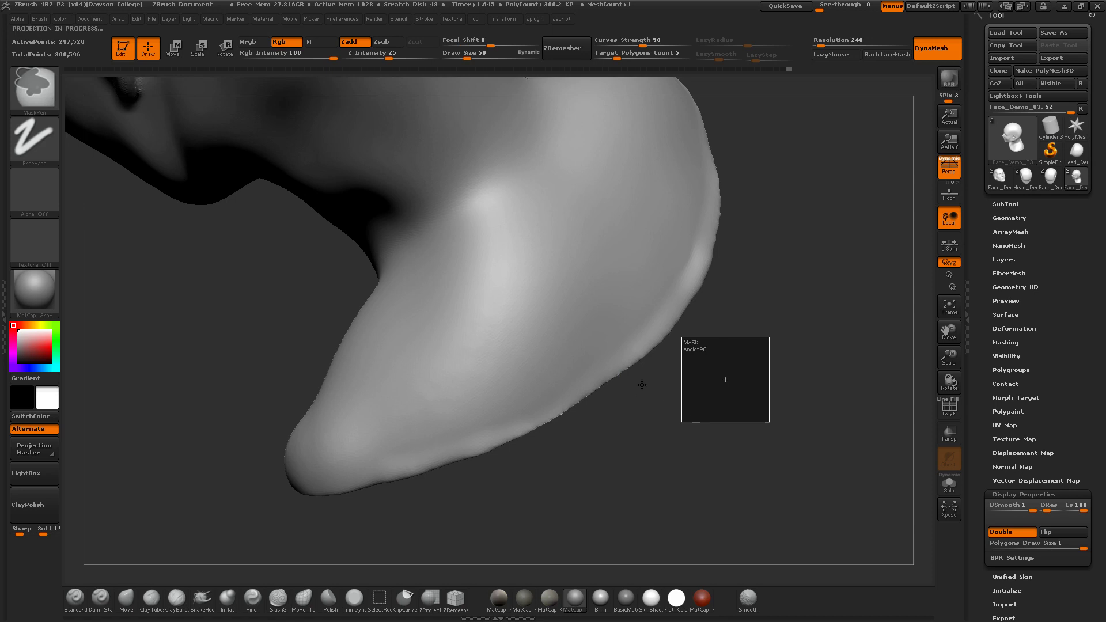
{"action": "left_click_drag", "start_coordinate": [640, 363], "coordinate": [499, 441], "text": "shift"}
{"action": "left_click_drag", "start_coordinate": [696, 280], "coordinate": [680, 271], "text": "shift"}
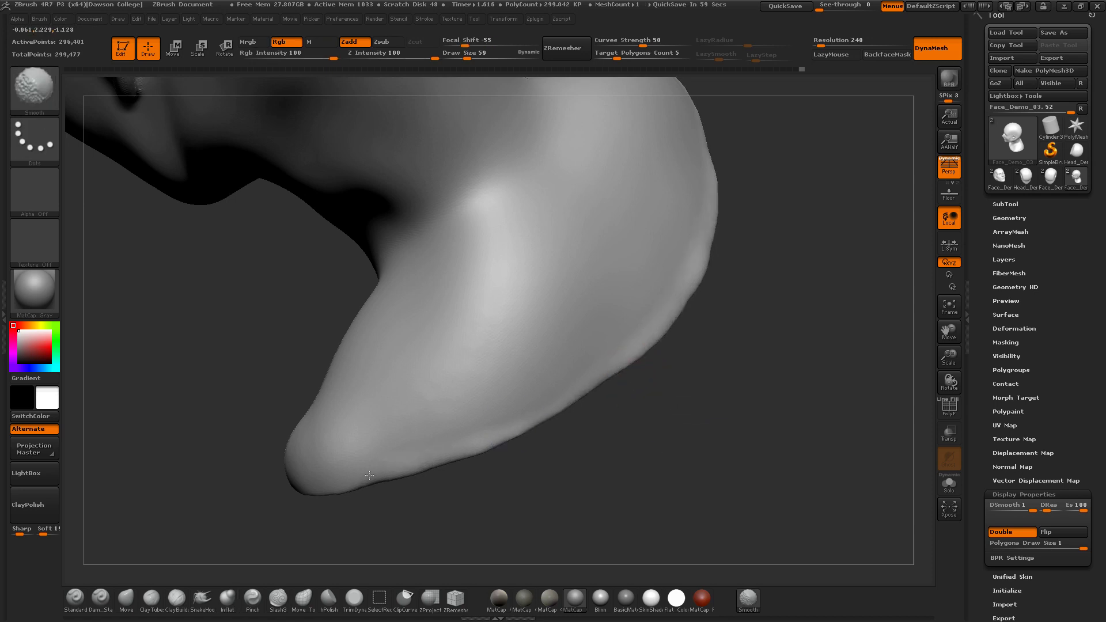
Smooth the lower tip of the shoulder's cut rim with the Smooth brush at draw size 59
{"action": "mouse_move", "coordinate": [444, 470]}
{"action": "left_mouse_down"}
{"action": "mouse_move", "coordinate": [646, 415]}
{"action": "mouse_move", "coordinate": [760, 458]}
{"action": "mouse_move", "coordinate": [400, 341]}
{"action": "mouse_move", "coordinate": [506, 388]}
{"action": "mouse_move", "coordinate": [560, 395]}
{"action": "mouse_move", "coordinate": [336, 439]}
{"action": "left_mouse_up"}
{"action": "left_click_drag", "start_coordinate": [563, 471], "coordinate": [475, 457], "text": "alt"}
{"action": "mouse_move", "coordinate": [436, 403]}
{"action": "left_mouse_down", "text": "shift"}
{"action": "mouse_move", "coordinate": [498, 410]}
{"action": "mouse_move", "coordinate": [740, 392]}
{"action": "left_mouse_up", "text": "shift"}
{"action": "mouse_move", "coordinate": [769, 455]}
{"action": "left_mouse_down", "text": "shift"}
{"action": "mouse_move", "coordinate": [774, 484]}
{"action": "mouse_move", "coordinate": [782, 444]}
{"action": "mouse_move", "coordinate": [622, 388]}
{"action": "mouse_move", "coordinate": [703, 368]}
{"action": "mouse_move", "coordinate": [713, 434]}
{"action": "mouse_move", "coordinate": [667, 428]}
{"action": "mouse_move", "coordinate": [698, 447]}
{"action": "mouse_move", "coordinate": [671, 390]}
{"action": "mouse_move", "coordinate": [676, 368]}
{"action": "mouse_move", "coordinate": [665, 357]}
{"action": "mouse_move", "coordinate": [634, 375]}
{"action": "left_mouse_up", "text": "shift"}
Build up the side of the neck with the ClayTubes brush at draw size 170 and Z intensity 16, and smooth the strokes
{"action": "key", "text": "s"}
{"action": "left_click", "coordinate": [151, 599]}
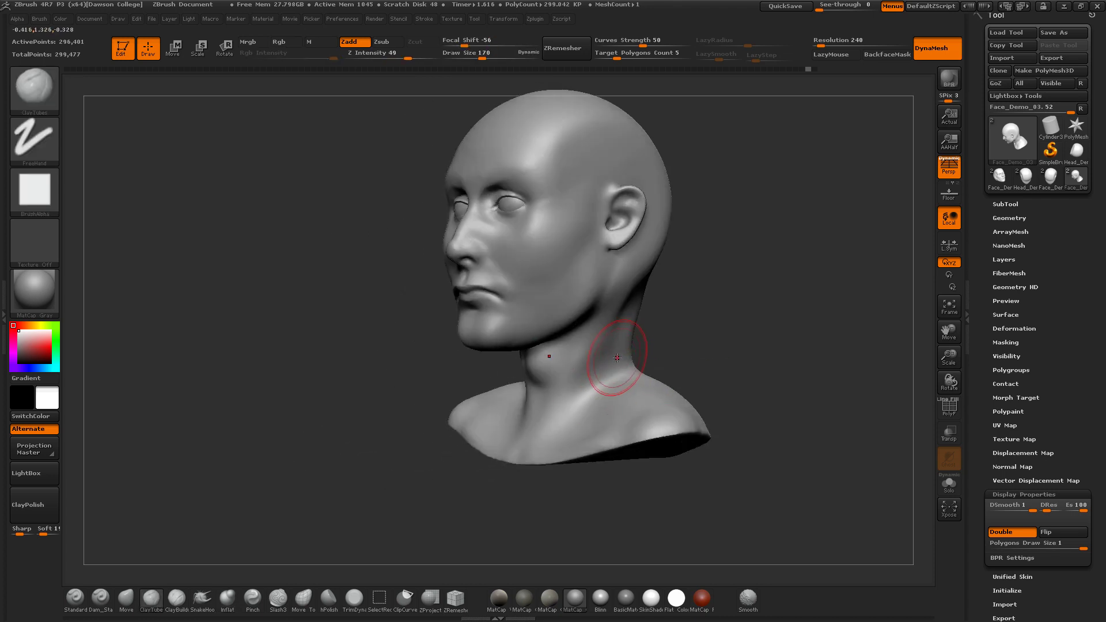
{"action": "key", "text": "u"}
{"action": "mouse_move", "coordinate": [616, 355]}
{"action": "left_mouse_down"}
{"action": "mouse_move", "coordinate": [589, 357]}
{"action": "mouse_move", "coordinate": [599, 368]}
{"action": "mouse_move", "coordinate": [634, 314]}
{"action": "left_mouse_up"}
{"action": "left_click_drag", "start_coordinate": [711, 331], "coordinate": [678, 287]}
{"action": "mouse_move", "coordinate": [576, 305]}
{"action": "left_mouse_down"}
{"action": "mouse_move", "coordinate": [554, 320]}
{"action": "mouse_move", "coordinate": [589, 360]}
{"action": "left_mouse_up"}
{"action": "left_click_drag", "start_coordinate": [714, 340], "coordinate": [691, 406]}
{"action": "mouse_move", "coordinate": [632, 318]}
{"action": "left_mouse_down"}
{"action": "mouse_move", "coordinate": [602, 343]}
{"action": "mouse_move", "coordinate": [647, 280]}
{"action": "left_mouse_up"}
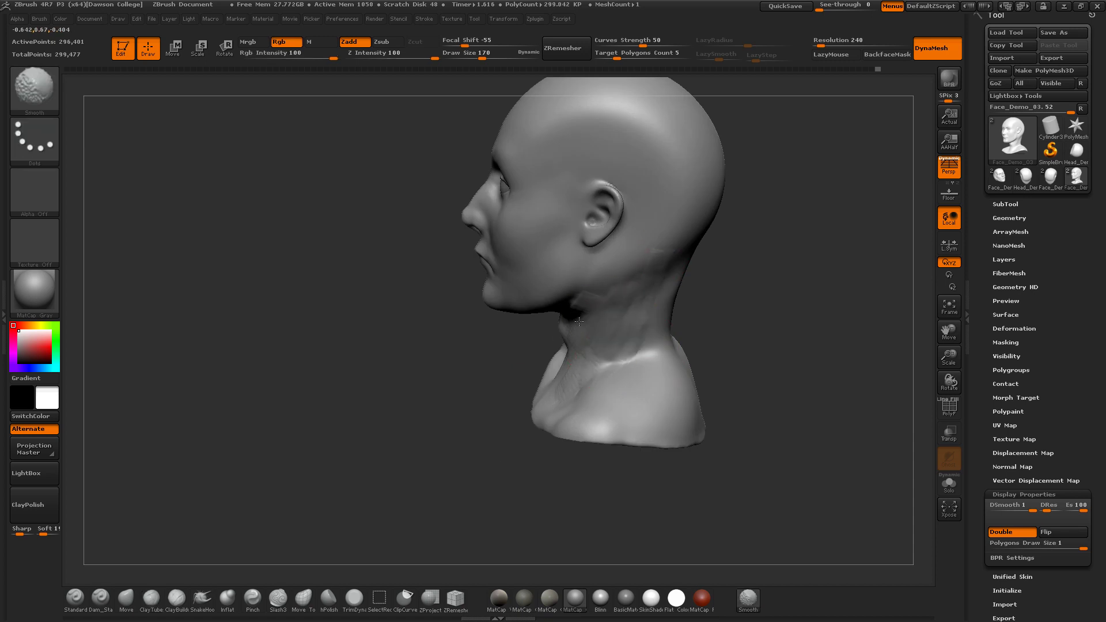
{"action": "left_click_drag", "start_coordinate": [574, 387], "coordinate": [588, 354], "text": "shift"}
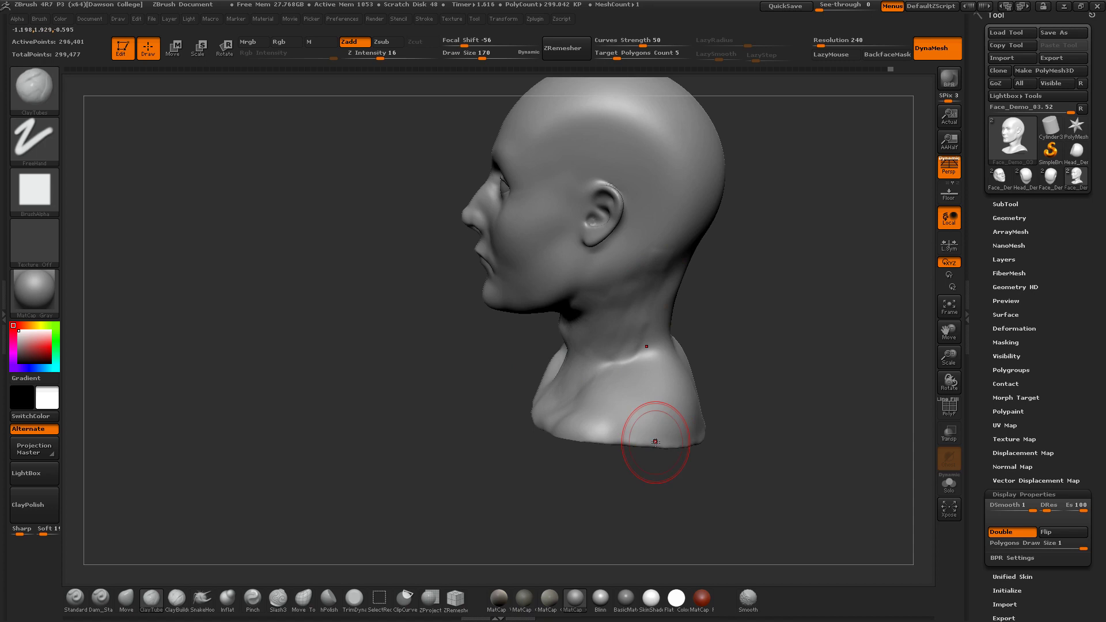
Choose Smooth Stronger as the smoothing brush and smooth the neck and shoulder transitions
{"action": "key", "text": "b"}
{"action": "key", "text": "s"}
{"action": "left_click", "coordinate": [528, 563]}
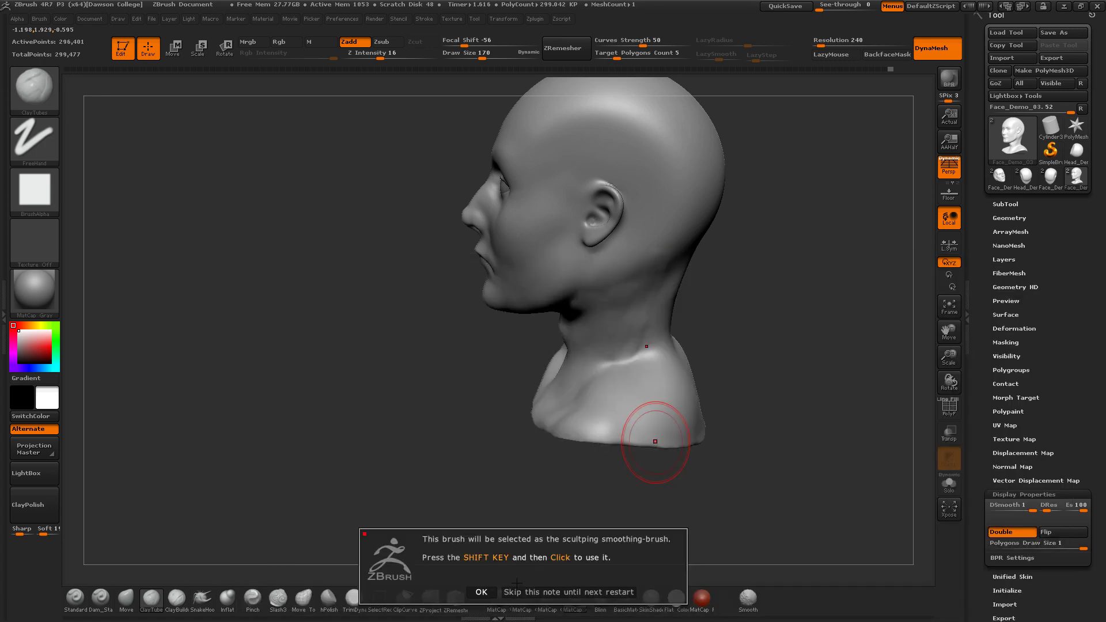
{"action": "left_click", "coordinate": [544, 591]}
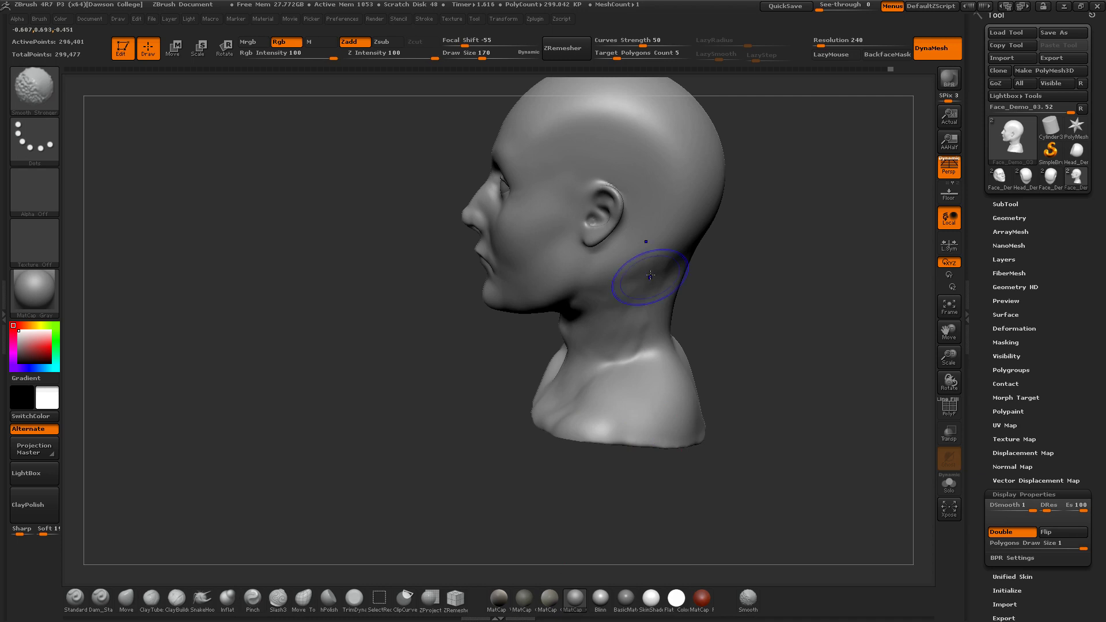
{"action": "left_click_drag", "start_coordinate": [623, 365], "coordinate": [635, 356], "text": "shift"}
{"action": "left_click_drag", "start_coordinate": [704, 327], "coordinate": [766, 282]}
{"action": "left_click_drag", "start_coordinate": [686, 291], "coordinate": [633, 353]}
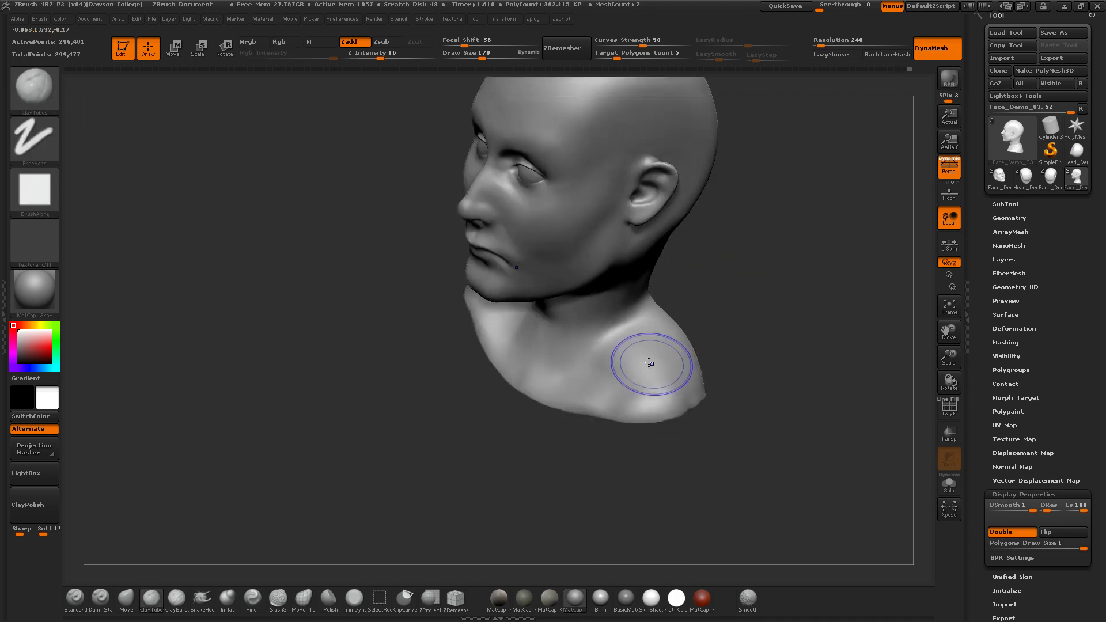
{"action": "left_click_drag", "start_coordinate": [768, 353], "coordinate": [630, 321]}
{"action": "mouse_move", "coordinate": [595, 271]}
{"action": "left_mouse_down", "text": "shift"}
{"action": "mouse_move", "coordinate": [644, 318]}
{"action": "mouse_move", "coordinate": [629, 358]}
{"action": "mouse_move", "coordinate": [620, 348]}
{"action": "mouse_move", "coordinate": [629, 349]}
{"action": "left_mouse_up", "text": "shift"}
Reshape the neck with the Move brush at draw size 311, and undo and redo the change to compare
{"action": "key", "text": "b"}
{"action": "key", "text": "m"}
{"action": "key", "text": "v"}
{"action": "key", "text": "s"}
{"action": "left_click_drag", "start_coordinate": [541, 403], "coordinate": [571, 388]}
{"action": "mouse_move", "coordinate": [646, 357]}
{"action": "left_mouse_down", "text": "shift"}
{"action": "mouse_move", "coordinate": [693, 351]}
{"action": "mouse_move", "coordinate": [579, 356]}
{"action": "left_mouse_up", "text": "shift"}
{"action": "key", "text": "ctrl+z"}
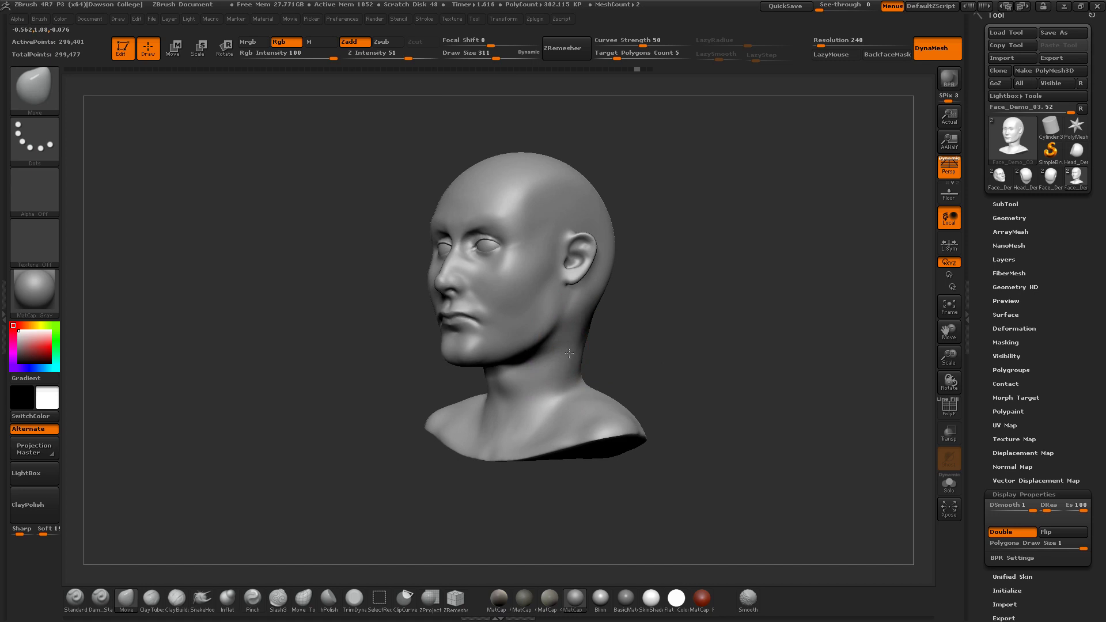
{"action": "key", "text": "ctrl+shift+z"}
{"action": "key", "text": "ctrl+z"}
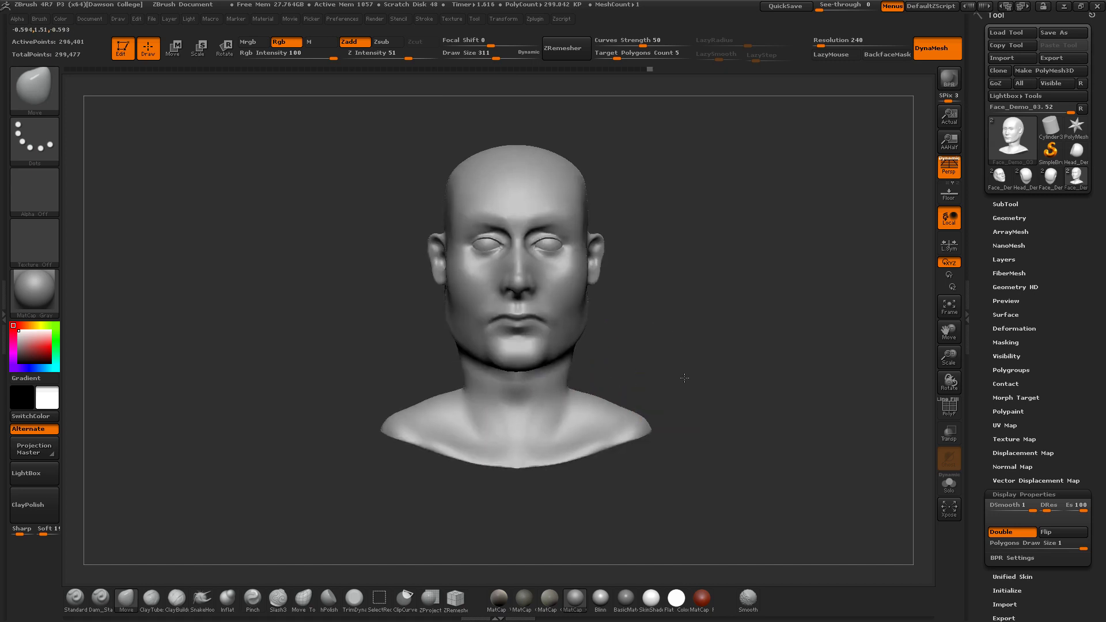
Reshape the shoulders and chest outline with a larger Move brush
{"action": "mouse_move", "coordinate": [642, 376]}
{"action": "left_mouse_down"}
{"action": "mouse_move", "coordinate": [604, 395]}
{"action": "mouse_move", "coordinate": [581, 427]}
{"action": "left_mouse_up"}
{"action": "mouse_move", "coordinate": [648, 471]}
{"action": "left_mouse_down"}
{"action": "mouse_move", "coordinate": [681, 437]}
{"action": "mouse_move", "coordinate": [759, 442]}
{"action": "left_mouse_up"}
{"action": "left_click_drag", "start_coordinate": [674, 416], "coordinate": [670, 370], "text": "alt"}
{"action": "key", "text": "s"}
{"action": "mouse_move", "coordinate": [613, 389]}
{"action": "left_mouse_down"}
{"action": "mouse_move", "coordinate": [644, 386]}
{"action": "mouse_move", "coordinate": [644, 446]}
{"action": "mouse_move", "coordinate": [593, 403]}
{"action": "left_mouse_up"}
{"action": "left_click_drag", "start_coordinate": [643, 363], "coordinate": [644, 350]}
{"action": "mouse_move", "coordinate": [668, 432]}
{"action": "left_mouse_down"}
{"action": "mouse_move", "coordinate": [654, 381]}
{"action": "mouse_move", "coordinate": [659, 277]}
{"action": "left_mouse_up"}
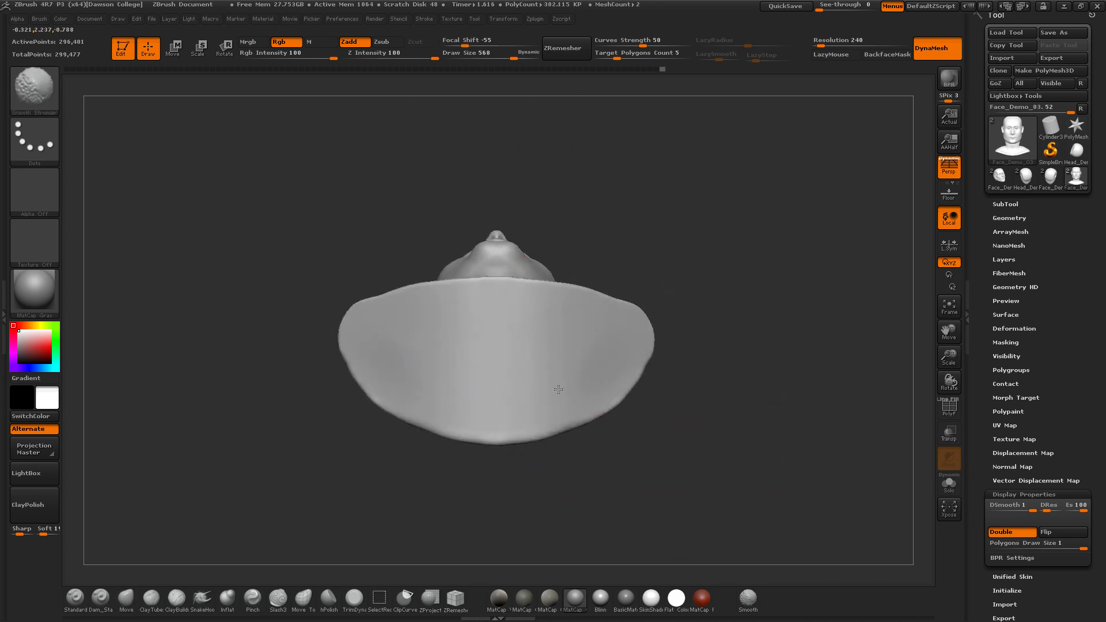
Reduce the Move brush's draw size and inspect the bust from the side and front
{"action": "mouse_move", "coordinate": [700, 316]}
{"action": "left_mouse_down"}
{"action": "mouse_move", "coordinate": [692, 405]}
{"action": "mouse_move", "coordinate": [668, 383]}
{"action": "mouse_move", "coordinate": [620, 390]}
{"action": "mouse_move", "coordinate": [636, 351]}
{"action": "mouse_move", "coordinate": [693, 407]}
{"action": "left_mouse_up"}
{"action": "key", "text": "s"}
{"action": "left_click_drag", "start_coordinate": [665, 364], "coordinate": [665, 363]}
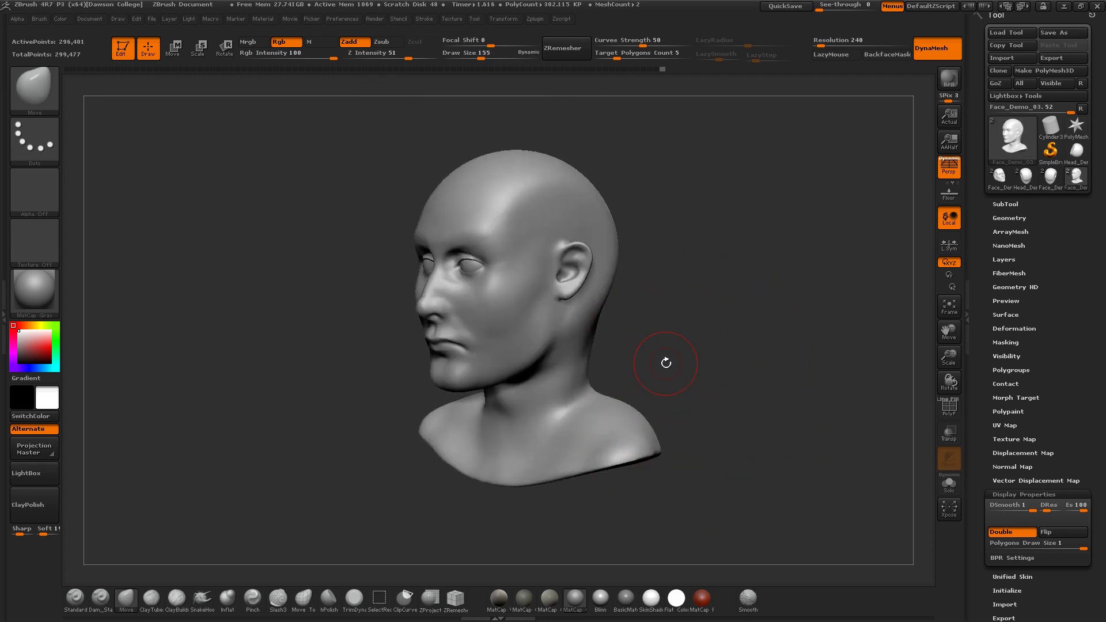
{"action": "key", "text": "s"}
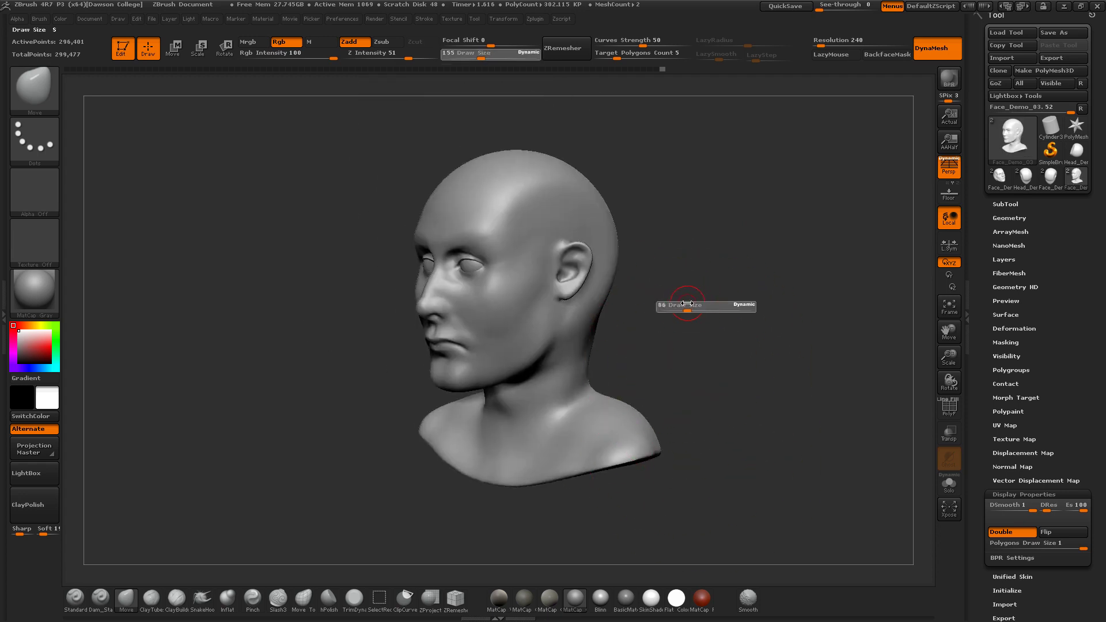
{"action": "left_click", "coordinate": [686, 303]}
{"action": "mouse_move", "coordinate": [687, 314]}
{"action": "left_mouse_down"}
{"action": "mouse_move", "coordinate": [713, 363]}
{"action": "mouse_move", "coordinate": [748, 353]}
{"action": "mouse_move", "coordinate": [722, 406]}
{"action": "left_mouse_up"}
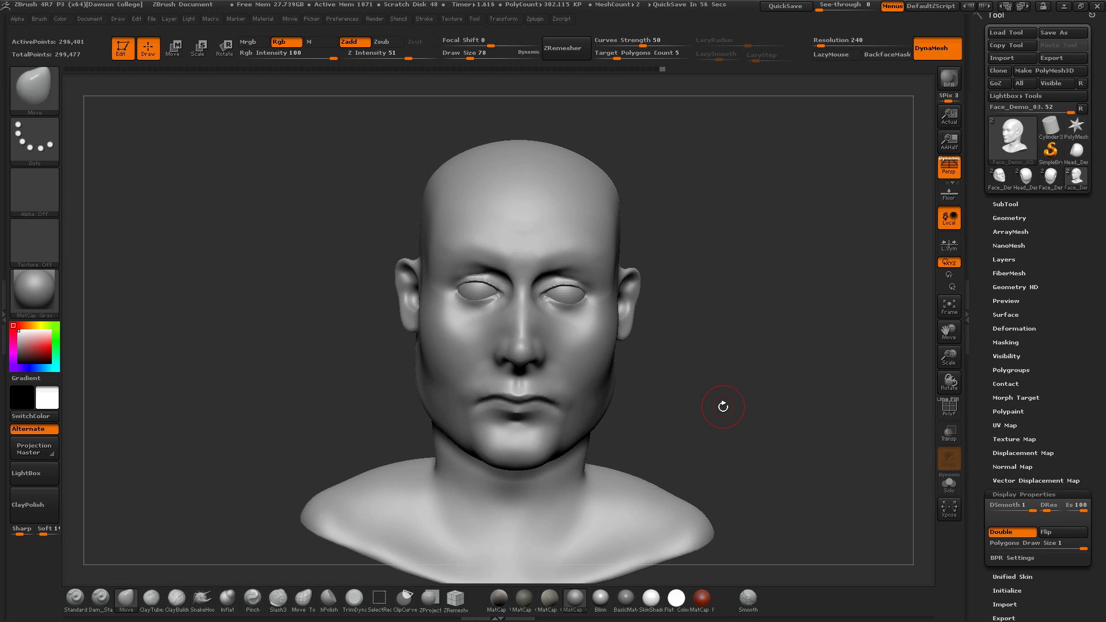
{"action": "left_click_drag", "start_coordinate": [723, 406], "coordinate": [712, 266]}
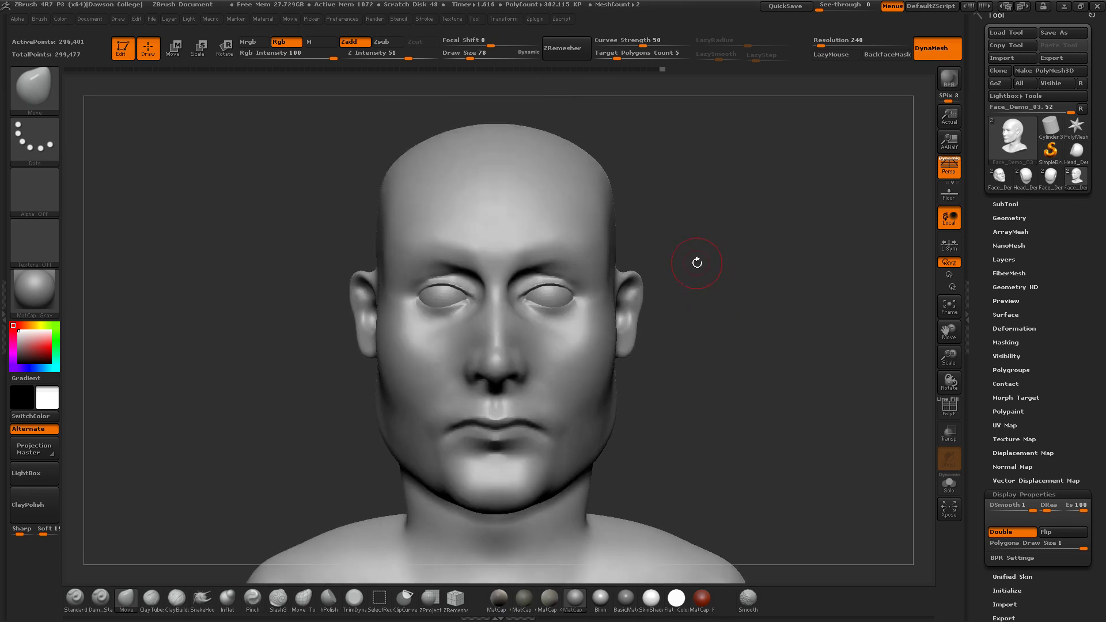
List the subtools, reselect the Face_Demo_03 head after checking the eyeballs, and set the draw size to 42
{"action": "left_click", "coordinate": [1005, 202]}
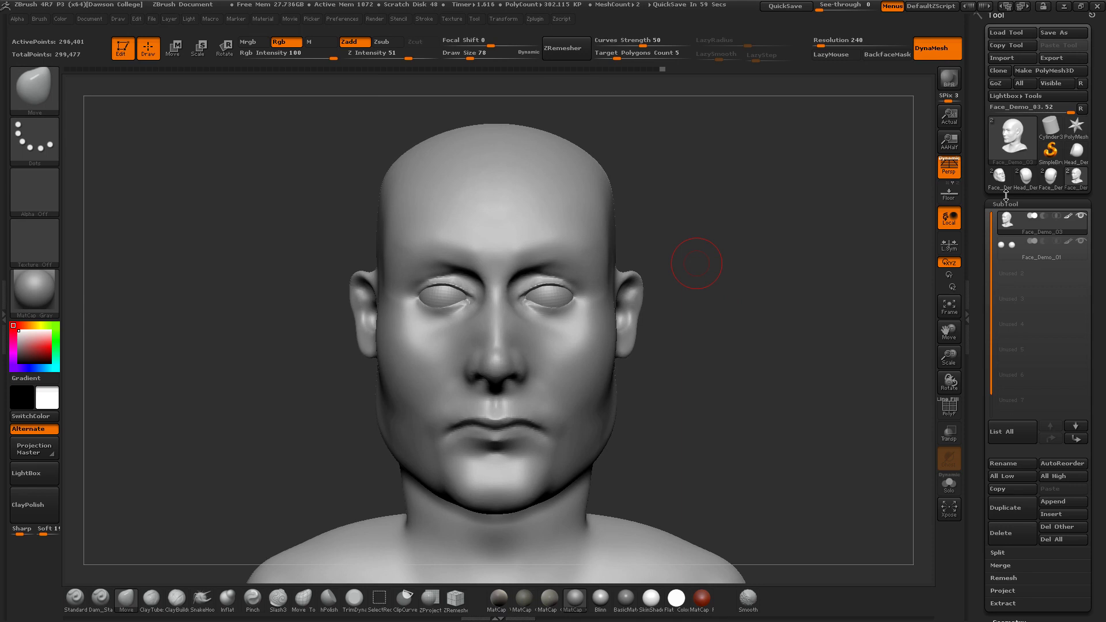
{"action": "left_click", "coordinate": [1011, 252]}
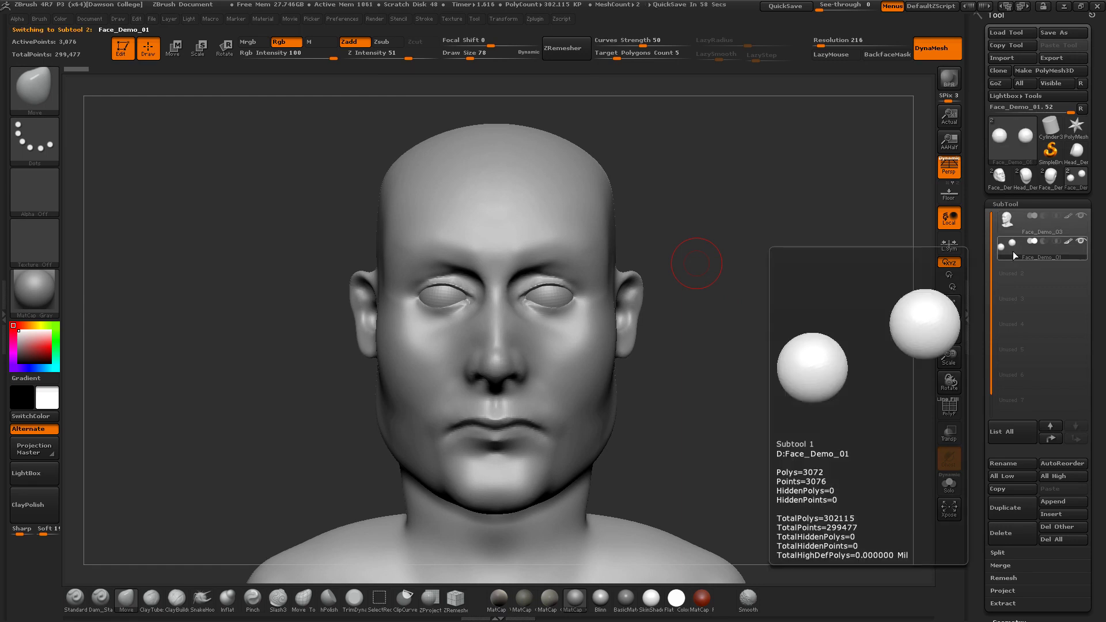
{"action": "left_click", "coordinate": [1006, 219]}
{"action": "mouse_move", "coordinate": [669, 259]}
{"action": "left_mouse_down", "text": "alt"}
{"action": "mouse_move", "coordinate": [706, 348]}
{"action": "mouse_move", "coordinate": [708, 320]}
{"action": "mouse_move", "coordinate": [737, 380]}
{"action": "left_mouse_up", "text": "alt"}
{"action": "key", "text": "s"}
{"action": "left_click_drag", "start_coordinate": [756, 311], "coordinate": [745, 424], "text": "alt"}
{"action": "left_click_drag", "start_coordinate": [749, 337], "coordinate": [752, 437], "text": "alt"}
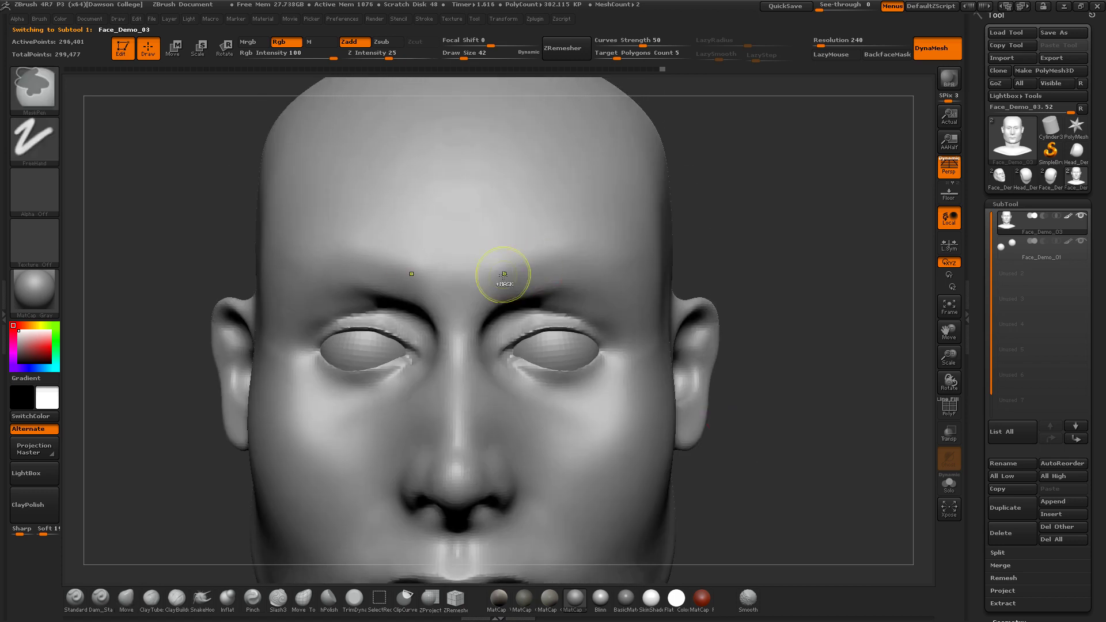
{"action": "mouse_move", "coordinate": [496, 285]}
{"action": "left_mouse_down", "text": "ctrl"}
{"action": "mouse_move", "coordinate": [554, 261]}
{"action": "mouse_move", "coordinate": [580, 268]}
{"action": "left_mouse_up", "text": "ctrl"}
{"action": "key", "text": "ctrl+z"}
{"action": "key", "text": "ctrl+z"}
Paint a symmetrical mask in the shape of both eyebrows above the eyes and refine its edges
{"action": "mouse_move", "coordinate": [489, 286]}
{"action": "left_mouse_down", "text": "ctrl"}
{"action": "mouse_move", "coordinate": [570, 270]}
{"action": "mouse_move", "coordinate": [610, 284]}
{"action": "mouse_move", "coordinate": [637, 317]}
{"action": "left_mouse_up", "text": "ctrl"}
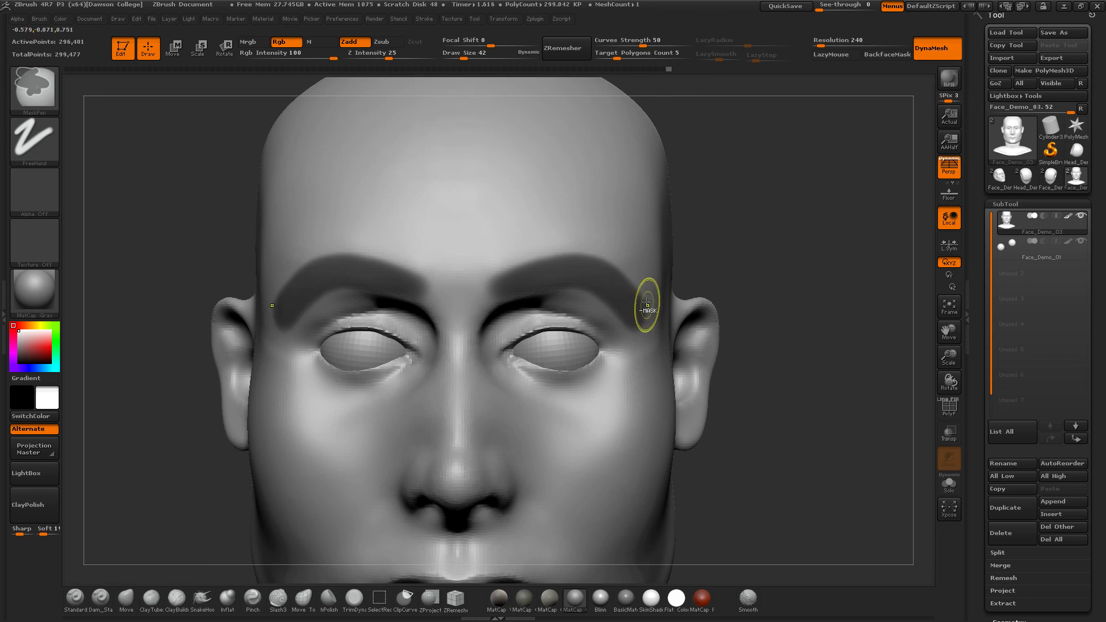
{"action": "left_click_drag", "start_coordinate": [736, 247], "coordinate": [672, 255]}
{"action": "left_click", "coordinate": [585, 301], "text": "ctrl"}
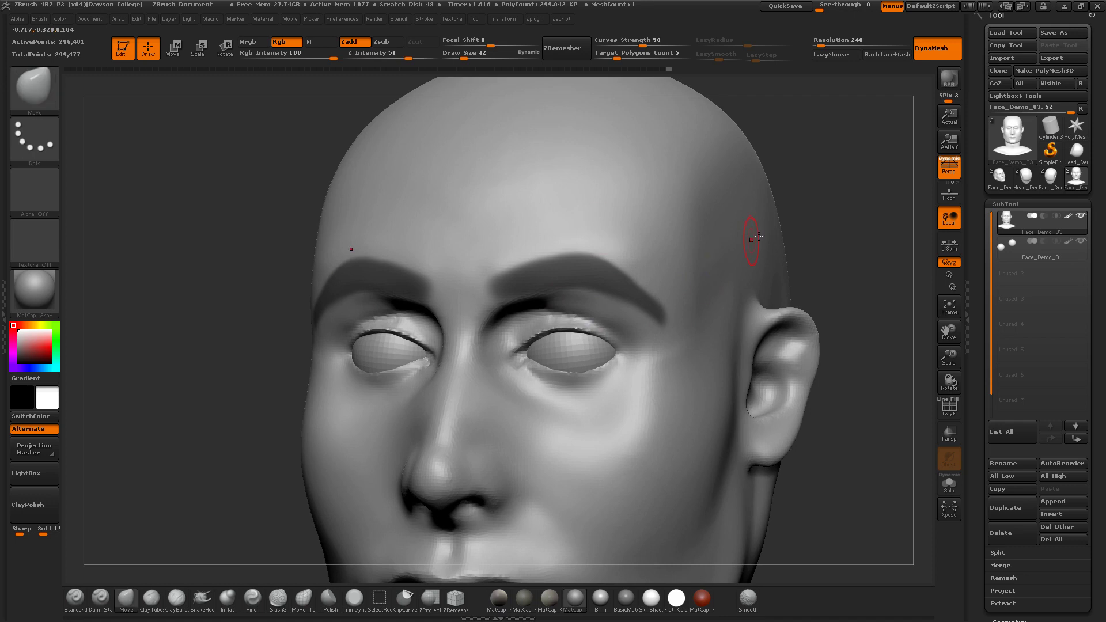
{"action": "left_click_drag", "start_coordinate": [797, 230], "coordinate": [761, 225]}
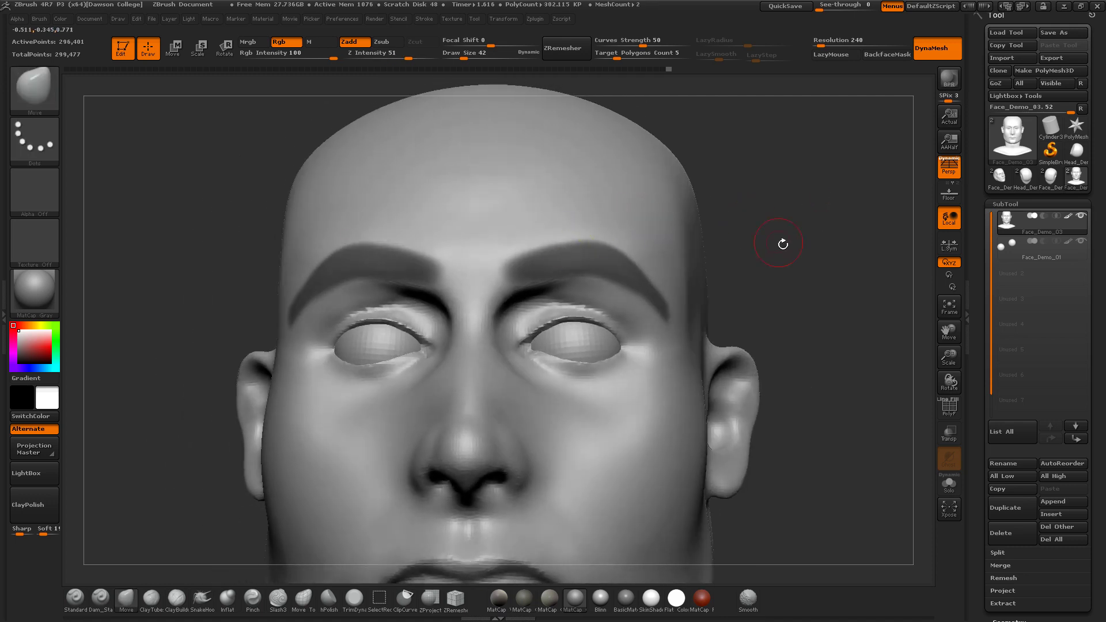
{"action": "mouse_move", "coordinate": [789, 259]}
{"action": "left_mouse_down", "text": "alt"}
{"action": "mouse_move", "coordinate": [740, 259]}
{"action": "mouse_move", "coordinate": [776, 281]}
{"action": "mouse_move", "coordinate": [793, 269]}
{"action": "mouse_move", "coordinate": [745, 245]}
{"action": "mouse_move", "coordinate": [746, 291]}
{"action": "left_mouse_up", "text": "alt"}
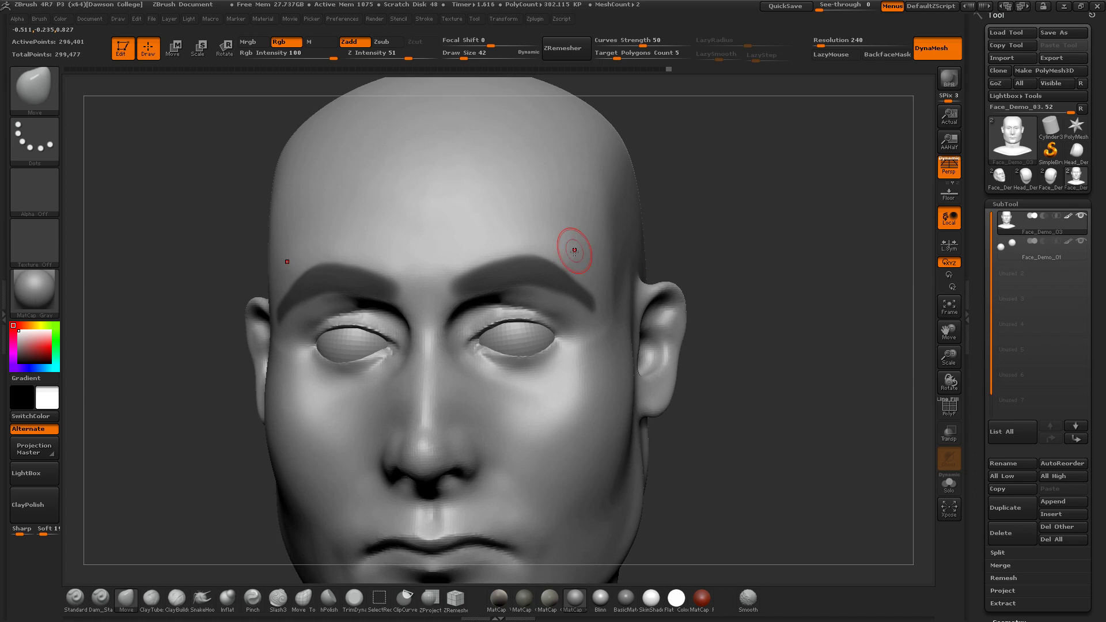
{"action": "key", "text": "ctrl"}
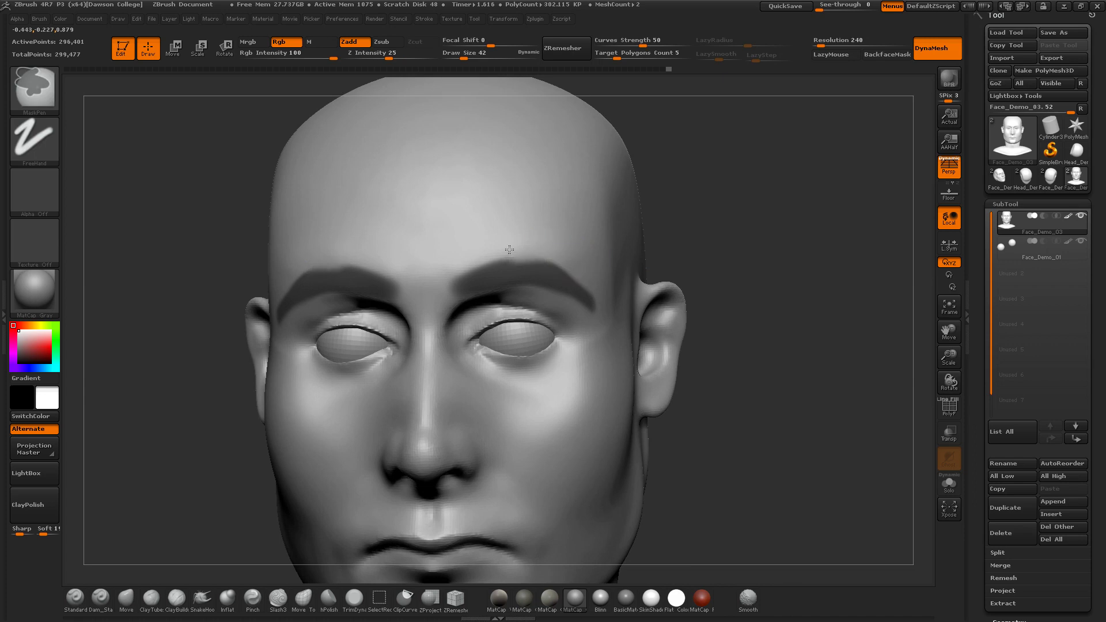
{"action": "mouse_move", "coordinate": [705, 336]}
{"action": "left_mouse_down"}
{"action": "mouse_move", "coordinate": [707, 308]}
{"action": "mouse_move", "coordinate": [679, 284]}
{"action": "left_mouse_up"}
{"action": "key", "text": "ctrl"}
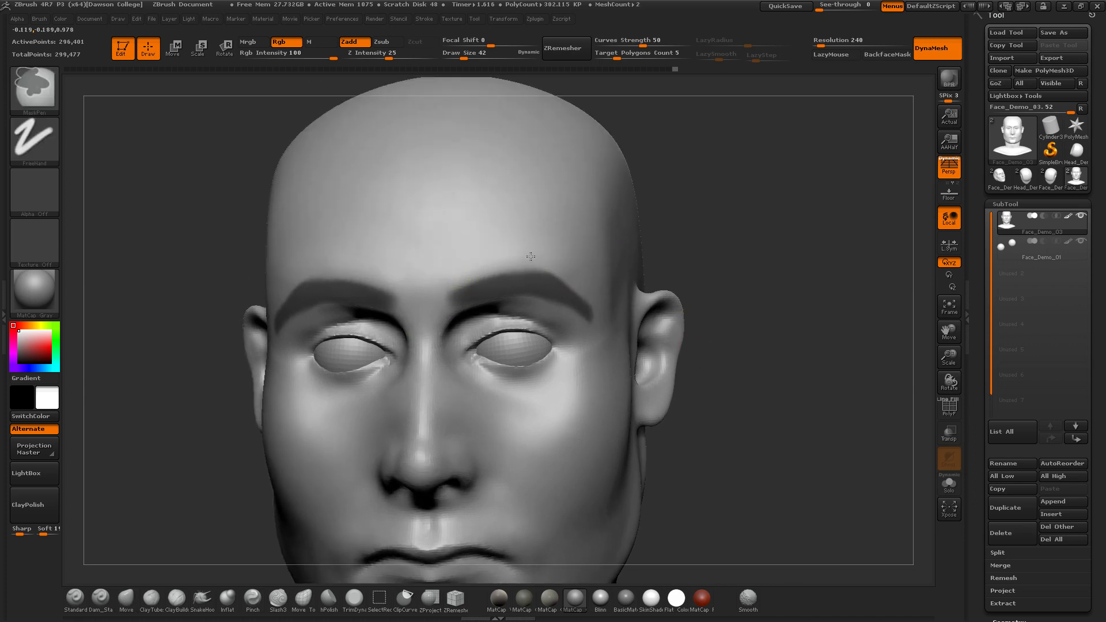
{"action": "left_click_drag", "start_coordinate": [730, 286], "coordinate": [601, 286]}
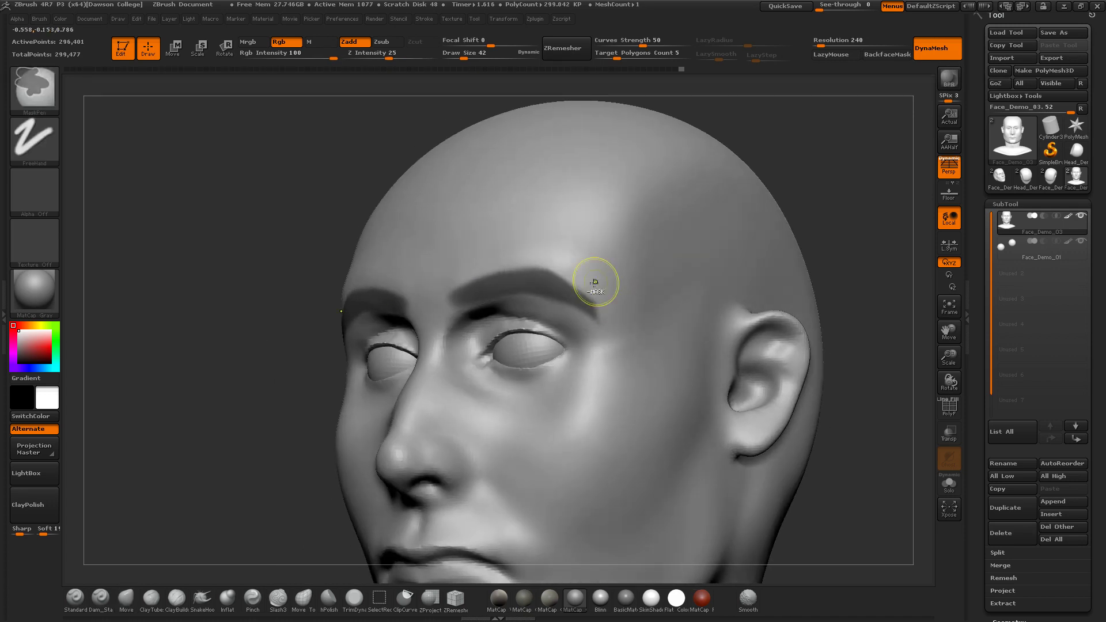
{"action": "left_click_drag", "start_coordinate": [841, 290], "coordinate": [749, 270], "text": "alt"}
{"action": "mouse_move", "coordinate": [714, 288]}
{"action": "left_mouse_down"}
{"action": "mouse_move", "coordinate": [800, 296]}
{"action": "mouse_move", "coordinate": [748, 313]}
{"action": "mouse_move", "coordinate": [729, 293]}
{"action": "left_mouse_up"}
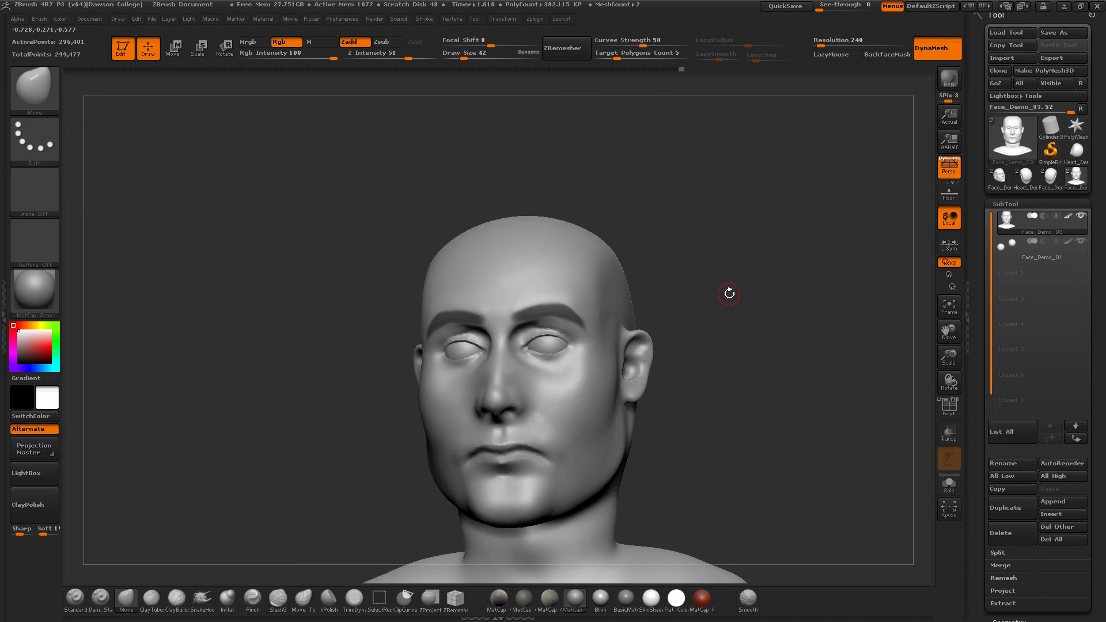
Turn off TBorder and preview an extraction of the masked eyebrows with thickness 0.02 and smoothing 5
{"action": "left_click", "coordinate": [1034, 201]}
{"action": "left_click", "coordinate": [1030, 202]}
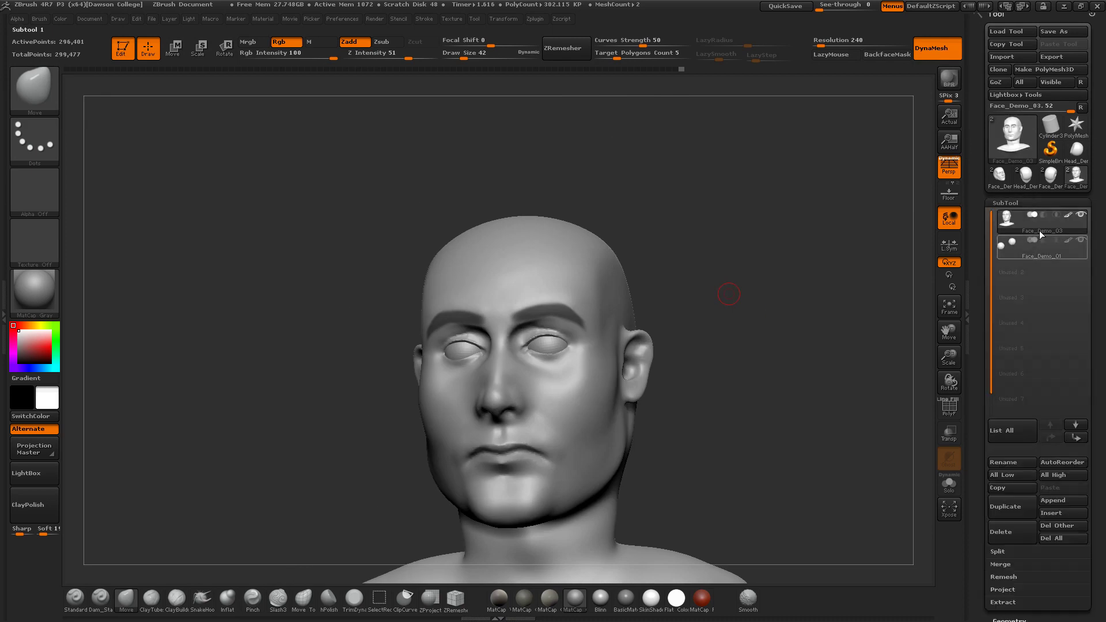
{"action": "left_click_drag", "start_coordinate": [982, 329], "coordinate": [984, 248]}
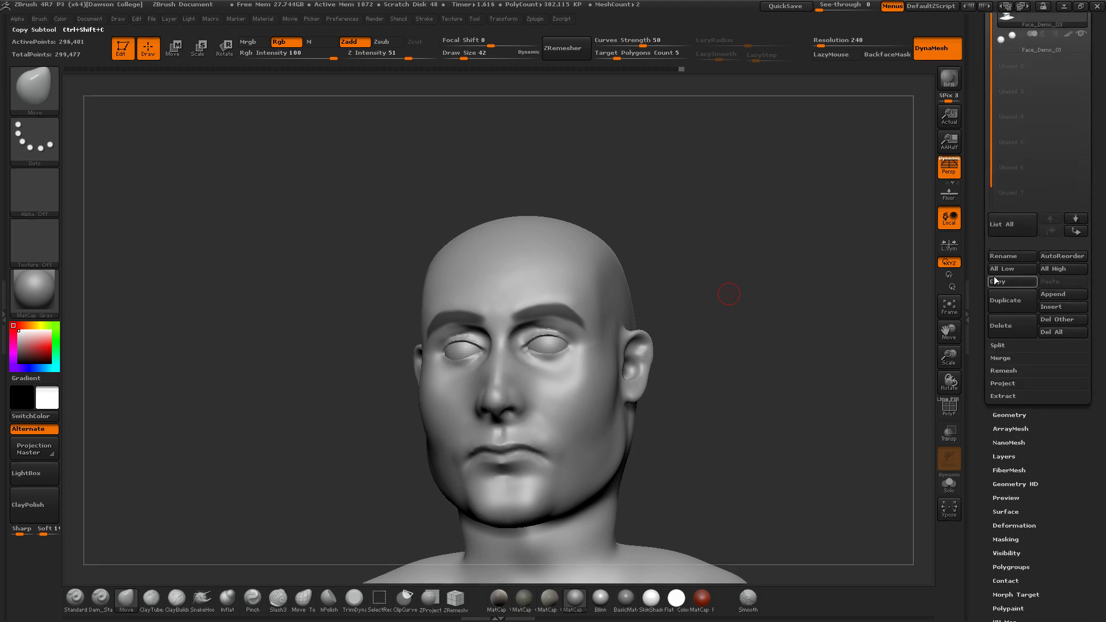
{"action": "left_click", "coordinate": [1007, 397]}
{"action": "left_click_drag", "start_coordinate": [981, 423], "coordinate": [981, 343]}
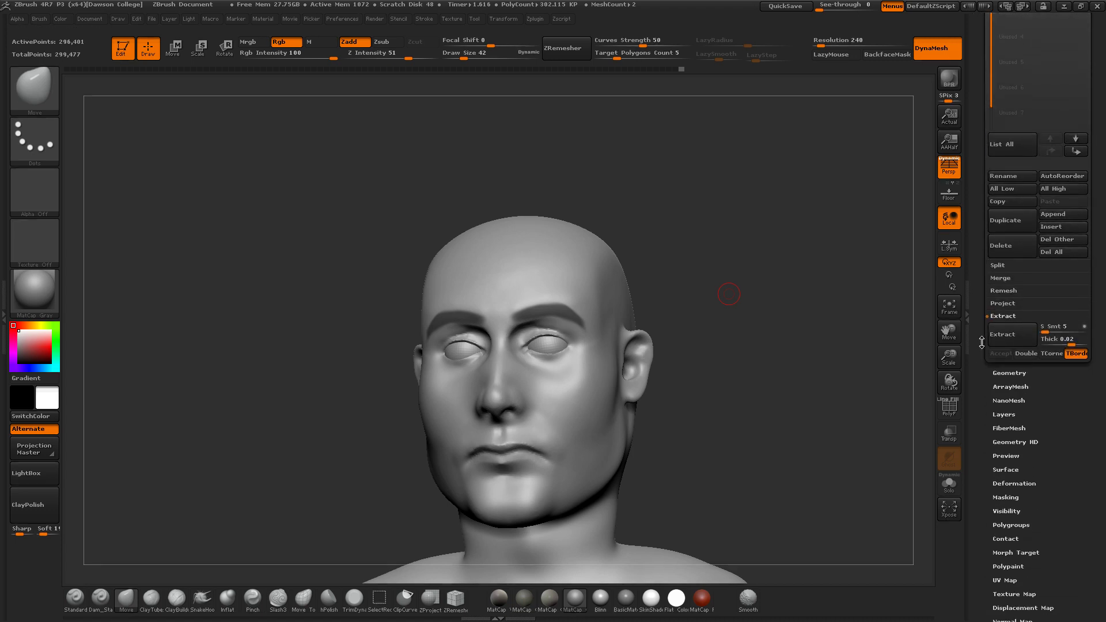
{"action": "left_click", "coordinate": [1070, 353]}
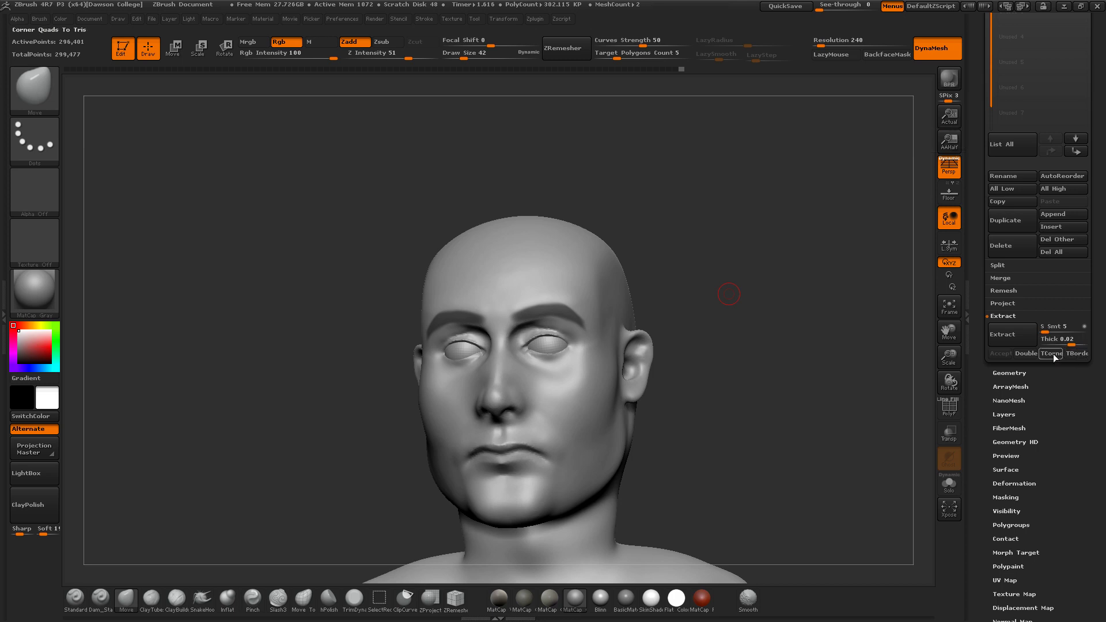
{"action": "left_click", "coordinate": [1019, 335]}
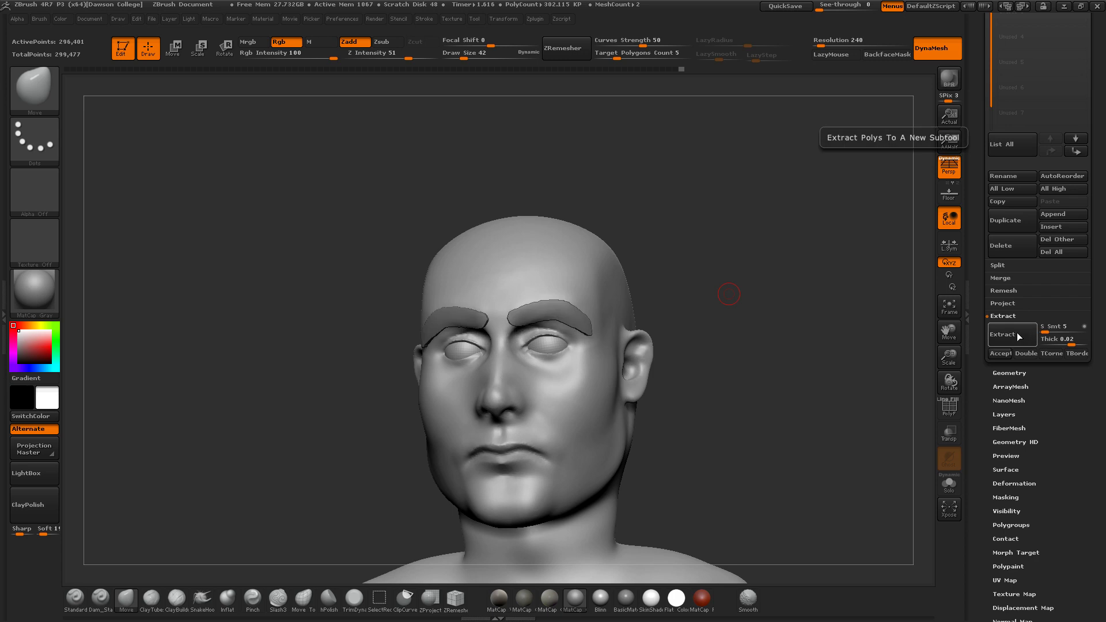
{"action": "left_click", "coordinate": [1015, 333]}
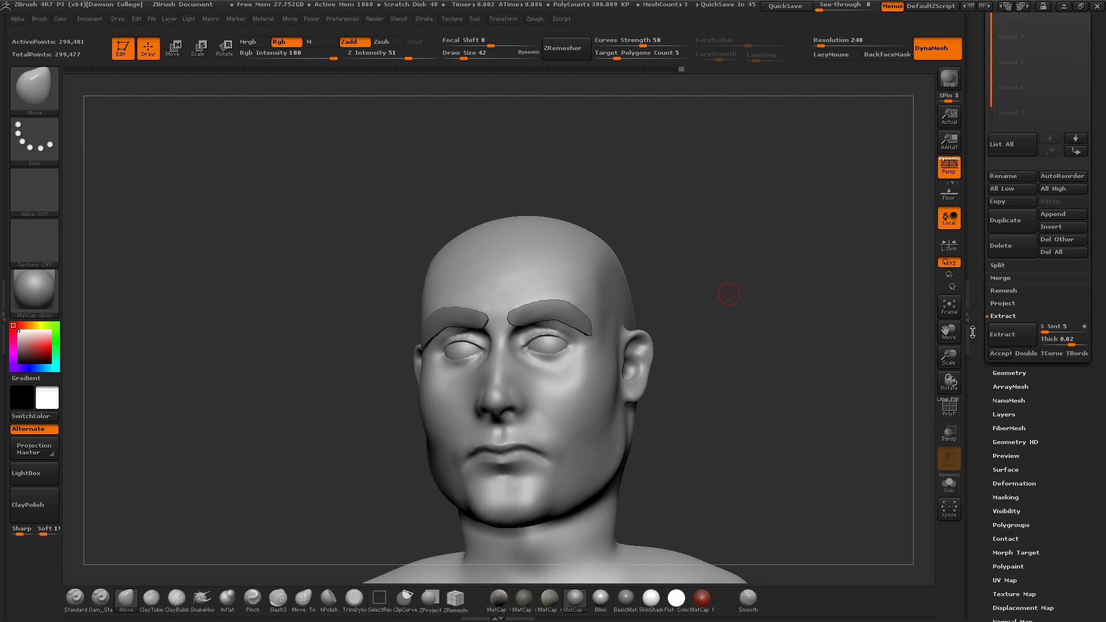
Check the extracted eyebrows from a three-quarter view and accept them as a new subtool
{"action": "left_click_drag", "start_coordinate": [913, 308], "coordinate": [913, 375]}
{"action": "left_click", "coordinate": [1012, 336]}
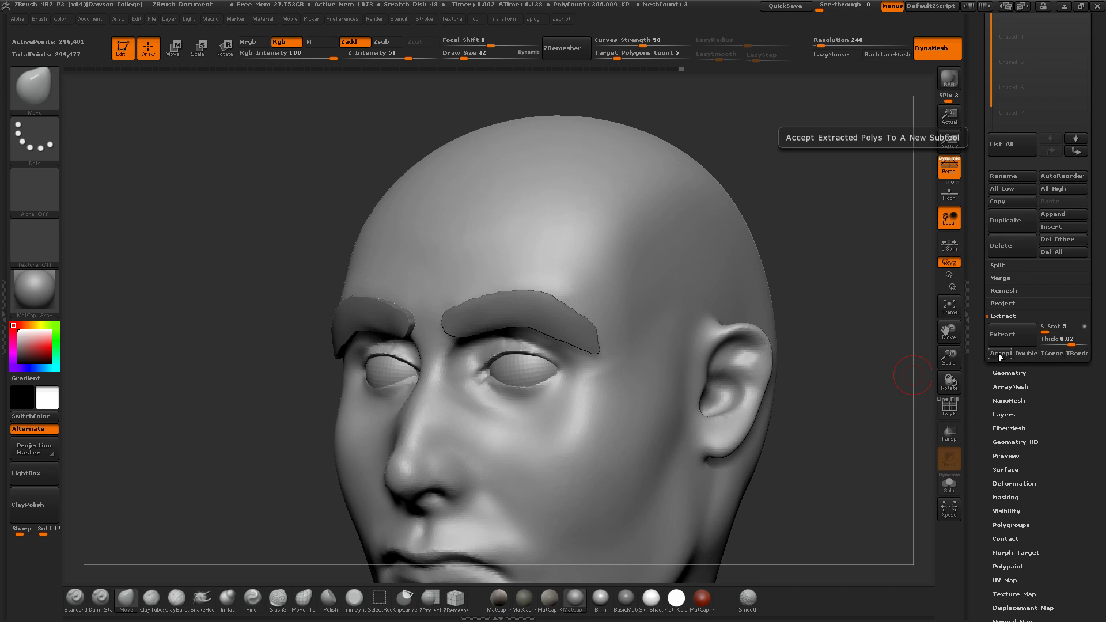
{"action": "left_click", "coordinate": [999, 354]}
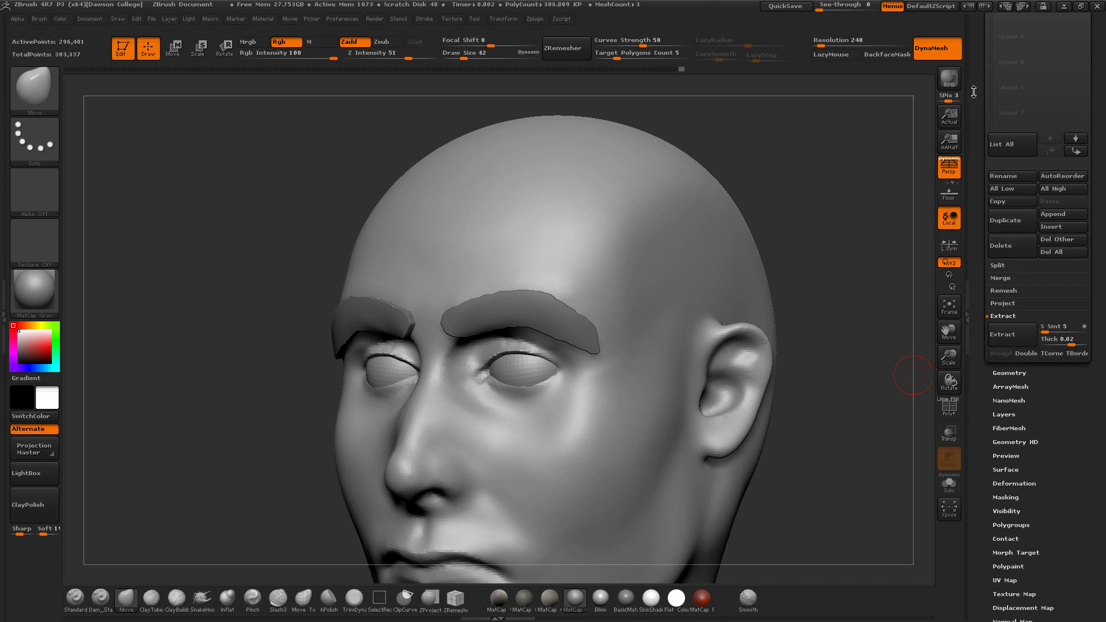
Isolate the Extract1 eyebrow subtool in Solo mode and clear its mask
{"action": "left_click_drag", "start_coordinate": [976, 93], "coordinate": [982, 202]}
{"action": "mouse_move", "coordinate": [1011, 251]}
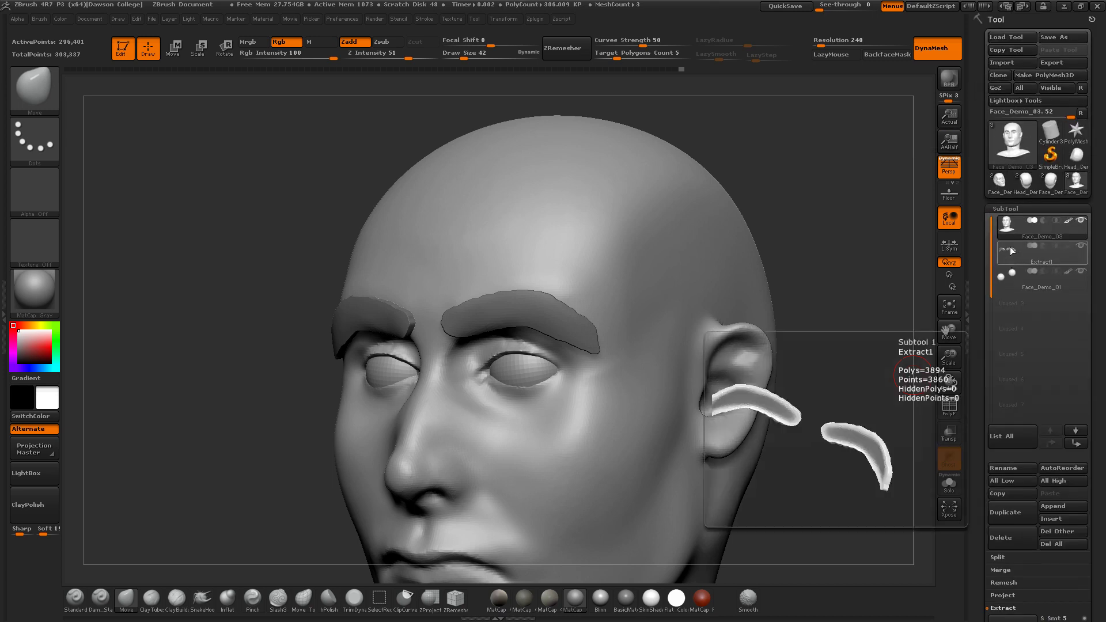
{"action": "left_click", "coordinate": [949, 486]}
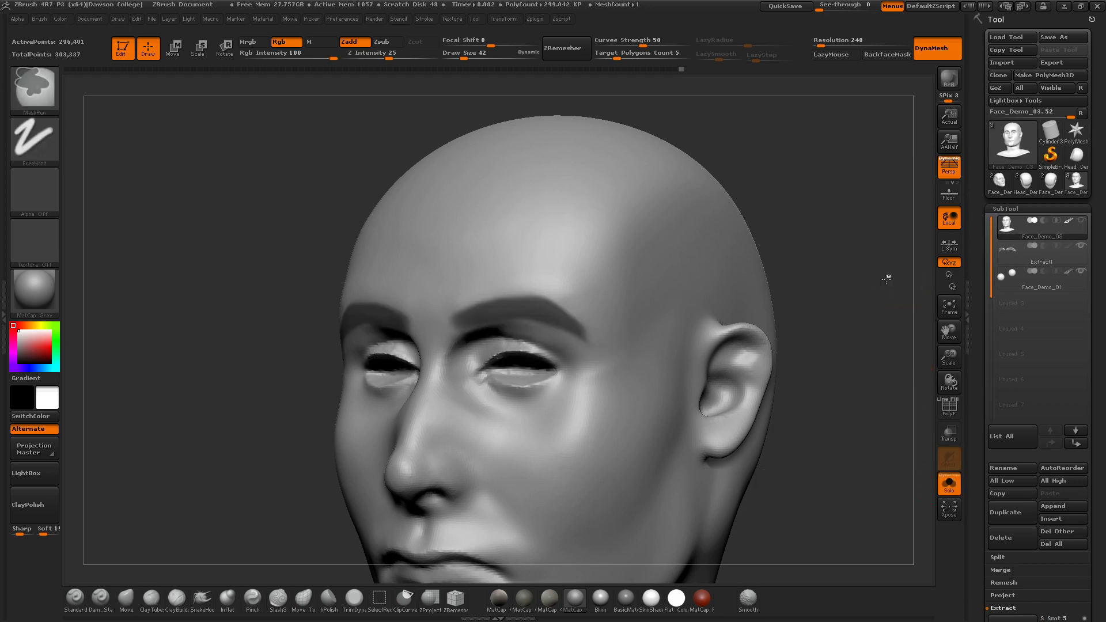
{"action": "left_click", "coordinate": [1008, 256]}
{"action": "left_click_drag", "start_coordinate": [851, 338], "coordinate": [824, 345]}
{"action": "left_click_drag", "start_coordinate": [864, 262], "coordinate": [824, 349], "text": "ctrl"}
{"action": "left_click", "coordinate": [819, 355], "text": "ctrl"}
{"action": "left_click", "coordinate": [849, 304], "text": "ctrl"}
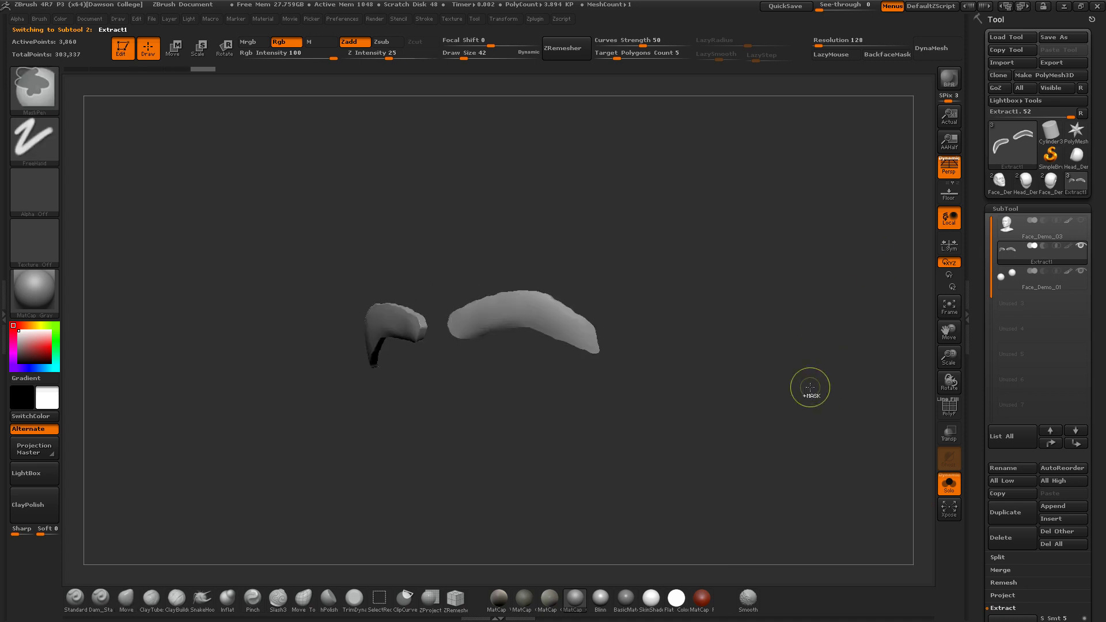
Exit Solo mode, bring the head subtool back into view and keep the Extract1 eyebrow subtool active
{"action": "left_click", "coordinate": [947, 484]}
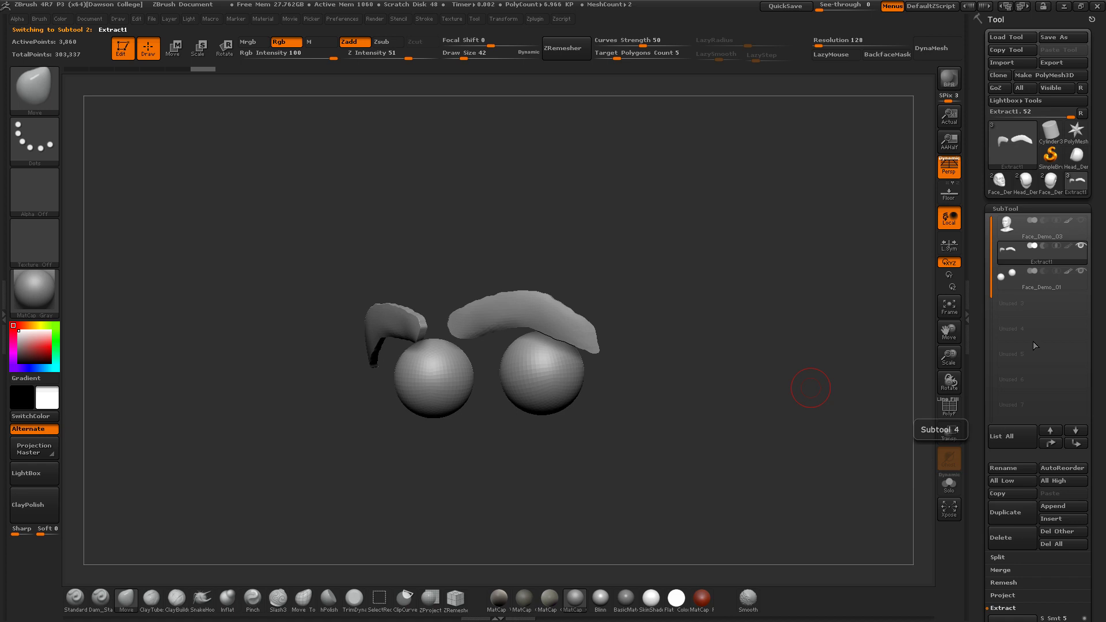
{"action": "left_click", "coordinate": [1080, 222]}
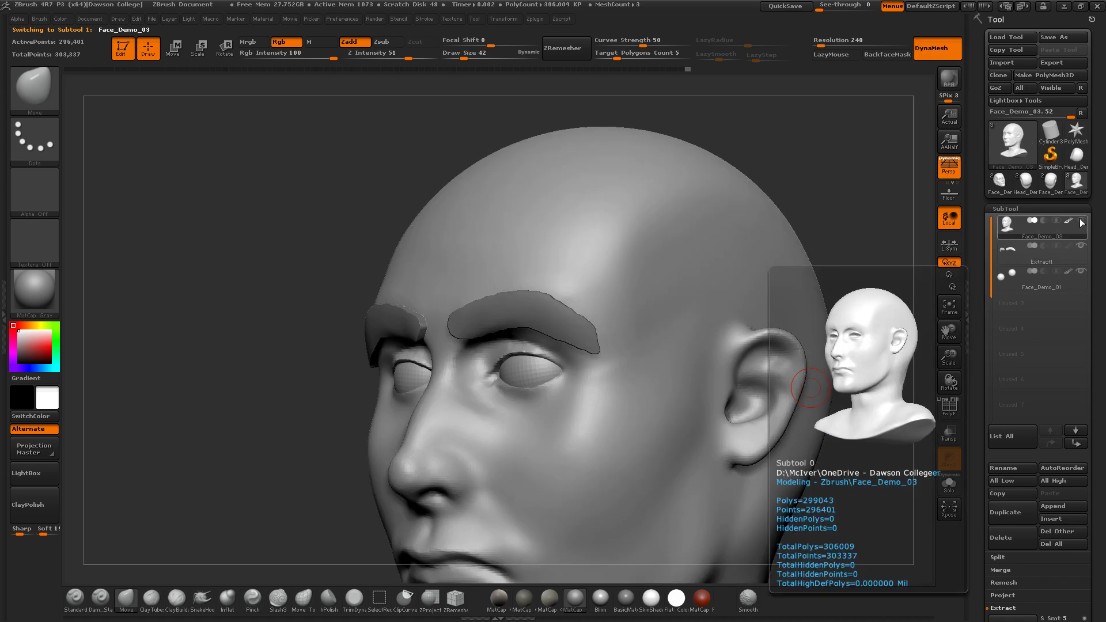
{"action": "left_click_drag", "start_coordinate": [273, 432], "coordinate": [287, 425]}
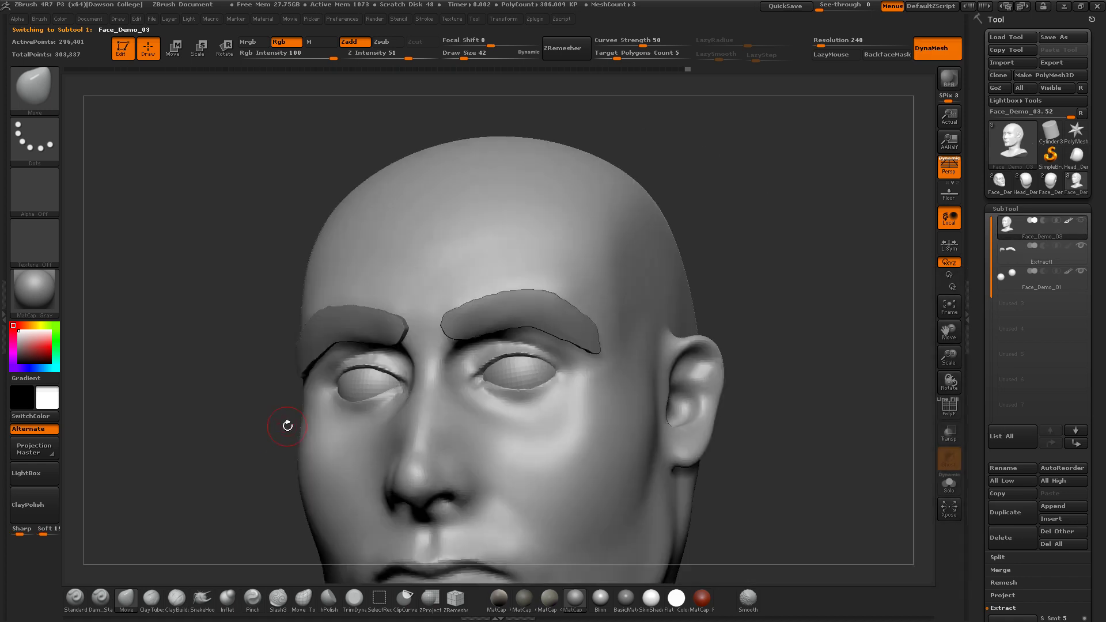
{"action": "left_click", "coordinate": [1009, 254]}
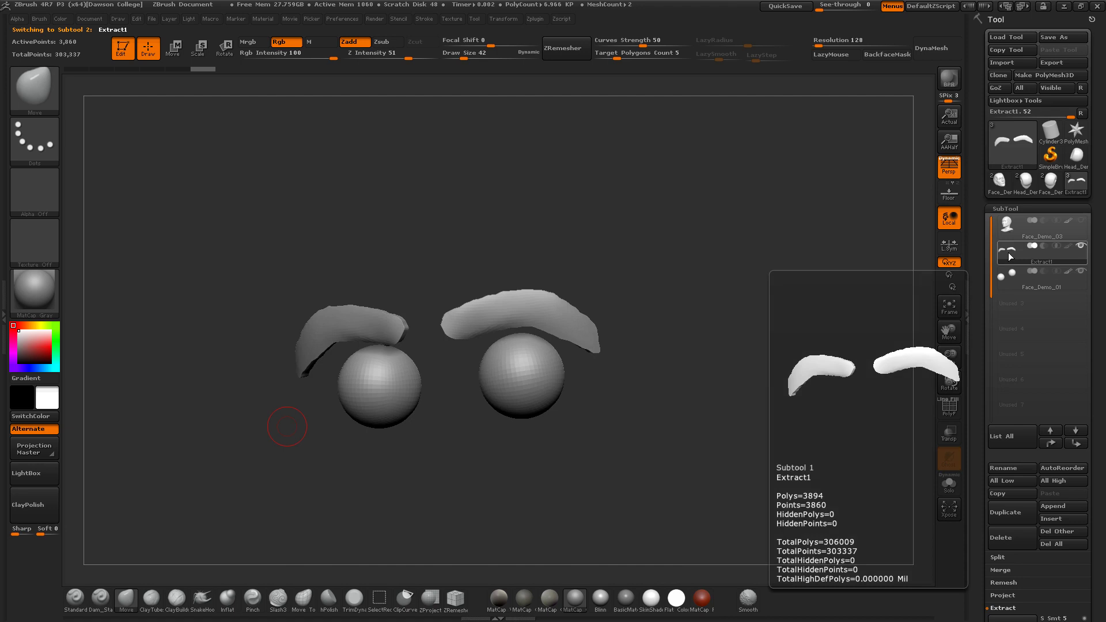
{"action": "left_click", "coordinate": [1080, 218]}
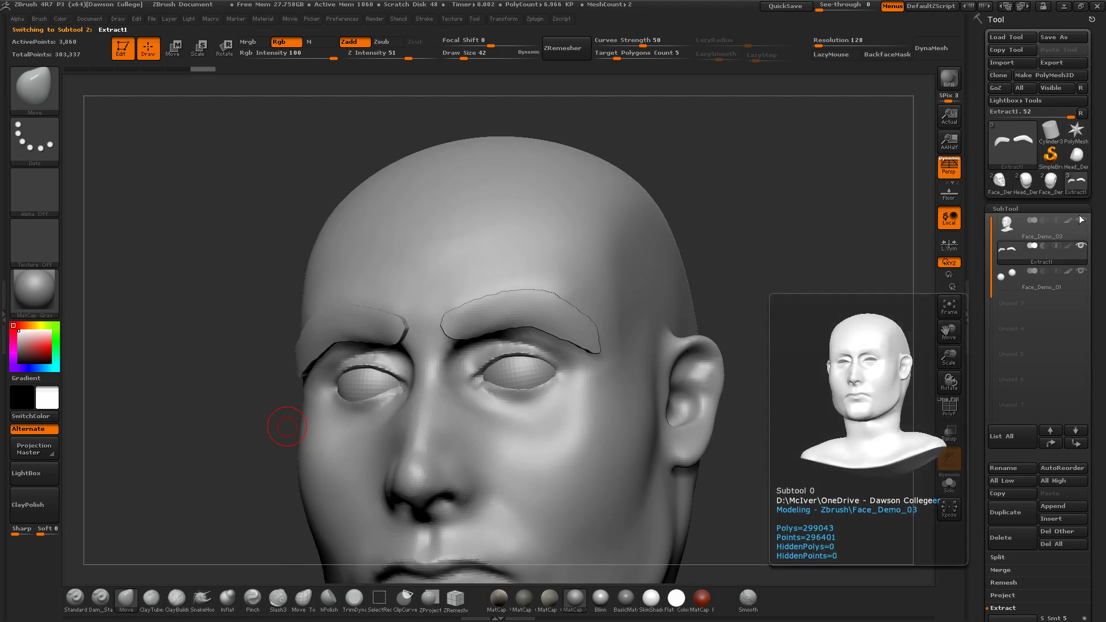
Try remeshing the eyebrows with DynaMesh at resolution 128 and at 296, undoing both attempts
{"action": "left_click", "coordinate": [933, 51]}
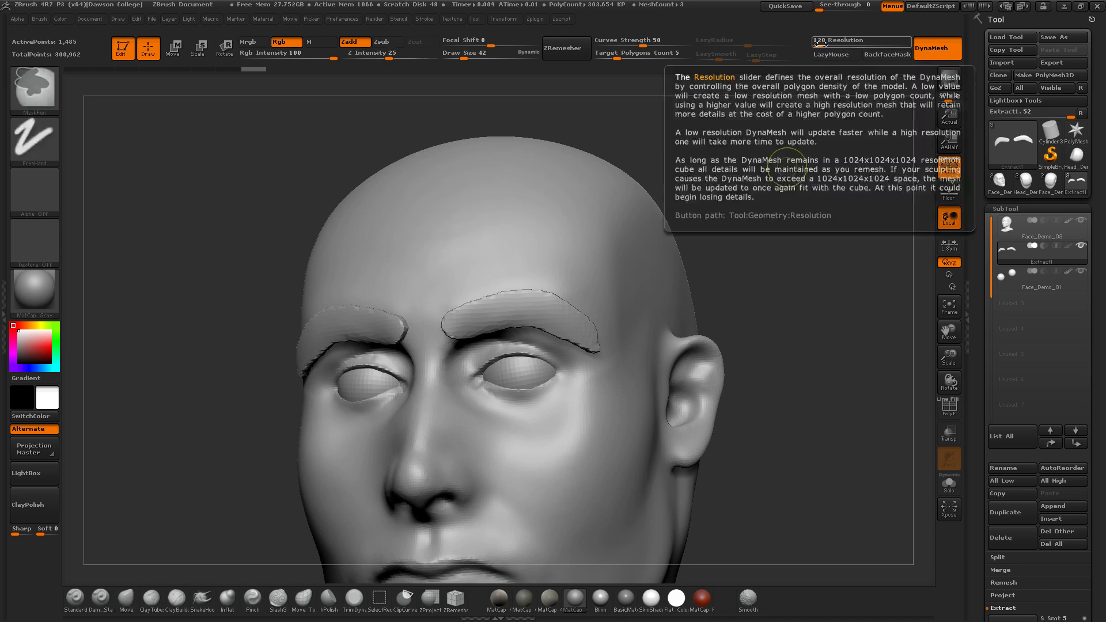
{"action": "key", "text": "ctrl+z"}
{"action": "left_click_drag", "start_coordinate": [820, 44], "coordinate": [822, 44]}
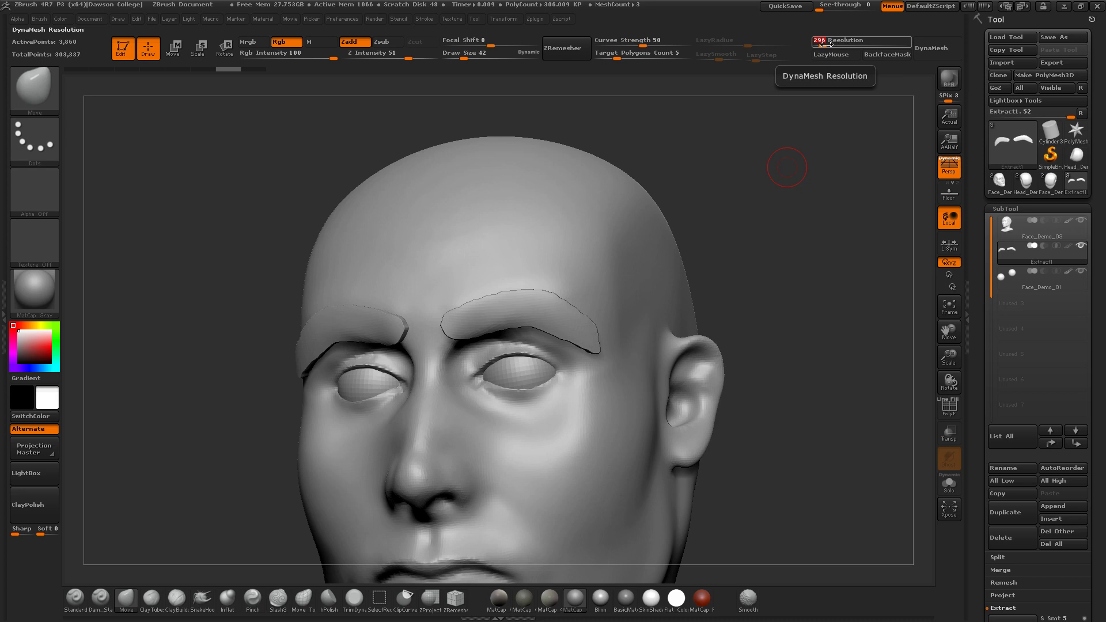
{"action": "left_click", "coordinate": [928, 50]}
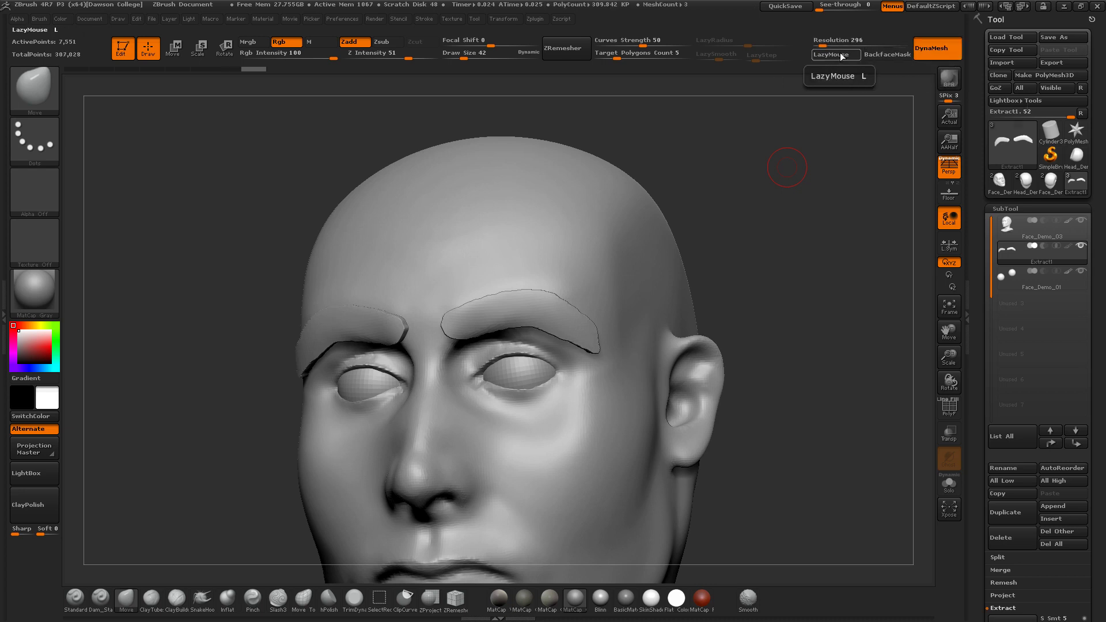
{"action": "key", "text": "ctrl+z"}
DynaMesh the eyebrows at resolution 1072 and smooth their surface and upper edges
{"action": "left_click_drag", "start_coordinate": [823, 43], "coordinate": [843, 44]}
{"action": "left_click", "coordinate": [926, 51]}
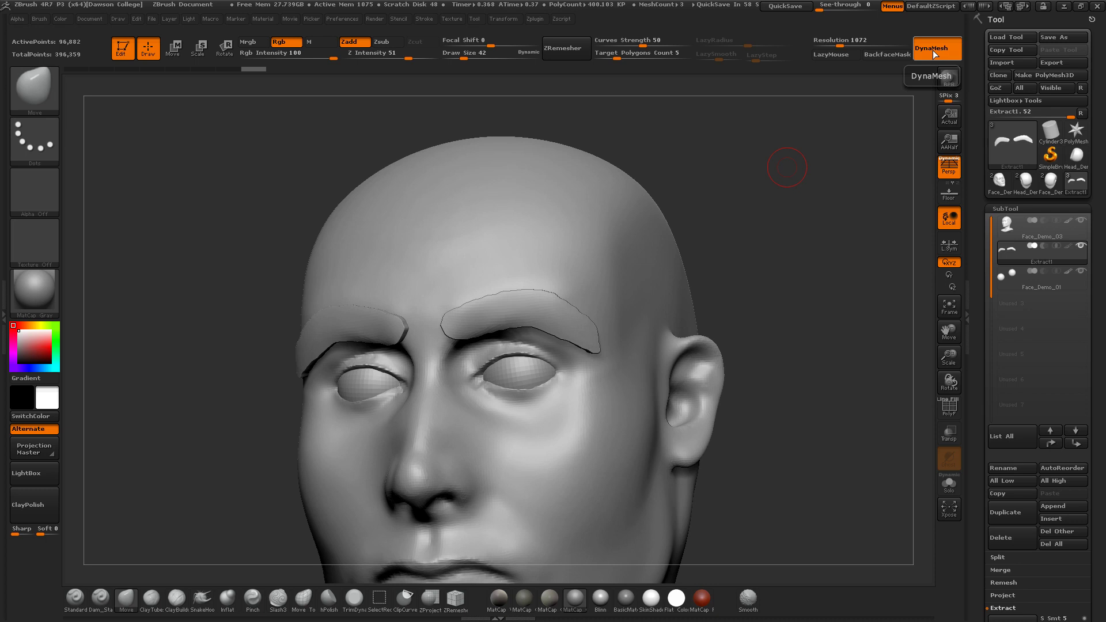
{"action": "left_click_drag", "start_coordinate": [775, 248], "coordinate": [745, 268]}
{"action": "left_click_drag", "start_coordinate": [493, 285], "coordinate": [473, 294], "text": "shift"}
{"action": "key", "text": "shift"}
{"action": "left_click_drag", "start_coordinate": [508, 274], "coordinate": [513, 300], "text": "shift"}
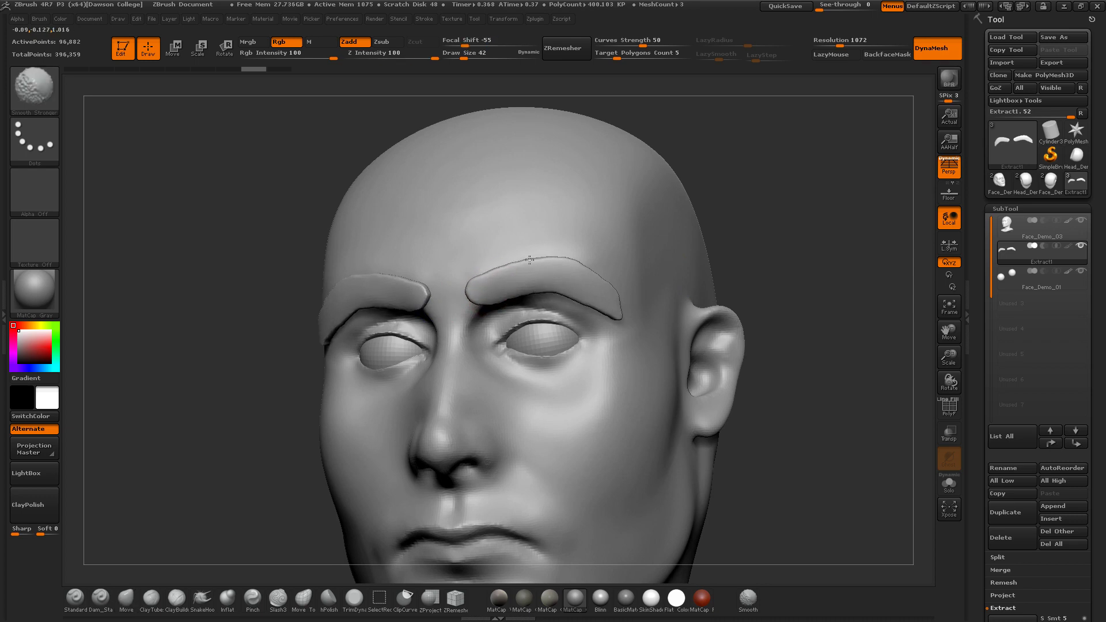
{"action": "left_click_drag", "start_coordinate": [510, 266], "coordinate": [623, 306], "text": "shift"}
Reposition the eyebrows against the forehead from the side view using the Transpose Move line, and return to Draw mode
{"action": "mouse_move", "coordinate": [732, 268]}
{"action": "left_mouse_down"}
{"action": "mouse_move", "coordinate": [835, 254]}
{"action": "mouse_move", "coordinate": [689, 234]}
{"action": "mouse_move", "coordinate": [673, 268]}
{"action": "mouse_move", "coordinate": [706, 274]}
{"action": "left_mouse_up"}
{"action": "left_click_drag", "start_coordinate": [615, 243], "coordinate": [558, 254]}
{"action": "left_click", "coordinate": [172, 47]}
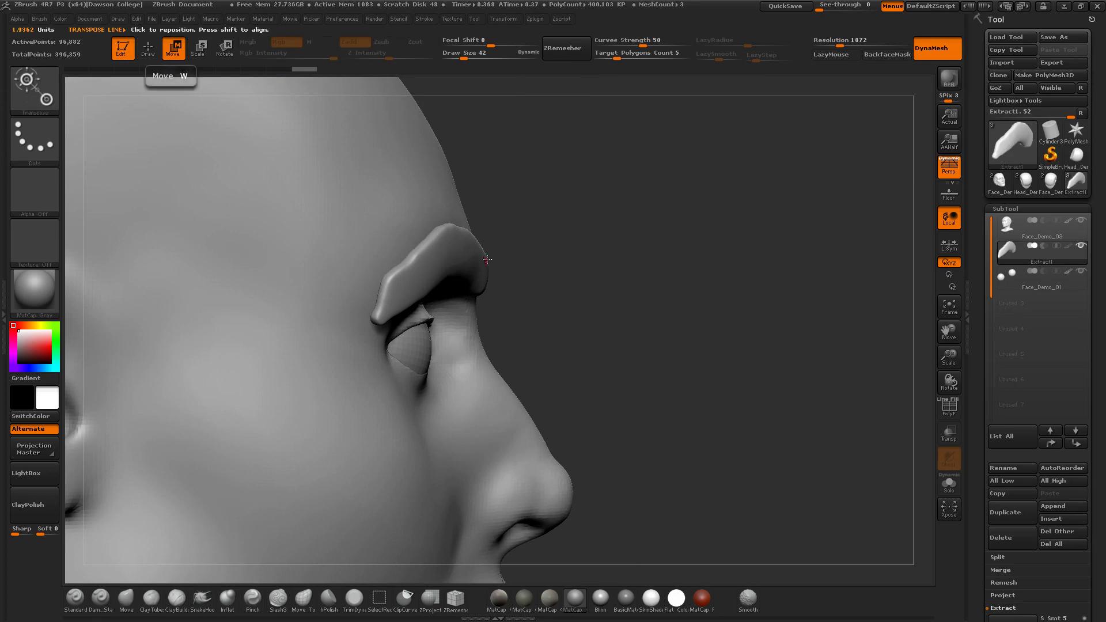
{"action": "mouse_move", "coordinate": [465, 259]}
{"action": "left_mouse_down"}
{"action": "mouse_move", "coordinate": [584, 258]}
{"action": "mouse_move", "coordinate": [513, 255]}
{"action": "left_mouse_up"}
{"action": "left_click_drag", "start_coordinate": [881, 323], "coordinate": [723, 317]}
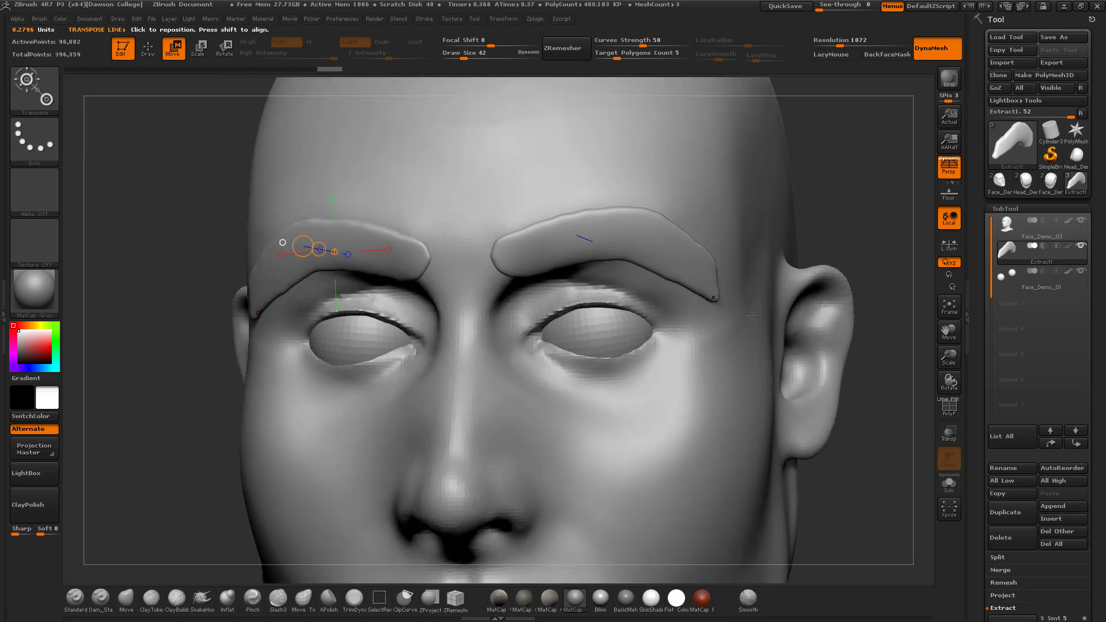
{"action": "key", "text": "q"}
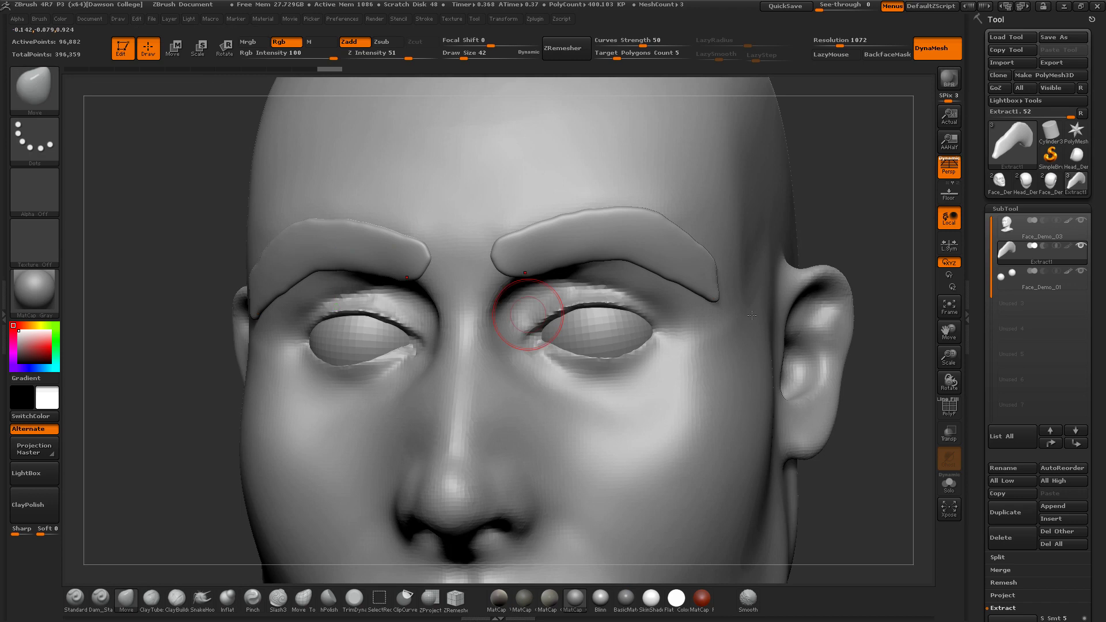
Reshape the inner parts and outer tips of both eyebrows with the Move brush at draw size 122
{"action": "mouse_move", "coordinate": [852, 206]}
{"action": "left_mouse_down", "text": "alt"}
{"action": "mouse_move", "coordinate": [792, 224]}
{"action": "mouse_move", "coordinate": [804, 242]}
{"action": "mouse_move", "coordinate": [696, 293]}
{"action": "mouse_move", "coordinate": [701, 284]}
{"action": "mouse_move", "coordinate": [718, 323]}
{"action": "left_mouse_up", "text": "alt"}
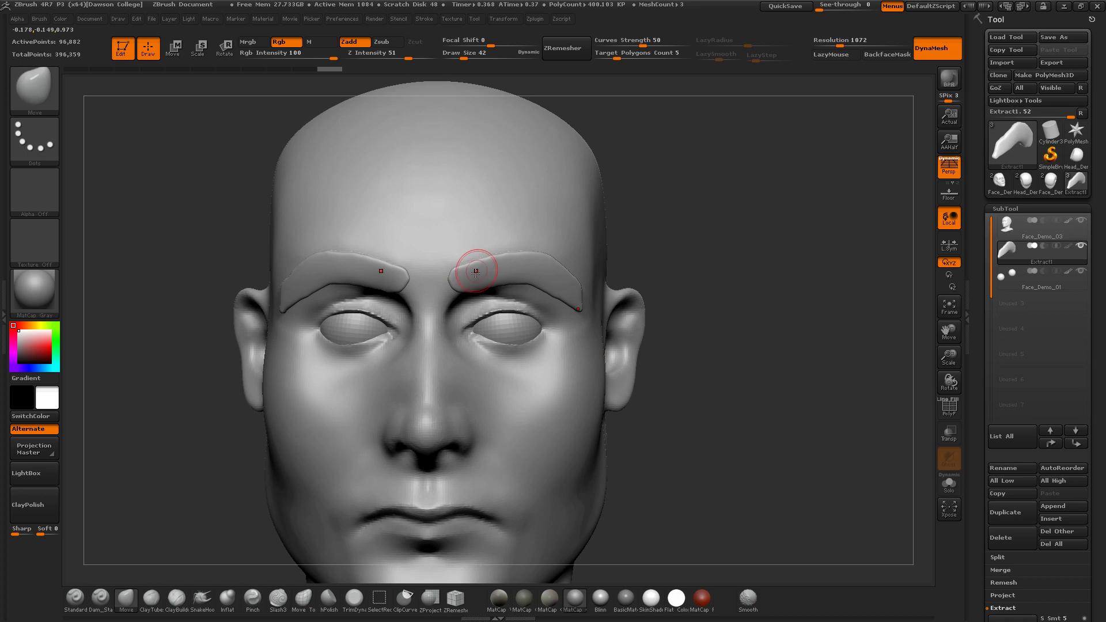
{"action": "key", "text": "s"}
{"action": "mouse_move", "coordinate": [470, 266]}
{"action": "left_mouse_down"}
{"action": "mouse_move", "coordinate": [534, 273]}
{"action": "mouse_move", "coordinate": [516, 274]}
{"action": "left_mouse_up"}
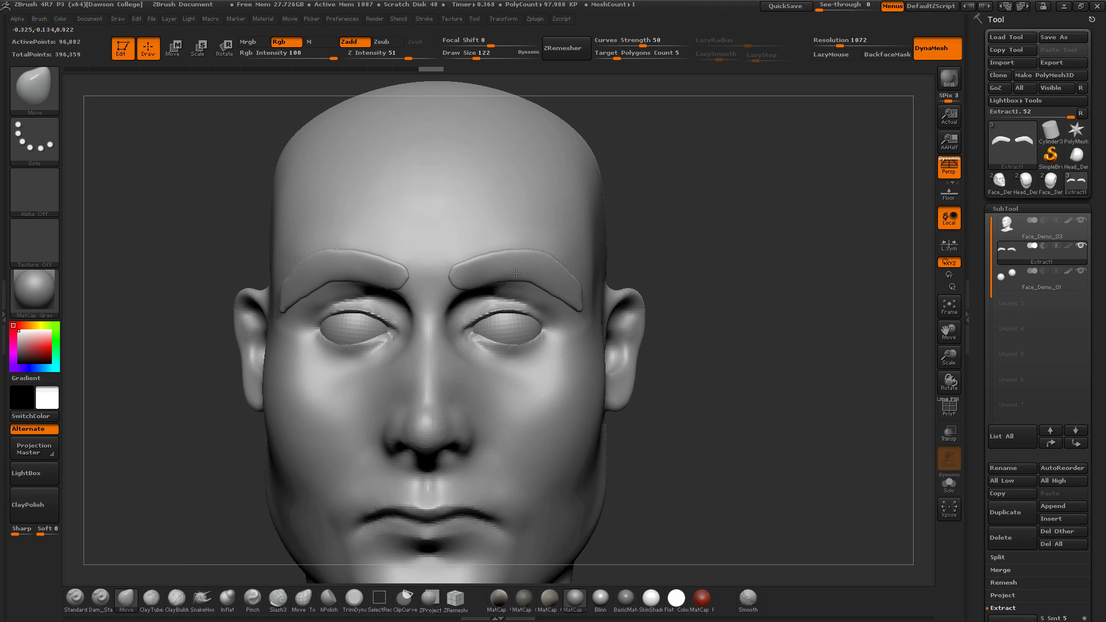
{"action": "mouse_move", "coordinate": [582, 301]}
{"action": "left_mouse_down"}
{"action": "mouse_move", "coordinate": [576, 279]}
{"action": "mouse_move", "coordinate": [566, 286]}
{"action": "left_mouse_up"}
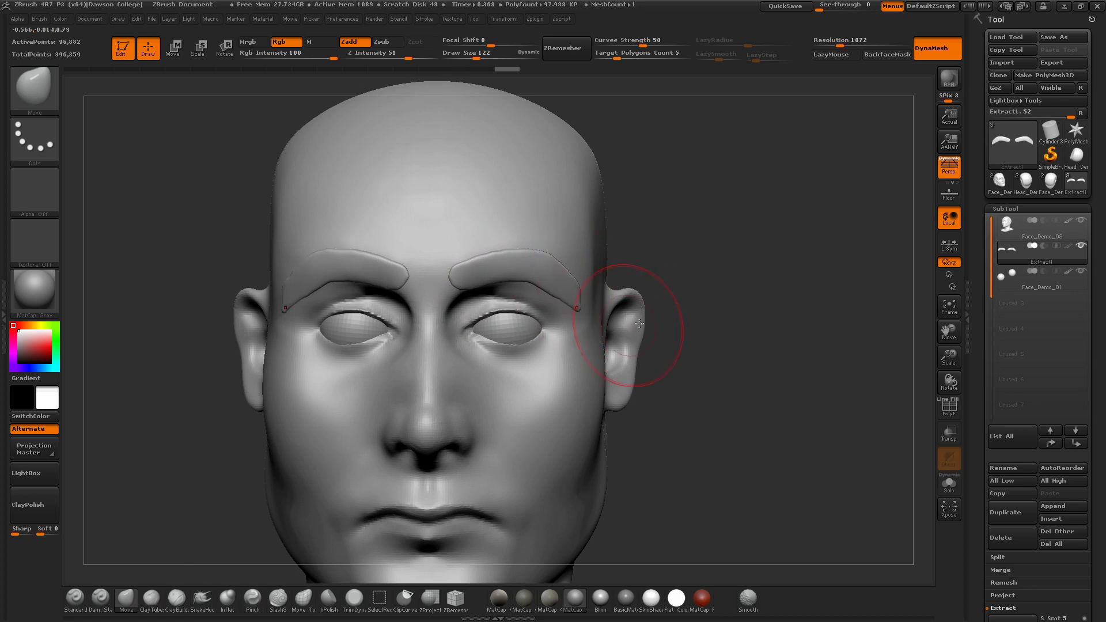
Carve fine hair strokes into the inner ends of both eyebrows with the Dam_Standard brush at draw size 20
{"action": "key", "text": "b"}
{"action": "key", "text": "d"}
{"action": "key", "text": "s"}
{"action": "key", "text": "s"}
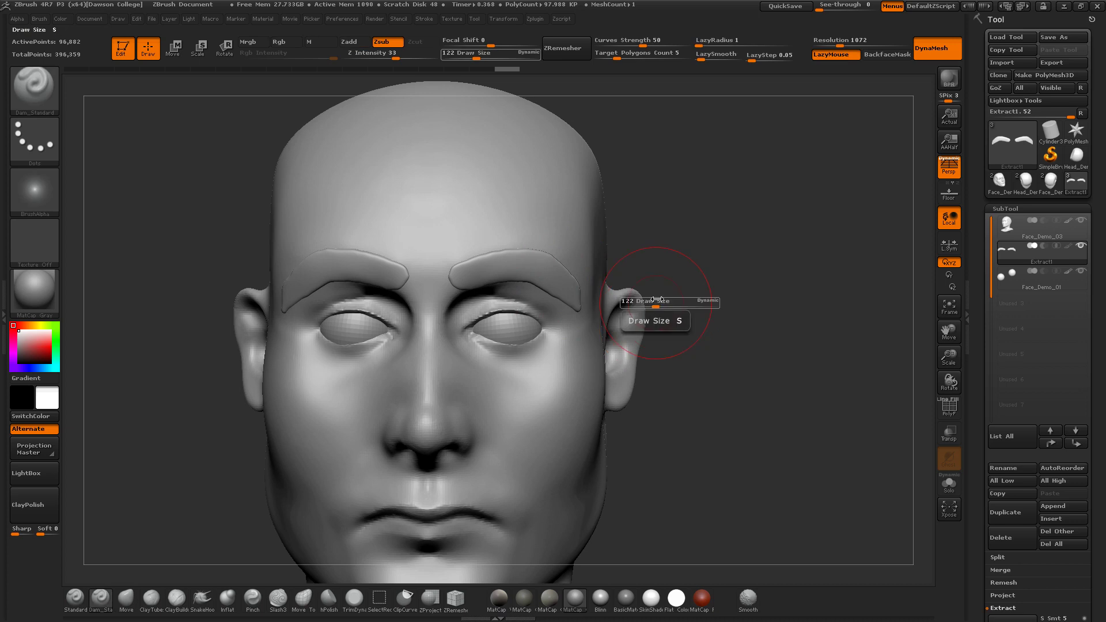
{"action": "left_click_drag", "start_coordinate": [655, 304], "coordinate": [641, 305]}
{"action": "left_click_drag", "start_coordinate": [719, 278], "coordinate": [760, 290], "text": "alt"}
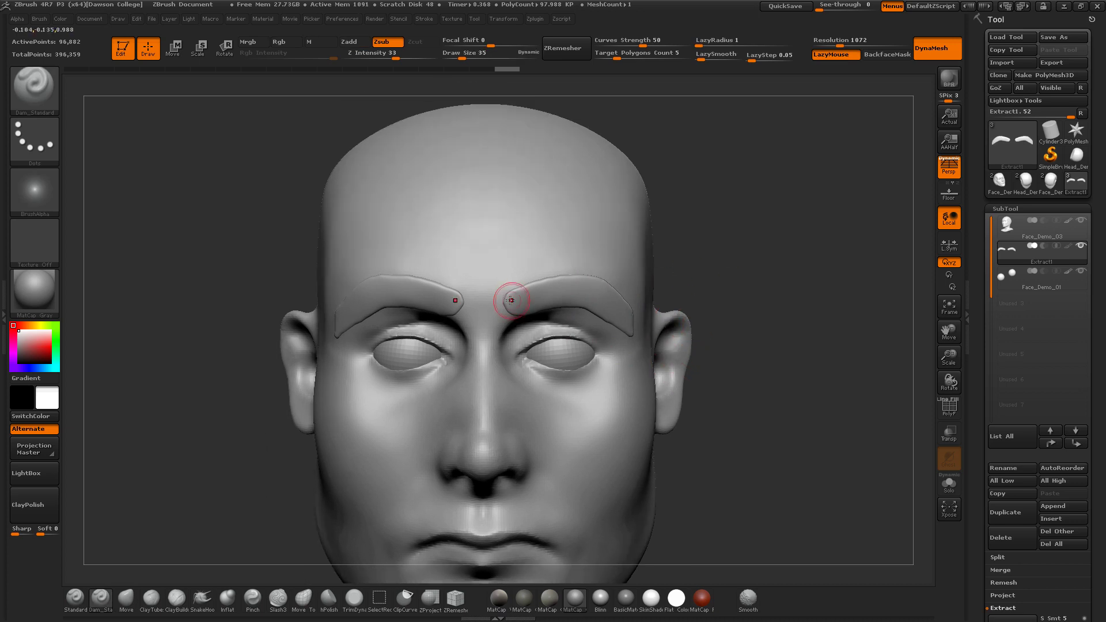
{"action": "key", "text": "s"}
{"action": "mouse_move", "coordinate": [515, 304]}
{"action": "left_mouse_down"}
{"action": "mouse_move", "coordinate": [539, 282]}
{"action": "mouse_move", "coordinate": [562, 282]}
{"action": "mouse_move", "coordinate": [522, 291]}
{"action": "left_mouse_up"}
{"action": "key", "text": "ctrl+z"}
{"action": "mouse_move", "coordinate": [511, 311]}
{"action": "left_mouse_down"}
{"action": "mouse_move", "coordinate": [525, 283]}
{"action": "mouse_move", "coordinate": [528, 304]}
{"action": "mouse_move", "coordinate": [530, 279]}
{"action": "mouse_move", "coordinate": [517, 300]}
{"action": "mouse_move", "coordinate": [569, 278]}
{"action": "left_mouse_up"}
{"action": "left_click_drag", "start_coordinate": [545, 286], "coordinate": [593, 282]}
{"action": "mouse_move", "coordinate": [574, 284]}
{"action": "left_mouse_down"}
{"action": "mouse_move", "coordinate": [593, 283]}
{"action": "mouse_move", "coordinate": [517, 296]}
{"action": "mouse_move", "coordinate": [571, 280]}
{"action": "left_mouse_up"}
{"action": "left_click_drag", "start_coordinate": [525, 313], "coordinate": [542, 304]}
{"action": "mouse_move", "coordinate": [512, 314]}
{"action": "left_mouse_down"}
{"action": "mouse_move", "coordinate": [536, 294]}
{"action": "mouse_move", "coordinate": [520, 299]}
{"action": "left_mouse_up"}
{"action": "left_click_drag", "start_coordinate": [505, 301], "coordinate": [517, 290]}
Continue carving hair strokes along the middle and upper edge of both eyebrows
{"action": "left_click_drag", "start_coordinate": [714, 320], "coordinate": [682, 269]}
{"action": "mouse_move", "coordinate": [536, 314]}
{"action": "left_mouse_down"}
{"action": "mouse_move", "coordinate": [577, 291]}
{"action": "mouse_move", "coordinate": [550, 302]}
{"action": "left_mouse_up"}
{"action": "mouse_move", "coordinate": [560, 298]}
{"action": "left_mouse_down"}
{"action": "mouse_move", "coordinate": [580, 285]}
{"action": "mouse_move", "coordinate": [576, 296]}
{"action": "mouse_move", "coordinate": [553, 292]}
{"action": "mouse_move", "coordinate": [626, 301]}
{"action": "left_mouse_up"}
{"action": "left_click_drag", "start_coordinate": [740, 254], "coordinate": [743, 279]}
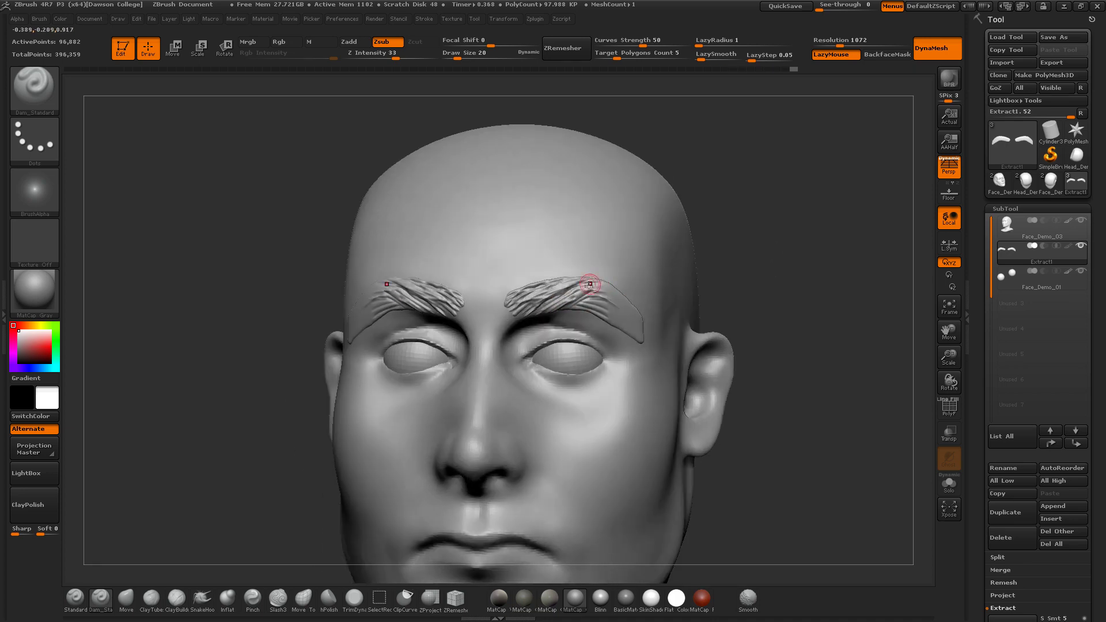
{"action": "mouse_move", "coordinate": [601, 284]}
{"action": "left_mouse_down"}
{"action": "mouse_move", "coordinate": [574, 297]}
{"action": "mouse_move", "coordinate": [610, 274]}
{"action": "mouse_move", "coordinate": [533, 277]}
{"action": "mouse_move", "coordinate": [555, 277]}
{"action": "left_mouse_up"}
{"action": "left_click_drag", "start_coordinate": [506, 301], "coordinate": [557, 278]}
{"action": "mouse_move", "coordinate": [581, 291]}
{"action": "left_mouse_down"}
{"action": "mouse_move", "coordinate": [602, 281]}
{"action": "mouse_move", "coordinate": [626, 292]}
{"action": "mouse_move", "coordinate": [596, 285]}
{"action": "left_mouse_up"}
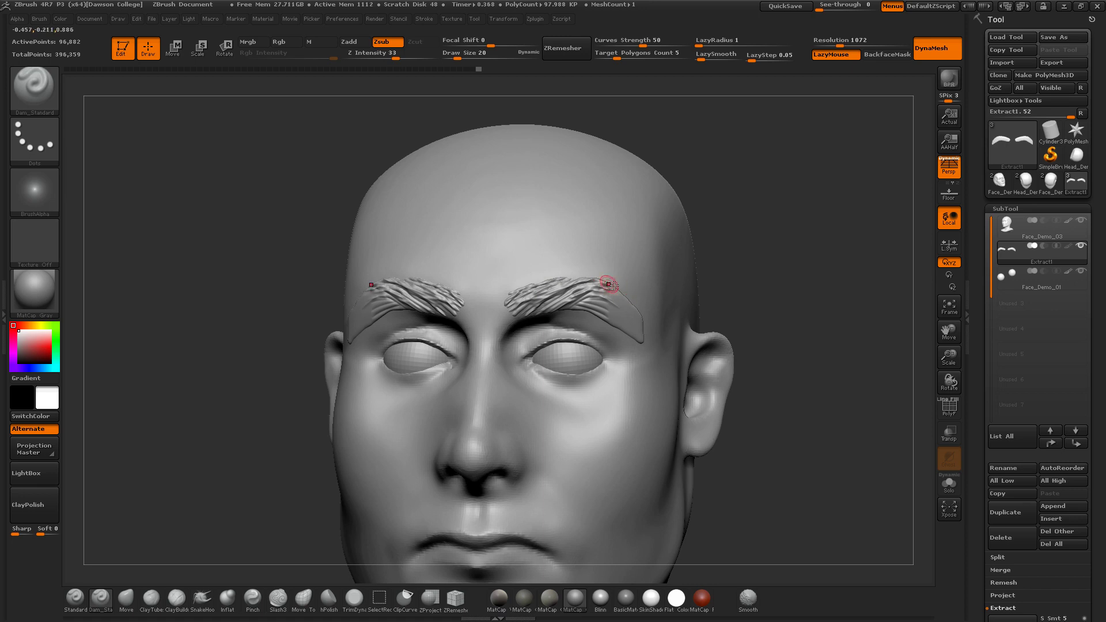
Carve hair strokes along the outer tails of both eyebrows and add a few more over the arch
{"action": "left_click_drag", "start_coordinate": [615, 286], "coordinate": [602, 279]}
{"action": "mouse_move", "coordinate": [630, 303]}
{"action": "left_mouse_down"}
{"action": "mouse_move", "coordinate": [619, 304]}
{"action": "mouse_move", "coordinate": [631, 314]}
{"action": "left_mouse_up"}
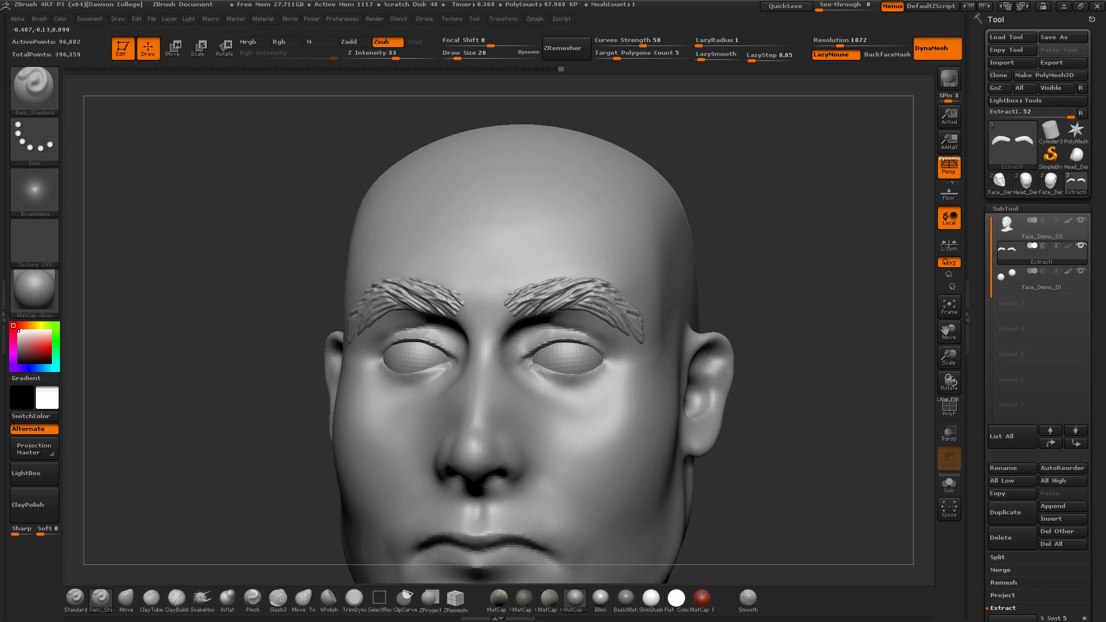
{"action": "mouse_move", "coordinate": [578, 297]}
{"action": "left_mouse_down"}
{"action": "mouse_move", "coordinate": [611, 301]}
{"action": "mouse_move", "coordinate": [654, 330]}
{"action": "left_mouse_up"}
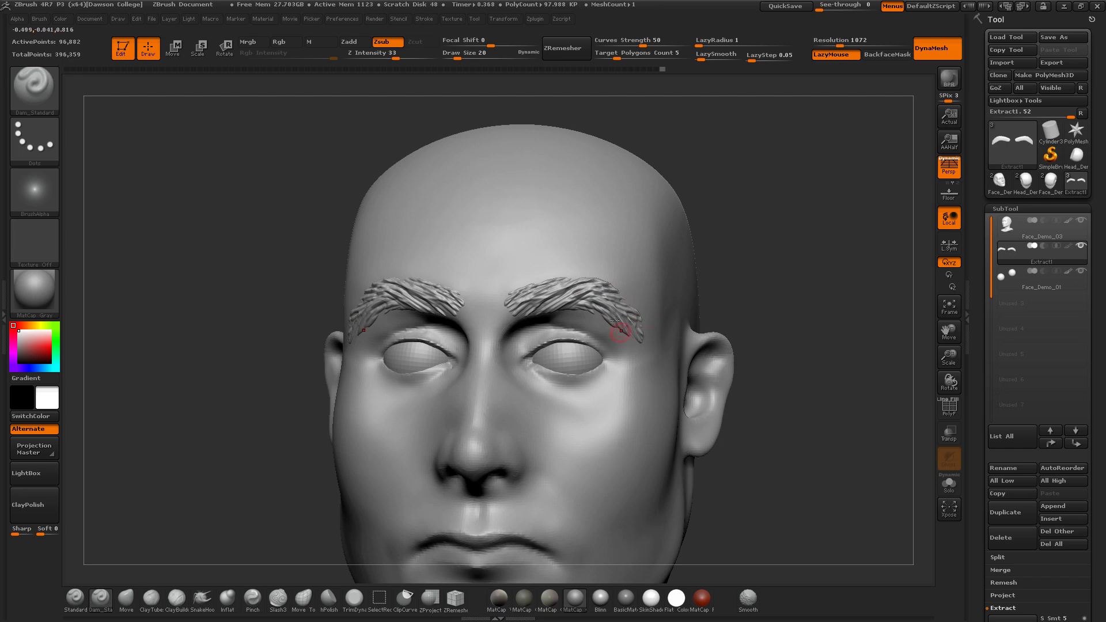
{"action": "left_click_drag", "start_coordinate": [618, 296], "coordinate": [625, 299]}
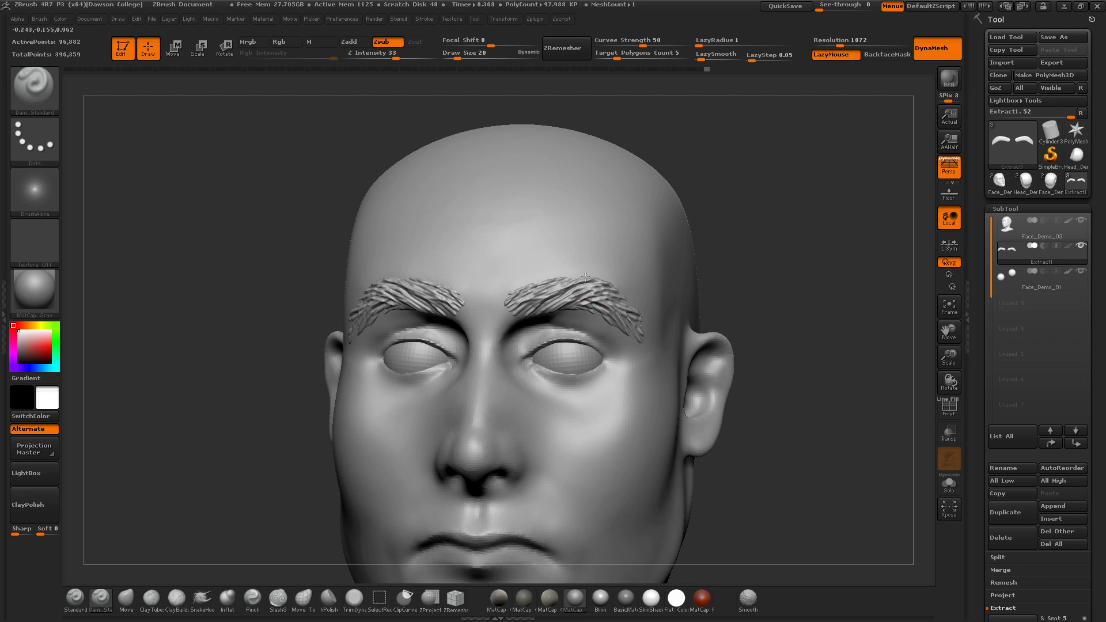
{"action": "mouse_move", "coordinate": [555, 279]}
{"action": "left_mouse_down"}
{"action": "mouse_move", "coordinate": [578, 287]}
{"action": "mouse_move", "coordinate": [555, 271]}
{"action": "mouse_move", "coordinate": [535, 302]}
{"action": "mouse_move", "coordinate": [558, 290]}
{"action": "mouse_move", "coordinate": [541, 299]}
{"action": "left_mouse_up"}
Soften the carved eyebrow hair toward the outer ends with the Smooth Stronger brush at draw size 97
{"action": "left_click_drag", "start_coordinate": [722, 338], "coordinate": [711, 316]}
{"action": "left_click_drag", "start_coordinate": [751, 371], "coordinate": [709, 387]}
{"action": "mouse_move", "coordinate": [741, 427]}
{"action": "left_mouse_down"}
{"action": "mouse_move", "coordinate": [730, 401]}
{"action": "mouse_move", "coordinate": [755, 387]}
{"action": "mouse_move", "coordinate": [727, 412]}
{"action": "left_mouse_up"}
{"action": "key", "text": "s"}
{"action": "left_click_drag", "start_coordinate": [642, 321], "coordinate": [657, 322]}
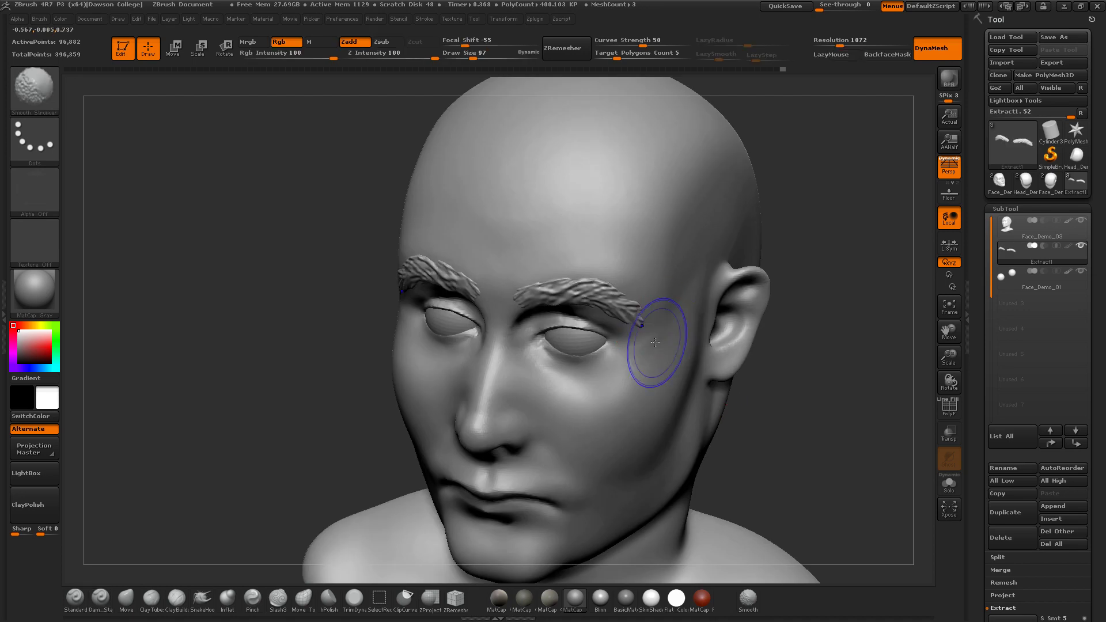
{"action": "left_click_drag", "start_coordinate": [544, 291], "coordinate": [636, 313]}
{"action": "mouse_move", "coordinate": [793, 397]}
{"action": "left_mouse_down", "text": "alt"}
{"action": "mouse_move", "coordinate": [757, 348]}
{"action": "mouse_move", "coordinate": [757, 328]}
{"action": "mouse_move", "coordinate": [713, 357]}
{"action": "mouse_move", "coordinate": [712, 392]}
{"action": "left_mouse_up", "text": "alt"}
{"action": "left_click_drag", "start_coordinate": [703, 340], "coordinate": [691, 417]}
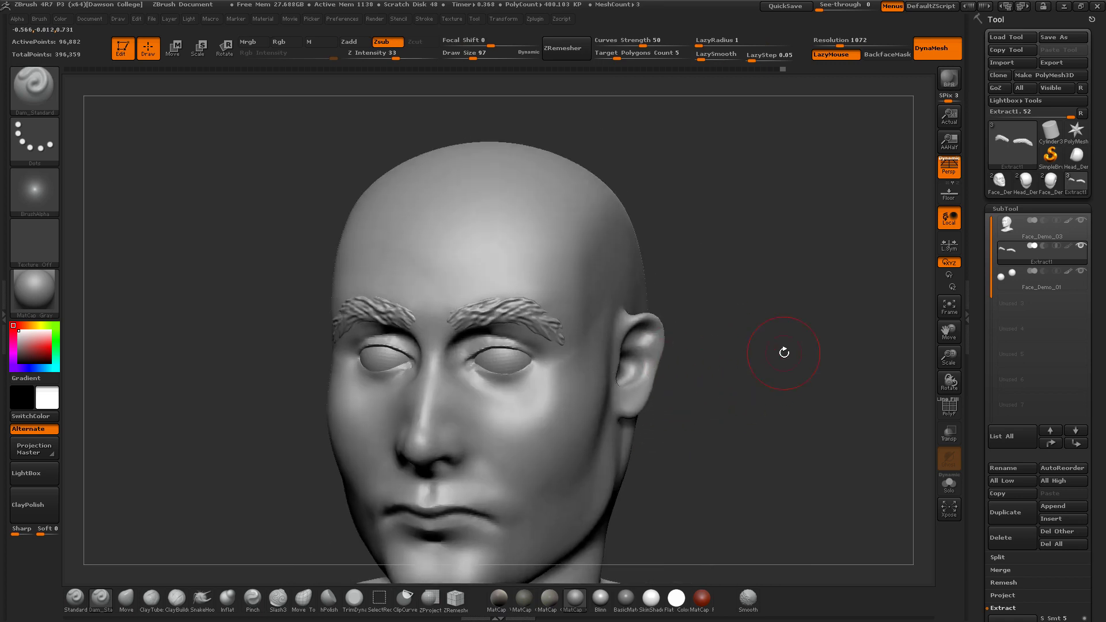
Make the Face_Demo_03 head subtool active and turn the head to a three-quarter side view
{"action": "left_click", "coordinate": [1010, 237]}
{"action": "left_click_drag", "start_coordinate": [826, 252], "coordinate": [749, 340]}
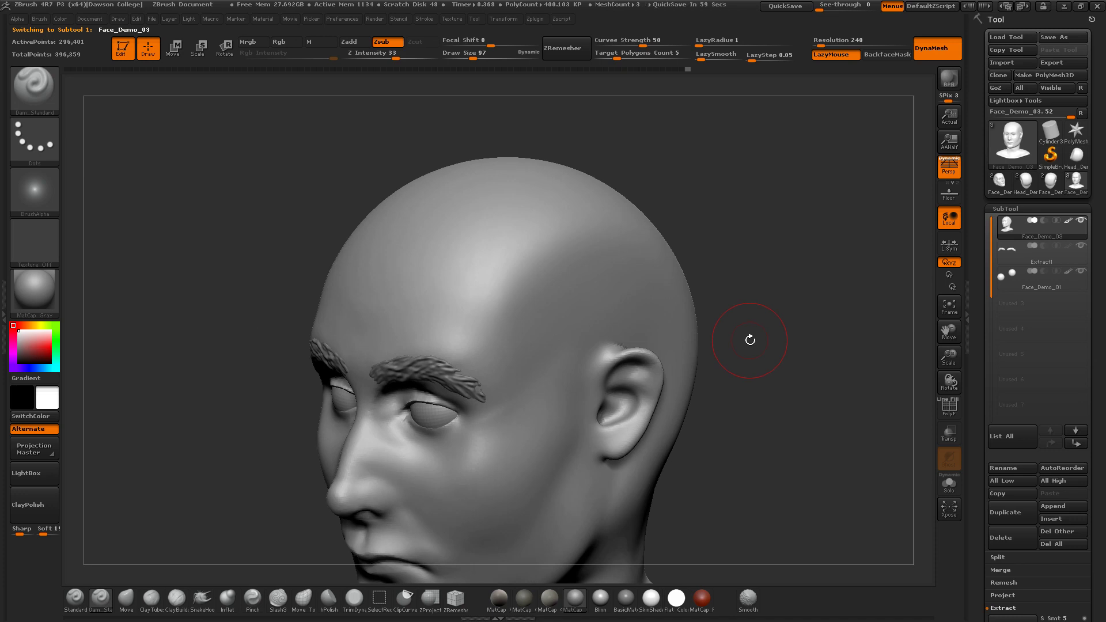
Look through the Insert and Curves brush folders in LightBox for a suitable hair brush
{"action": "key", "text": "comma"}
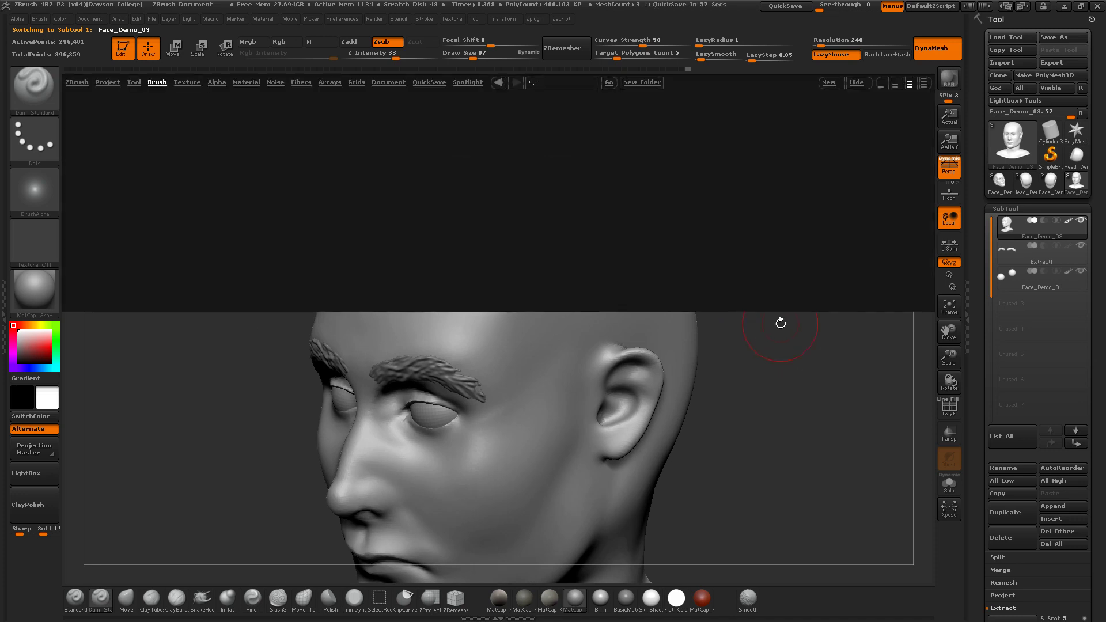
{"action": "left_click", "coordinate": [86, 117]}
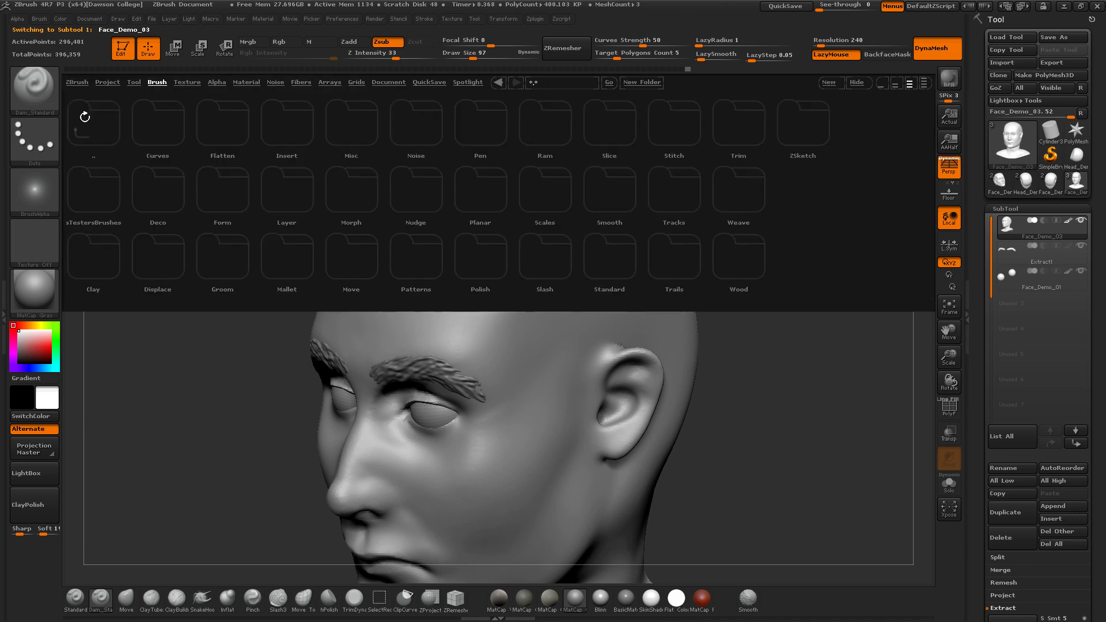
{"action": "left_click", "coordinate": [289, 137]}
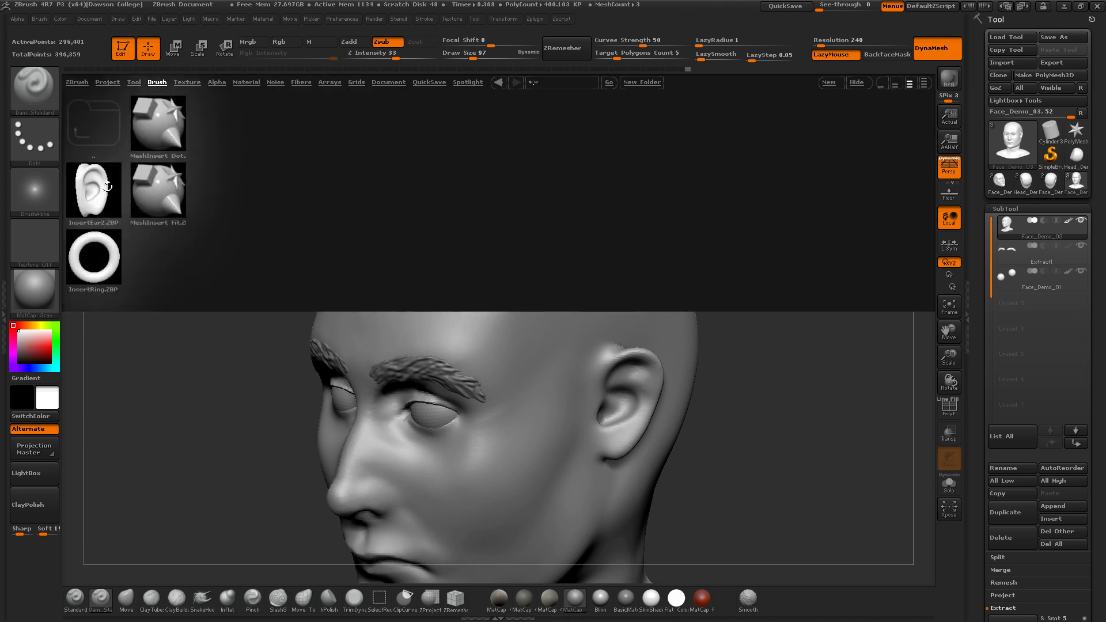
{"action": "left_click", "coordinate": [110, 144]}
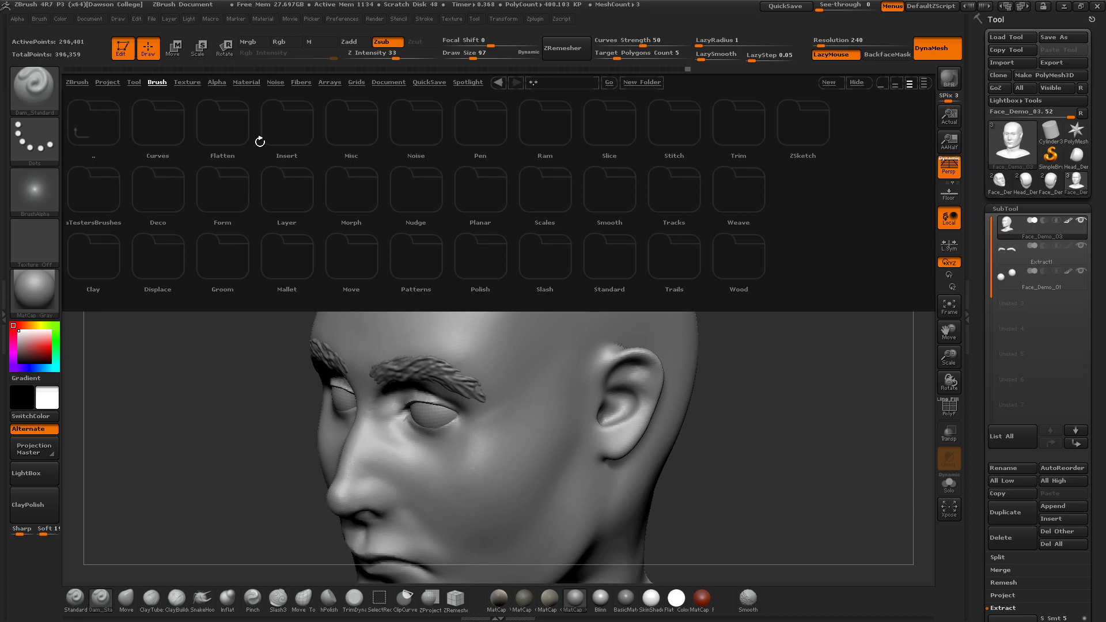
{"action": "left_click", "coordinate": [164, 123]}
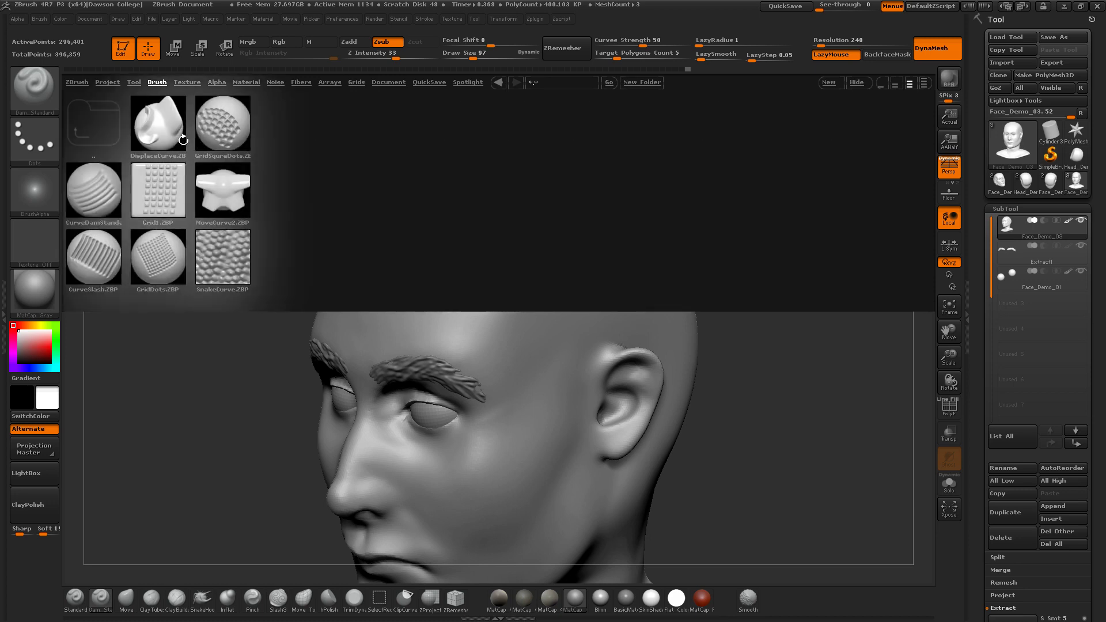
{"action": "left_click", "coordinate": [104, 132]}
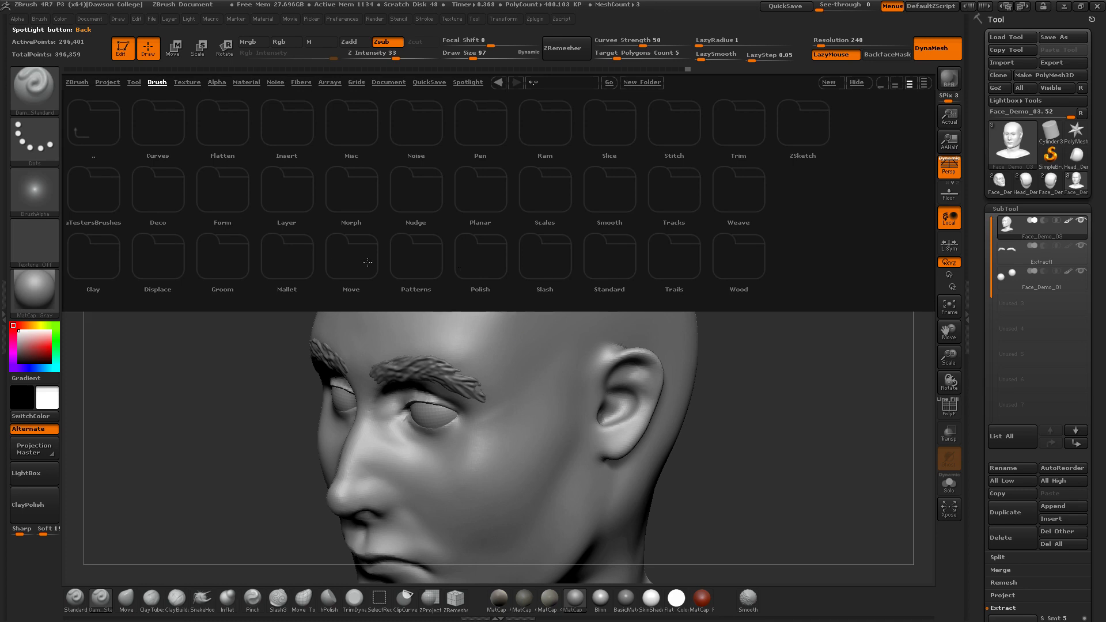
{"action": "key", "text": "super"}
Switch to the IMM Curve brush for working on the head
{"action": "mouse_move", "coordinate": [863, 387]}
{"action": "left_mouse_down"}
{"action": "mouse_move", "coordinate": [829, 382]}
{"action": "mouse_move", "coordinate": [844, 375]}
{"action": "left_mouse_up"}
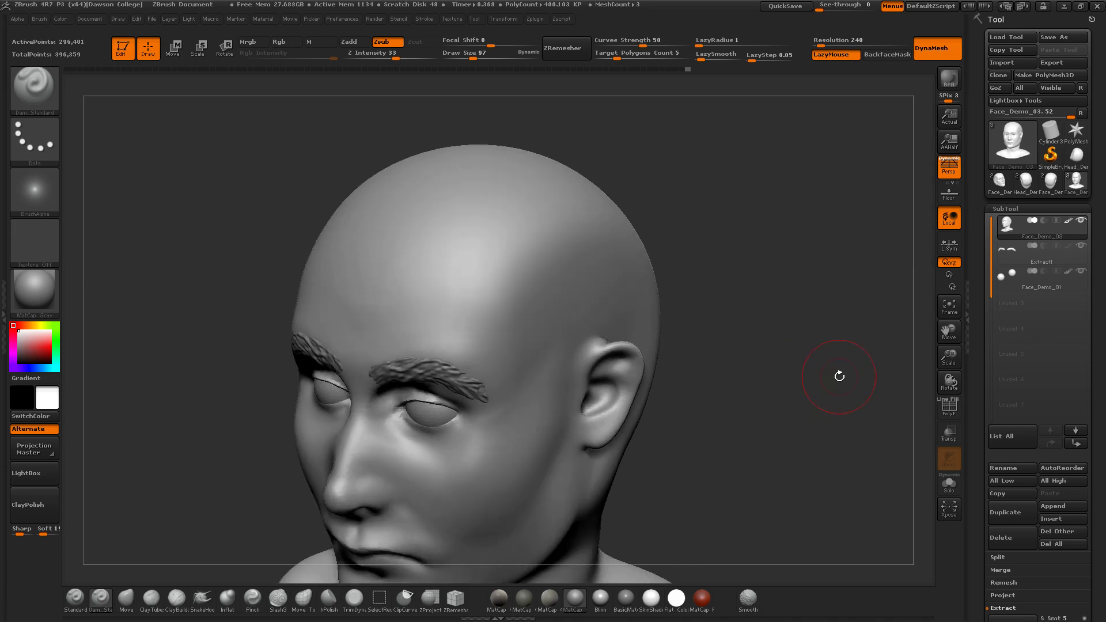
{"action": "key", "text": "b"}
{"action": "key", "text": "i"}
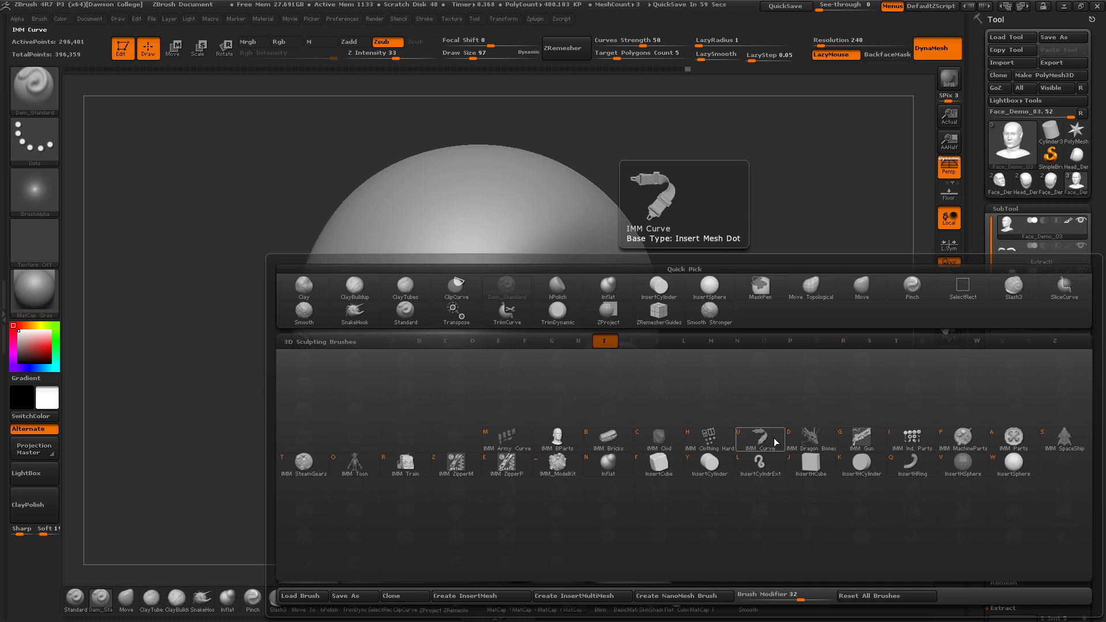
{"action": "key", "text": "u"}
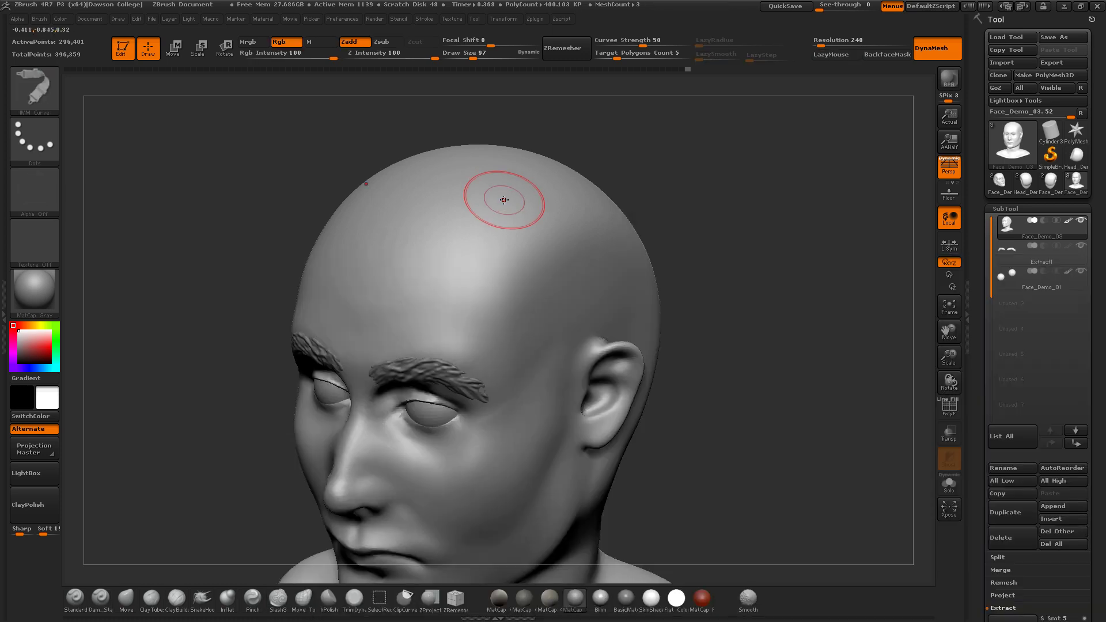
Try out flat hair strips with the IMM Curve brush from the forehead back over the side of the head
{"action": "key", "text": "m"}
{"action": "left_click", "coordinate": [567, 326]}
{"action": "left_click_drag", "start_coordinate": [410, 305], "coordinate": [478, 225]}
{"action": "left_click_drag", "start_coordinate": [638, 320], "coordinate": [639, 321]}
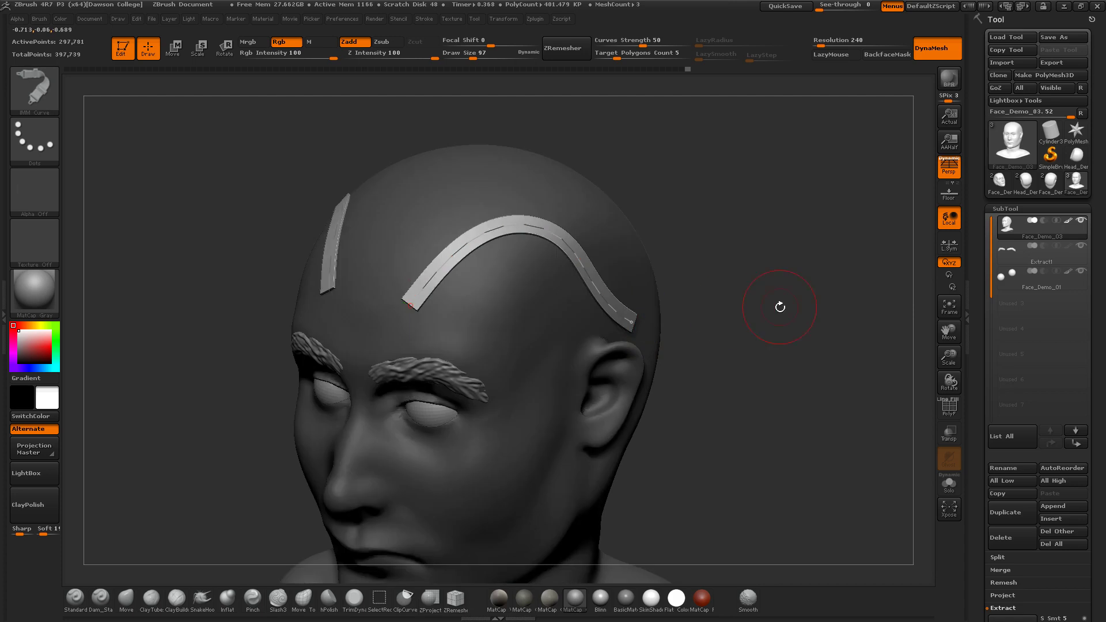
{"action": "mouse_move", "coordinate": [780, 316]}
{"action": "left_mouse_down"}
{"action": "mouse_move", "coordinate": [773, 338]}
{"action": "mouse_move", "coordinate": [711, 338]}
{"action": "left_mouse_up"}
{"action": "key", "text": "ctrl+z"}
{"action": "mouse_move", "coordinate": [448, 277]}
{"action": "left_mouse_down"}
{"action": "mouse_move", "coordinate": [541, 184]}
{"action": "mouse_move", "coordinate": [720, 227]}
{"action": "left_mouse_up"}
{"action": "mouse_move", "coordinate": [864, 340]}
{"action": "left_mouse_down"}
{"action": "mouse_move", "coordinate": [800, 289]}
{"action": "mouse_move", "coordinate": [707, 342]}
{"action": "left_mouse_up"}
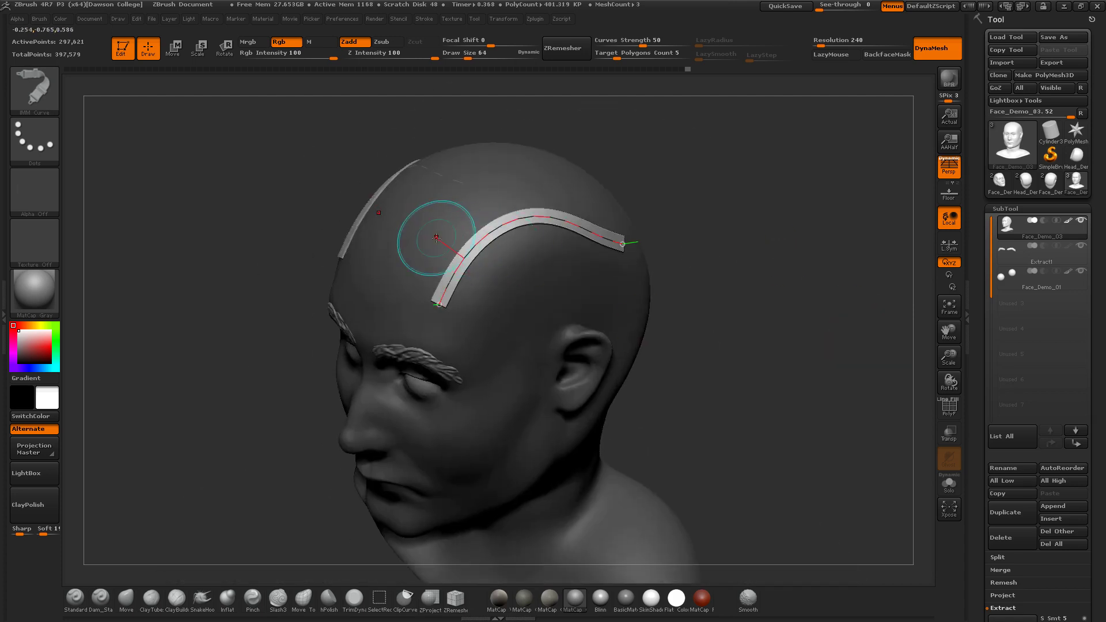
{"action": "key", "text": "ctrl+z"}
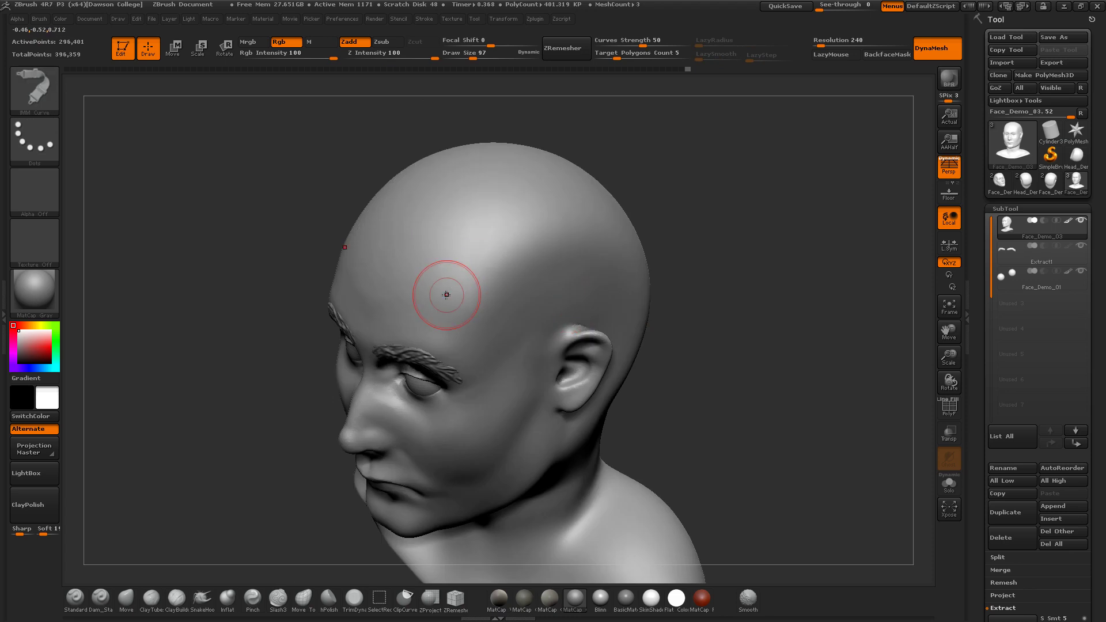
{"action": "left_click_drag", "start_coordinate": [445, 308], "coordinate": [455, 267]}
{"action": "left_click_drag", "start_coordinate": [589, 274], "coordinate": [609, 274]}
{"action": "left_click_drag", "start_coordinate": [702, 257], "coordinate": [649, 292], "text": "alt"}
{"action": "key", "text": "ctrl+z"}
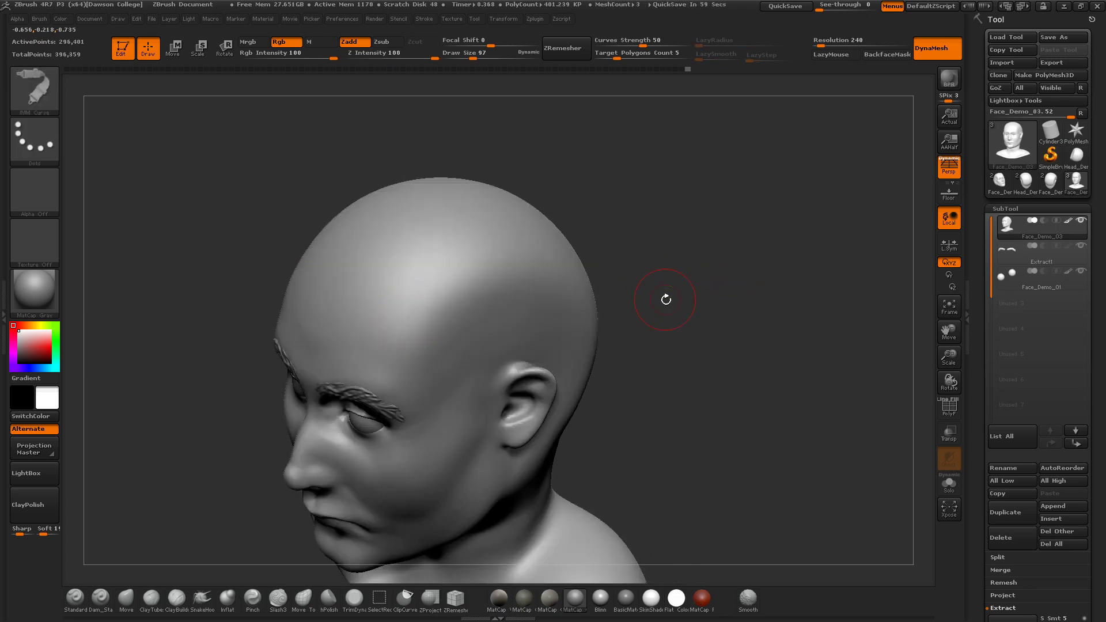
Try a hair strip that runs above the ear and trails off behind the head
{"action": "left_click_drag", "start_coordinate": [396, 352], "coordinate": [402, 318]}
{"action": "left_click_drag", "start_coordinate": [579, 330], "coordinate": [581, 330]}
{"action": "mouse_move", "coordinate": [629, 284]}
{"action": "left_mouse_down"}
{"action": "mouse_move", "coordinate": [590, 253]}
{"action": "mouse_move", "coordinate": [599, 246]}
{"action": "left_mouse_up"}
{"action": "left_click_drag", "start_coordinate": [600, 344], "coordinate": [714, 432]}
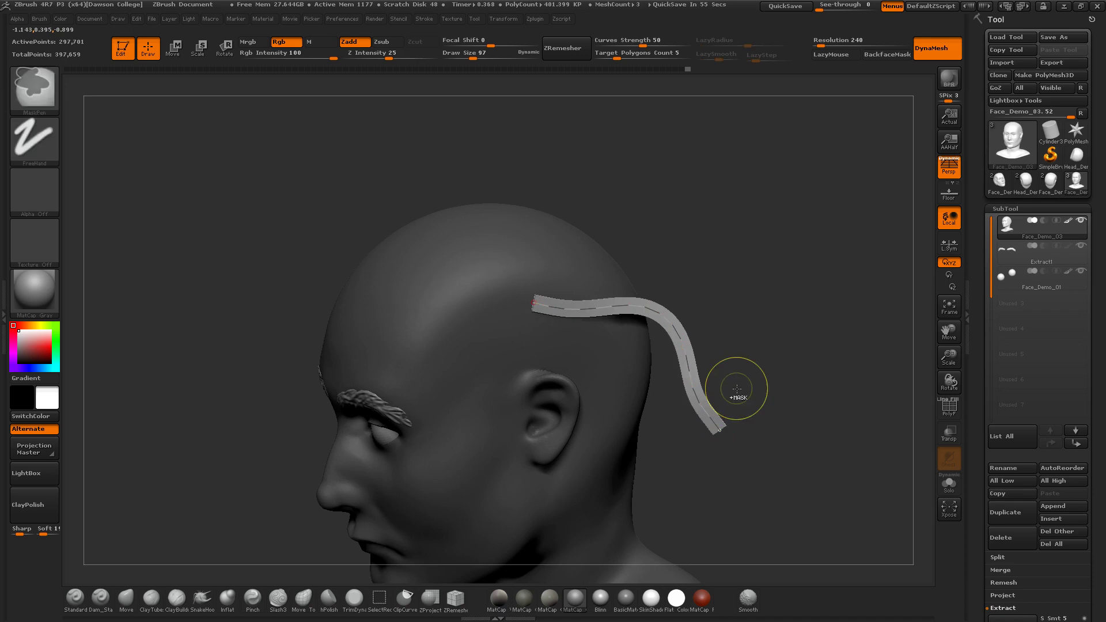
{"action": "key", "text": "ctrl+z"}
Draw an S-shaped hair strip from the temple over the ear and extend it around the back of the head
{"action": "left_click_drag", "start_coordinate": [397, 349], "coordinate": [449, 412]}
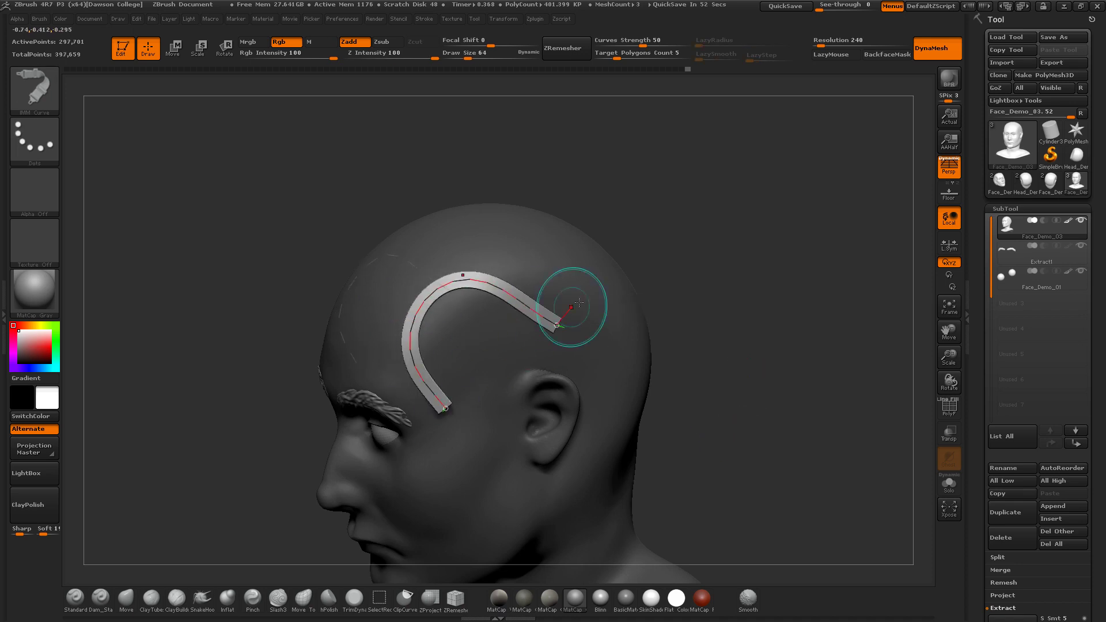
{"action": "right_click_drag", "start_coordinate": [623, 333], "coordinate": [611, 334]}
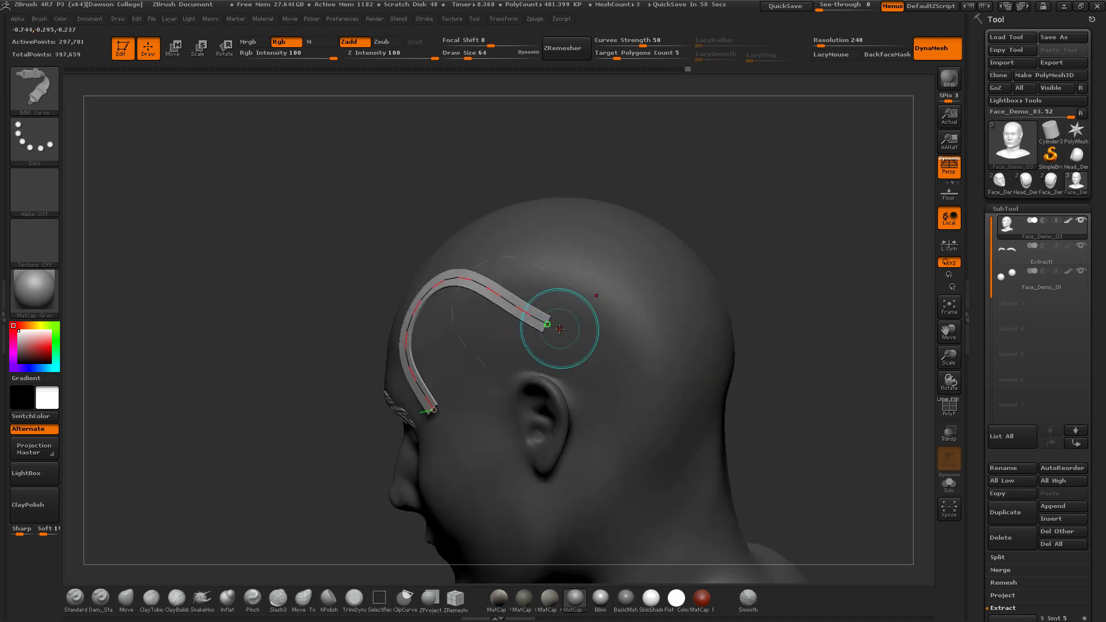
{"action": "left_click_drag", "start_coordinate": [567, 336], "coordinate": [657, 387]}
{"action": "left_click_drag", "start_coordinate": [663, 272], "coordinate": [662, 268]}
{"action": "right_click_drag", "start_coordinate": [734, 344], "coordinate": [771, 353]}
{"action": "left_click_drag", "start_coordinate": [669, 295], "coordinate": [666, 291]}
{"action": "left_click_drag", "start_coordinate": [730, 335], "coordinate": [757, 342]}
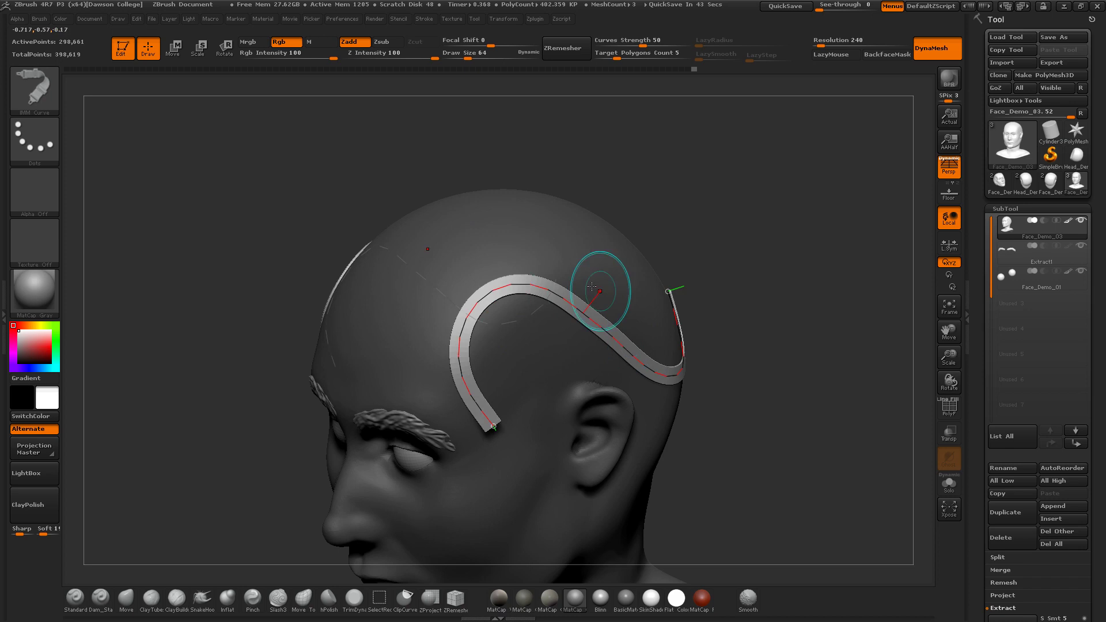
{"action": "left_click", "coordinate": [570, 285]}
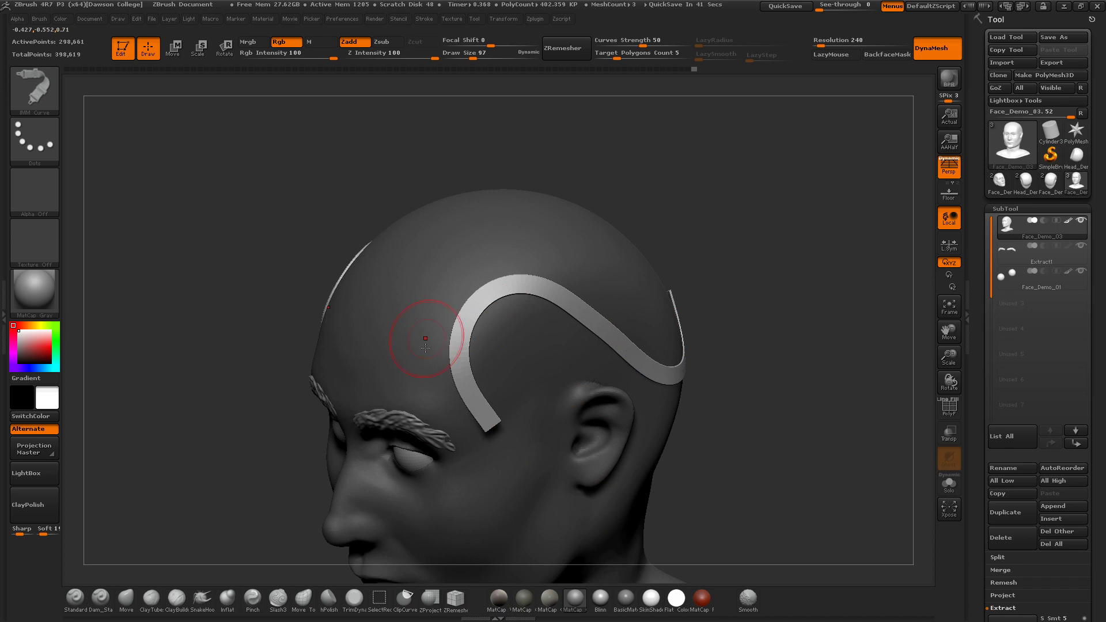
Try two more strips above the S-shaped one, and undo all strips back to the bare head
{"action": "left_click_drag", "start_coordinate": [678, 310], "coordinate": [680, 323]}
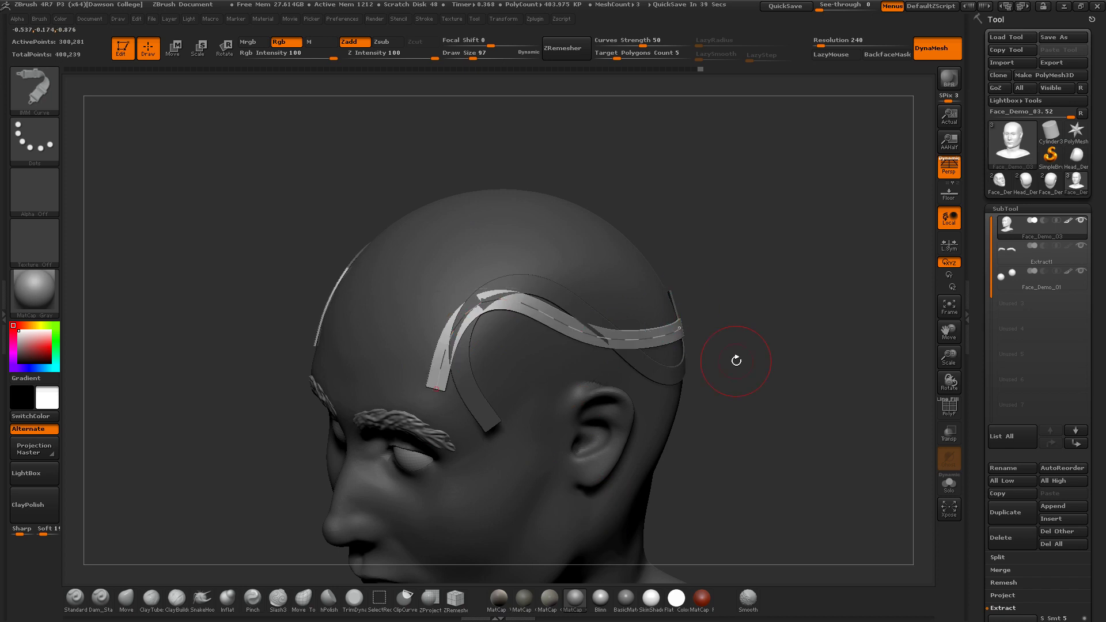
{"action": "left_click", "coordinate": [597, 430]}
{"action": "left_click_drag", "start_coordinate": [680, 245], "coordinate": [689, 247]}
{"action": "left_click", "coordinate": [585, 370]}
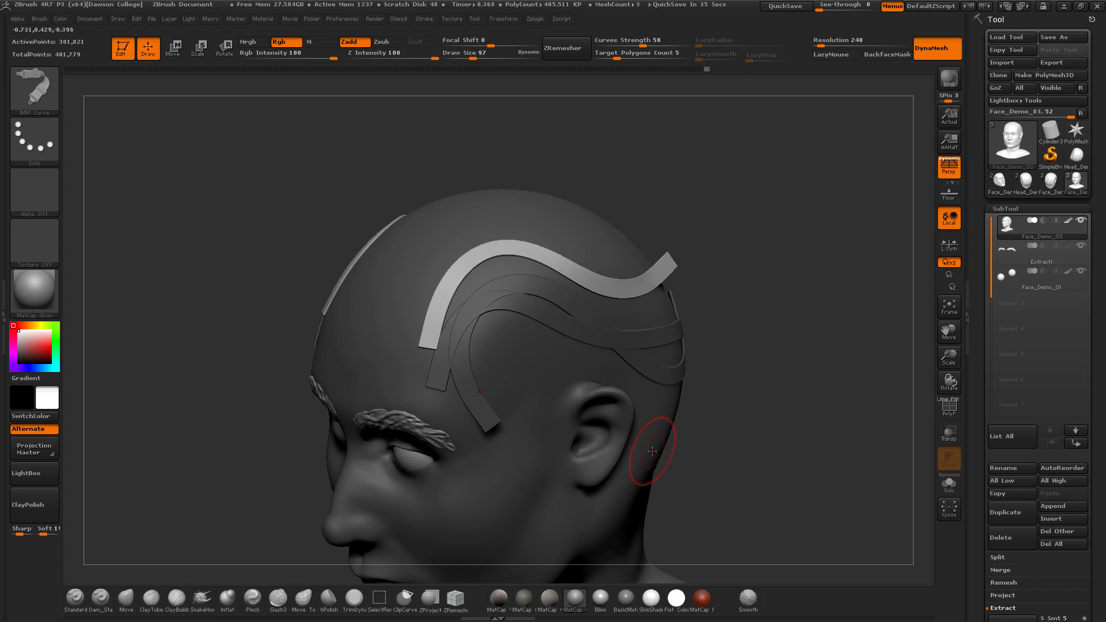
{"action": "key", "text": "ctrl+z"}
{"action": "key", "text": "ctrl+z"}
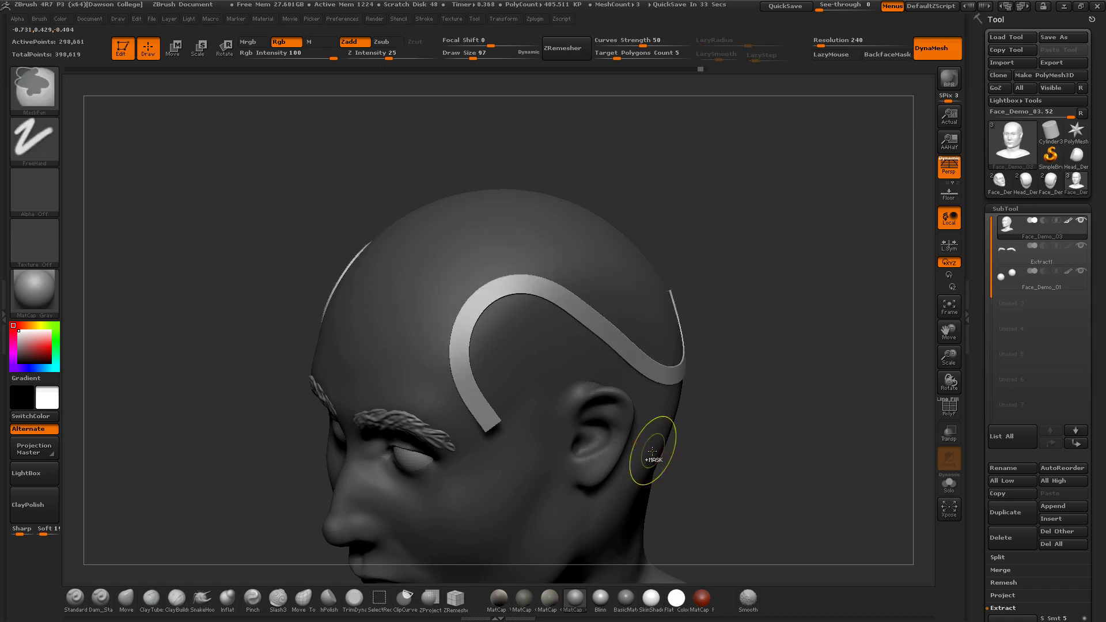
{"action": "key", "text": "ctrl+z"}
{"action": "key", "text": "ctrl+z"}
{"action": "key", "text": "ctrl+z"}
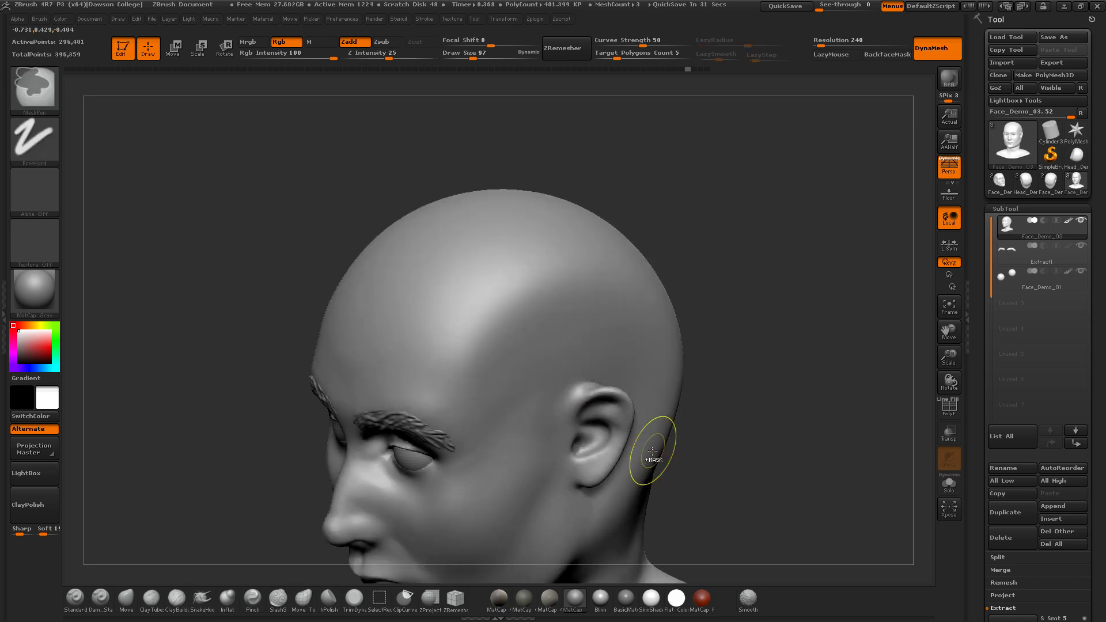
Try wide hair strips over the side of the head with an enlarged draw size, undoing each one
{"action": "left_click_drag", "start_coordinate": [731, 383], "coordinate": [720, 370]}
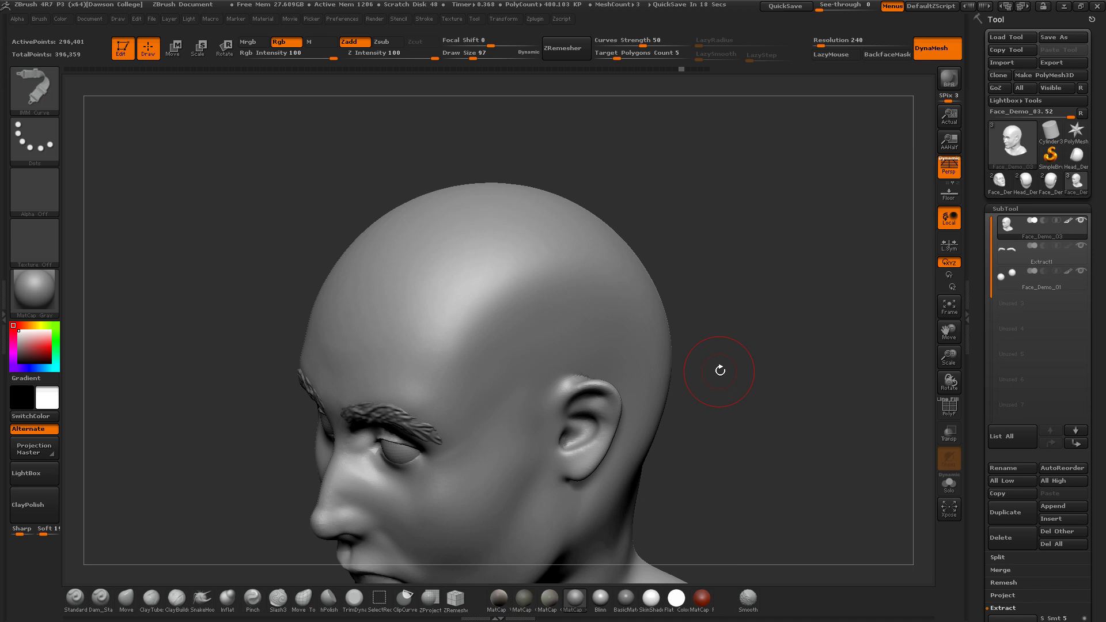
{"action": "left_click_drag", "start_coordinate": [720, 370], "coordinate": [740, 375]}
{"action": "left_click_drag", "start_coordinate": [620, 271], "coordinate": [642, 299]}
{"action": "key", "text": "s"}
{"action": "left_click_drag", "start_coordinate": [480, 301], "coordinate": [501, 302]}
{"action": "left_click_drag", "start_coordinate": [627, 311], "coordinate": [604, 317], "text": "alt"}
{"action": "mouse_move", "coordinate": [416, 328]}
{"action": "left_mouse_down"}
{"action": "mouse_move", "coordinate": [528, 263]}
{"action": "mouse_move", "coordinate": [586, 348]}
{"action": "left_mouse_up"}
{"action": "left_click_drag", "start_coordinate": [662, 346], "coordinate": [642, 357]}
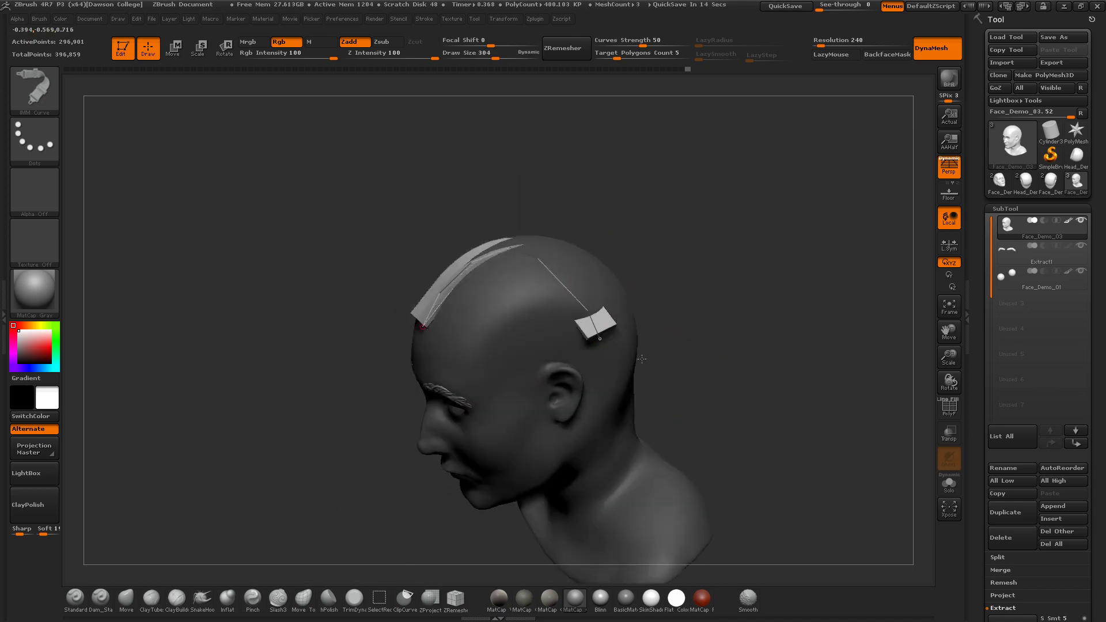
{"action": "key", "text": "ctrl+z"}
{"action": "mouse_move", "coordinate": [434, 316]}
{"action": "left_mouse_down"}
{"action": "mouse_move", "coordinate": [564, 272]}
{"action": "mouse_move", "coordinate": [621, 345]}
{"action": "left_mouse_up"}
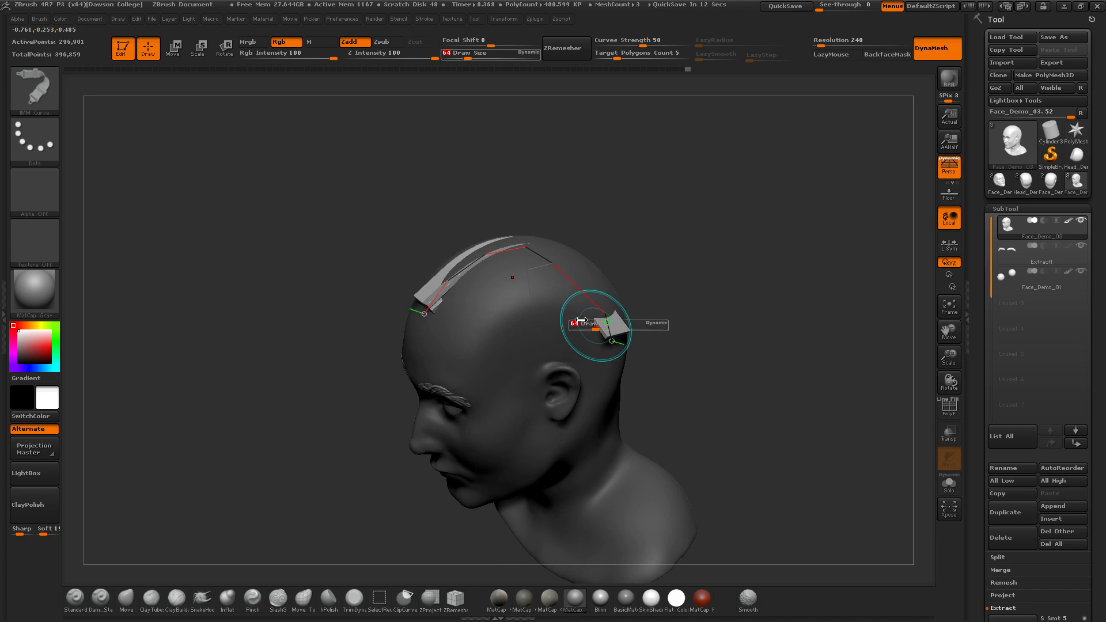
{"action": "key", "text": "ctrl+z"}
Draw a wider hair strip from the forehead over the side of the head and enable the Size curve modifier
{"action": "key", "text": "s"}
{"action": "mouse_move", "coordinate": [486, 325]}
{"action": "left_mouse_down"}
{"action": "mouse_move", "coordinate": [476, 326]}
{"action": "mouse_move", "coordinate": [627, 350]}
{"action": "mouse_move", "coordinate": [700, 345]}
{"action": "mouse_move", "coordinate": [674, 290]}
{"action": "left_mouse_up"}
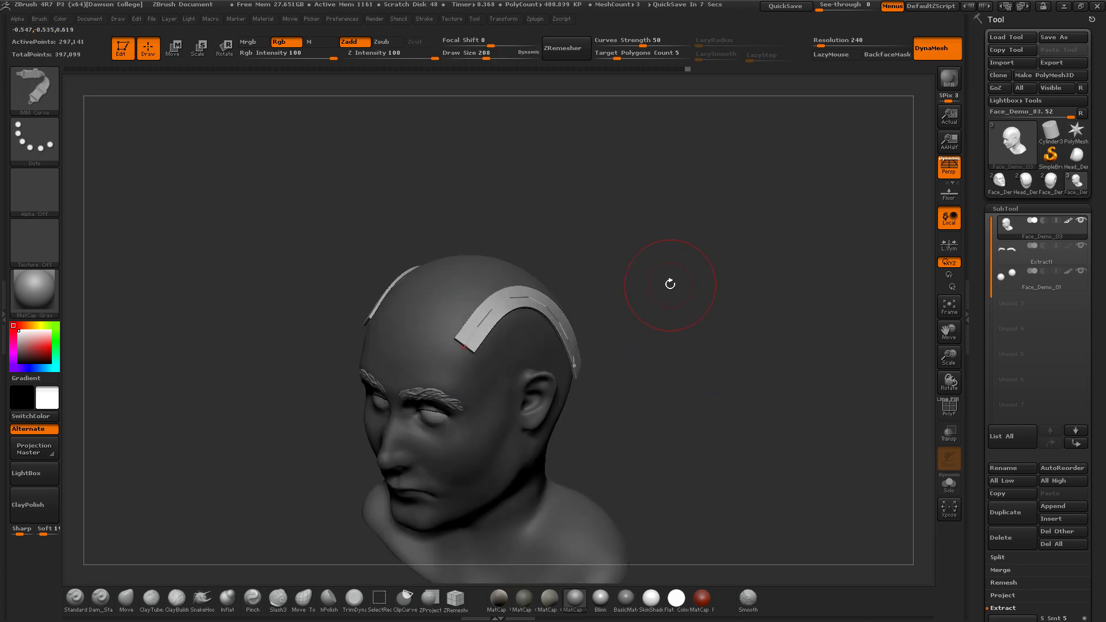
{"action": "left_click", "coordinate": [424, 19]}
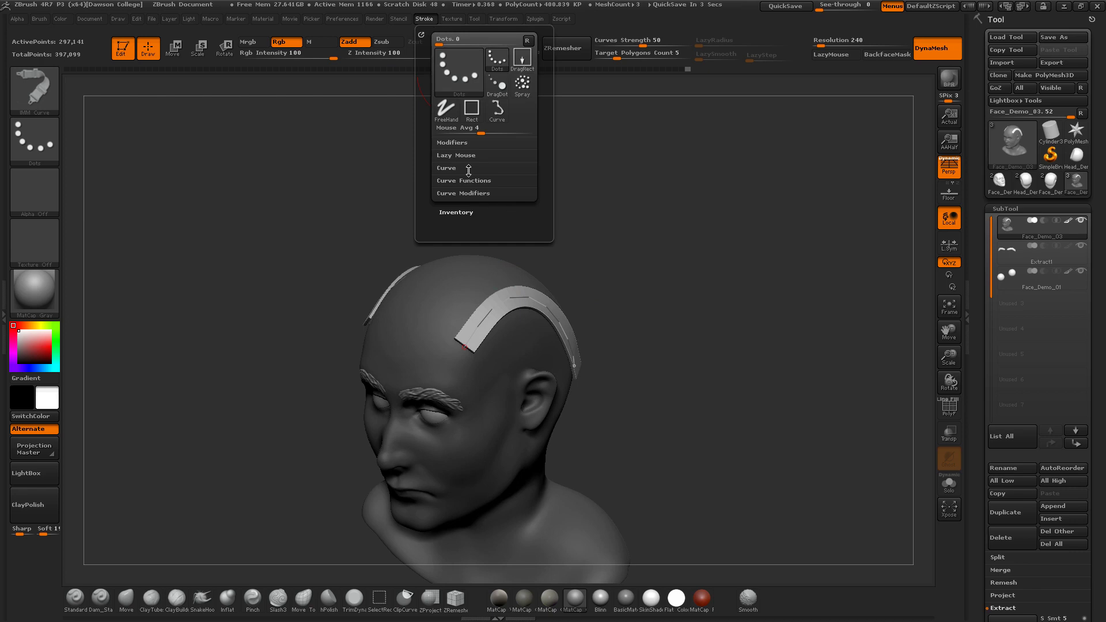
{"action": "left_click", "coordinate": [484, 182]}
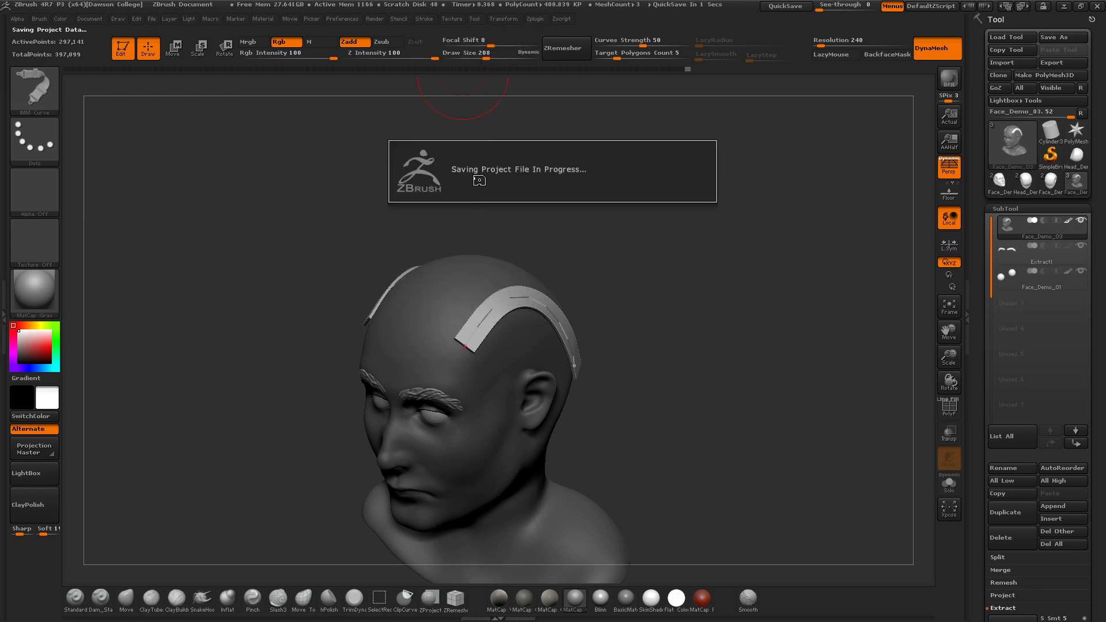
{"action": "left_click", "coordinate": [475, 269]}
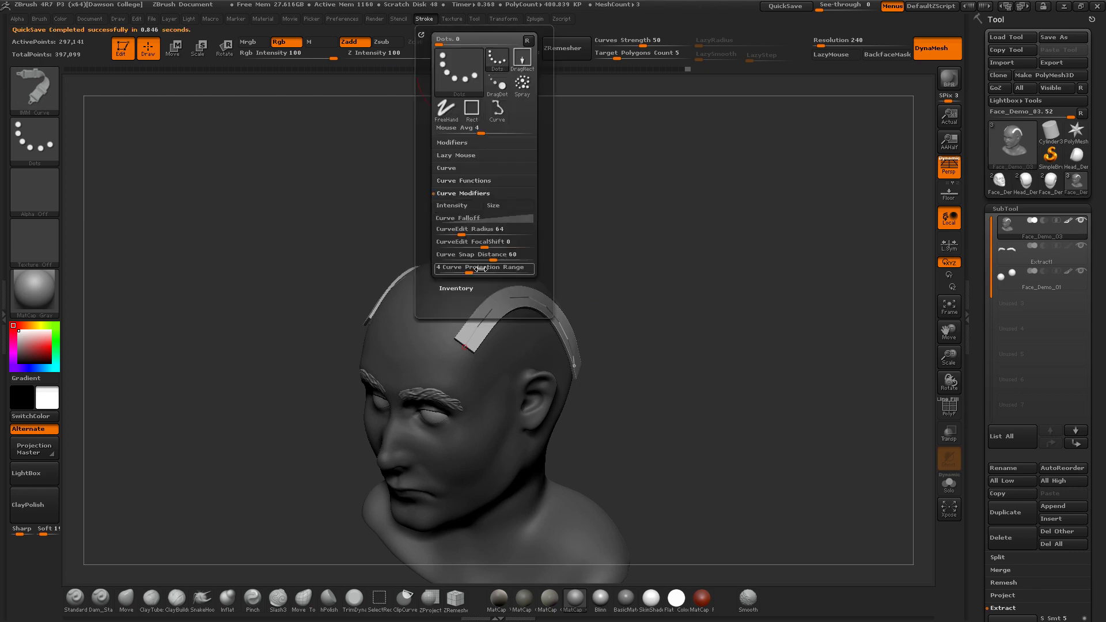
{"action": "left_click", "coordinate": [496, 206]}
{"action": "left_click", "coordinate": [494, 219]}
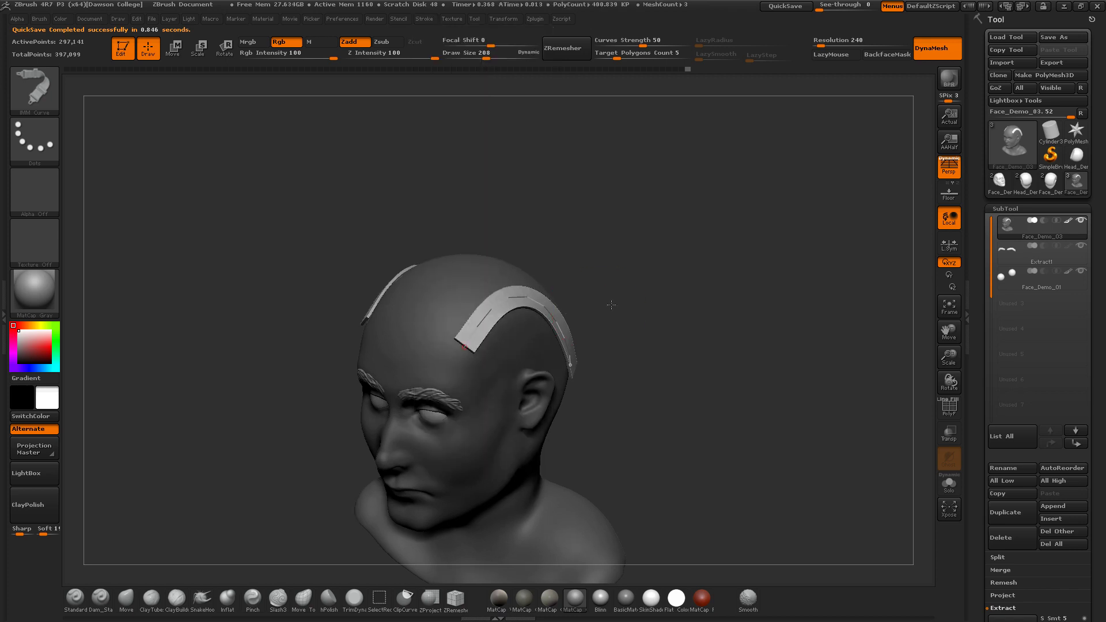
Test the size modifier on the existing strip and on a fresh one, undoing both
{"action": "left_click", "coordinate": [576, 366]}
{"action": "left_click_drag", "start_coordinate": [639, 372], "coordinate": [604, 384]}
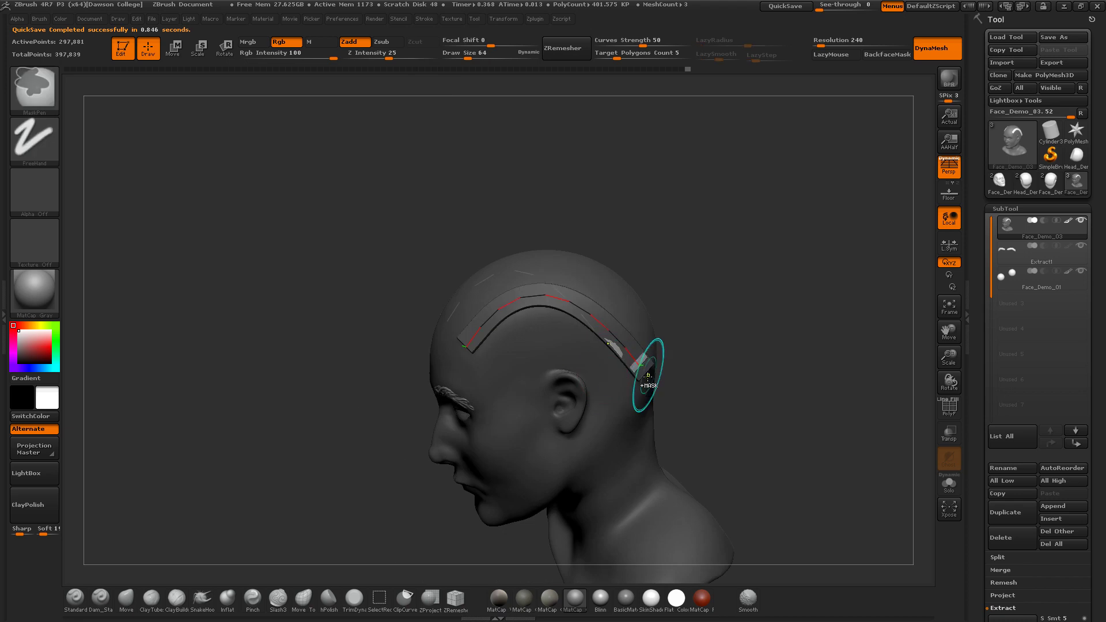
{"action": "left_click", "coordinate": [643, 370]}
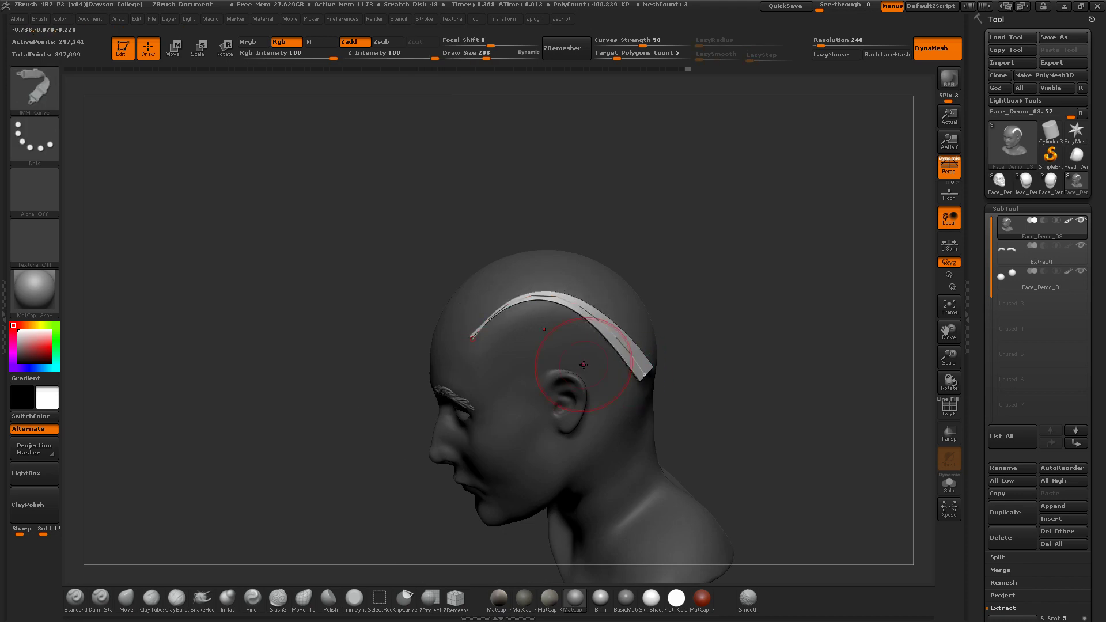
{"action": "key", "text": "ctrl+z"}
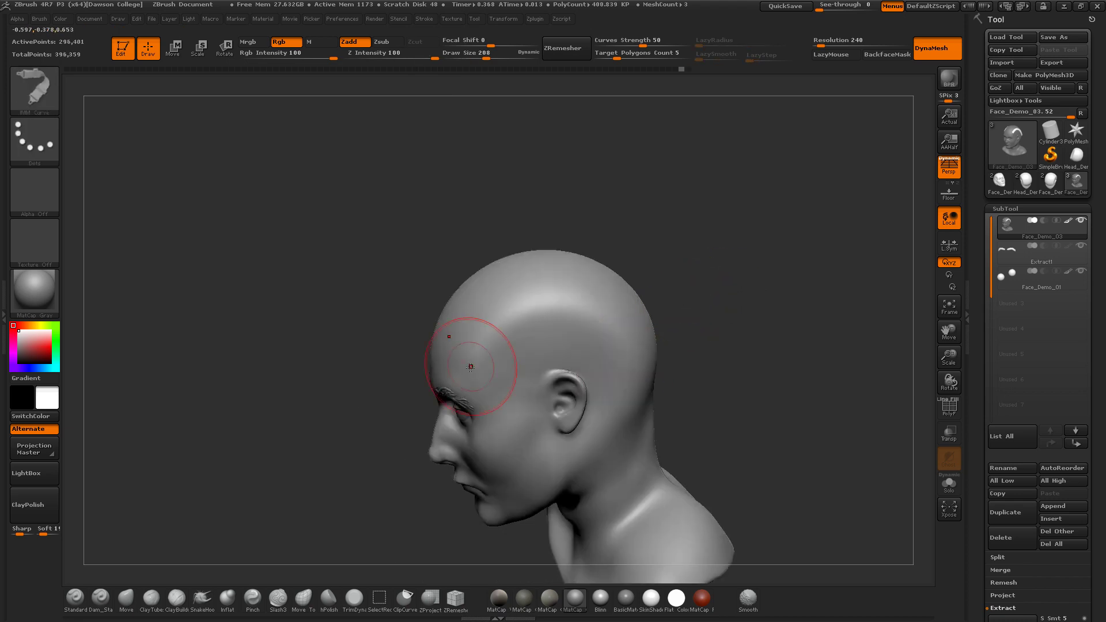
{"action": "mouse_move", "coordinate": [471, 367]}
{"action": "left_mouse_down"}
{"action": "mouse_move", "coordinate": [655, 374]}
{"action": "mouse_move", "coordinate": [711, 313]}
{"action": "left_mouse_up"}
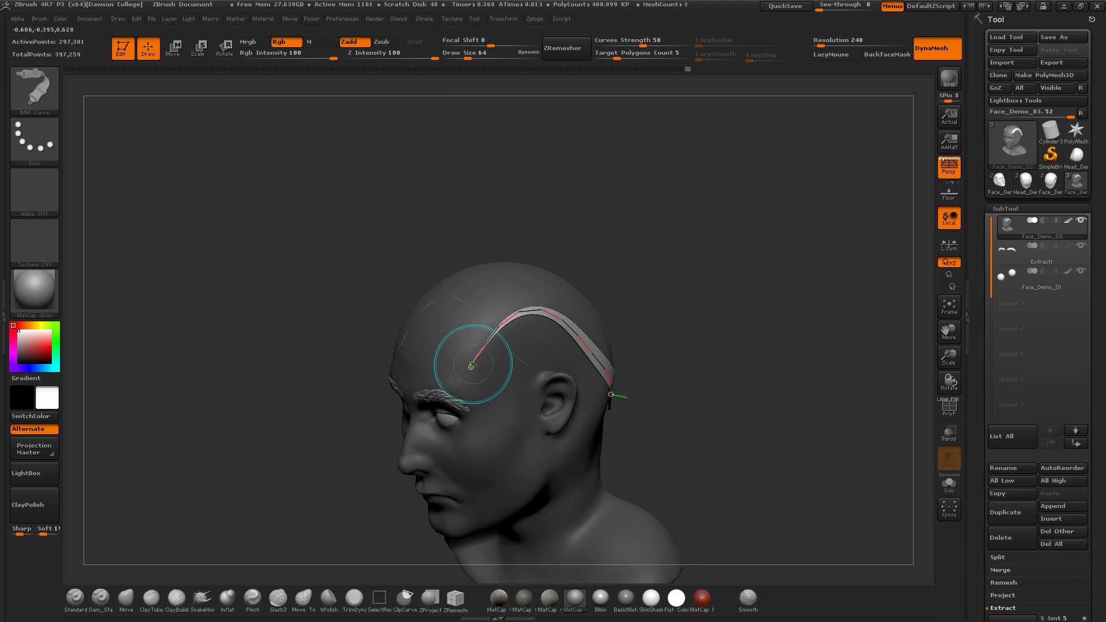
{"action": "key", "text": "ctrl+z"}
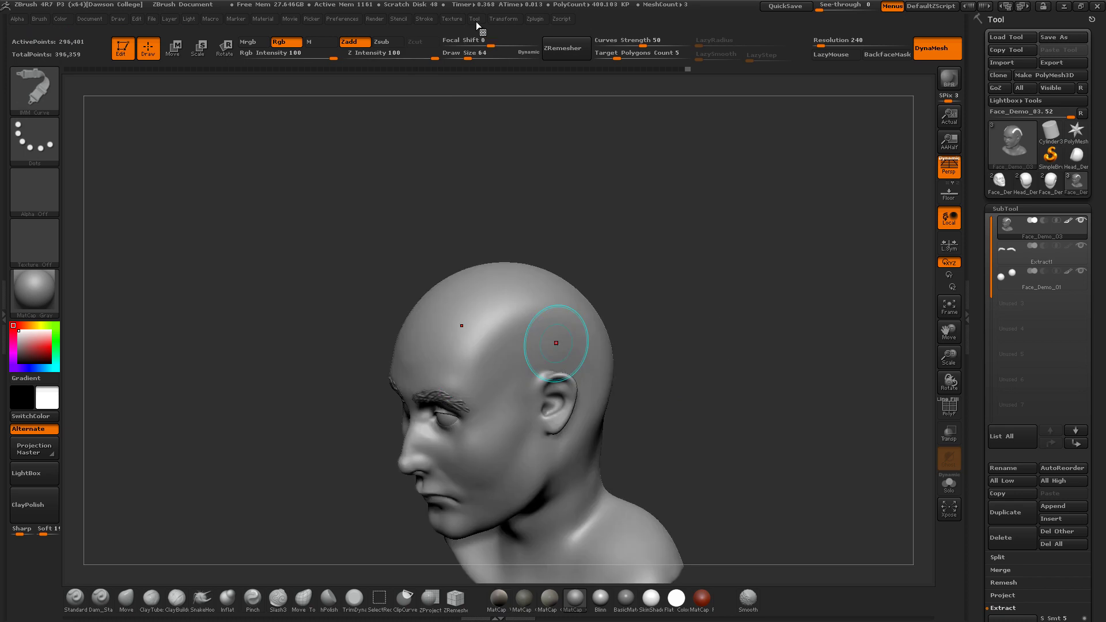
Reverse the Curve Falloff so that hair strips start wide and taper to a point
{"action": "left_click", "coordinate": [430, 20]}
{"action": "left_click_drag", "start_coordinate": [436, 310], "coordinate": [447, 200]}
{"action": "mouse_move", "coordinate": [476, 311]}
{"action": "left_mouse_down"}
{"action": "mouse_move", "coordinate": [534, 214]}
{"action": "mouse_move", "coordinate": [534, 318]}
{"action": "left_mouse_up"}
{"action": "left_click_drag", "start_coordinate": [697, 280], "coordinate": [689, 271]}
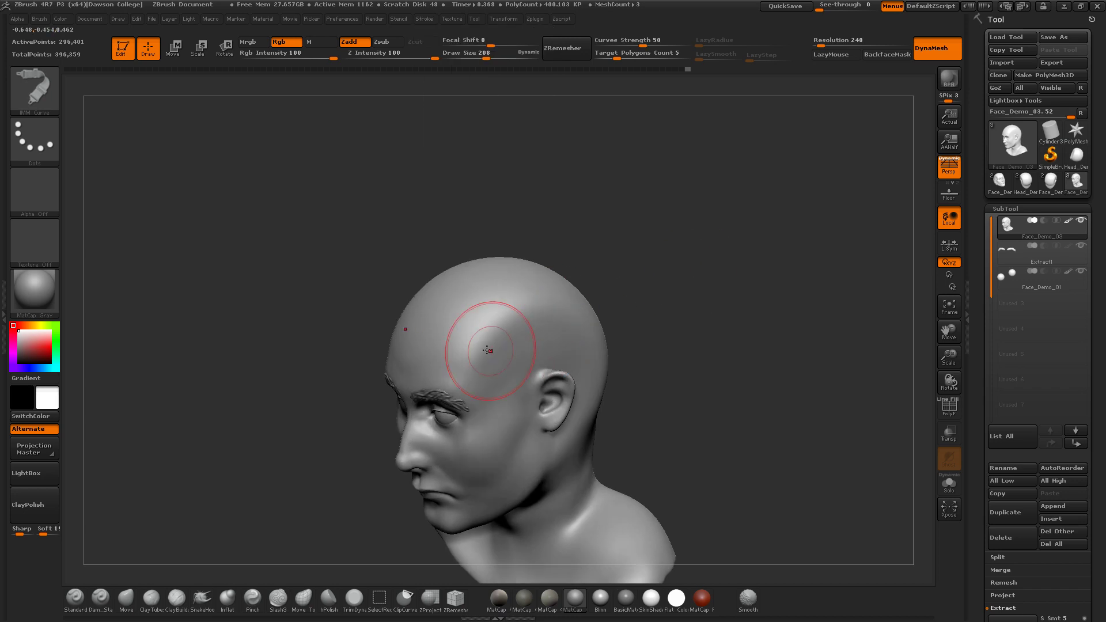
Draw two overlapping tapered hair strands from the temple over the ear, trailing off behind the head
{"action": "mouse_move", "coordinate": [468, 372]}
{"action": "left_mouse_down"}
{"action": "mouse_move", "coordinate": [513, 296]}
{"action": "mouse_move", "coordinate": [720, 423]}
{"action": "left_mouse_up"}
{"action": "left_click_drag", "start_coordinate": [750, 338], "coordinate": [667, 281]}
{"action": "left_click_drag", "start_coordinate": [421, 294], "coordinate": [527, 426]}
{"action": "mouse_move", "coordinate": [649, 397]}
{"action": "left_mouse_down"}
{"action": "mouse_move", "coordinate": [645, 308]}
{"action": "mouse_move", "coordinate": [615, 336]}
{"action": "mouse_move", "coordinate": [490, 319]}
{"action": "left_mouse_up"}
{"action": "left_click", "coordinate": [488, 400]}
{"action": "left_click_drag", "start_coordinate": [639, 221], "coordinate": [625, 258]}
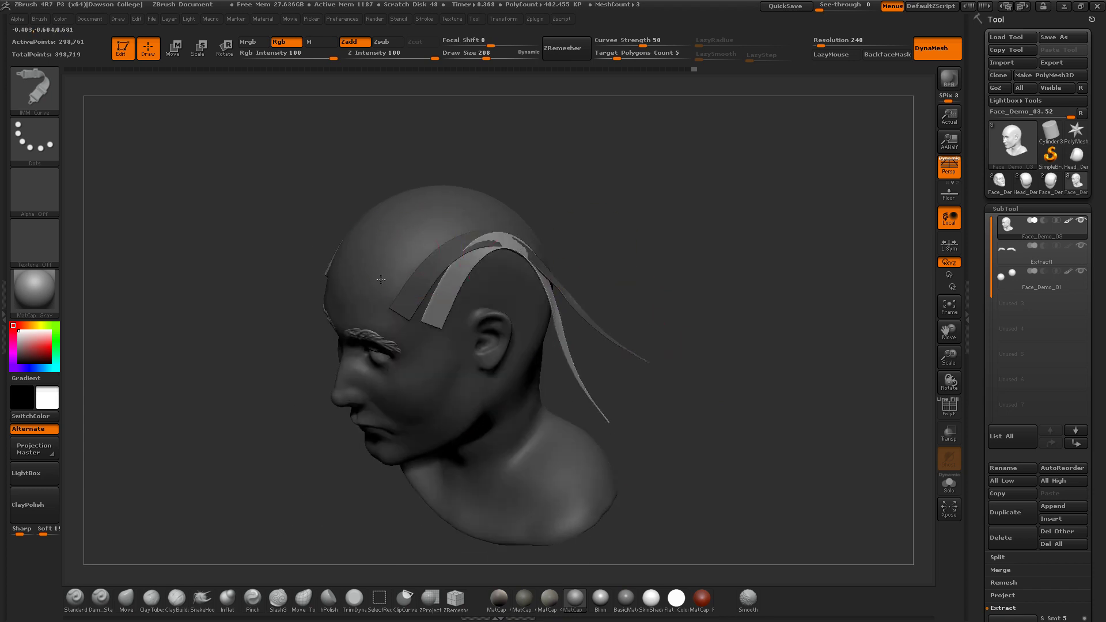
Draw a tapered strand from higher on the hairline that arches back beyond the head, undoing the first attempt
{"action": "left_click_drag", "start_coordinate": [386, 249], "coordinate": [615, 390]}
{"action": "left_click_drag", "start_coordinate": [652, 252], "coordinate": [676, 279]}
{"action": "key", "text": "ctrl+z"}
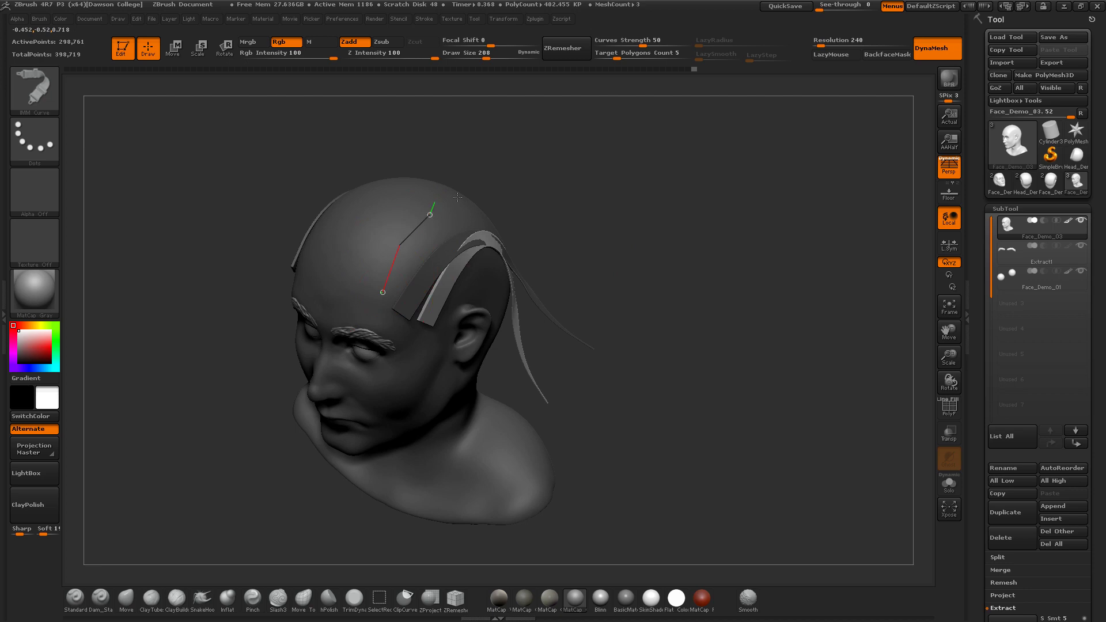
{"action": "mouse_move", "coordinate": [528, 200]}
{"action": "left_mouse_down"}
{"action": "mouse_move", "coordinate": [620, 365]}
{"action": "mouse_move", "coordinate": [595, 374]}
{"action": "left_mouse_up"}
{"action": "mouse_move", "coordinate": [632, 316]}
{"action": "left_mouse_down"}
{"action": "mouse_move", "coordinate": [668, 324]}
{"action": "mouse_move", "coordinate": [662, 368]}
{"action": "mouse_move", "coordinate": [672, 343]}
{"action": "mouse_move", "coordinate": [619, 350]}
{"action": "left_mouse_up"}
{"action": "left_click", "coordinate": [590, 285]}
{"action": "left_click_drag", "start_coordinate": [712, 174], "coordinate": [718, 275], "text": "alt"}
{"action": "left_click_drag", "start_coordinate": [705, 237], "coordinate": [692, 285]}
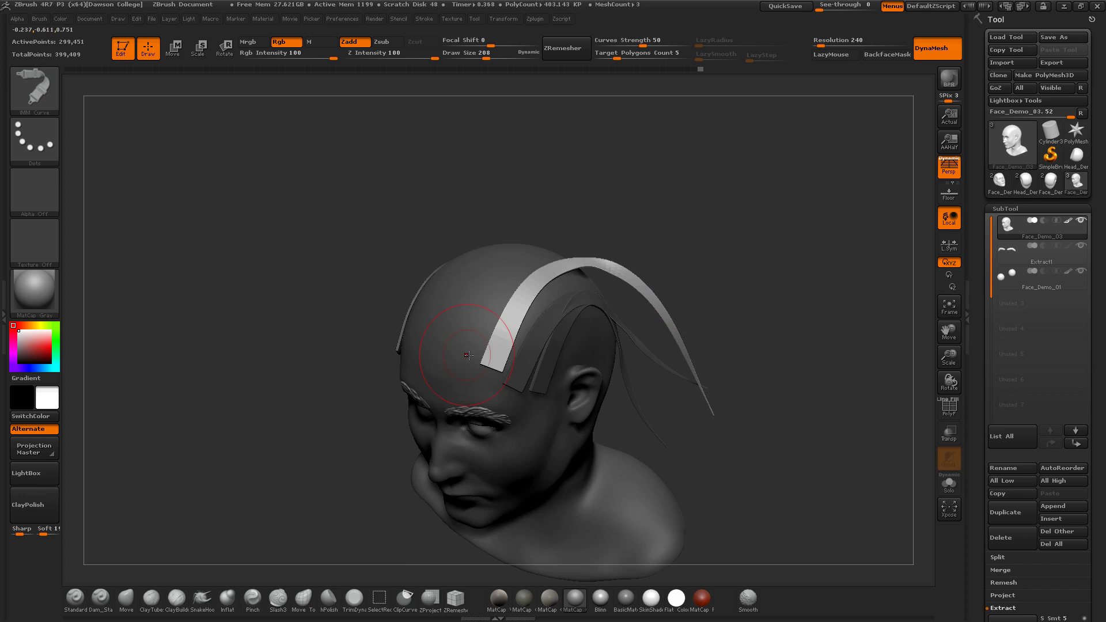
Add two more tapered strands beside the others, moving along the hairline toward the middle of the forehead
{"action": "left_click_drag", "start_coordinate": [646, 386], "coordinate": [653, 407]}
{"action": "mouse_move", "coordinate": [724, 356]}
{"action": "left_mouse_down"}
{"action": "mouse_move", "coordinate": [738, 354]}
{"action": "mouse_move", "coordinate": [734, 331]}
{"action": "left_mouse_up"}
{"action": "left_click", "coordinate": [465, 278]}
{"action": "left_click_drag", "start_coordinate": [581, 197], "coordinate": [566, 245]}
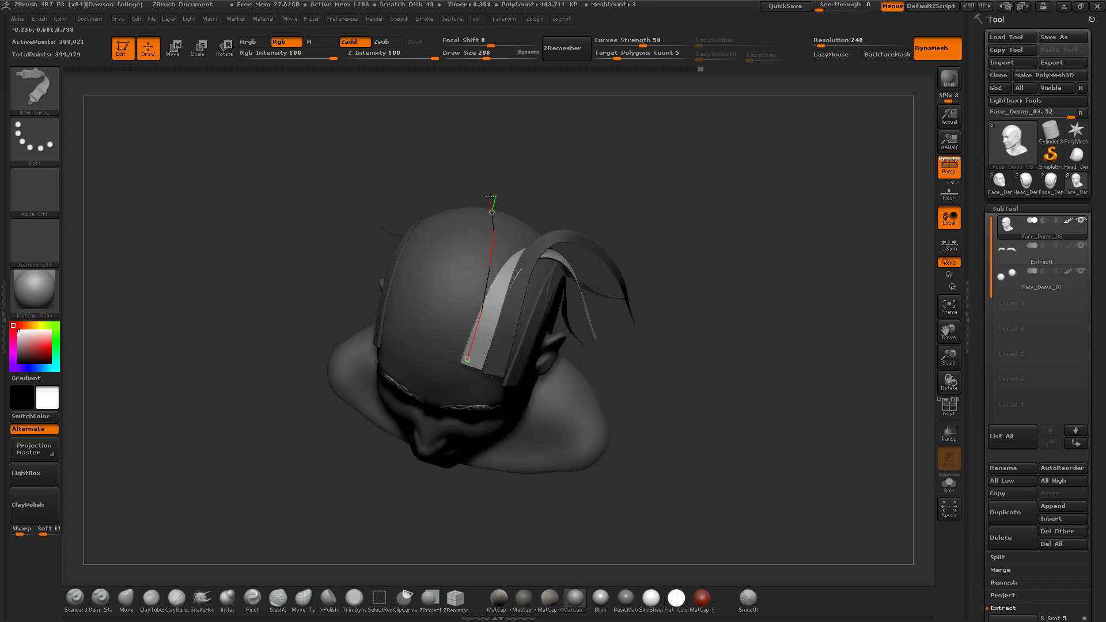
{"action": "mouse_move", "coordinate": [605, 192]}
{"action": "left_mouse_down"}
{"action": "mouse_move", "coordinate": [560, 200]}
{"action": "mouse_move", "coordinate": [549, 238]}
{"action": "left_mouse_up"}
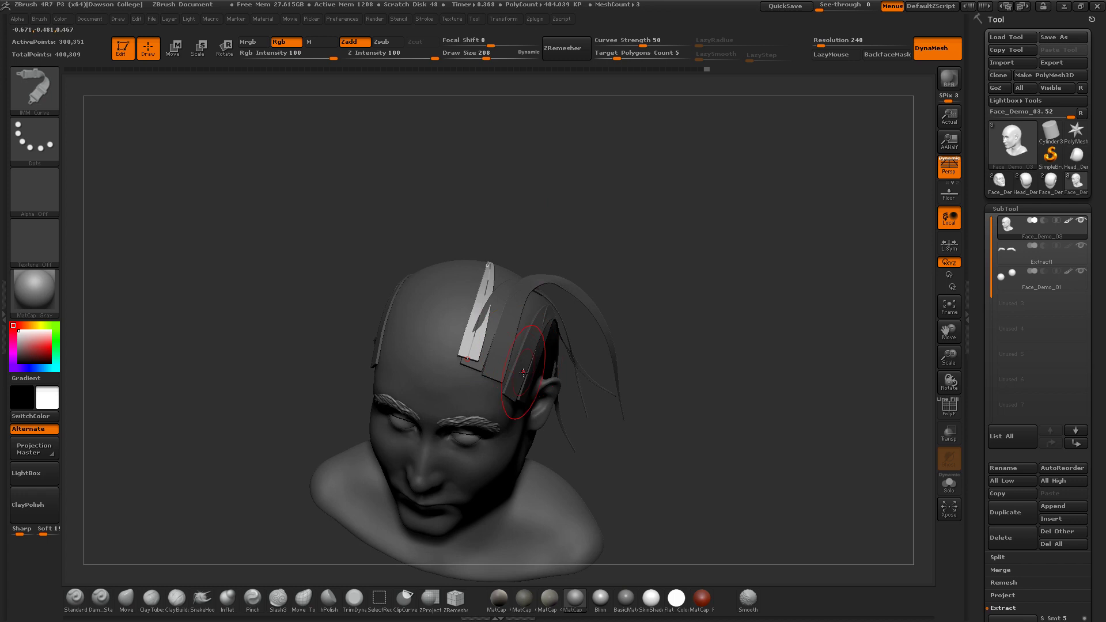
Draw a tapered strand rising from the hairline near the middle of the forehead and drop its curve
{"action": "left_click_drag", "start_coordinate": [425, 213], "coordinate": [520, 244]}
{"action": "left_click_drag", "start_coordinate": [347, 219], "coordinate": [502, 296]}
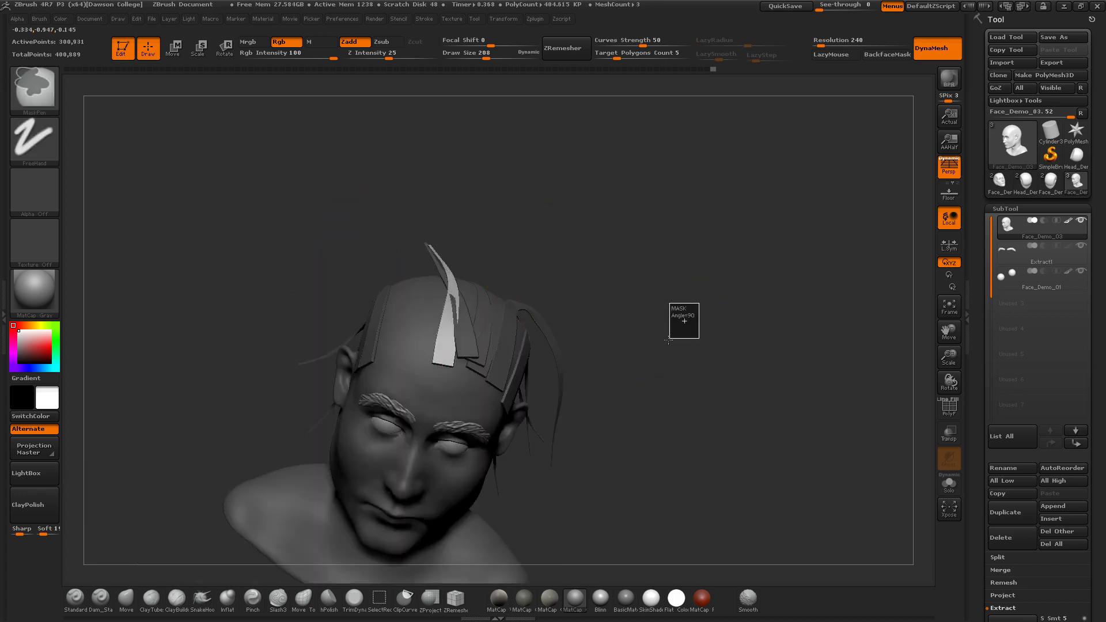
{"action": "mouse_move", "coordinate": [659, 347]}
{"action": "left_mouse_down"}
{"action": "mouse_move", "coordinate": [639, 370]}
{"action": "mouse_move", "coordinate": [605, 304]}
{"action": "left_mouse_up"}
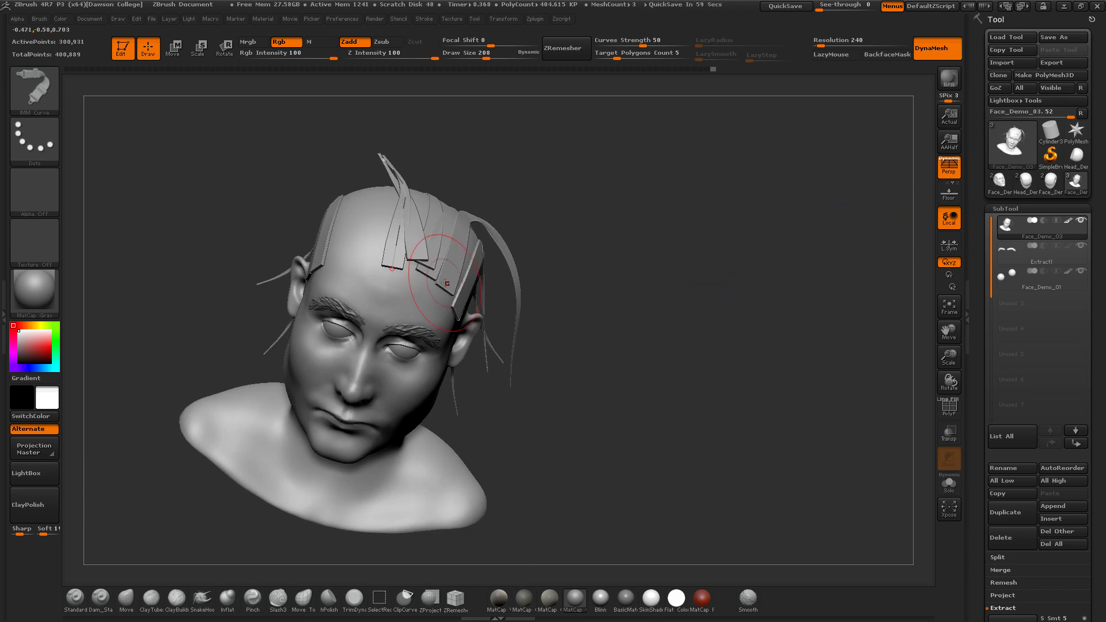
{"action": "left_click", "coordinate": [428, 299]}
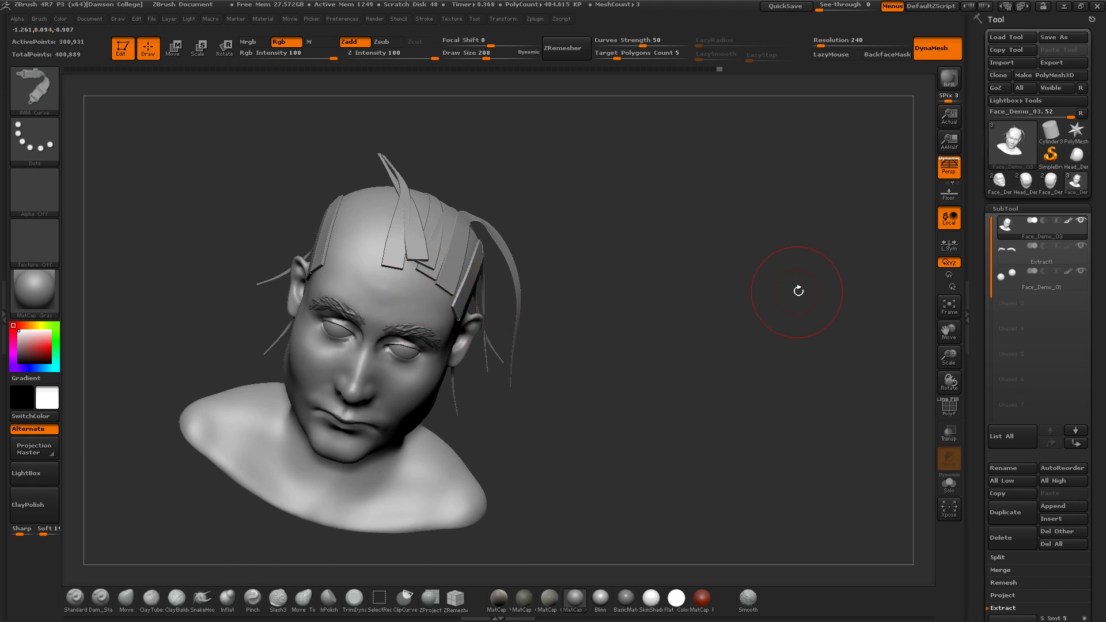
Split the combined bust and hair subtool into separate subtools with Split To Similar Parts
{"action": "left_click_drag", "start_coordinate": [978, 444], "coordinate": [978, 333]}
{"action": "left_click", "coordinate": [997, 448]}
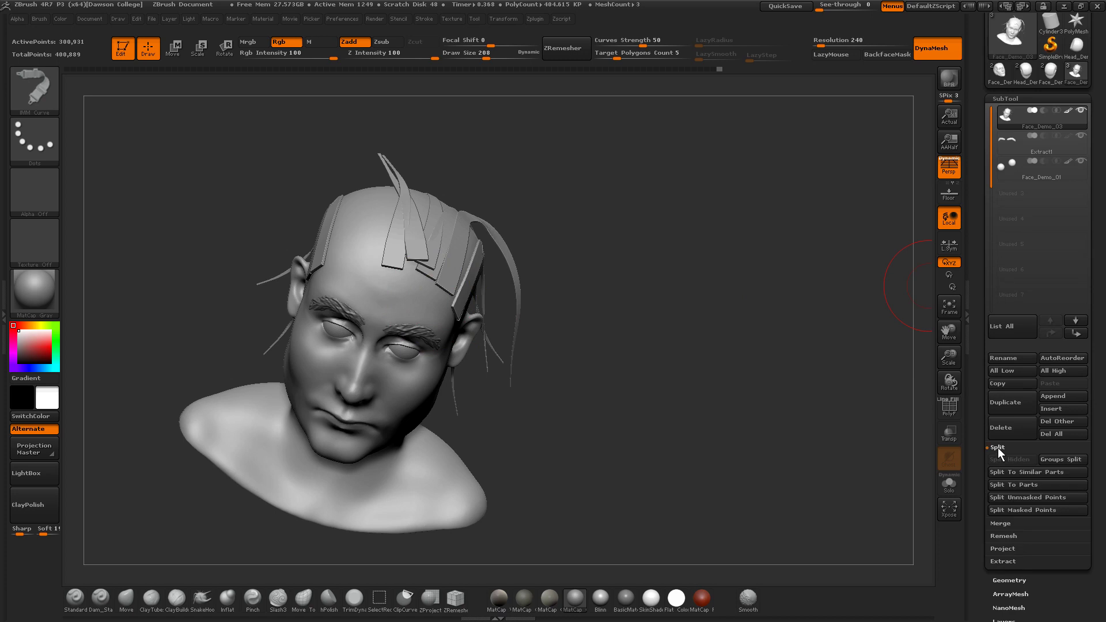
{"action": "left_click", "coordinate": [1037, 471]}
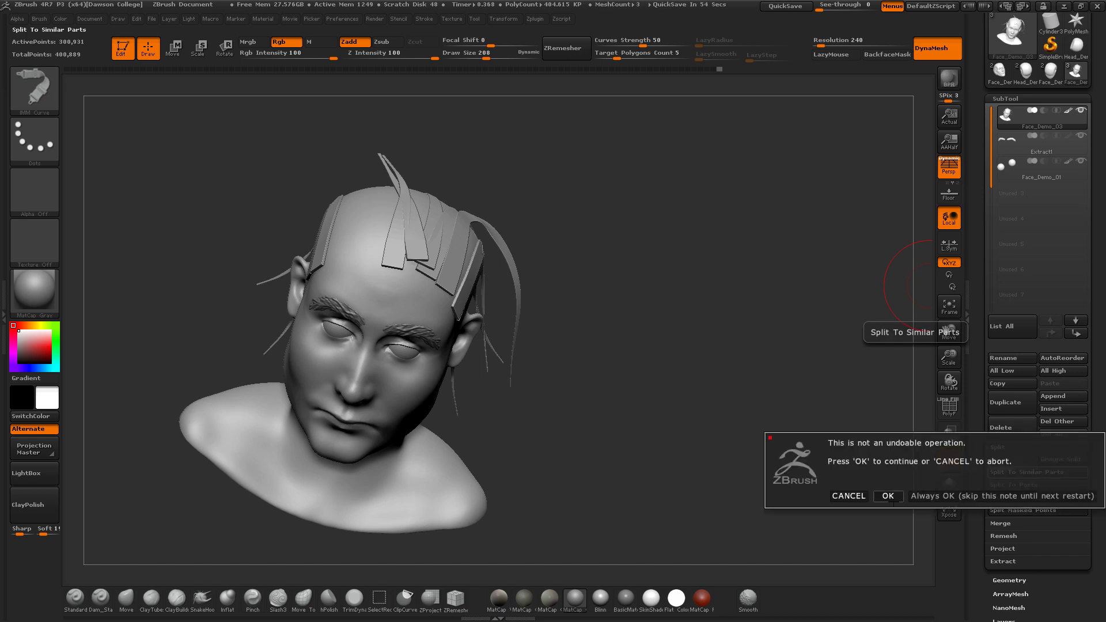
{"action": "left_click", "coordinate": [887, 496]}
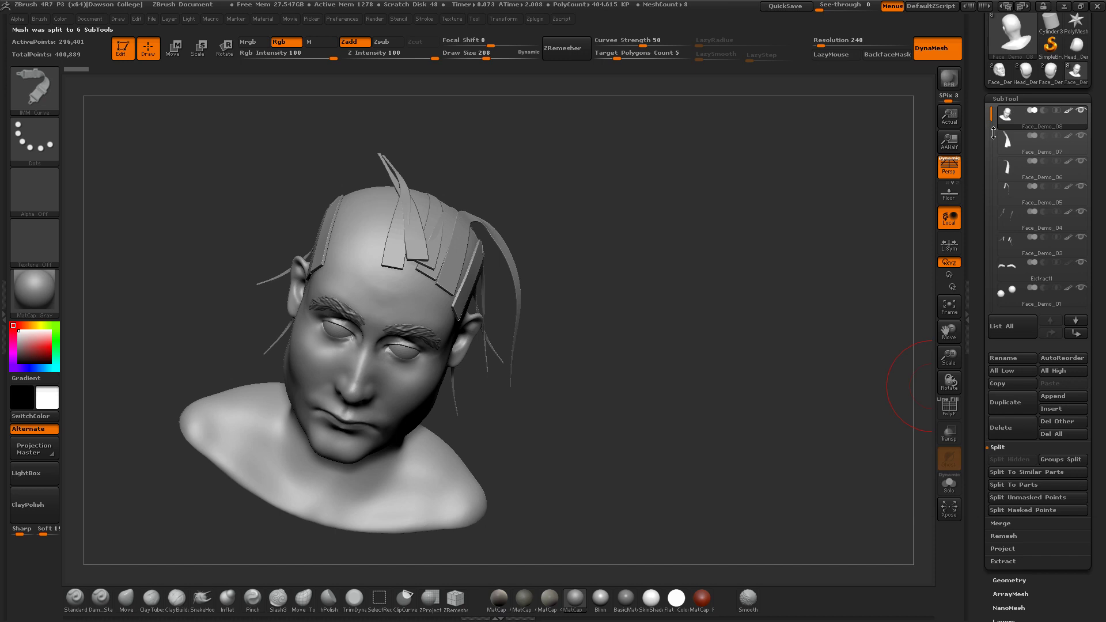
Merge the separated hair strand subtools down into a single hair subtool, keeping the head separate
{"action": "left_click", "coordinate": [1020, 145]}
{"action": "left_click", "coordinate": [1008, 170]}
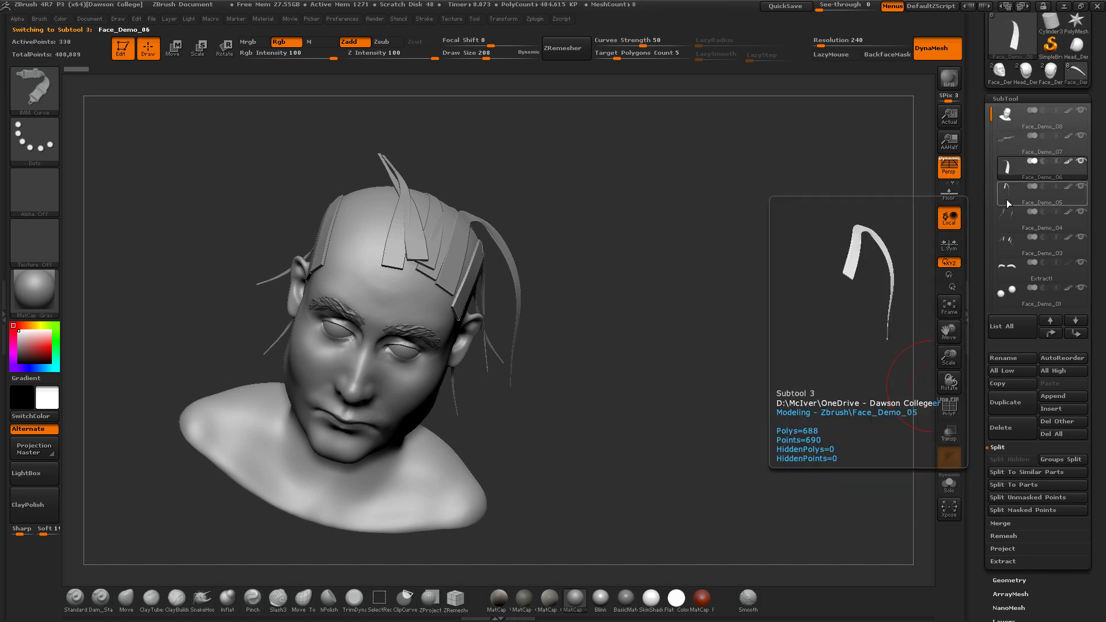
{"action": "left_click", "coordinate": [1011, 151]}
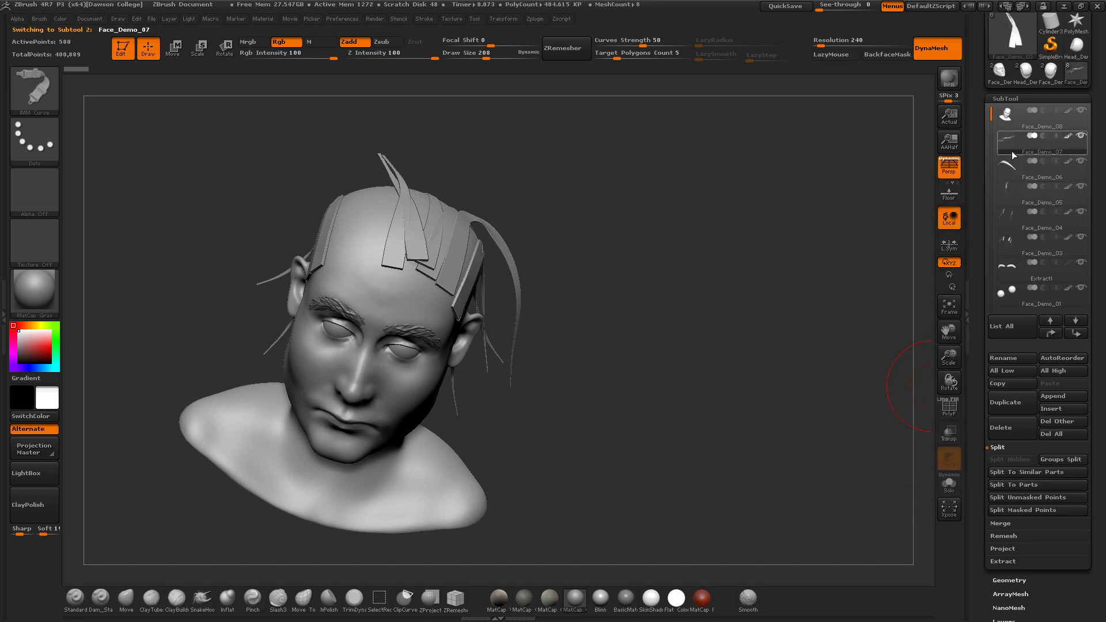
{"action": "left_click", "coordinate": [1010, 523]}
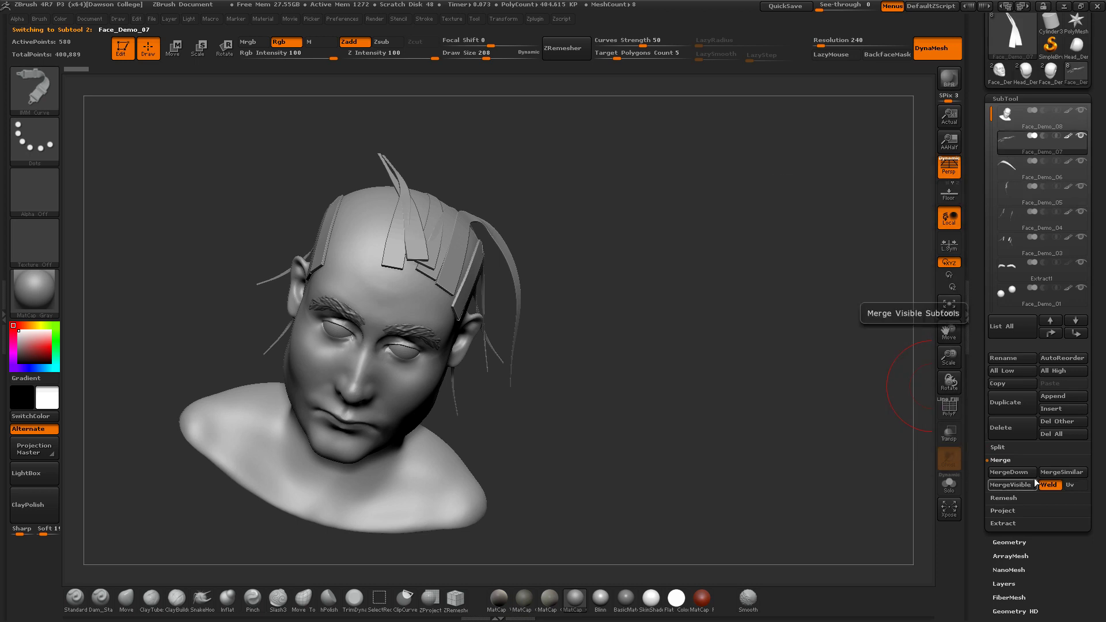
{"action": "left_click", "coordinate": [1019, 472]}
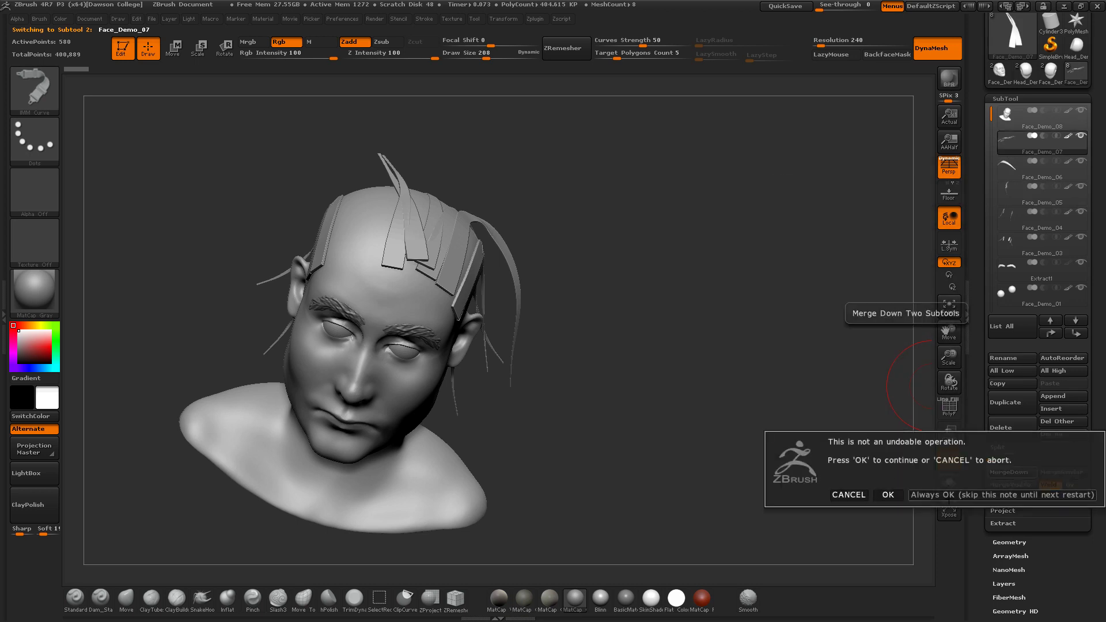
{"action": "left_click", "coordinate": [1017, 494]}
{"action": "left_click", "coordinate": [1019, 472]}
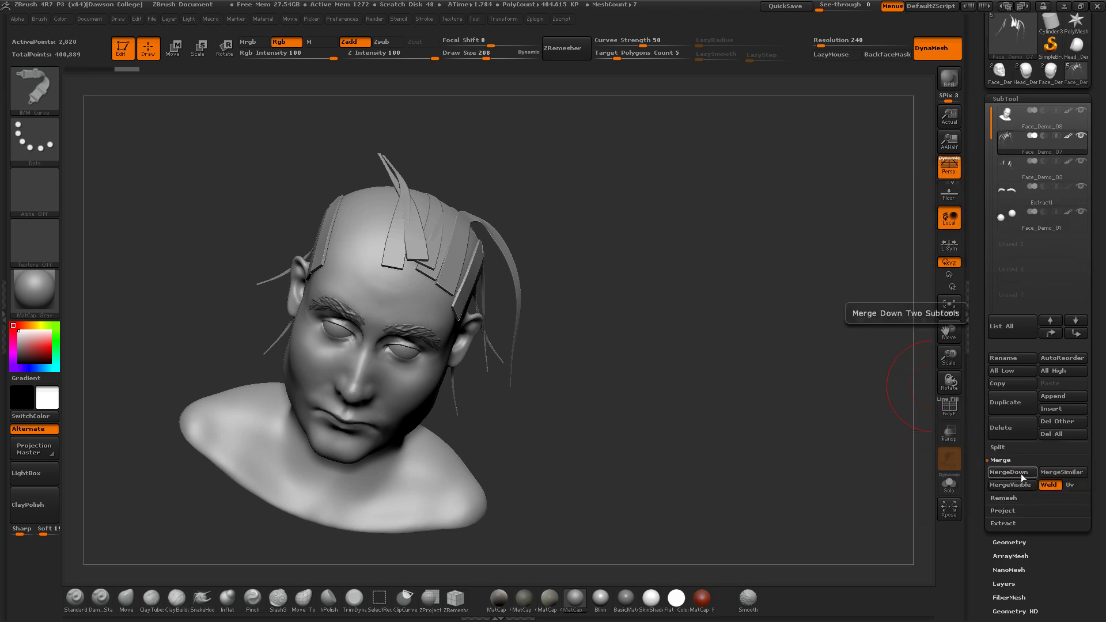
{"action": "left_click", "coordinate": [1020, 473]}
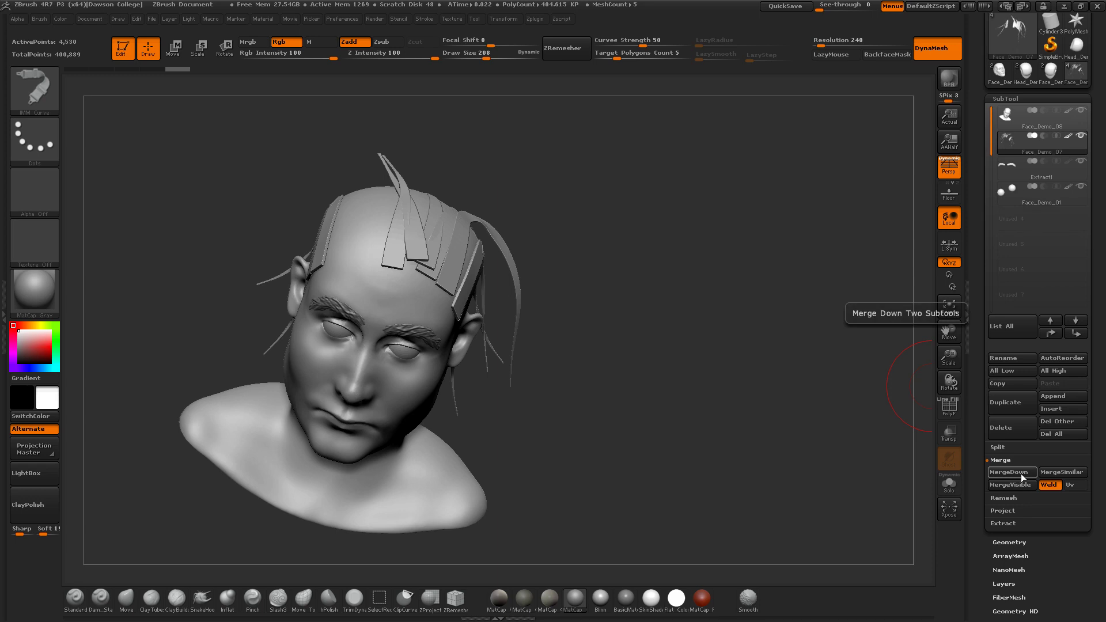
View the head subtool in Solo, merge it down with the hair strand subtool, and turn Solo off
{"action": "left_click_drag", "start_coordinate": [870, 368], "coordinate": [667, 297]}
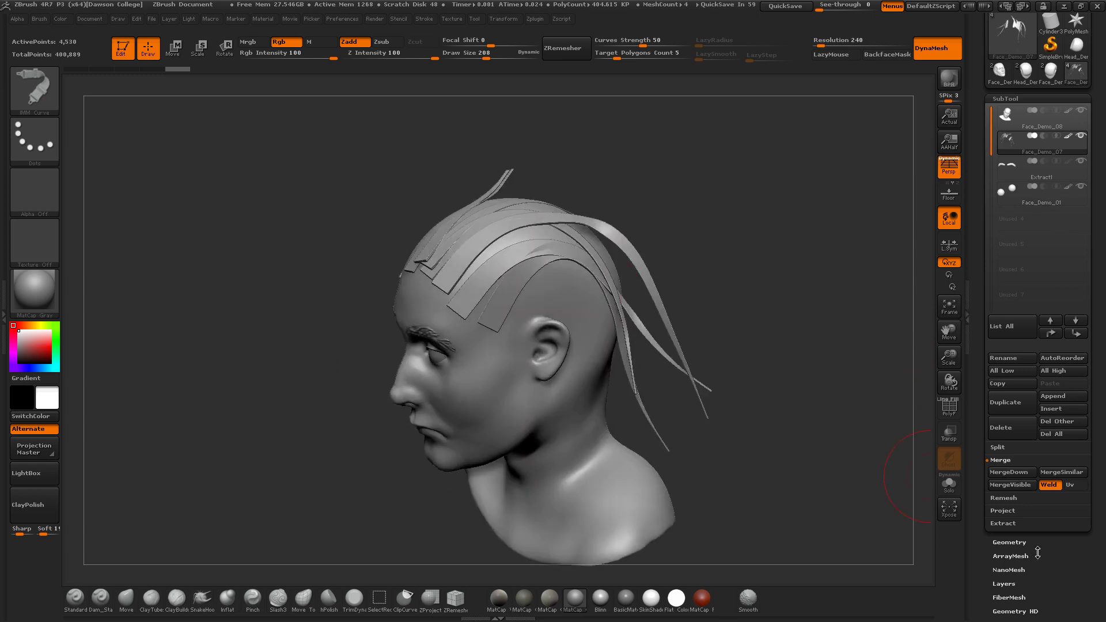
{"action": "left_click", "coordinate": [949, 483]}
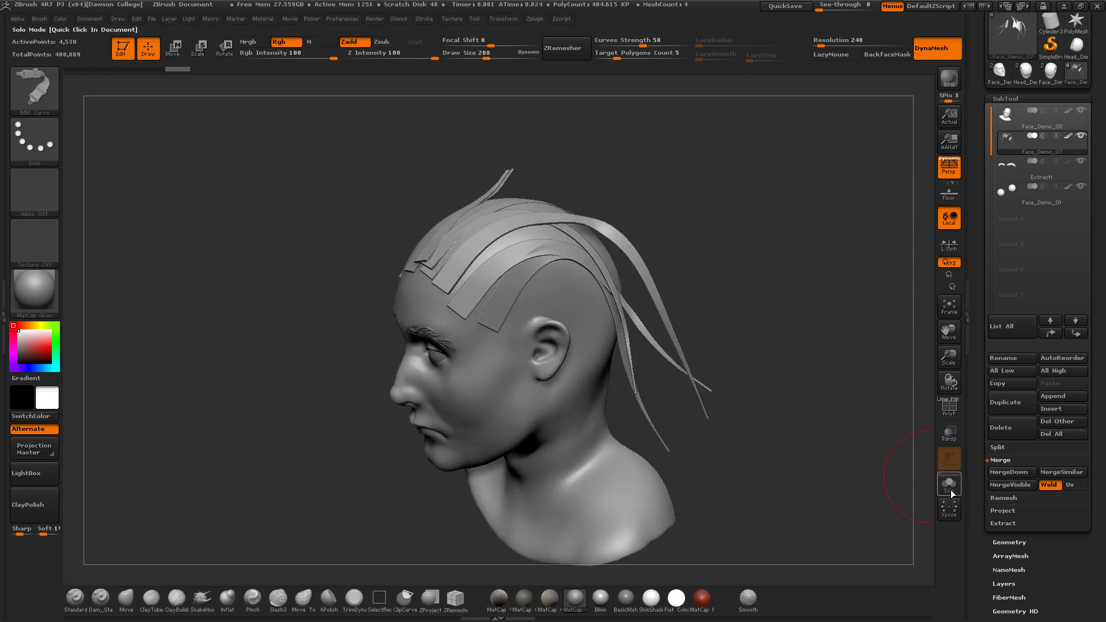
{"action": "left_click", "coordinate": [1026, 122]}
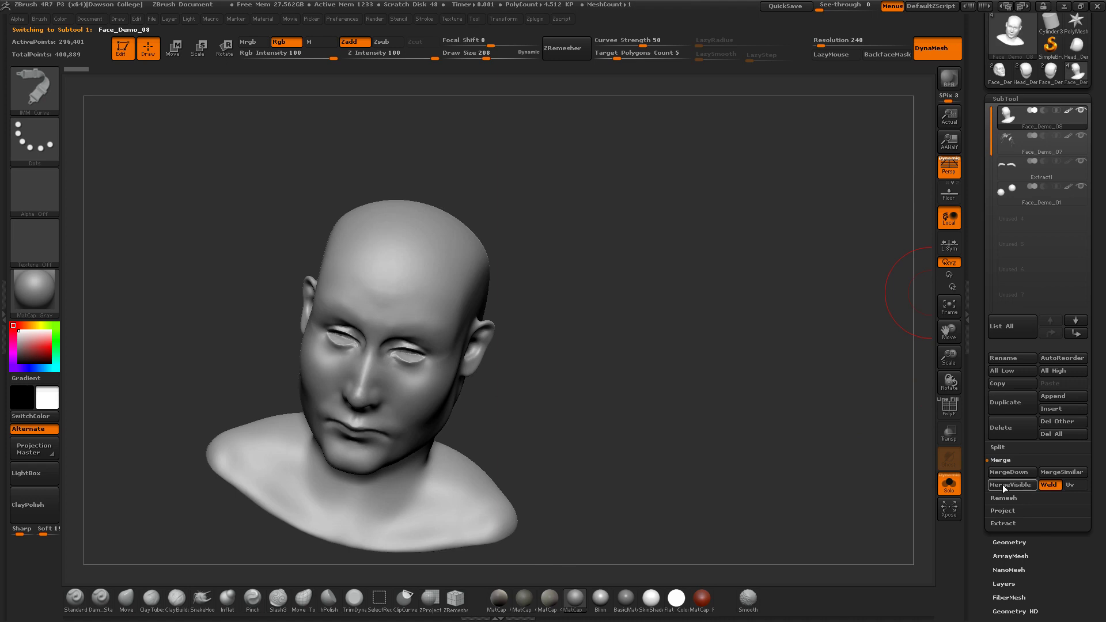
{"action": "left_click", "coordinate": [1011, 474]}
{"action": "mouse_move", "coordinate": [558, 336]}
{"action": "left_mouse_down"}
{"action": "mouse_move", "coordinate": [604, 348]}
{"action": "mouse_move", "coordinate": [565, 344]}
{"action": "left_mouse_up"}
{"action": "left_click", "coordinate": [948, 484]}
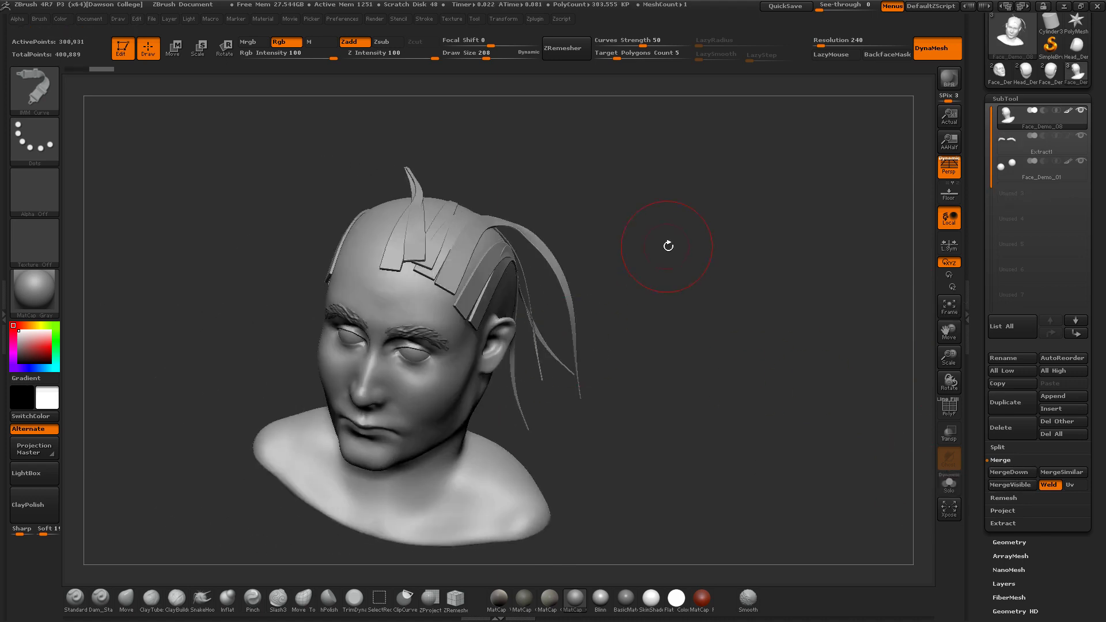
Hide the head so only the hair strands stay visible, and separate the two with Split Hidden
{"action": "left_click_drag", "start_coordinate": [642, 254], "coordinate": [437, 274]}
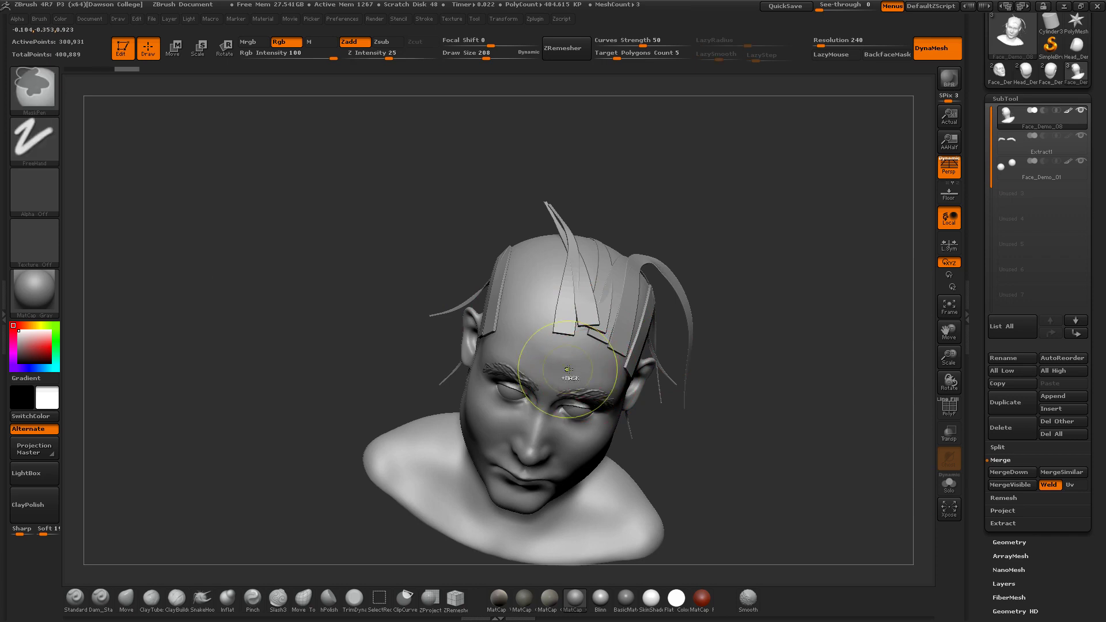
{"action": "left_click_drag", "start_coordinate": [662, 368], "coordinate": [737, 291]}
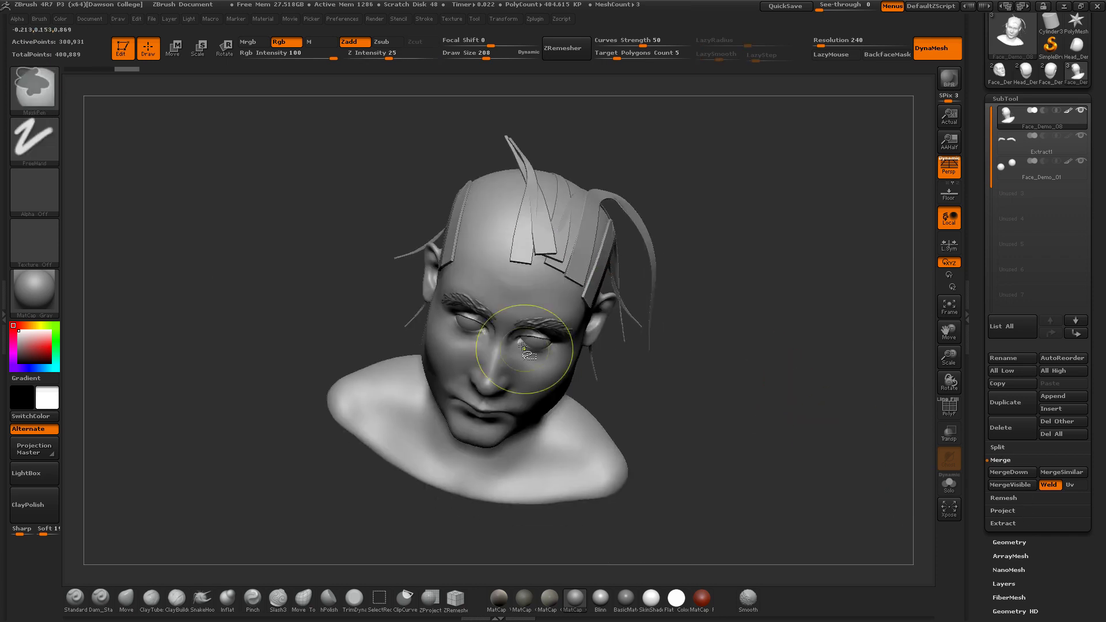
{"action": "left_click", "coordinate": [485, 279], "text": "ctrl+shift"}
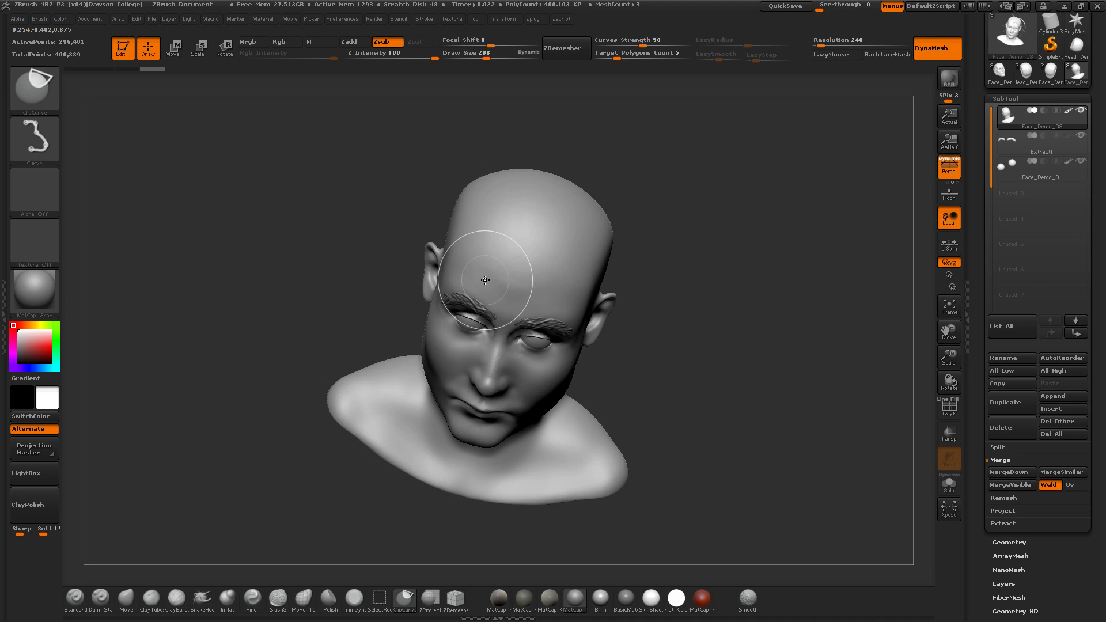
{"action": "mouse_move", "coordinate": [1020, 114]}
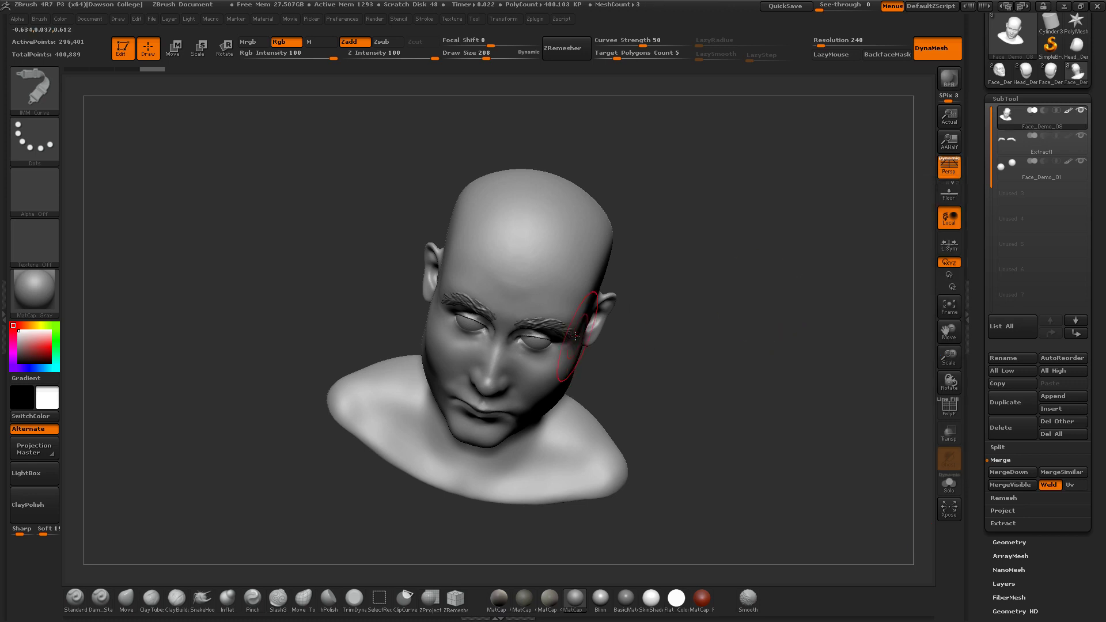
{"action": "left_click", "coordinate": [560, 259], "text": "ctrl+shift"}
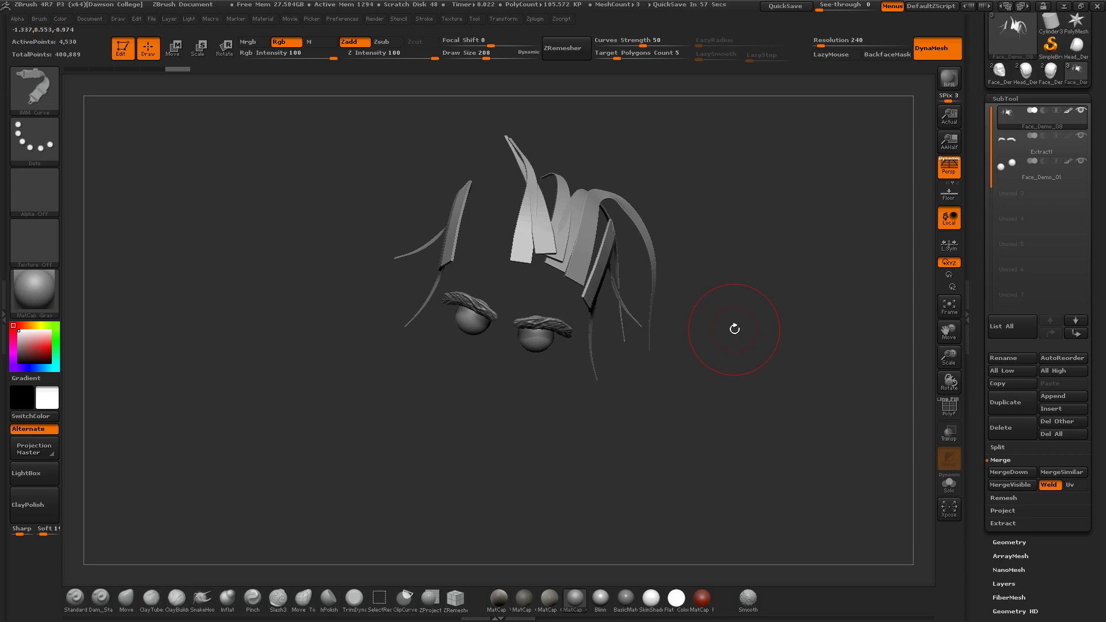
{"action": "left_click", "coordinate": [997, 447]}
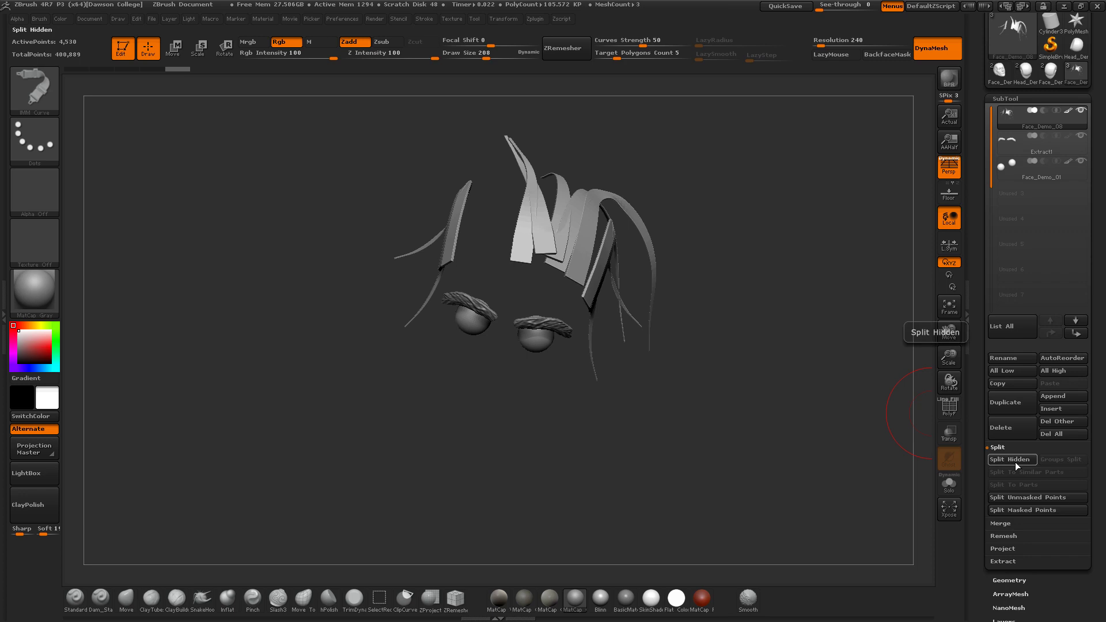
{"action": "left_click", "coordinate": [1014, 462]}
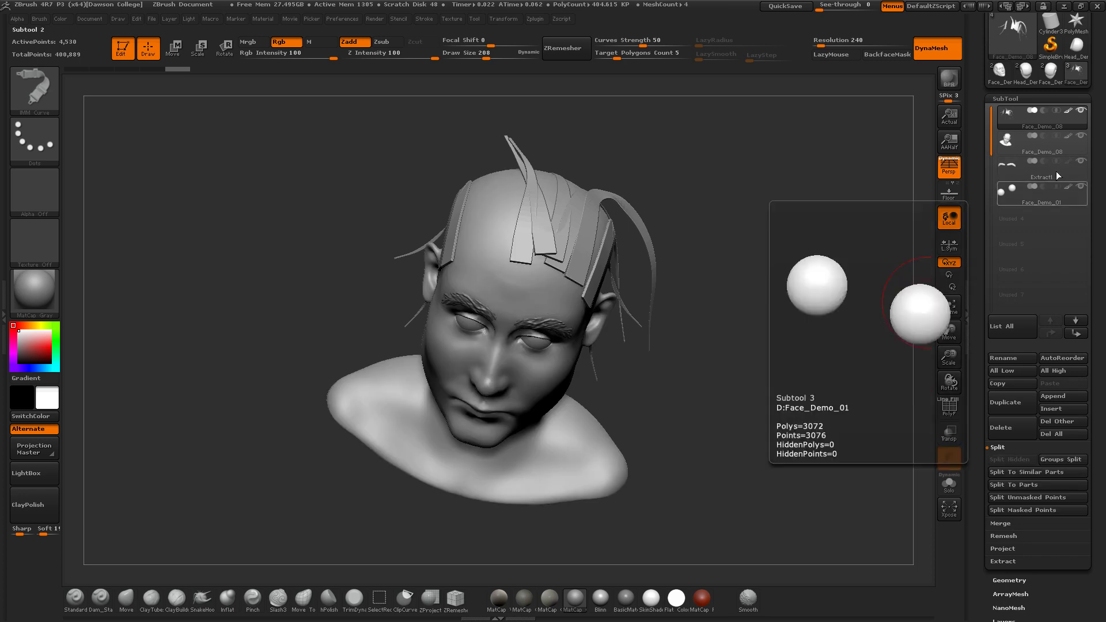
Isolate the hair strand subtool, show its PolyFrame, and remesh it with DynaMesh at resolution 240
{"action": "left_click", "coordinate": [1014, 150]}
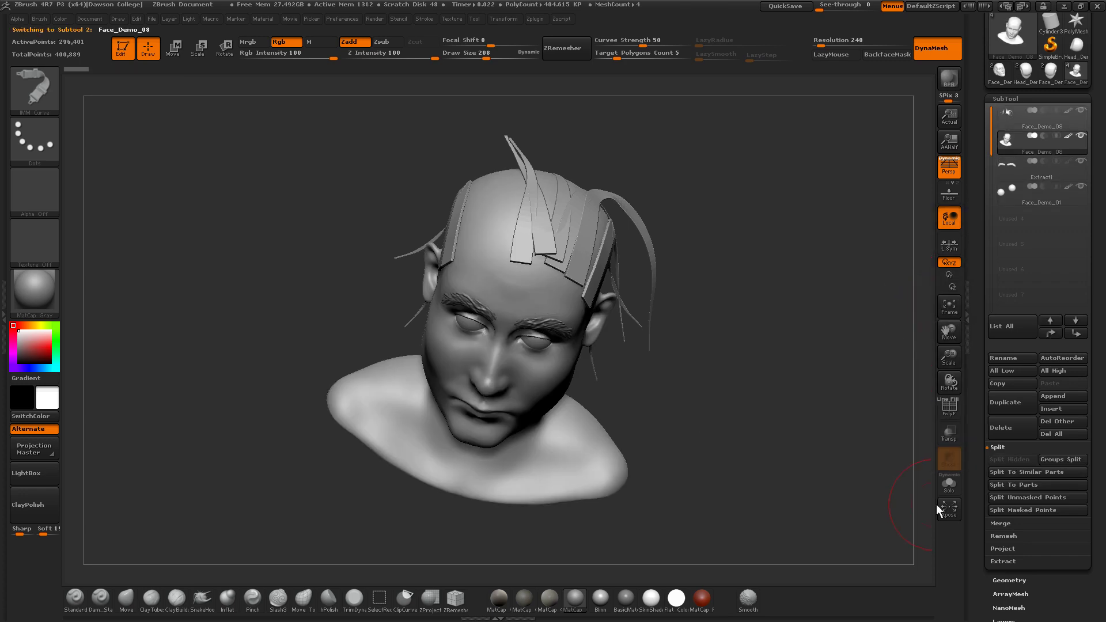
{"action": "left_click", "coordinate": [950, 489]}
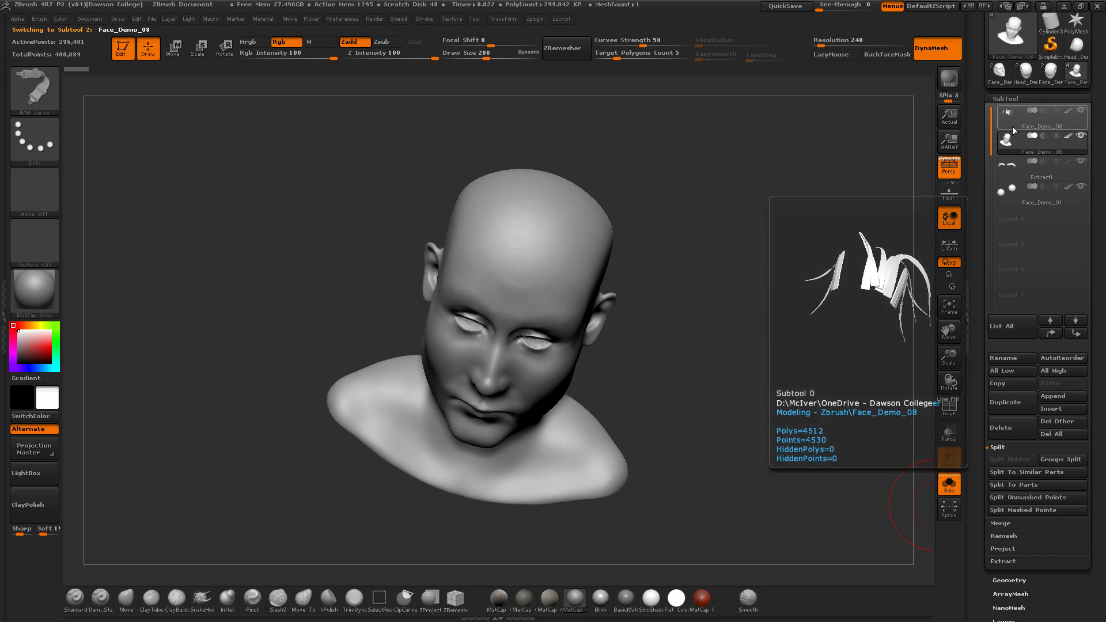
{"action": "left_click", "coordinate": [1014, 118]}
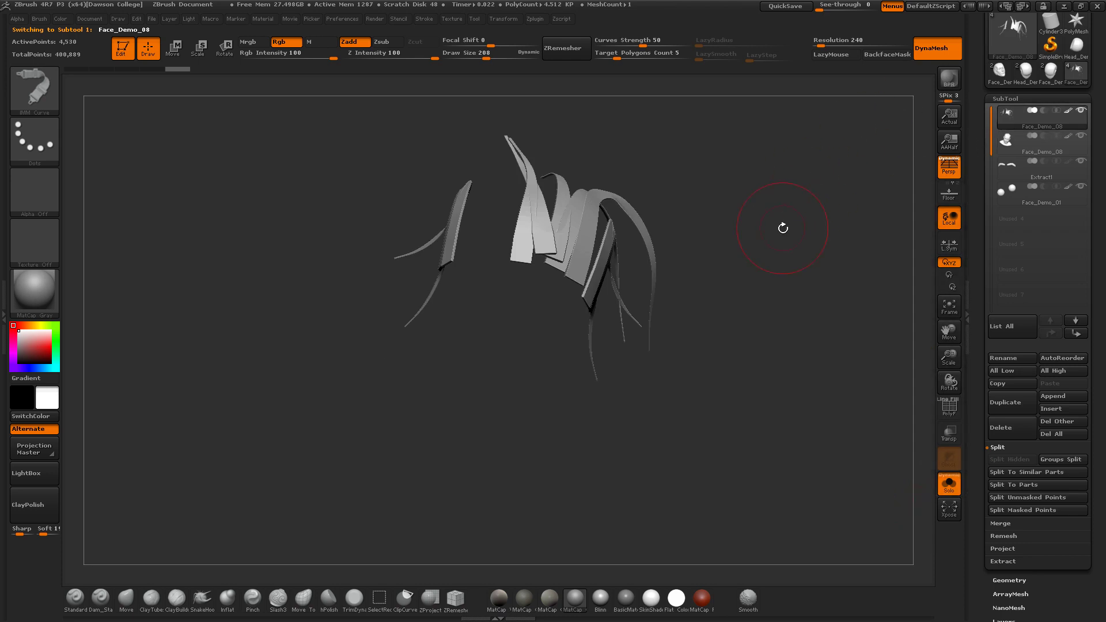
{"action": "key", "text": "shift+f"}
{"action": "left_click_drag", "start_coordinate": [784, 228], "coordinate": [810, 447], "text": "alt"}
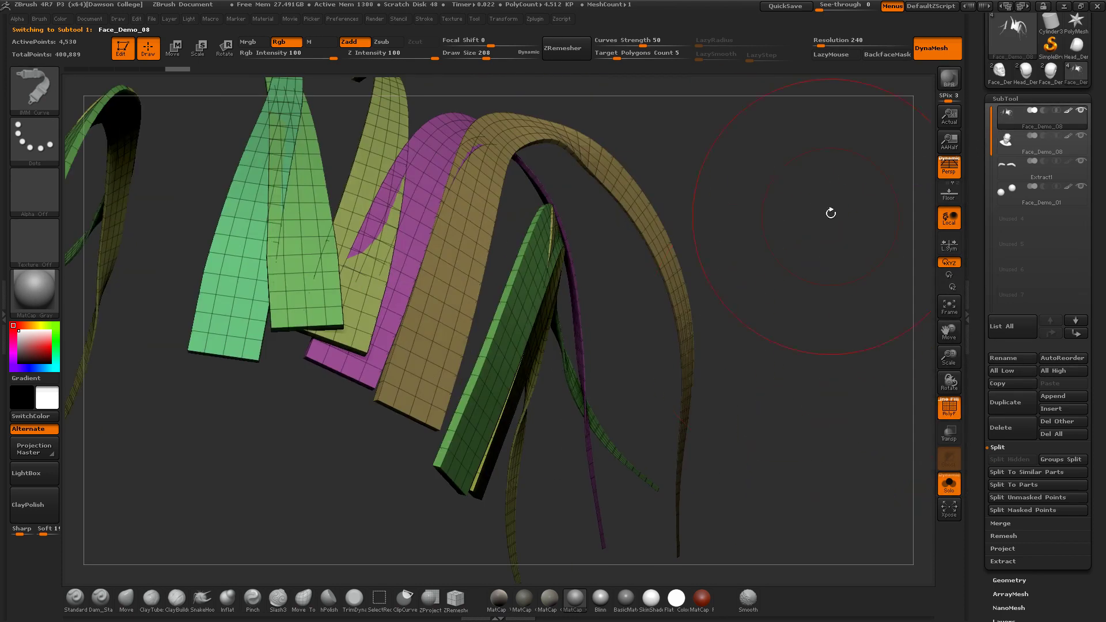
{"action": "left_click_drag", "start_coordinate": [829, 201], "coordinate": [776, 292], "text": "ctrl"}
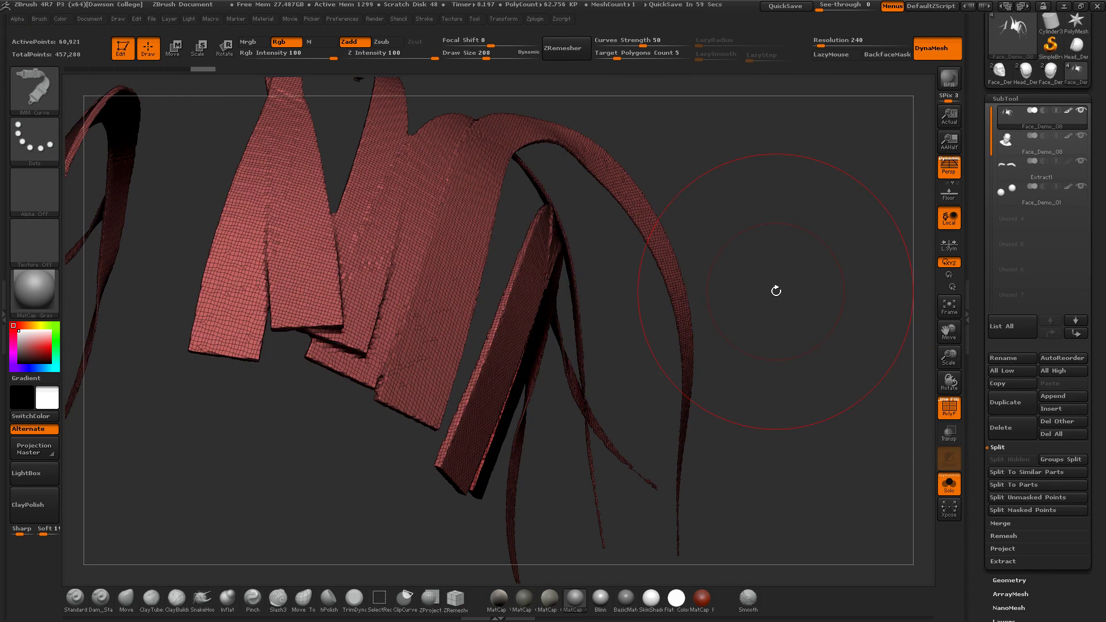
Turn Solo off and delete the hair strand subtool
{"action": "left_click", "coordinate": [953, 477]}
{"action": "left_click_drag", "start_coordinate": [799, 292], "coordinate": [920, 472]}
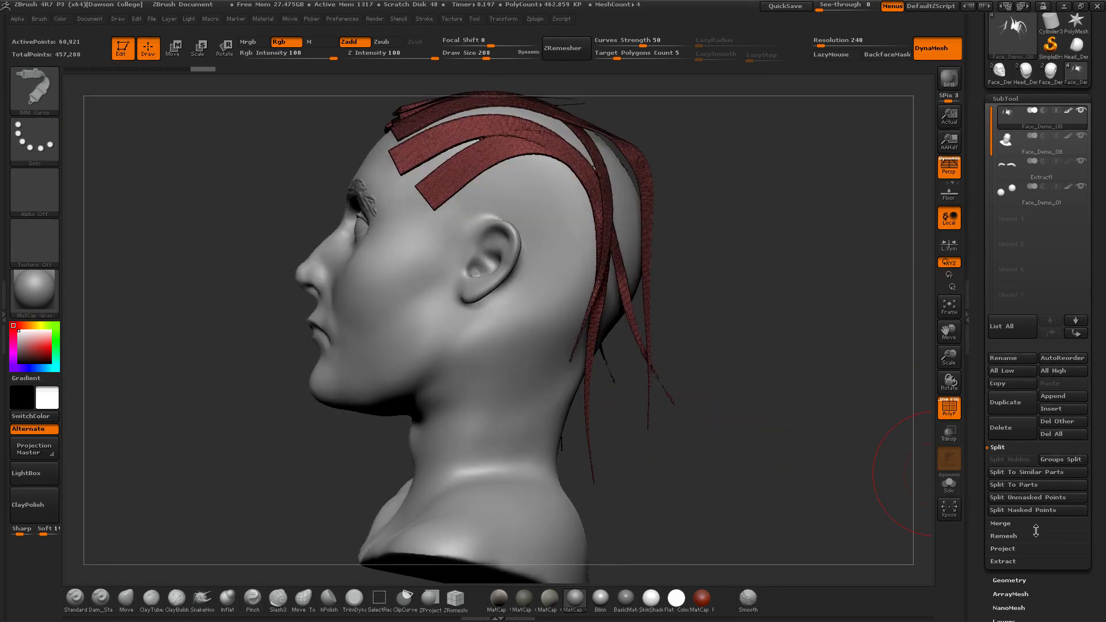
{"action": "left_click", "coordinate": [1011, 428]}
{"action": "left_click", "coordinate": [885, 452]}
Try to paint a mask band from above the ear up along the hairline, and undo it
{"action": "mouse_move", "coordinate": [896, 165]}
{"action": "left_mouse_down"}
{"action": "mouse_move", "coordinate": [726, 246]}
{"action": "mouse_move", "coordinate": [812, 326]}
{"action": "mouse_move", "coordinate": [722, 255]}
{"action": "left_mouse_up"}
{"action": "key", "text": "s"}
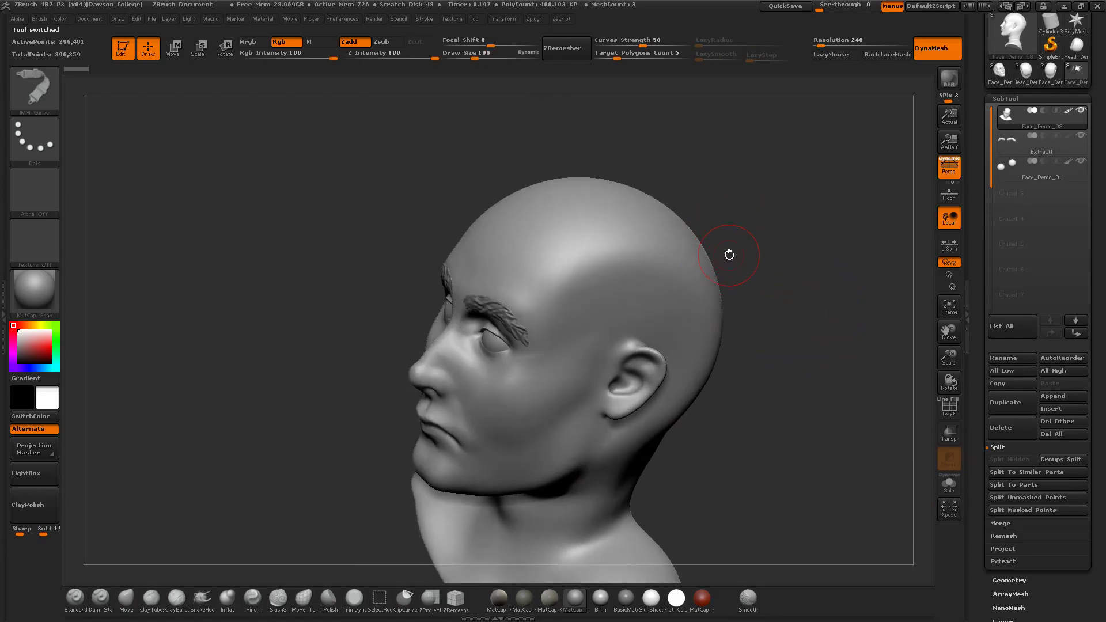
{"action": "left_click_drag", "start_coordinate": [765, 338], "coordinate": [707, 342]}
{"action": "mouse_move", "coordinate": [613, 347]}
{"action": "left_mouse_down", "text": "ctrl"}
{"action": "mouse_move", "coordinate": [614, 293]}
{"action": "mouse_move", "coordinate": [555, 198]}
{"action": "mouse_move", "coordinate": [576, 192]}
{"action": "left_mouse_up", "text": "ctrl"}
{"action": "left_click_drag", "start_coordinate": [711, 196], "coordinate": [696, 270]}
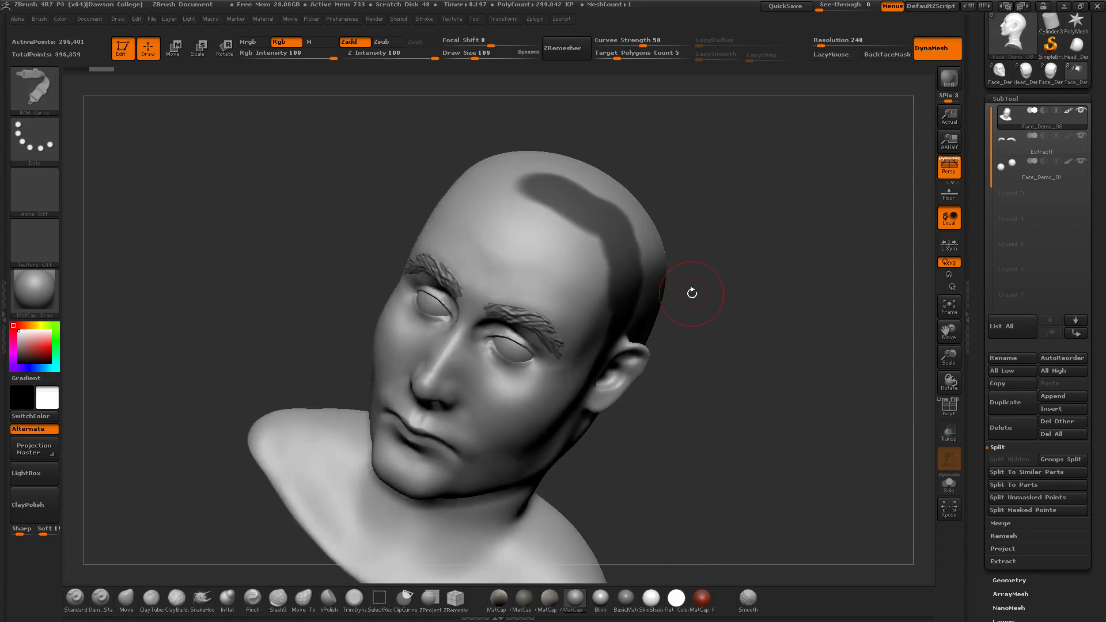
{"action": "key", "text": "ctrl+z"}
Paint a mask with a draw size of 101 from in front of the ear along the hairline and over the top
{"action": "mouse_move", "coordinate": [740, 313]}
{"action": "left_mouse_down"}
{"action": "mouse_move", "coordinate": [723, 292]}
{"action": "mouse_move", "coordinate": [686, 305]}
{"action": "left_mouse_up"}
{"action": "key", "text": "s"}
{"action": "left_click_drag", "start_coordinate": [620, 358], "coordinate": [614, 358]}
{"action": "mouse_move", "coordinate": [606, 385]}
{"action": "left_mouse_down", "text": "ctrl"}
{"action": "mouse_move", "coordinate": [628, 324]}
{"action": "mouse_move", "coordinate": [607, 366]}
{"action": "mouse_move", "coordinate": [604, 298]}
{"action": "mouse_move", "coordinate": [625, 258]}
{"action": "mouse_move", "coordinate": [591, 229]}
{"action": "left_mouse_up", "text": "ctrl"}
{"action": "left_click_drag", "start_coordinate": [651, 181], "coordinate": [705, 230]}
{"action": "mouse_move", "coordinate": [588, 228]}
{"action": "left_mouse_down", "text": "ctrl"}
{"action": "mouse_move", "coordinate": [475, 204]}
{"action": "mouse_move", "coordinate": [518, 209]}
{"action": "mouse_move", "coordinate": [486, 226]}
{"action": "mouse_move", "coordinate": [521, 185]}
{"action": "mouse_move", "coordinate": [556, 194]}
{"action": "left_mouse_up", "text": "ctrl"}
{"action": "mouse_move", "coordinate": [693, 186]}
{"action": "left_mouse_down"}
{"action": "mouse_move", "coordinate": [703, 217]}
{"action": "mouse_move", "coordinate": [650, 207]}
{"action": "left_mouse_up"}
{"action": "mouse_move", "coordinate": [587, 183]}
{"action": "left_mouse_down", "text": "ctrl"}
{"action": "mouse_move", "coordinate": [612, 157]}
{"action": "mouse_move", "coordinate": [573, 194]}
{"action": "mouse_move", "coordinate": [627, 156]}
{"action": "mouse_move", "coordinate": [652, 179]}
{"action": "mouse_move", "coordinate": [621, 234]}
{"action": "mouse_move", "coordinate": [651, 253]}
{"action": "mouse_move", "coordinate": [645, 311]}
{"action": "mouse_move", "coordinate": [631, 296]}
{"action": "left_mouse_up", "text": "ctrl"}
{"action": "key", "text": "s"}
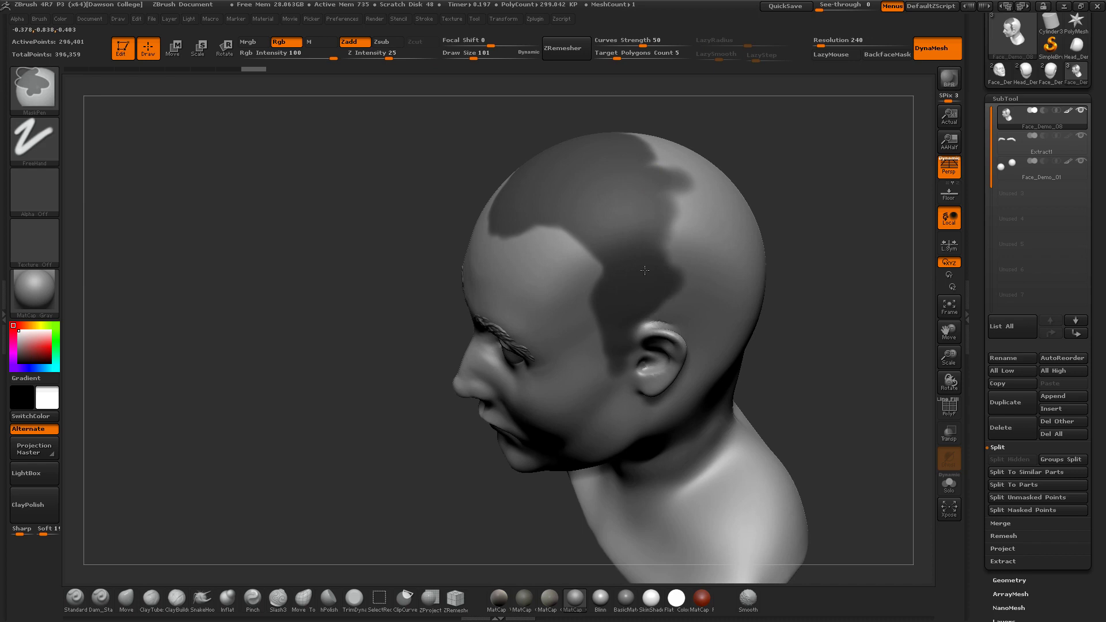
Extend the painted mask over the crown and down the back of the head
{"action": "left_click_drag", "start_coordinate": [773, 202], "coordinate": [674, 259]}
{"action": "mouse_move", "coordinate": [625, 192]}
{"action": "left_mouse_down", "text": "ctrl"}
{"action": "mouse_move", "coordinate": [691, 138]}
{"action": "mouse_move", "coordinate": [708, 190]}
{"action": "mouse_move", "coordinate": [605, 138]}
{"action": "mouse_move", "coordinate": [694, 157]}
{"action": "mouse_move", "coordinate": [720, 178]}
{"action": "mouse_move", "coordinate": [627, 219]}
{"action": "mouse_move", "coordinate": [679, 104]}
{"action": "mouse_move", "coordinate": [600, 254]}
{"action": "mouse_move", "coordinate": [609, 271]}
{"action": "left_mouse_up", "text": "ctrl"}
{"action": "mouse_move", "coordinate": [576, 423]}
{"action": "left_mouse_down"}
{"action": "mouse_move", "coordinate": [546, 365]}
{"action": "mouse_move", "coordinate": [383, 323]}
{"action": "left_mouse_up"}
{"action": "mouse_move", "coordinate": [630, 258]}
{"action": "left_mouse_down", "text": "ctrl"}
{"action": "mouse_move", "coordinate": [583, 283]}
{"action": "mouse_move", "coordinate": [674, 276]}
{"action": "mouse_move", "coordinate": [714, 293]}
{"action": "mouse_move", "coordinate": [650, 285]}
{"action": "left_mouse_up", "text": "ctrl"}
{"action": "left_click_drag", "start_coordinate": [731, 193], "coordinate": [780, 190]}
{"action": "mouse_move", "coordinate": [715, 261]}
{"action": "left_mouse_down", "text": "ctrl"}
{"action": "mouse_move", "coordinate": [771, 266]}
{"action": "mouse_move", "coordinate": [753, 257]}
{"action": "left_mouse_up", "text": "ctrl"}
{"action": "left_click_drag", "start_coordinate": [876, 191], "coordinate": [806, 167]}
Show the head in side profile, set the MaskPen stroke to Lasso, and turn Perspective off
{"action": "left_click_drag", "start_coordinate": [526, 372], "coordinate": [370, 409], "text": "alt"}
{"action": "left_click_drag", "start_coordinate": [641, 366], "coordinate": [671, 329], "text": "alt"}
{"action": "key", "text": "ctrl"}
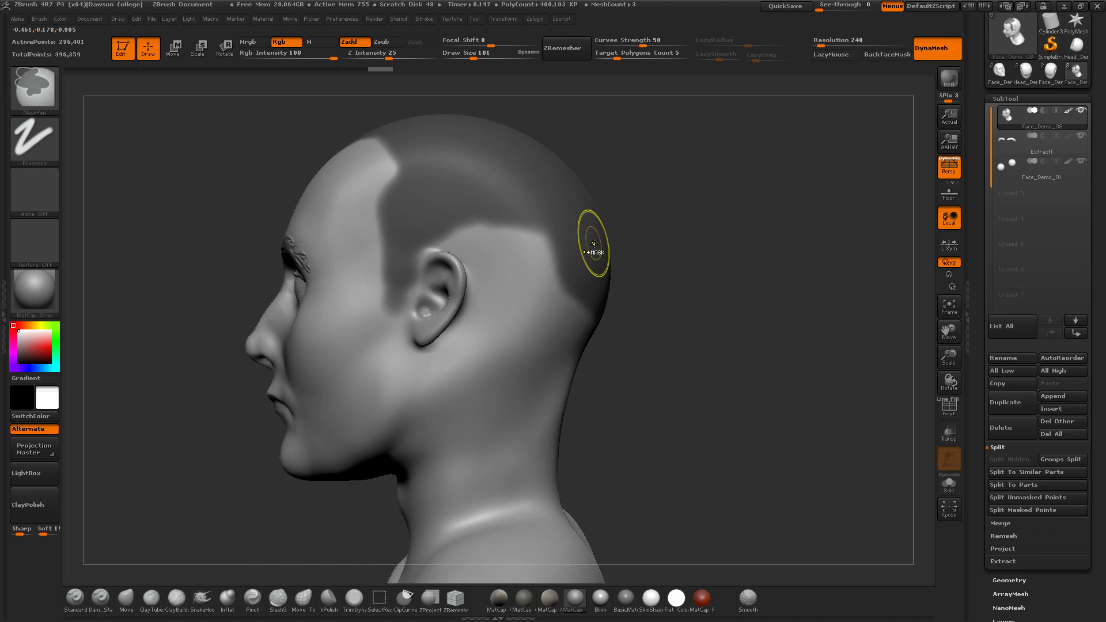
{"action": "left_click", "coordinate": [42, 149]}
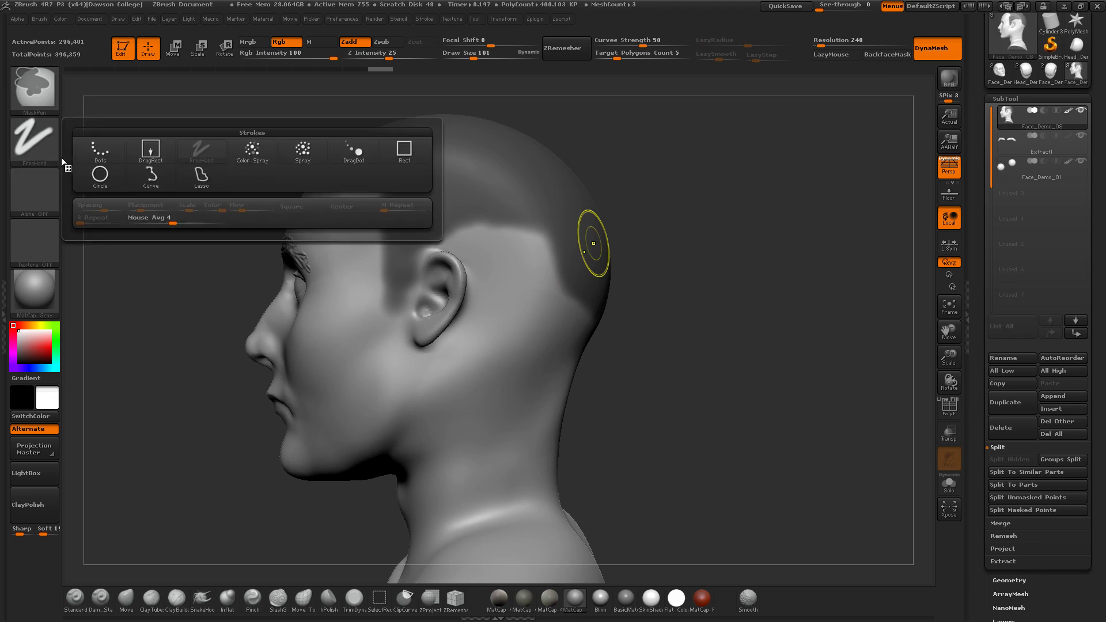
{"action": "left_click", "coordinate": [201, 179]}
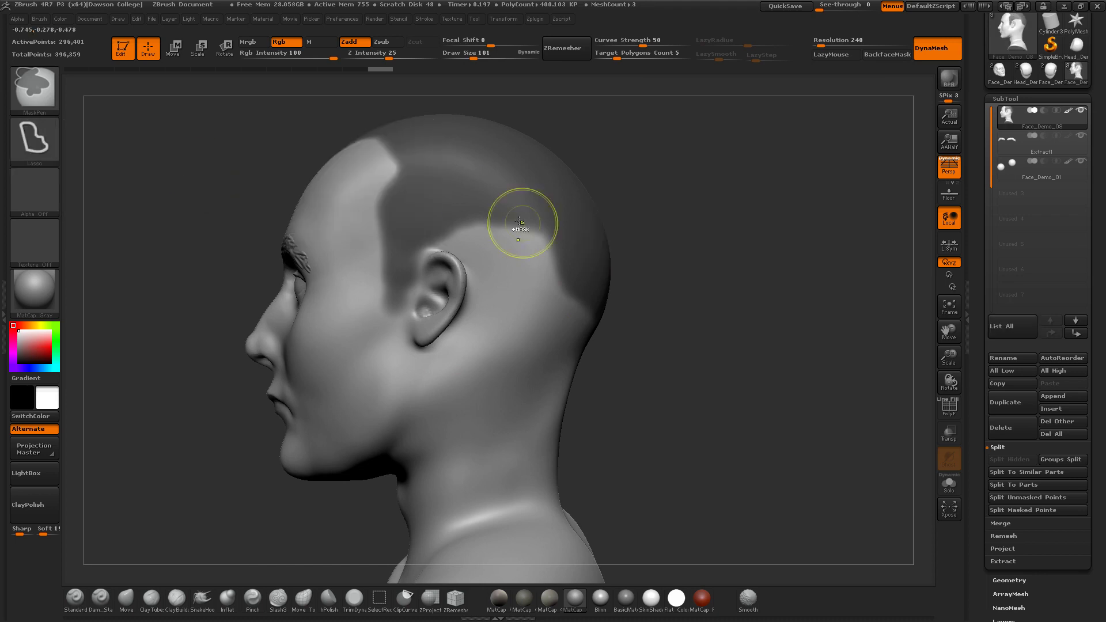
{"action": "left_click", "coordinate": [949, 168]}
{"action": "key", "text": "ctrl"}
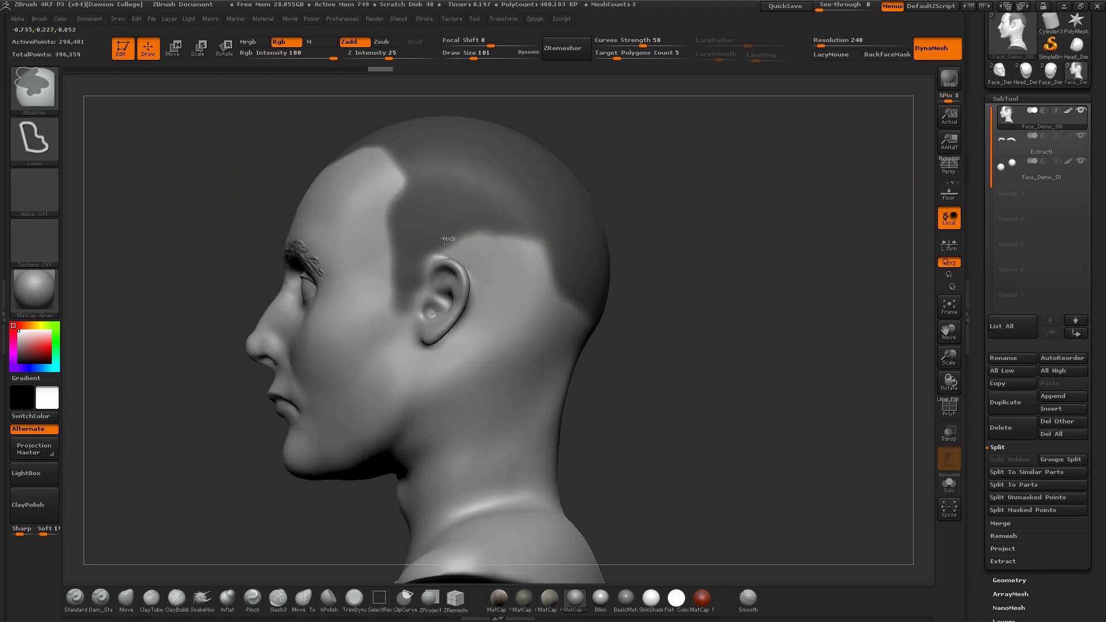
Lasso-mask the scalp above and behind the ear down to the nape, and trim the mask's edge behind the ear
{"action": "mouse_move", "coordinate": [449, 239]}
{"action": "left_mouse_down", "text": "ctrl"}
{"action": "mouse_move", "coordinate": [495, 363]}
{"action": "mouse_move", "coordinate": [662, 299]}
{"action": "mouse_move", "coordinate": [612, 167]}
{"action": "left_mouse_up", "text": "ctrl"}
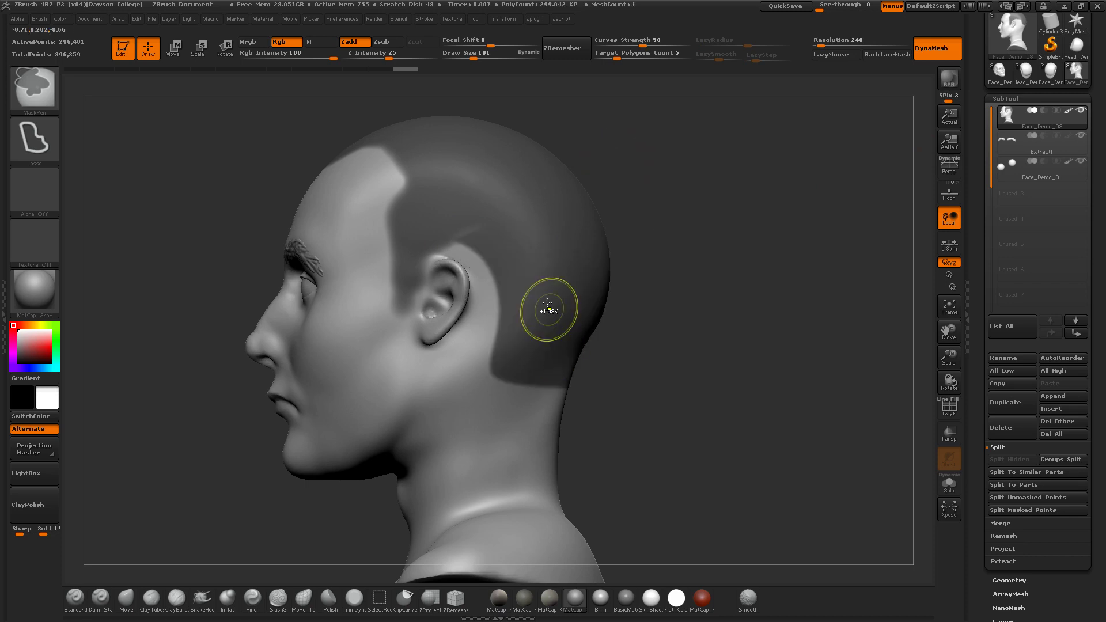
{"action": "mouse_move", "coordinate": [486, 194]}
{"action": "left_mouse_down", "text": "ctrl"}
{"action": "mouse_move", "coordinate": [460, 254]}
{"action": "mouse_move", "coordinate": [488, 345]}
{"action": "mouse_move", "coordinate": [640, 340]}
{"action": "left_mouse_up", "text": "ctrl"}
{"action": "mouse_move", "coordinate": [482, 293]}
{"action": "left_mouse_down", "text": "ctrl+alt"}
{"action": "mouse_move", "coordinate": [520, 460]}
{"action": "mouse_move", "coordinate": [479, 459]}
{"action": "left_mouse_up", "text": "ctrl+alt"}
{"action": "left_click_drag", "start_coordinate": [614, 430], "coordinate": [631, 431]}
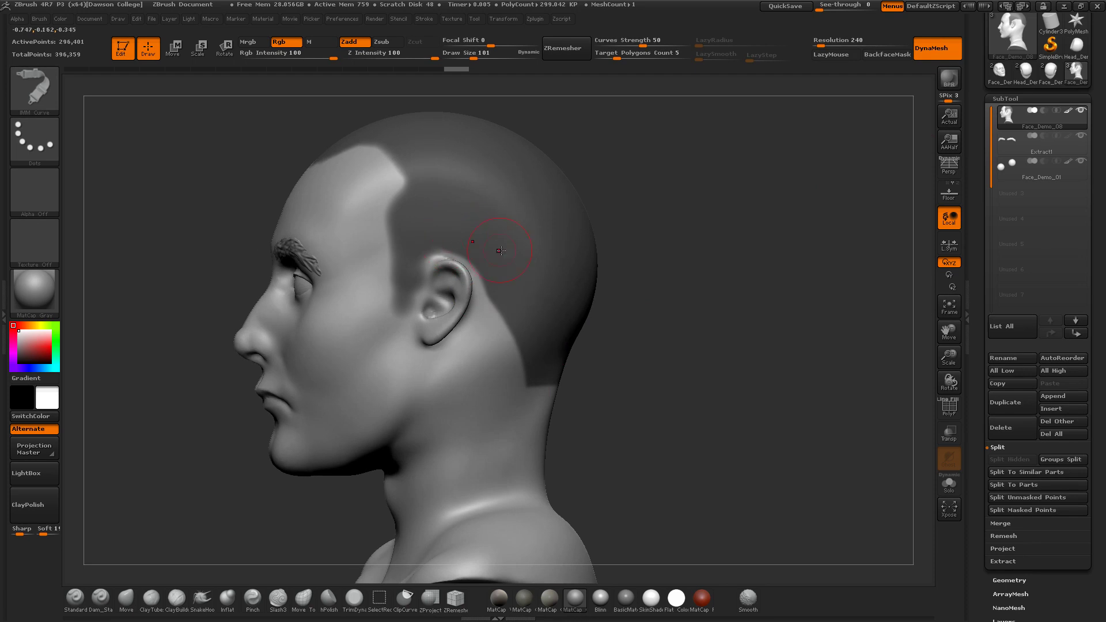
Set the MaskPen stroke to FreeHand and, at draw size 72, refine the scalp mask along the temple hairline and behind the ear
{"action": "left_click", "coordinate": [35, 138], "text": "ctrl"}
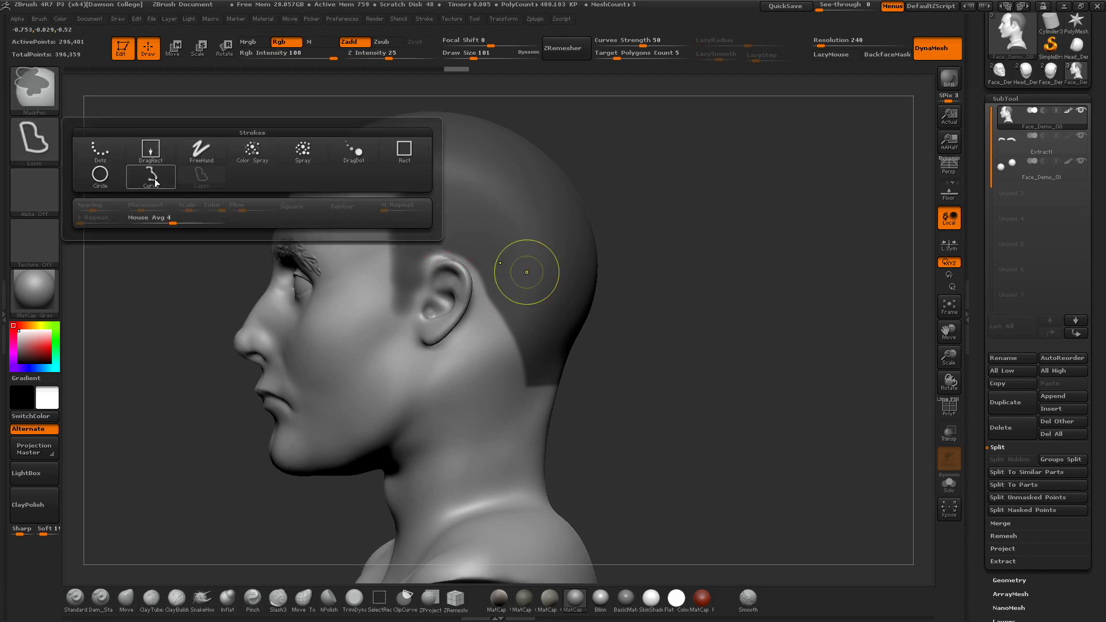
{"action": "left_click", "coordinate": [202, 151]}
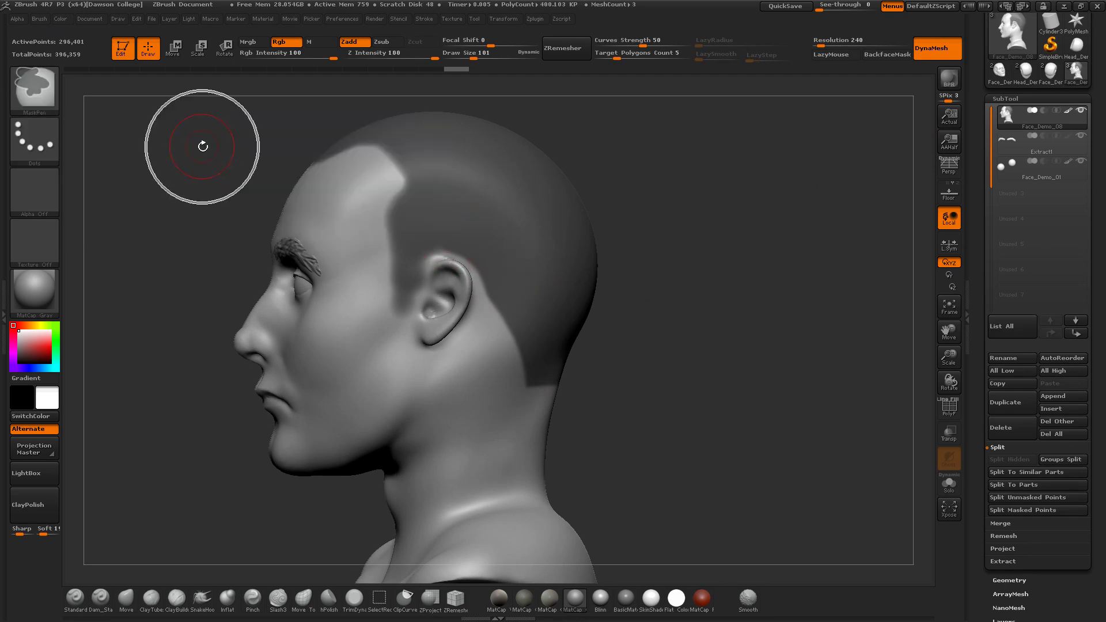
{"action": "key", "text": "s"}
{"action": "left_click_drag", "start_coordinate": [528, 262], "coordinate": [522, 265]}
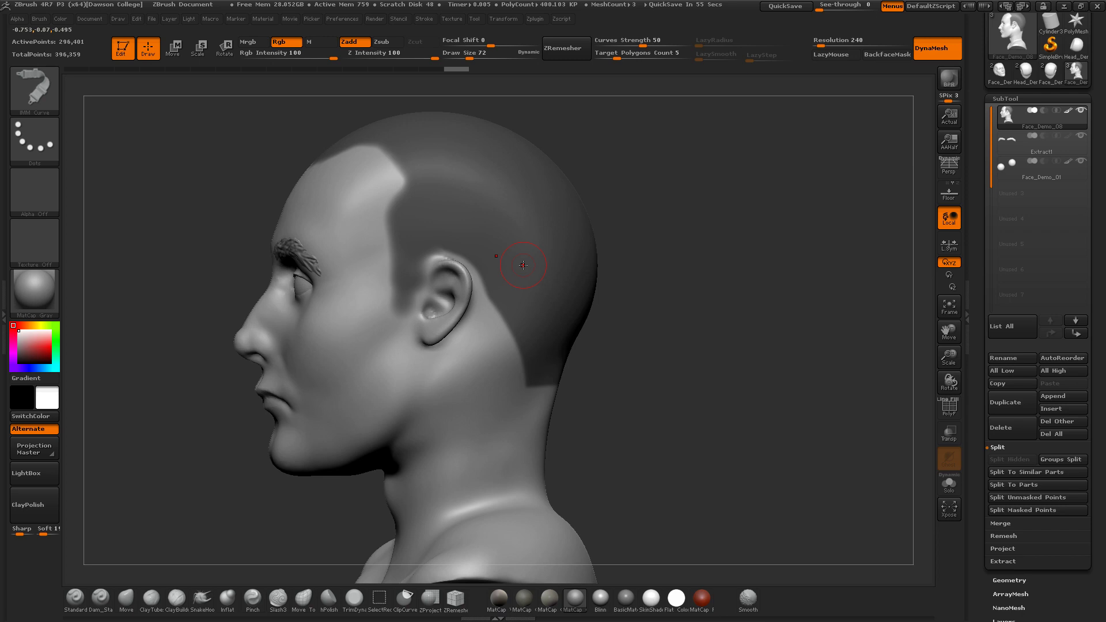
{"action": "key", "text": "ctrl"}
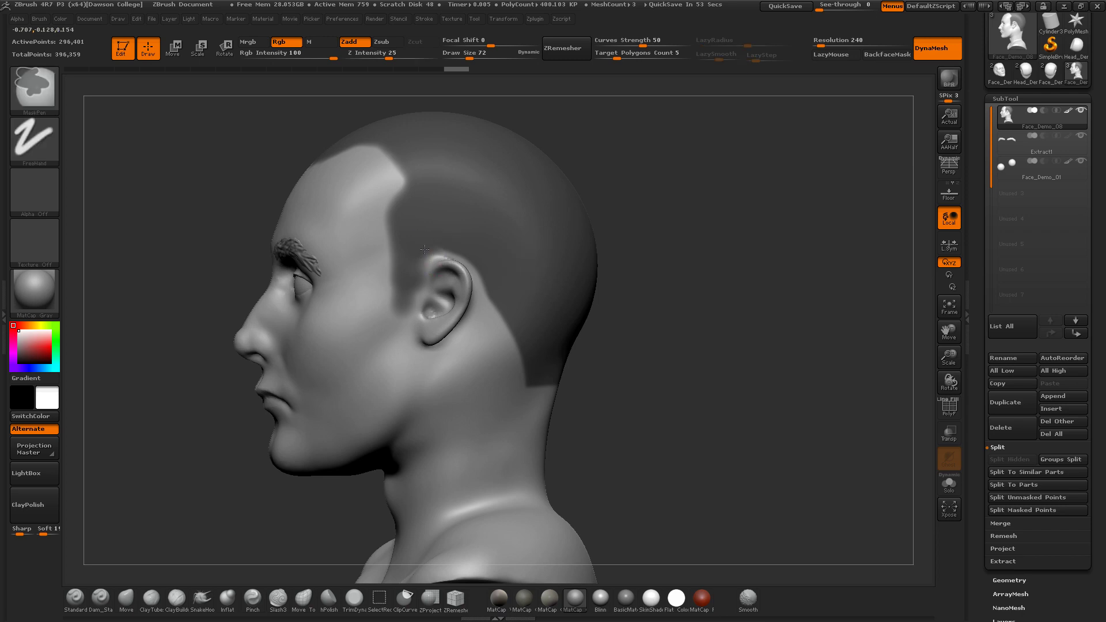
{"action": "left_click_drag", "start_coordinate": [433, 244], "coordinate": [431, 241], "text": "ctrl"}
{"action": "left_click_drag", "start_coordinate": [407, 191], "coordinate": [397, 186], "text": "ctrl"}
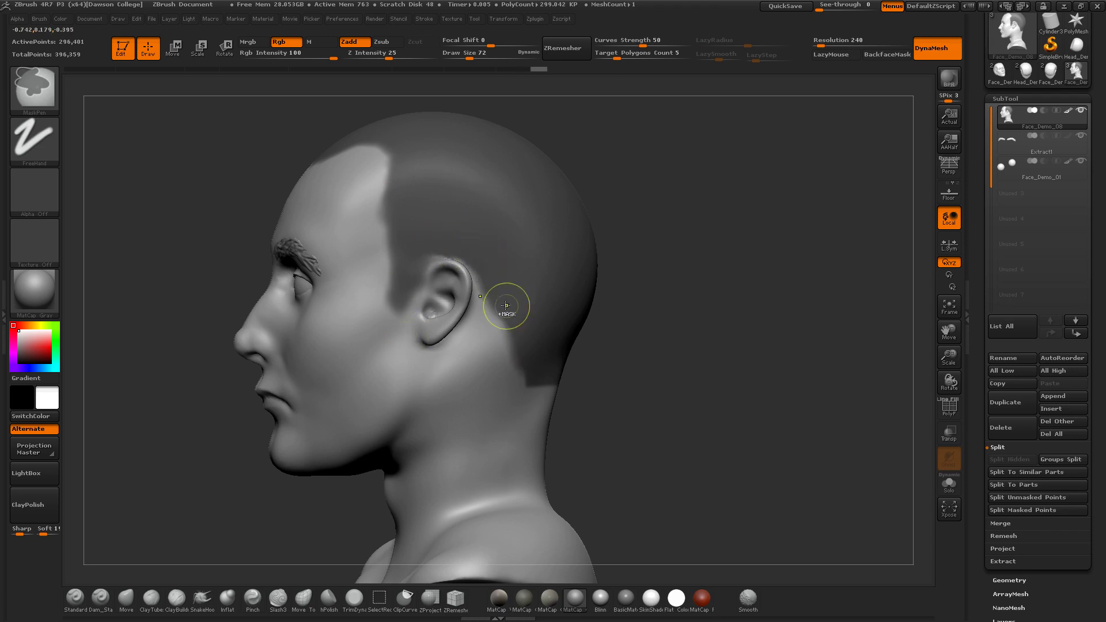
{"action": "mouse_move", "coordinate": [605, 395]}
{"action": "left_mouse_down"}
{"action": "mouse_move", "coordinate": [613, 372]}
{"action": "mouse_move", "coordinate": [610, 389]}
{"action": "left_mouse_up"}
{"action": "left_click_drag", "start_coordinate": [703, 387], "coordinate": [690, 404]}
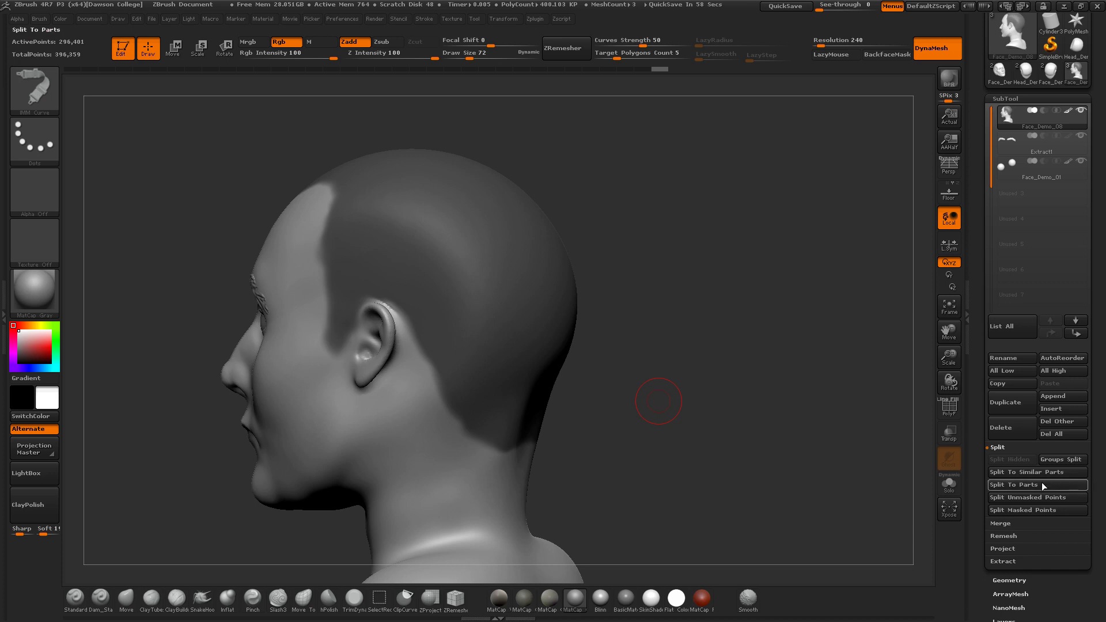
Turn Perspective on and preview an Extract of the masked scalp with TBorder enabled at thickness 0.02
{"action": "left_click", "coordinate": [1045, 560]}
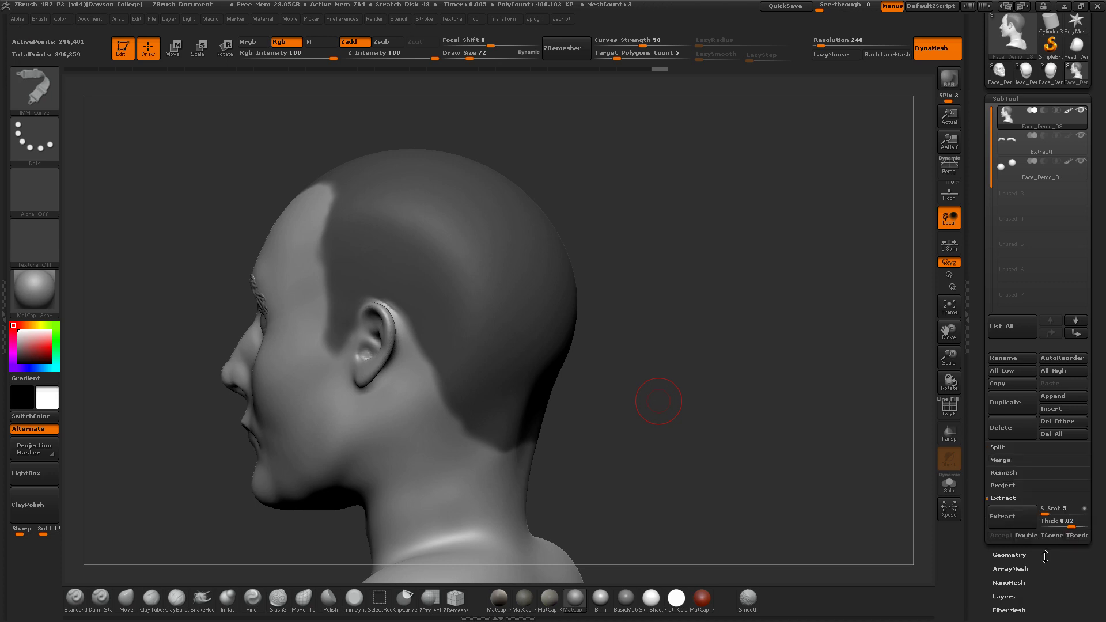
{"action": "left_click_drag", "start_coordinate": [847, 380], "coordinate": [896, 329]}
{"action": "left_click", "coordinate": [948, 167]}
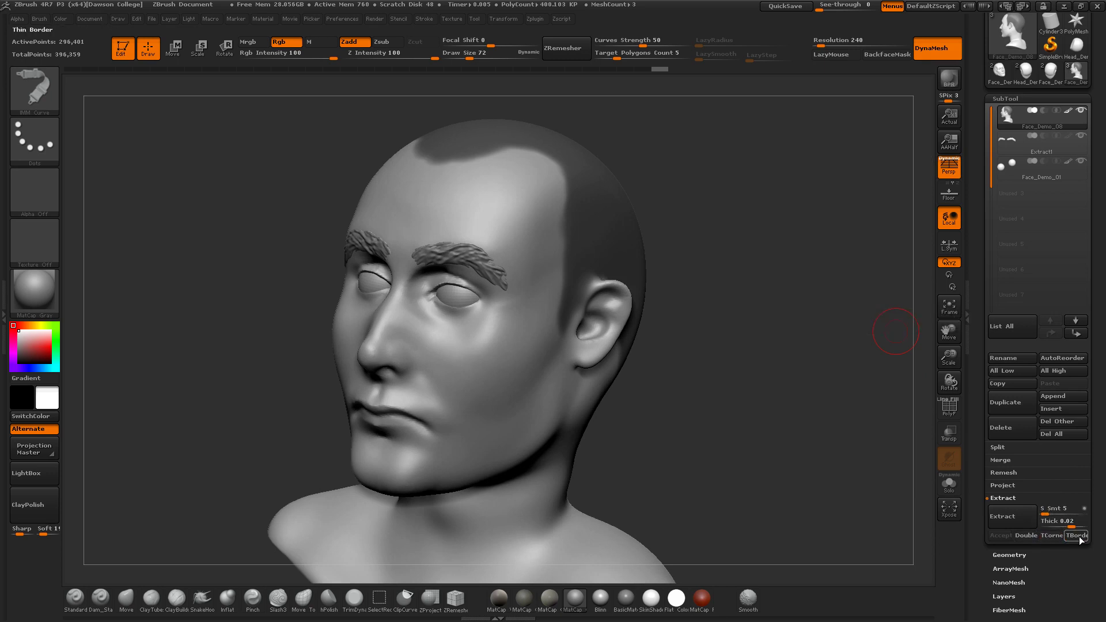
{"action": "left_click", "coordinate": [1019, 510]}
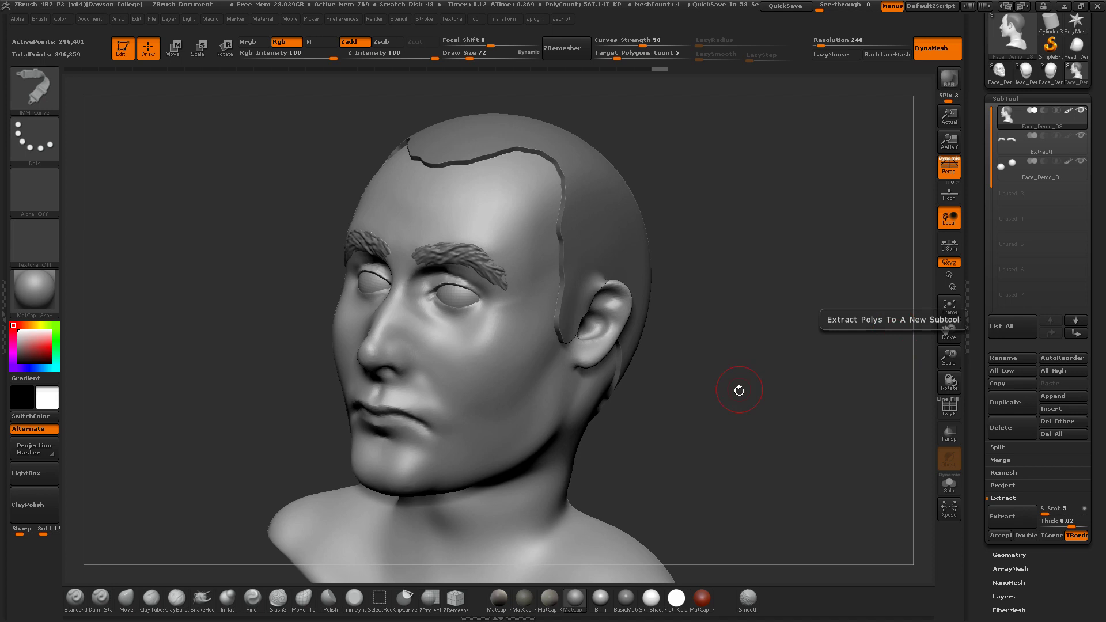
{"action": "left_click_drag", "start_coordinate": [725, 412], "coordinate": [729, 389], "text": "alt"}
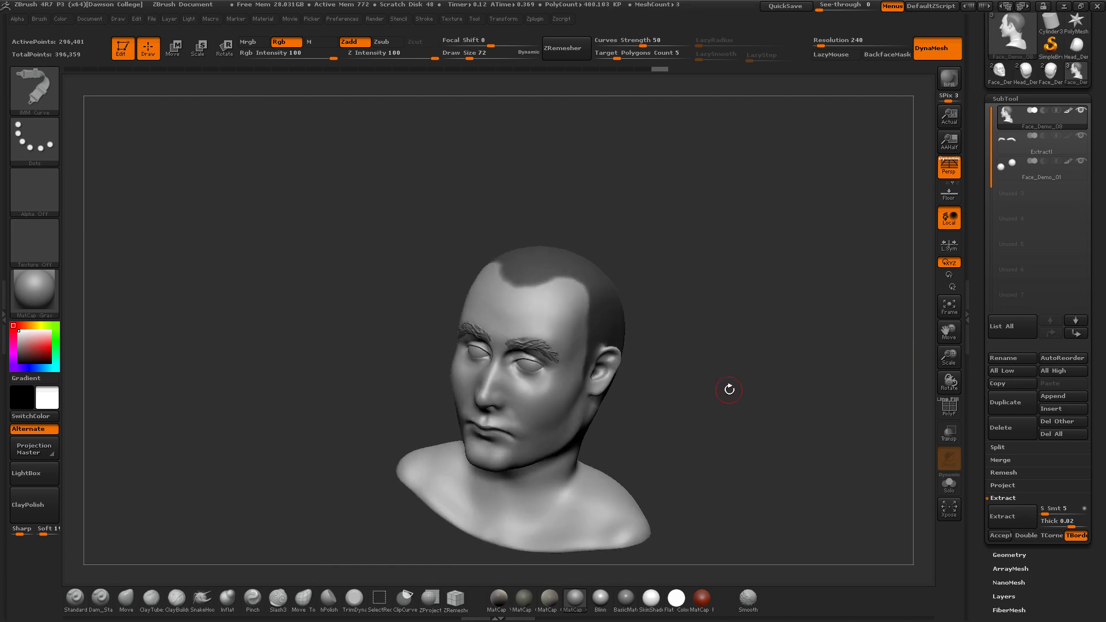
{"action": "left_click", "coordinate": [1014, 517]}
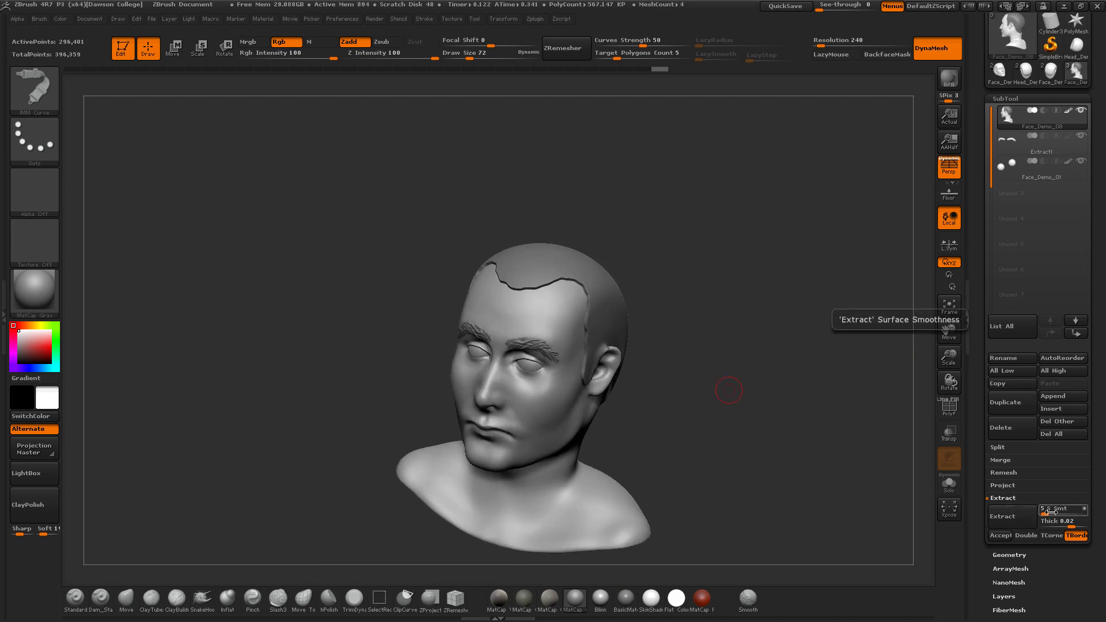
Try extracting the scalp at thickness 0.1503, and accept it at smoothness 6 and thickness 0.02977, selecting the extracted piece
{"action": "left_click_drag", "start_coordinate": [1045, 510], "coordinate": [1076, 524]}
{"action": "left_click", "coordinate": [1016, 514]}
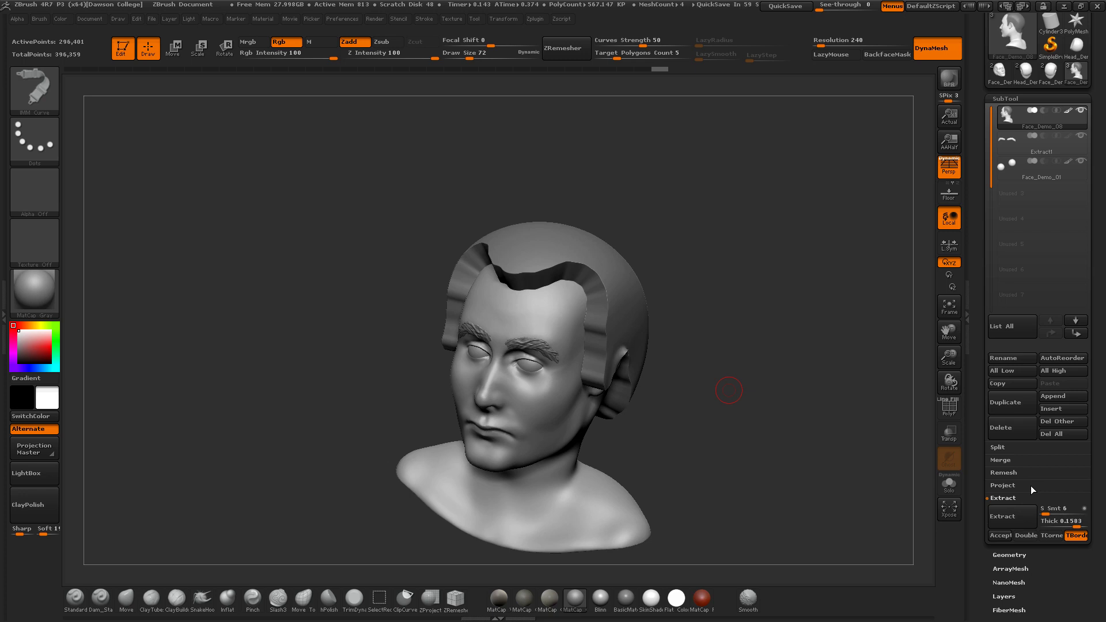
{"action": "left_click_drag", "start_coordinate": [1076, 525], "coordinate": [1073, 523]}
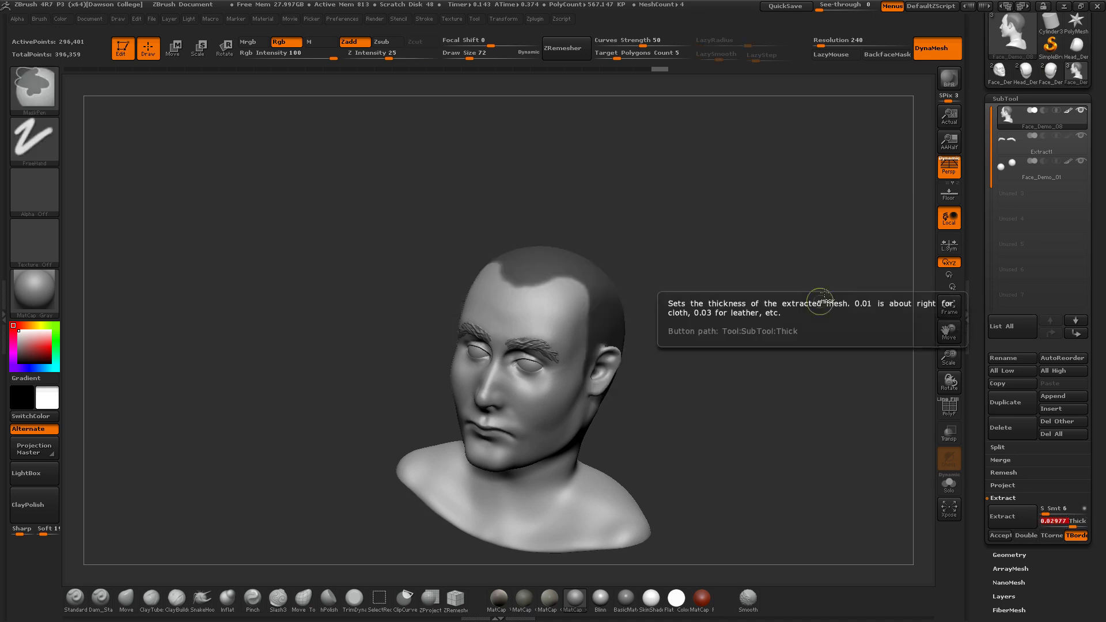
{"action": "left_click", "coordinate": [1019, 512]}
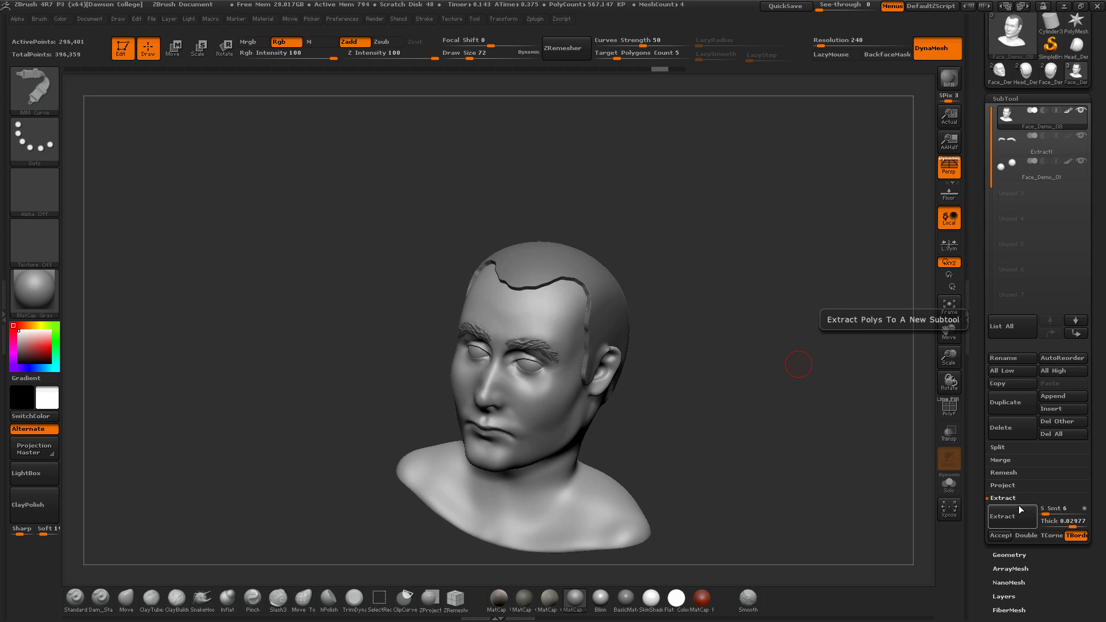
{"action": "left_click", "coordinate": [999, 535]}
{"action": "left_click", "coordinate": [1027, 151]}
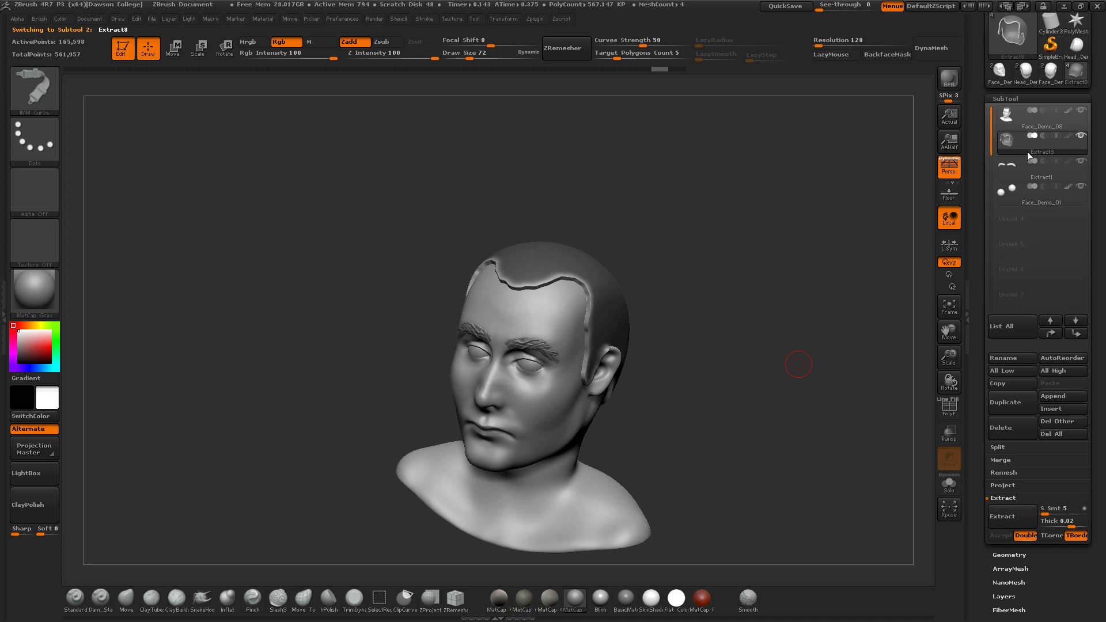
Clear the mask from the extracted hair piece and smooth its edge from the sideburn up the temple and across the forehead
{"action": "left_click_drag", "start_coordinate": [716, 353], "coordinate": [672, 399]}
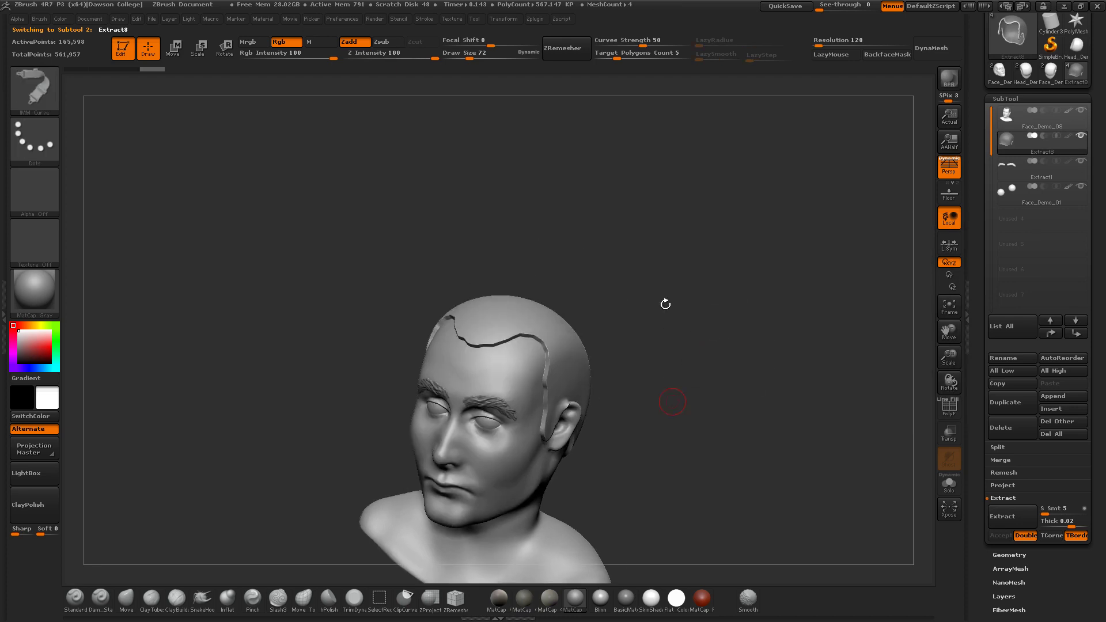
{"action": "mouse_move", "coordinate": [672, 309]}
{"action": "left_mouse_down"}
{"action": "mouse_move", "coordinate": [653, 320]}
{"action": "mouse_move", "coordinate": [651, 340]}
{"action": "left_mouse_up"}
{"action": "key", "text": "s"}
{"action": "mouse_move", "coordinate": [647, 389]}
{"action": "left_mouse_down", "text": "alt"}
{"action": "mouse_move", "coordinate": [682, 366]}
{"action": "mouse_move", "coordinate": [634, 386]}
{"action": "left_mouse_up", "text": "alt"}
{"action": "key", "text": "shift"}
{"action": "left_click_drag", "start_coordinate": [553, 422], "coordinate": [554, 403], "text": "shift"}
{"action": "left_click_drag", "start_coordinate": [556, 410], "coordinate": [549, 341], "text": "shift"}
{"action": "left_click_drag", "start_coordinate": [547, 344], "coordinate": [506, 338], "text": "shift"}
{"action": "mouse_move", "coordinate": [504, 338]}
{"action": "left_mouse_down", "text": "shift"}
{"action": "mouse_move", "coordinate": [490, 340]}
{"action": "mouse_move", "coordinate": [473, 316]}
{"action": "left_mouse_up", "text": "shift"}
{"action": "left_click_drag", "start_coordinate": [693, 338], "coordinate": [659, 314]}
{"action": "mouse_move", "coordinate": [556, 408]}
{"action": "left_mouse_down", "text": "shift"}
{"action": "mouse_move", "coordinate": [572, 419]}
{"action": "mouse_move", "coordinate": [576, 407]}
{"action": "left_mouse_up", "text": "shift"}
{"action": "mouse_move", "coordinate": [639, 444]}
{"action": "left_mouse_down"}
{"action": "mouse_move", "coordinate": [620, 433]}
{"action": "mouse_move", "coordinate": [711, 424]}
{"action": "mouse_move", "coordinate": [671, 378]}
{"action": "mouse_move", "coordinate": [693, 408]}
{"action": "mouse_move", "coordinate": [656, 380]}
{"action": "left_mouse_up"}
Choose the Dam_Standard brush at draw size 122 and carve a parting line from the temple's hairline back toward the crown
{"action": "key", "text": "b"}
{"action": "key", "text": "c"}
{"action": "key", "text": "b"}
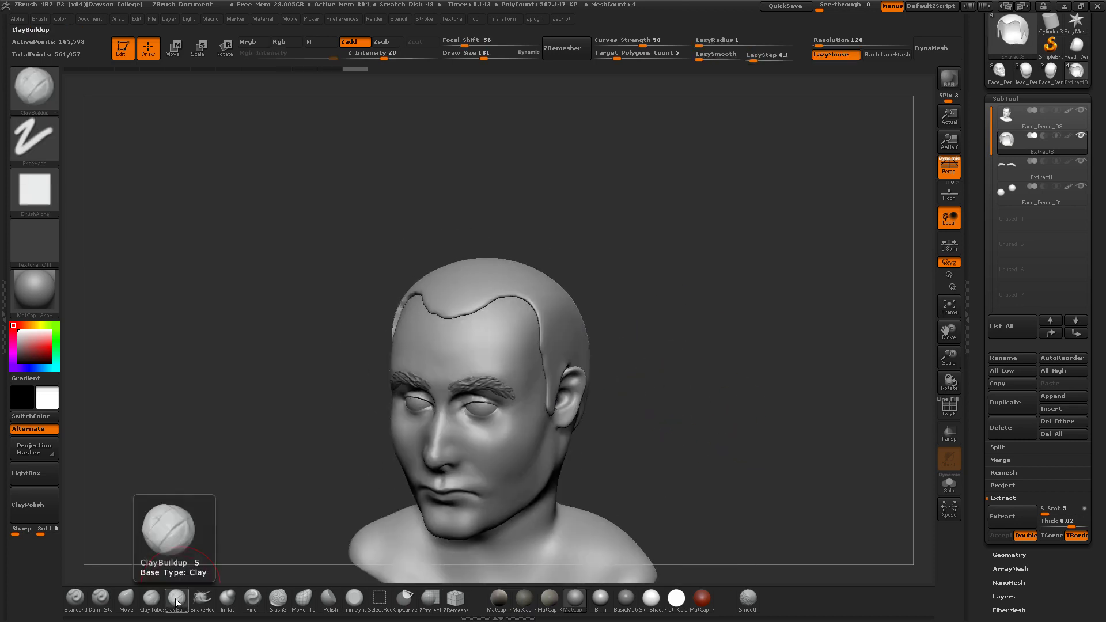
{"action": "key", "text": "s"}
{"action": "mouse_move", "coordinate": [599, 257]}
{"action": "left_mouse_down"}
{"action": "mouse_move", "coordinate": [593, 247]}
{"action": "mouse_move", "coordinate": [585, 309]}
{"action": "mouse_move", "coordinate": [560, 313]}
{"action": "mouse_move", "coordinate": [592, 353]}
{"action": "left_mouse_up"}
{"action": "key", "text": "b"}
{"action": "key", "text": "d"}
{"action": "key", "text": "s"}
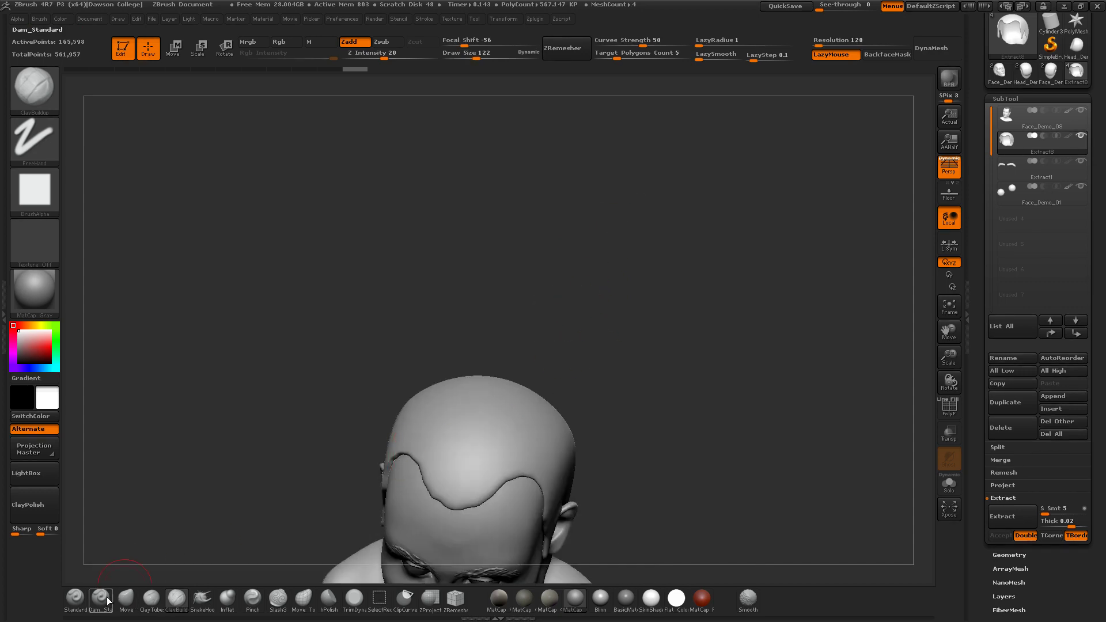
{"action": "mouse_move", "coordinate": [617, 413]}
{"action": "left_mouse_down"}
{"action": "mouse_move", "coordinate": [605, 340]}
{"action": "mouse_move", "coordinate": [575, 316]}
{"action": "left_mouse_up"}
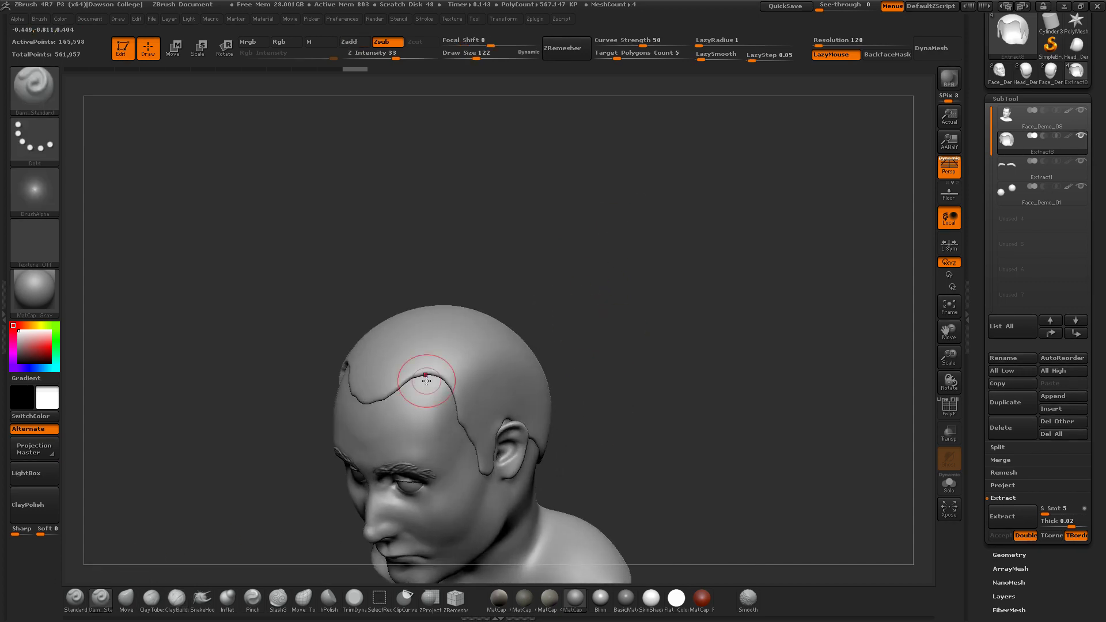
{"action": "left_click_drag", "start_coordinate": [428, 384], "coordinate": [452, 334]}
{"action": "key", "text": "ctrl+z"}
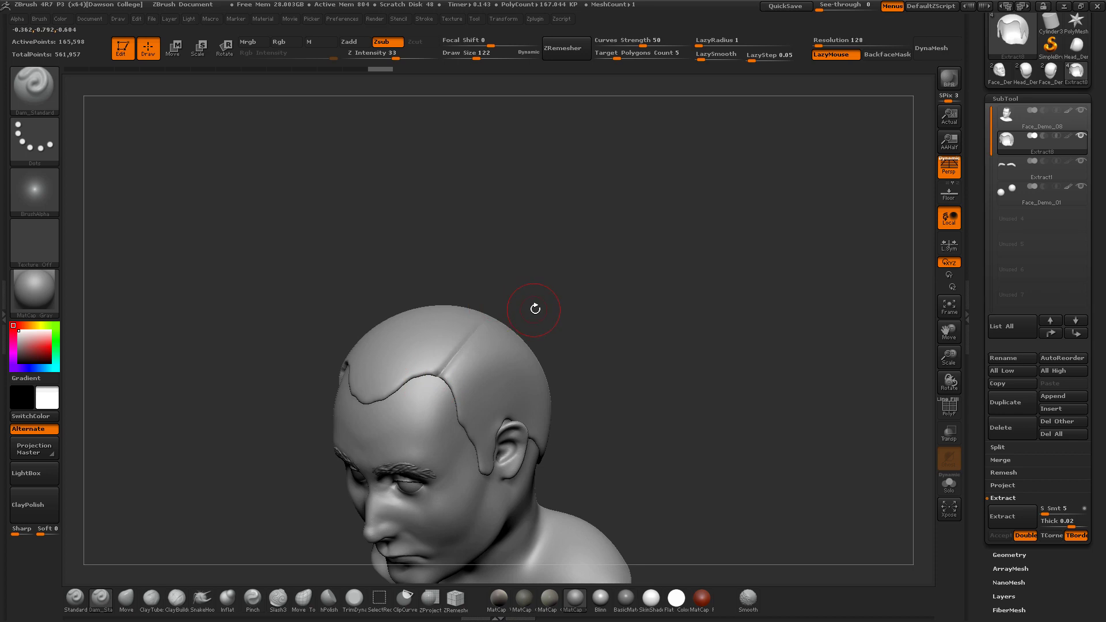
Extend the carved parting over the top of the head and smooth the hair surface around it
{"action": "left_click_drag", "start_coordinate": [541, 298], "coordinate": [622, 313]}
{"action": "left_click_drag", "start_coordinate": [427, 337], "coordinate": [410, 428], "text": "shift"}
{"action": "left_click_drag", "start_coordinate": [590, 301], "coordinate": [533, 331]}
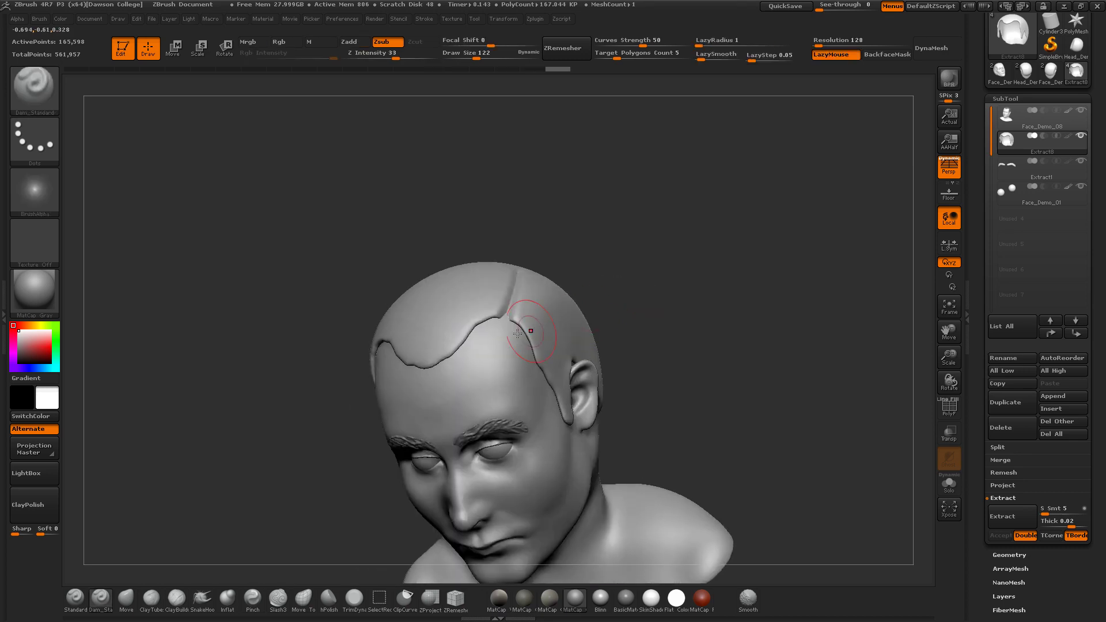
{"action": "left_click_drag", "start_coordinate": [414, 351], "coordinate": [404, 336], "text": "shift"}
{"action": "left_click_drag", "start_coordinate": [489, 317], "coordinate": [510, 300], "text": "shift"}
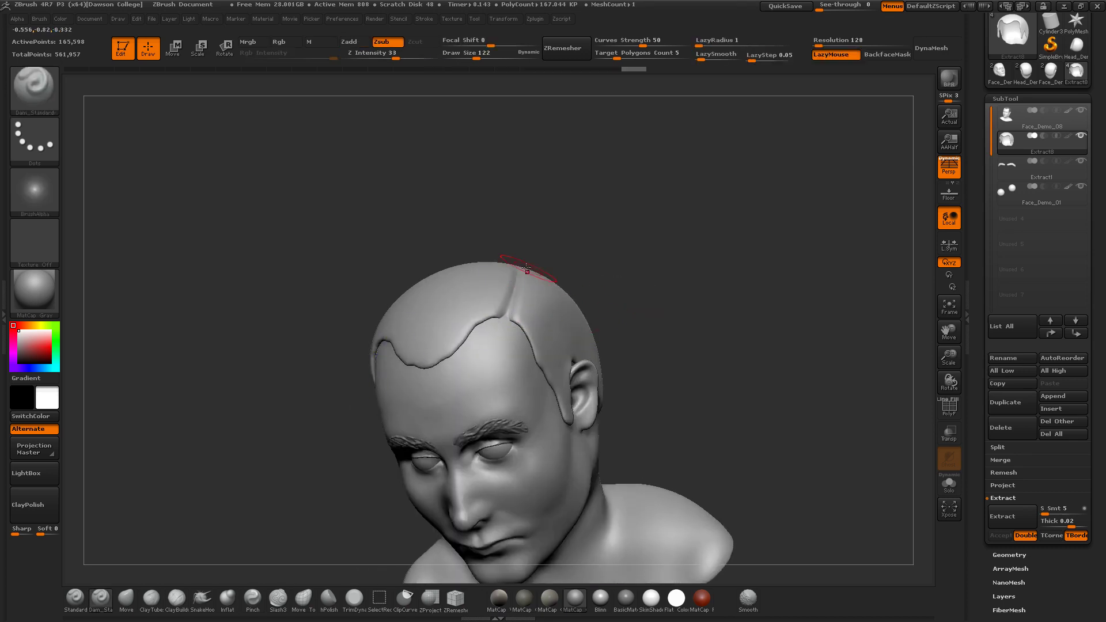
{"action": "mouse_move", "coordinate": [575, 243]}
{"action": "left_mouse_down"}
{"action": "mouse_move", "coordinate": [585, 262]}
{"action": "mouse_move", "coordinate": [527, 230]}
{"action": "left_mouse_up"}
{"action": "mouse_move", "coordinate": [599, 216]}
{"action": "left_mouse_down"}
{"action": "mouse_move", "coordinate": [646, 271]}
{"action": "mouse_move", "coordinate": [633, 291]}
{"action": "left_mouse_up"}
{"action": "mouse_move", "coordinate": [459, 237]}
{"action": "left_mouse_down"}
{"action": "mouse_move", "coordinate": [536, 282]}
{"action": "mouse_move", "coordinate": [497, 234]}
{"action": "mouse_move", "coordinate": [433, 237]}
{"action": "left_mouse_up"}
{"action": "key", "text": "ctrl+z"}
{"action": "left_click_drag", "start_coordinate": [531, 239], "coordinate": [538, 259], "text": "shift"}
{"action": "mouse_move", "coordinate": [624, 222]}
{"action": "left_mouse_down"}
{"action": "mouse_move", "coordinate": [535, 244]}
{"action": "mouse_move", "coordinate": [645, 217]}
{"action": "mouse_move", "coordinate": [555, 279]}
{"action": "mouse_move", "coordinate": [642, 227]}
{"action": "mouse_move", "coordinate": [654, 276]}
{"action": "mouse_move", "coordinate": [549, 273]}
{"action": "left_mouse_up"}
Switch the active subtool between the head, the eyes and the hair piece, ending on the hair piece
{"action": "left_click", "coordinate": [506, 362], "text": "alt"}
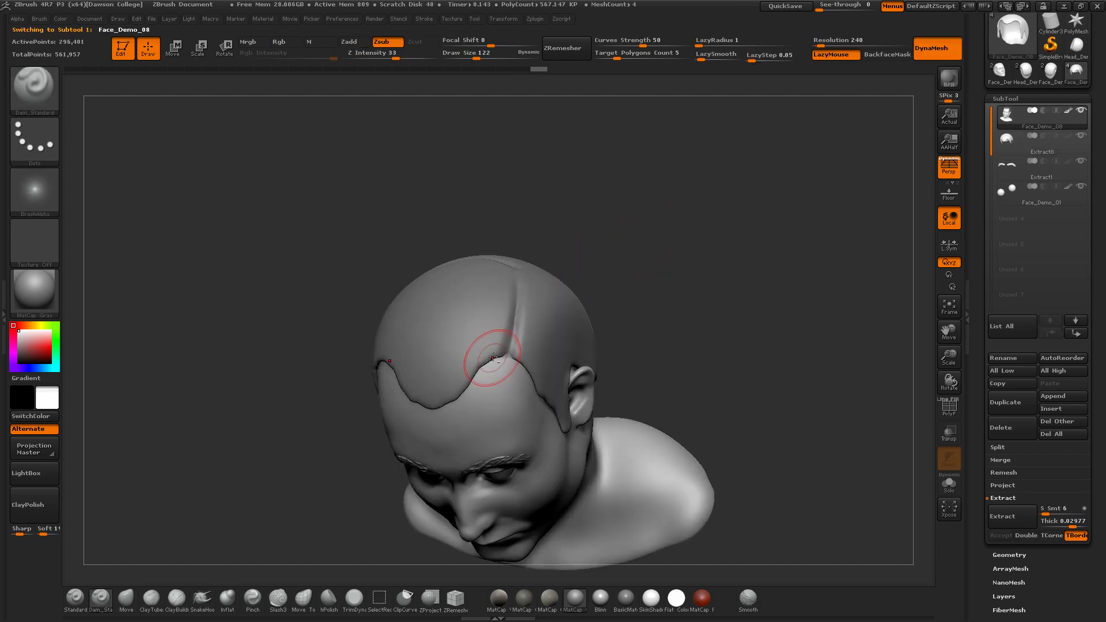
{"action": "left_click", "coordinate": [522, 320], "text": "alt"}
{"action": "left_click_drag", "start_coordinate": [628, 273], "coordinate": [697, 280], "text": "alt"}
{"action": "left_click", "coordinate": [537, 379], "text": "alt"}
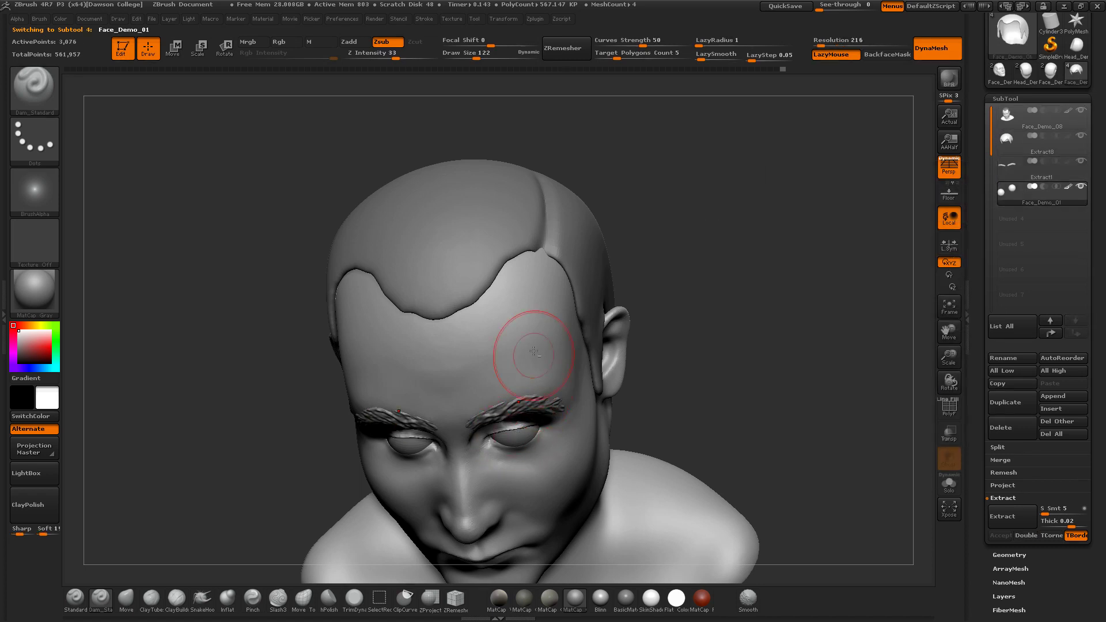
{"action": "left_click", "coordinate": [501, 248], "text": "alt"}
{"action": "left_click_drag", "start_coordinate": [630, 275], "coordinate": [766, 274]}
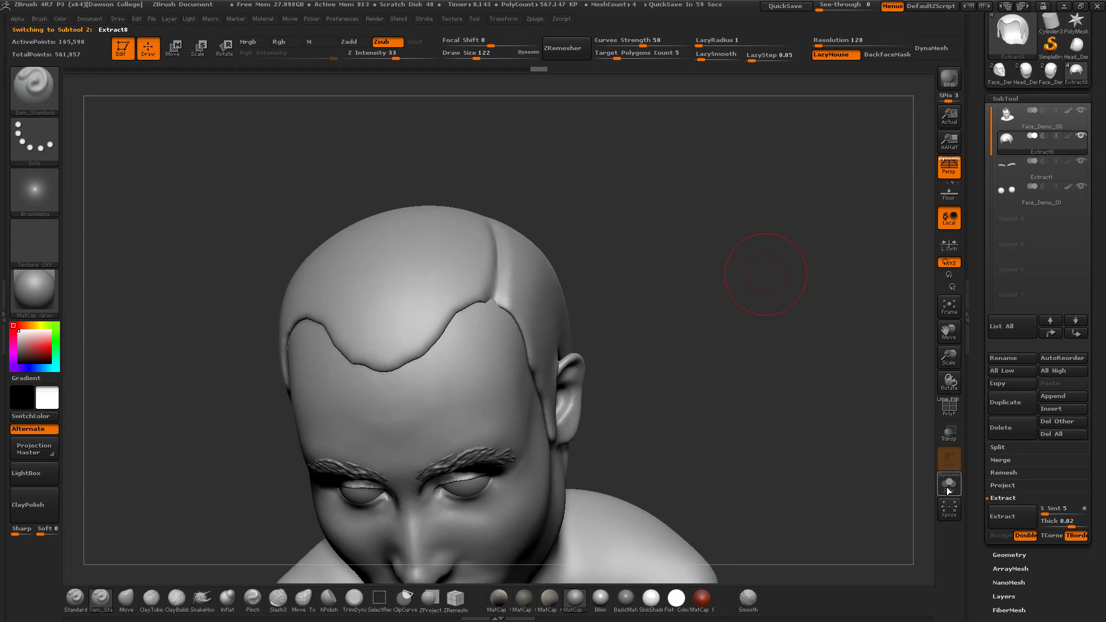
Turn on Transp with Ghost and switch the active subtool to the head and back to the hair piece
{"action": "left_click", "coordinate": [947, 433]}
{"action": "left_click_drag", "start_coordinate": [680, 358], "coordinate": [662, 343]}
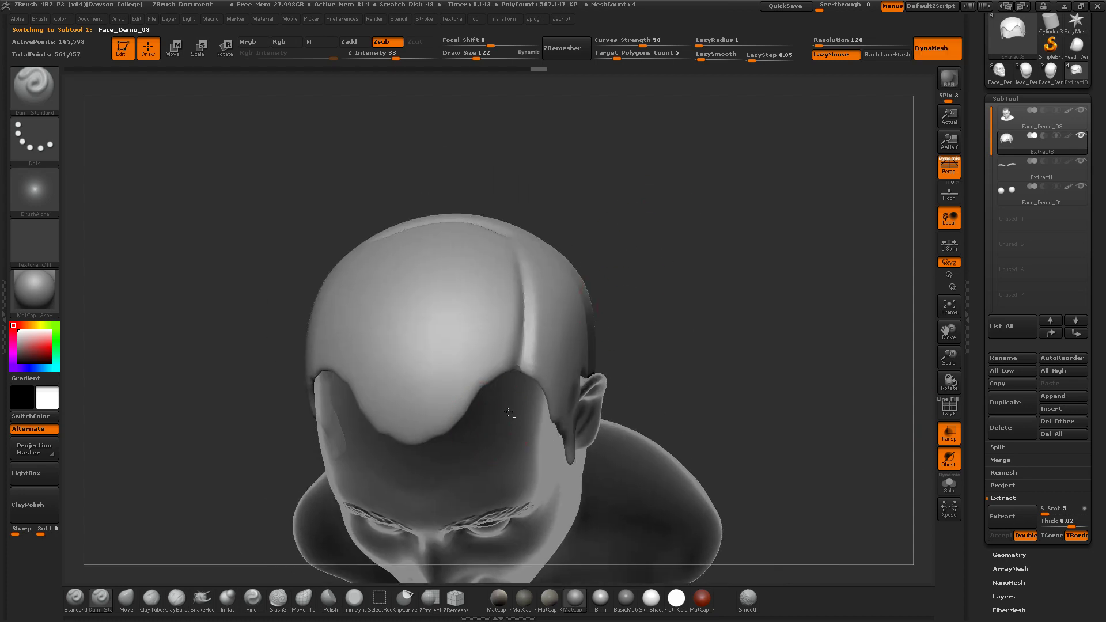
{"action": "left_click", "coordinate": [510, 407], "text": "alt"}
{"action": "left_click", "coordinate": [534, 330], "text": "alt"}
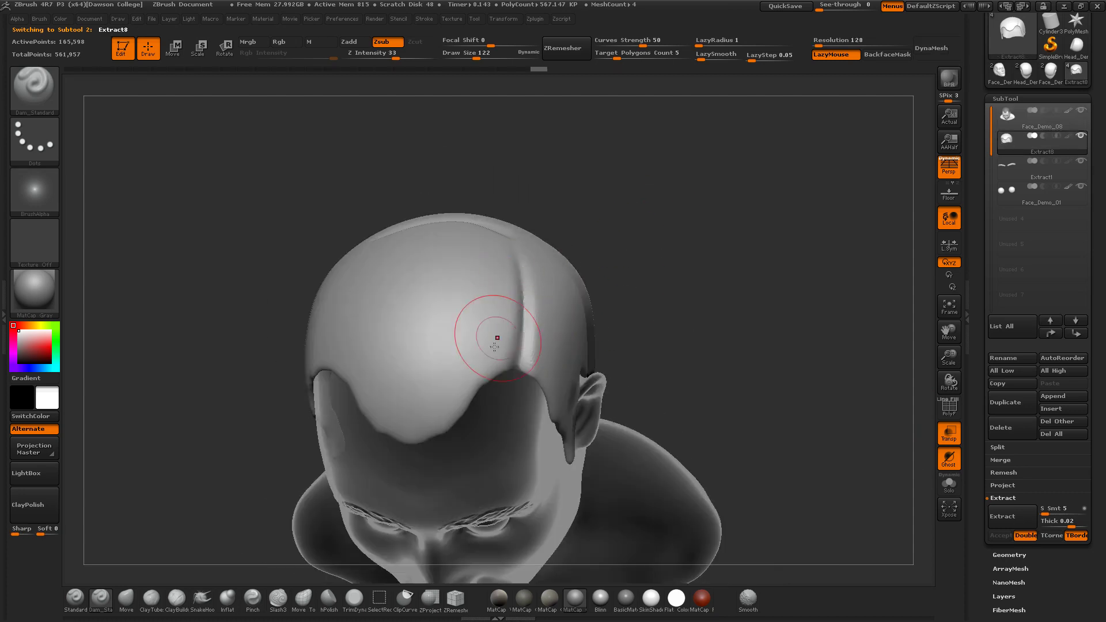
Carve crossing hair strands over the front of the hair piece with Dam_Standard at draw size 47
{"action": "left_click_drag", "start_coordinate": [513, 278], "coordinate": [508, 249]}
{"action": "key", "text": "s"}
{"action": "left_click_drag", "start_coordinate": [485, 306], "coordinate": [473, 306]}
{"action": "left_click_drag", "start_coordinate": [476, 282], "coordinate": [471, 249]}
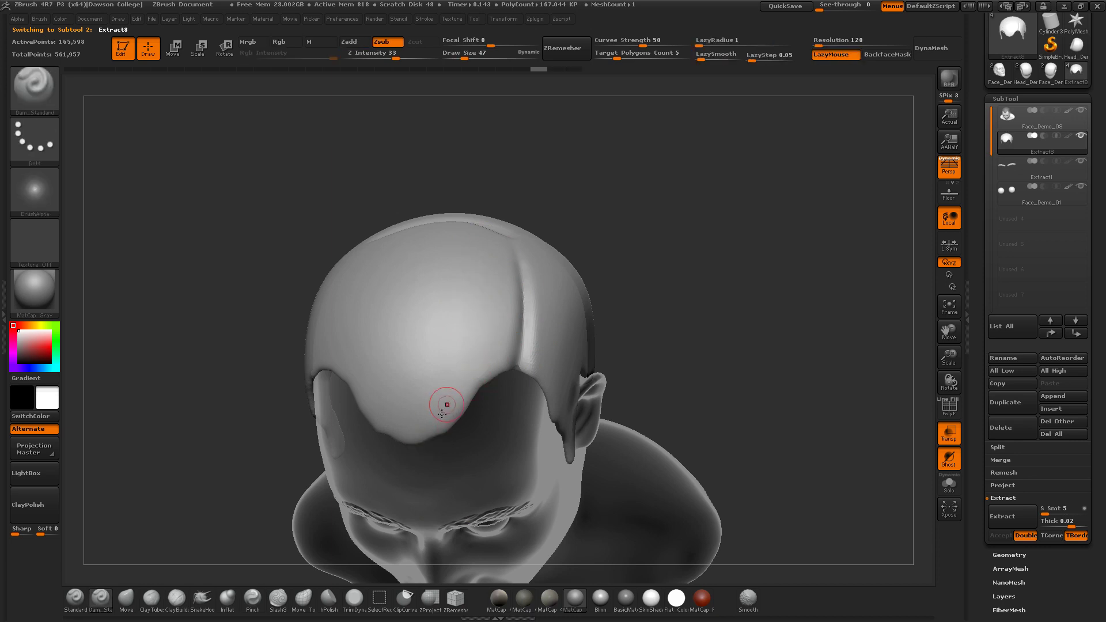
{"action": "mouse_move", "coordinate": [389, 415]}
{"action": "left_mouse_down"}
{"action": "mouse_move", "coordinate": [431, 311]}
{"action": "mouse_move", "coordinate": [451, 318]}
{"action": "left_mouse_up"}
{"action": "left_click_drag", "start_coordinate": [454, 407], "coordinate": [418, 312]}
{"action": "mouse_move", "coordinate": [465, 381]}
{"action": "left_mouse_down"}
{"action": "mouse_move", "coordinate": [412, 275]}
{"action": "mouse_move", "coordinate": [448, 318]}
{"action": "left_mouse_up"}
{"action": "left_click_drag", "start_coordinate": [377, 369], "coordinate": [404, 281]}
{"action": "left_click_drag", "start_coordinate": [486, 337], "coordinate": [494, 360]}
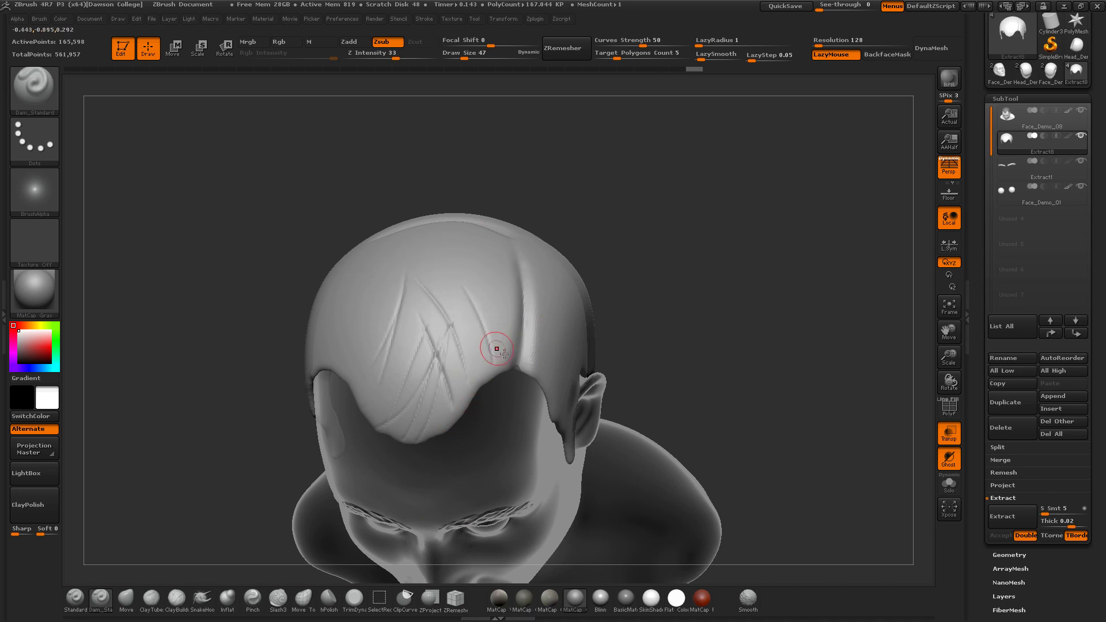
Build up raised hair strands across the front of the hair piece with the ClayBuildup brush at draw size 47
{"action": "key", "text": "b"}
{"action": "key", "text": "c"}
{"action": "key", "text": "b"}
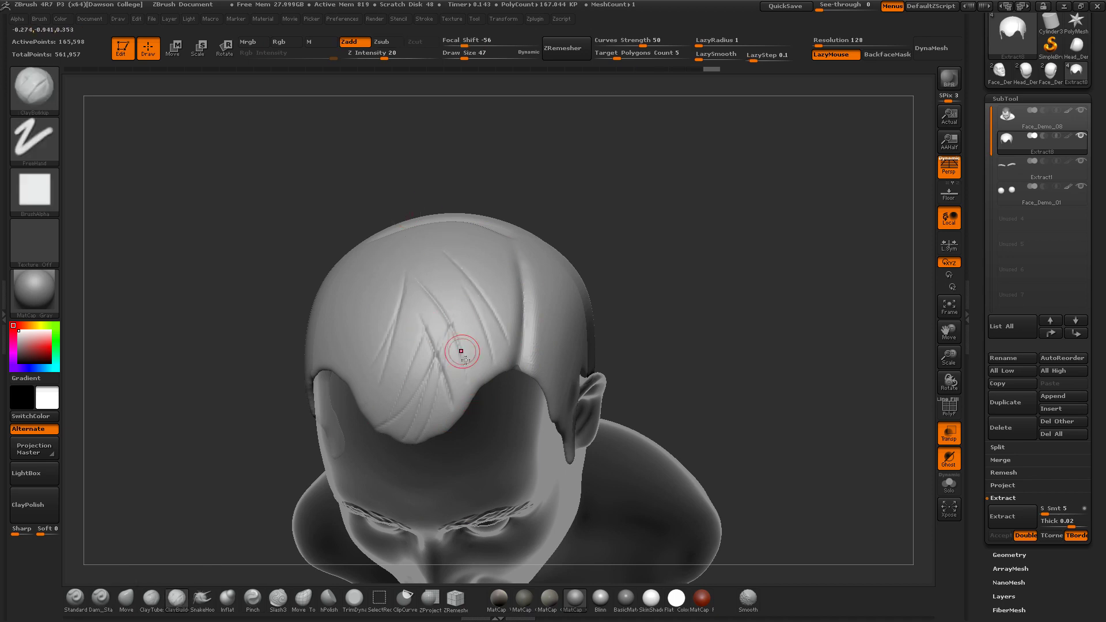
{"action": "left_click_drag", "start_coordinate": [454, 393], "coordinate": [402, 313]}
{"action": "mouse_move", "coordinate": [253, 380]}
{"action": "left_mouse_down"}
{"action": "mouse_move", "coordinate": [392, 295]}
{"action": "mouse_move", "coordinate": [494, 300]}
{"action": "mouse_move", "coordinate": [285, 369]}
{"action": "mouse_move", "coordinate": [313, 365]}
{"action": "left_mouse_up"}
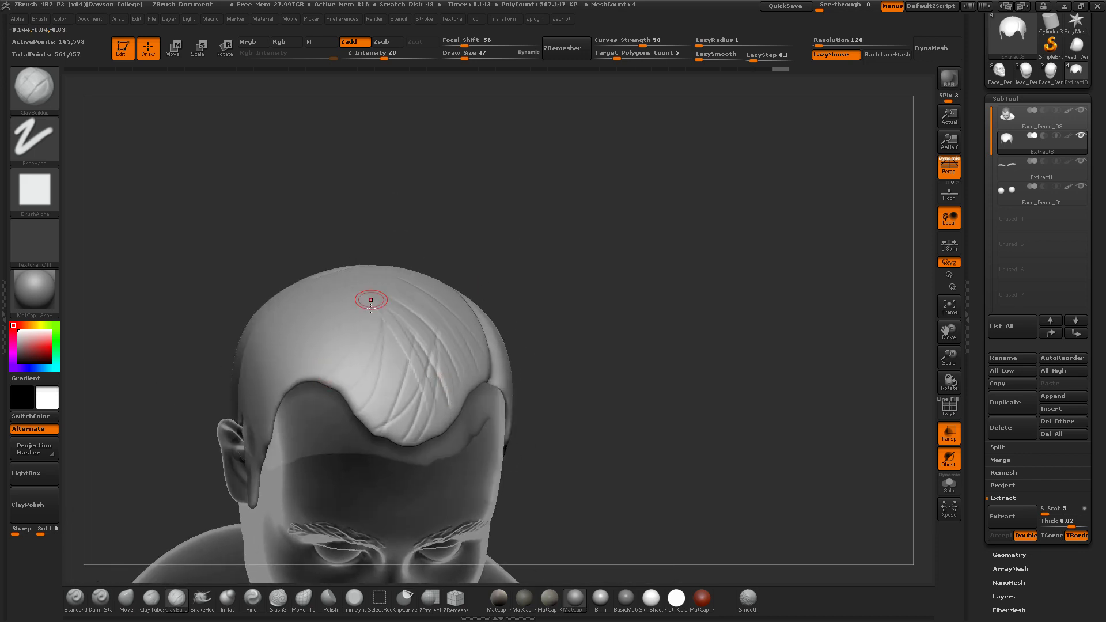
{"action": "mouse_move", "coordinate": [356, 398]}
{"action": "left_mouse_down"}
{"action": "mouse_move", "coordinate": [375, 319]}
{"action": "mouse_move", "coordinate": [395, 340]}
{"action": "left_mouse_up"}
{"action": "left_click_drag", "start_coordinate": [371, 422], "coordinate": [409, 289]}
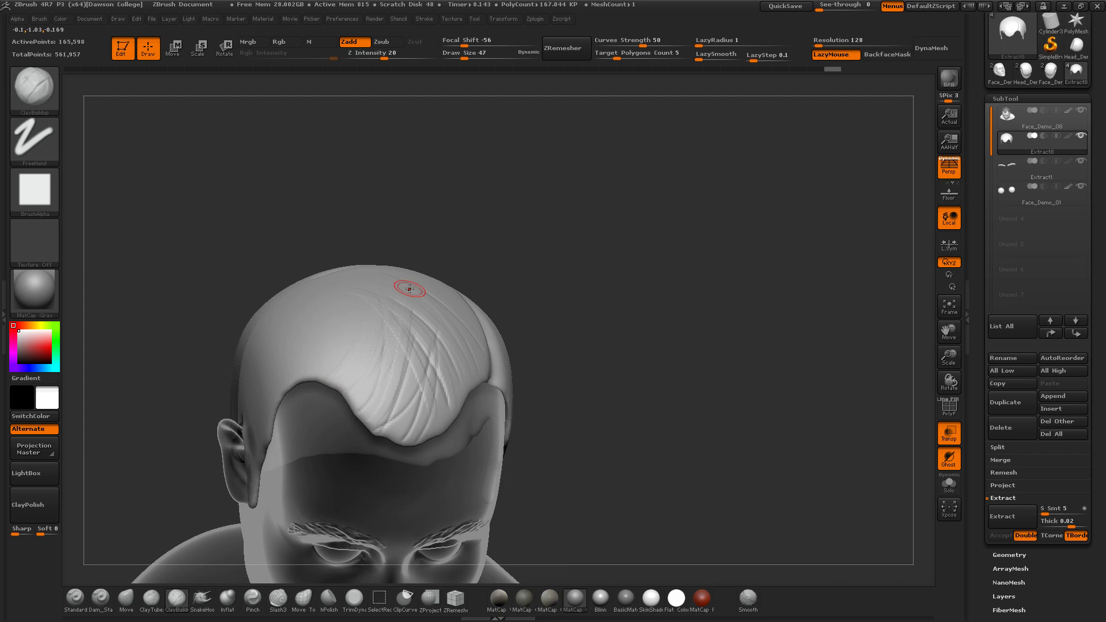
Change the material to BasicMaterial2, add more strands to the front hair, and remesh the hair piece with DynaMesh at resolution 528
{"action": "left_click_drag", "start_coordinate": [547, 357], "coordinate": [597, 390]}
{"action": "left_click", "coordinate": [600, 599]}
{"action": "mouse_move", "coordinate": [654, 464]}
{"action": "left_mouse_down"}
{"action": "mouse_move", "coordinate": [659, 408]}
{"action": "mouse_move", "coordinate": [314, 419]}
{"action": "mouse_move", "coordinate": [340, 296]}
{"action": "left_mouse_up"}
{"action": "left_click", "coordinate": [625, 599]}
{"action": "left_click_drag", "start_coordinate": [304, 430], "coordinate": [366, 298]}
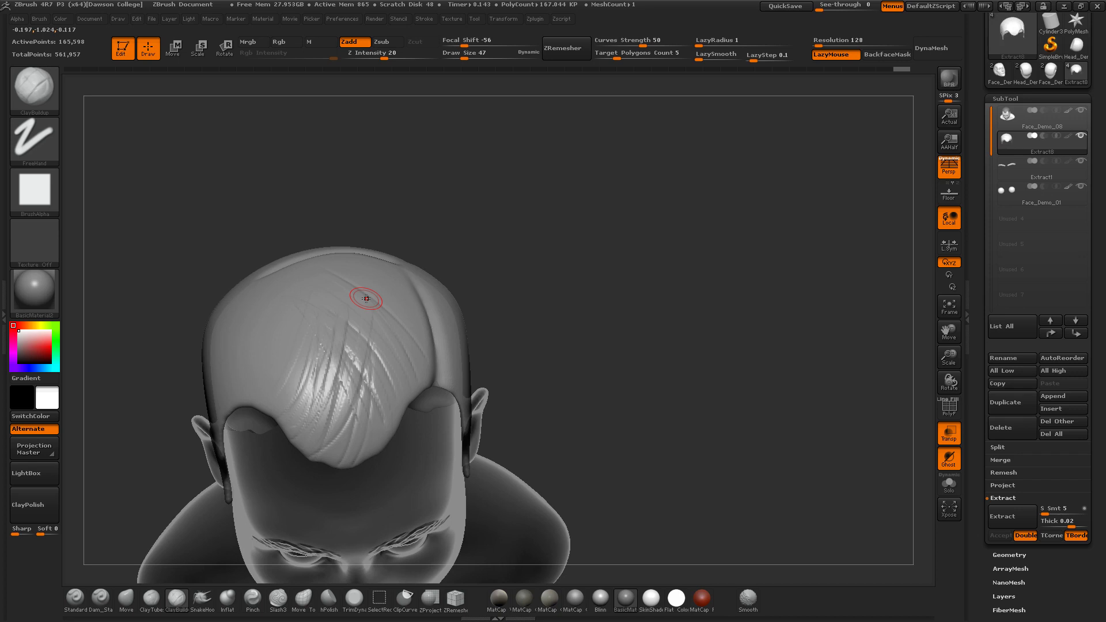
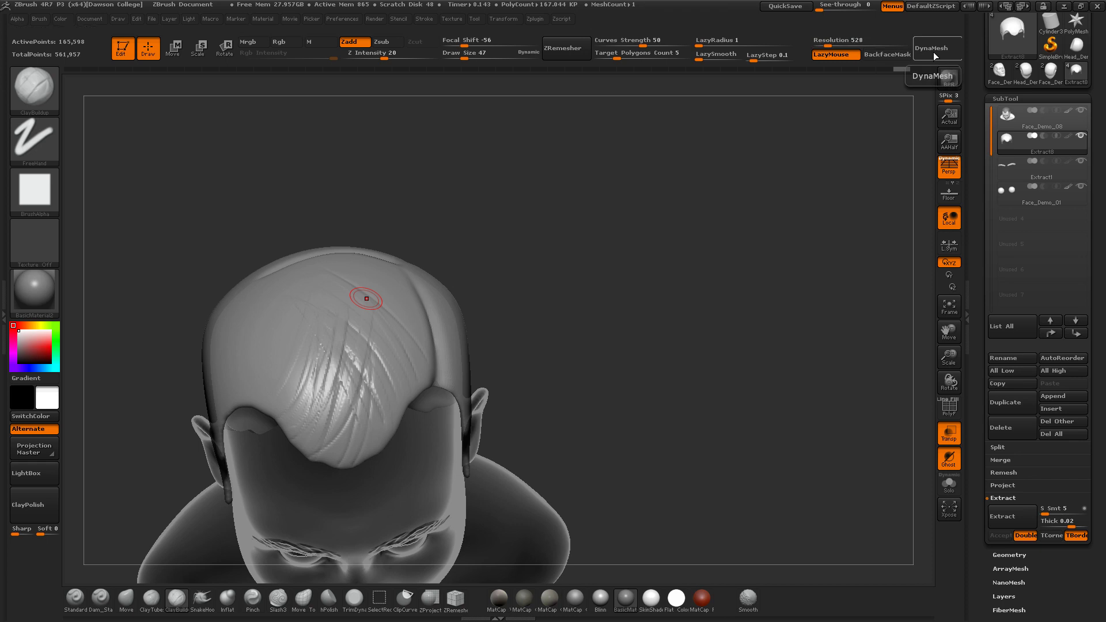
{"action": "left_click_drag", "start_coordinate": [528, 343], "coordinate": [615, 291], "text": "alt"}
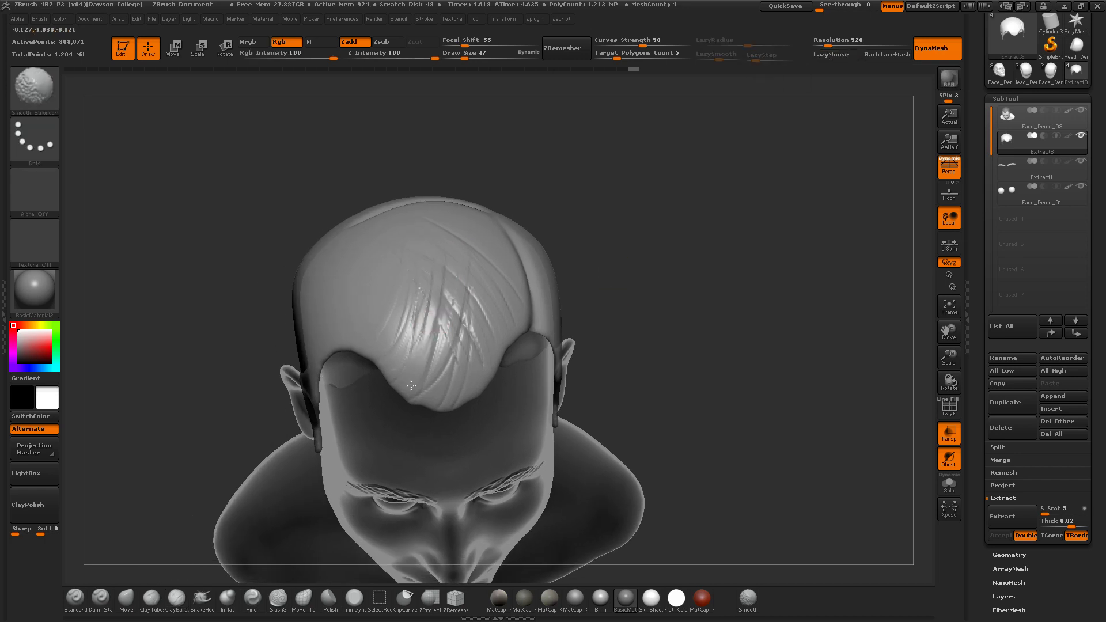
Try ClayBuildup strand strokes with LazyMouse on across the smooth side of the hair piece
{"action": "key", "text": "ctrl"}
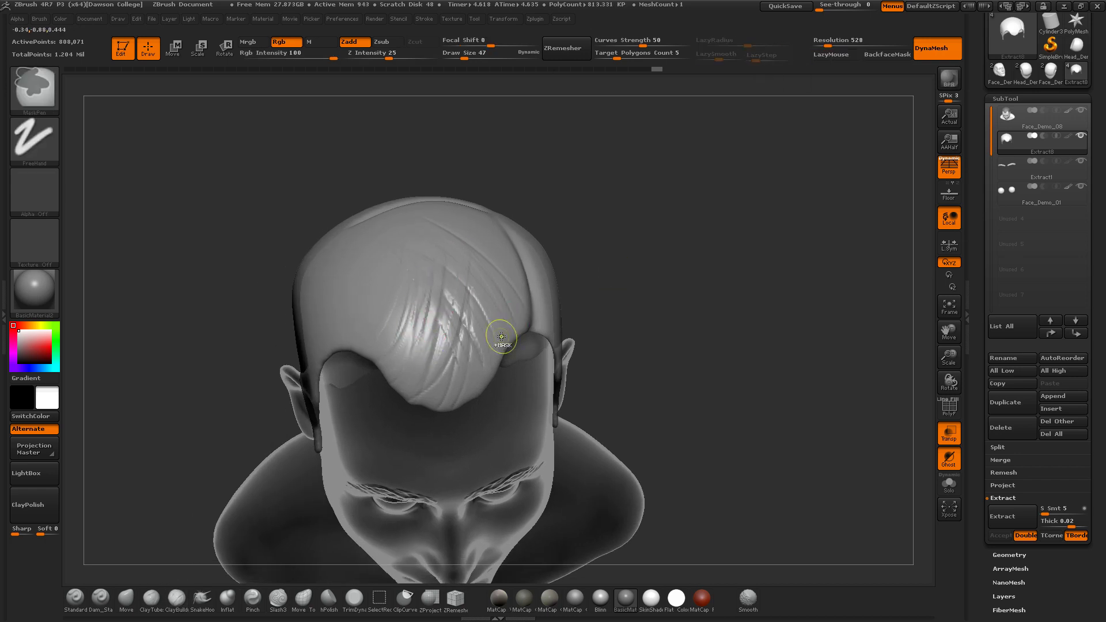
{"action": "left_click_drag", "start_coordinate": [599, 273], "coordinate": [662, 250]}
{"action": "mouse_move", "coordinate": [390, 327]}
{"action": "left_mouse_down"}
{"action": "mouse_move", "coordinate": [376, 365]}
{"action": "mouse_move", "coordinate": [414, 276]}
{"action": "left_mouse_up"}
{"action": "mouse_move", "coordinate": [561, 193]}
{"action": "left_mouse_down"}
{"action": "mouse_move", "coordinate": [580, 244]}
{"action": "mouse_move", "coordinate": [617, 280]}
{"action": "left_mouse_up"}
{"action": "left_click_drag", "start_coordinate": [746, 196], "coordinate": [684, 288]}
{"action": "key", "text": "ctrl+z"}
{"action": "key", "text": "ctrl+z"}
{"action": "mouse_move", "coordinate": [654, 246]}
{"action": "left_mouse_down"}
{"action": "mouse_move", "coordinate": [653, 237]}
{"action": "mouse_move", "coordinate": [619, 256]}
{"action": "left_mouse_up"}
{"action": "left_click_drag", "start_coordinate": [330, 390], "coordinate": [434, 195]}
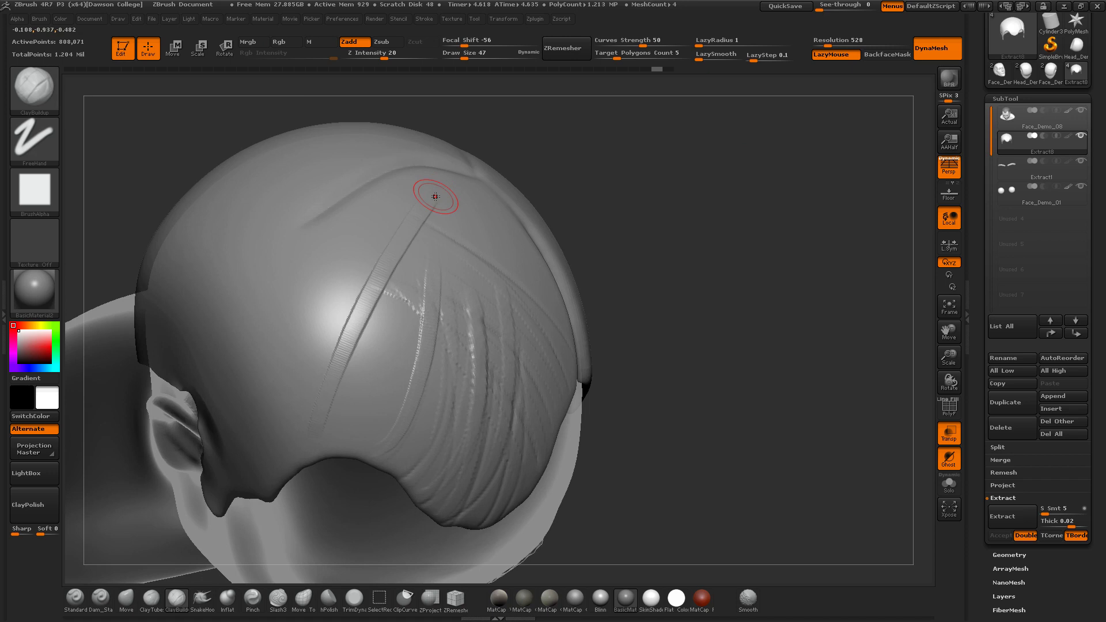
{"action": "key", "text": "ctrl+z"}
{"action": "mouse_move", "coordinate": [296, 433]}
{"action": "left_mouse_down"}
{"action": "mouse_move", "coordinate": [406, 245]}
{"action": "mouse_move", "coordinate": [465, 183]}
{"action": "left_mouse_up"}
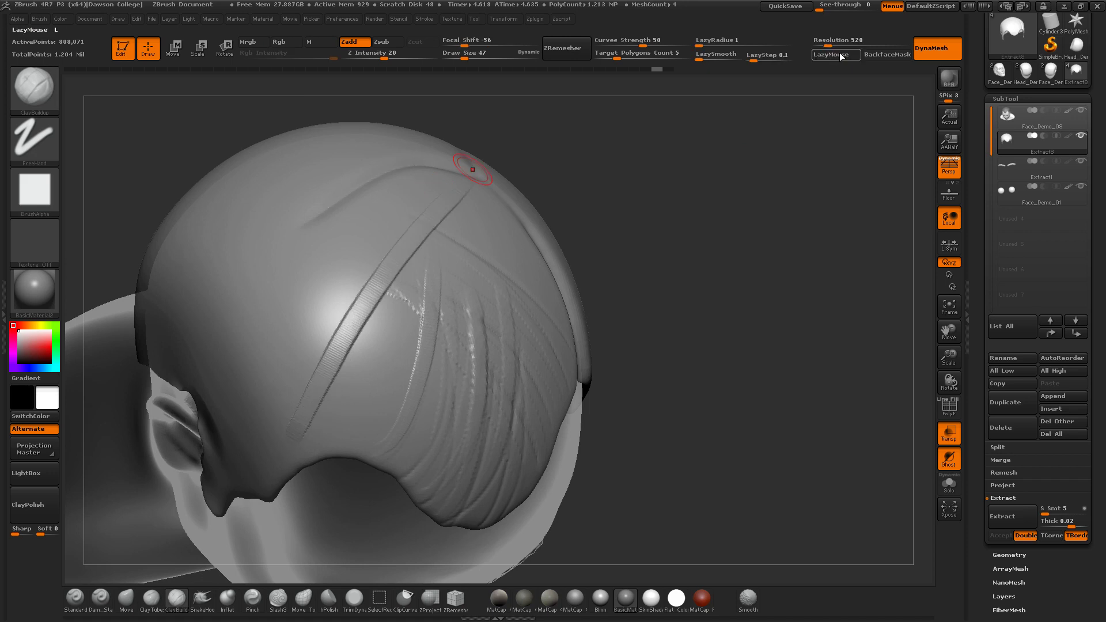
Turn off LazyMouse and try ClayBuildup strokes on the side of the hair piece, undoing them
{"action": "left_click", "coordinate": [841, 54]}
{"action": "key", "text": "ctrl+z"}
{"action": "left_click_drag", "start_coordinate": [287, 420], "coordinate": [429, 180]}
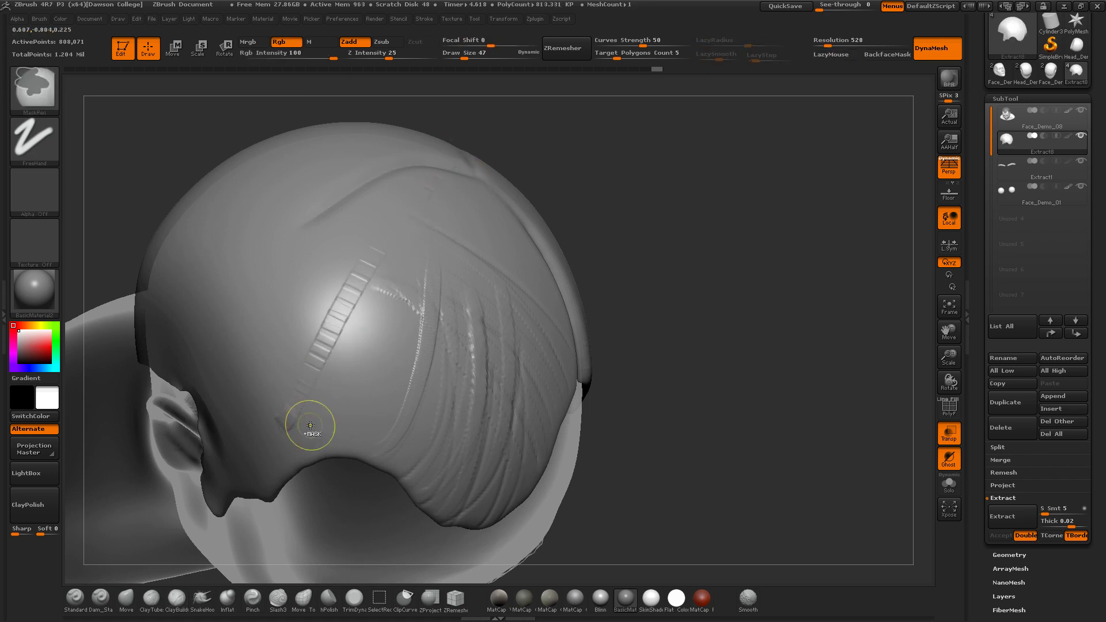
{"action": "left_click_drag", "start_coordinate": [308, 419], "coordinate": [423, 205]}
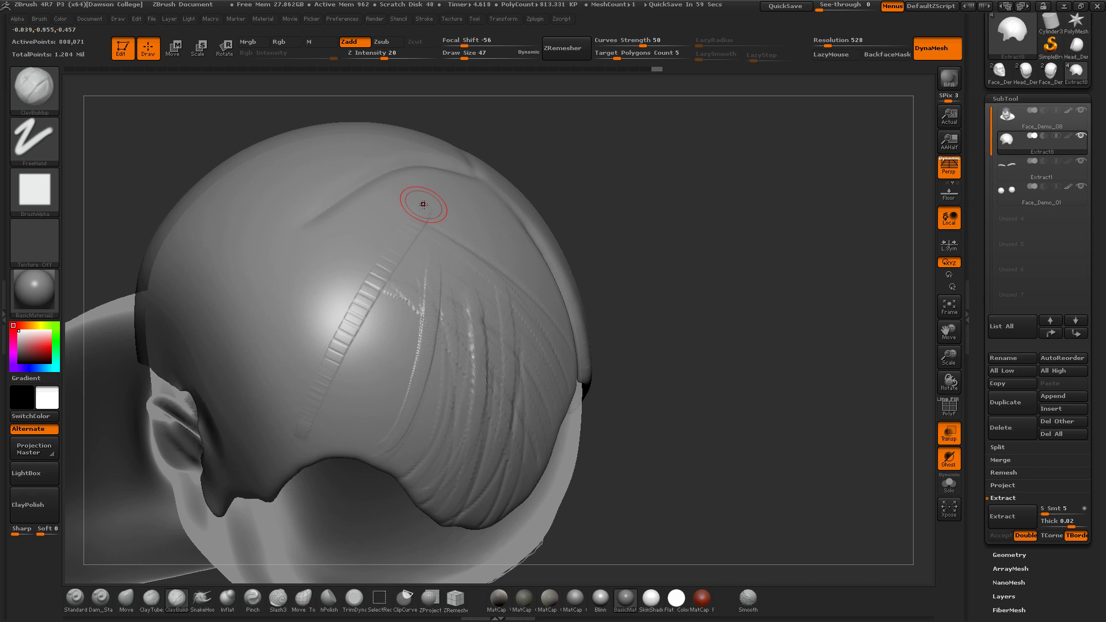
{"action": "key", "text": "ctrl+z"}
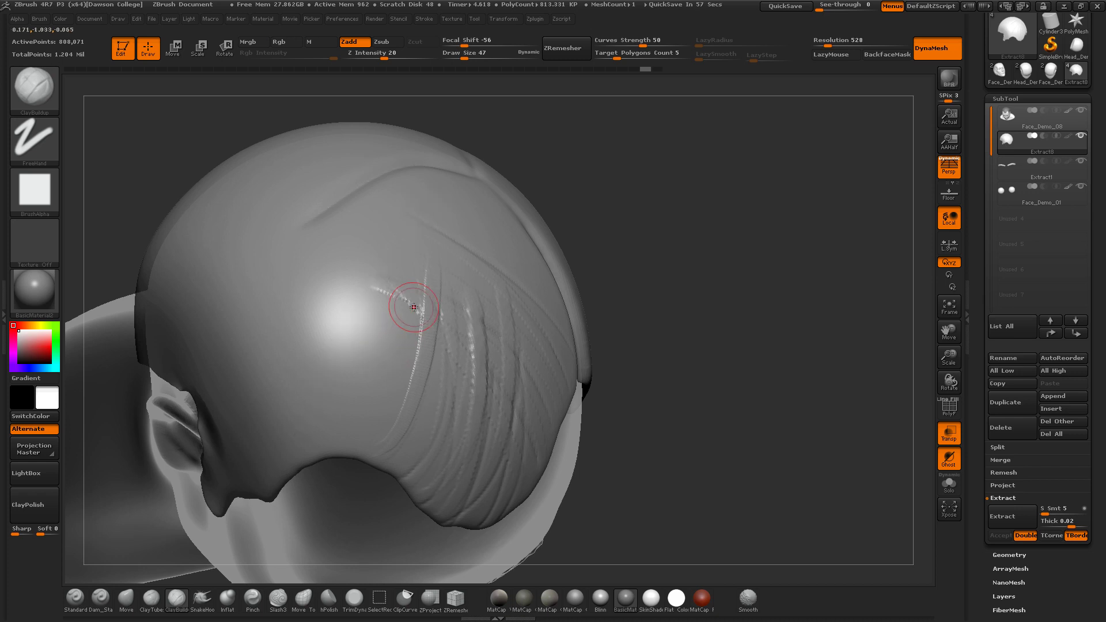
Turn LazyMouse on with LazyRadius 15 and draw a long winding test stroke over the hair piece
{"action": "left_click", "coordinate": [831, 55]}
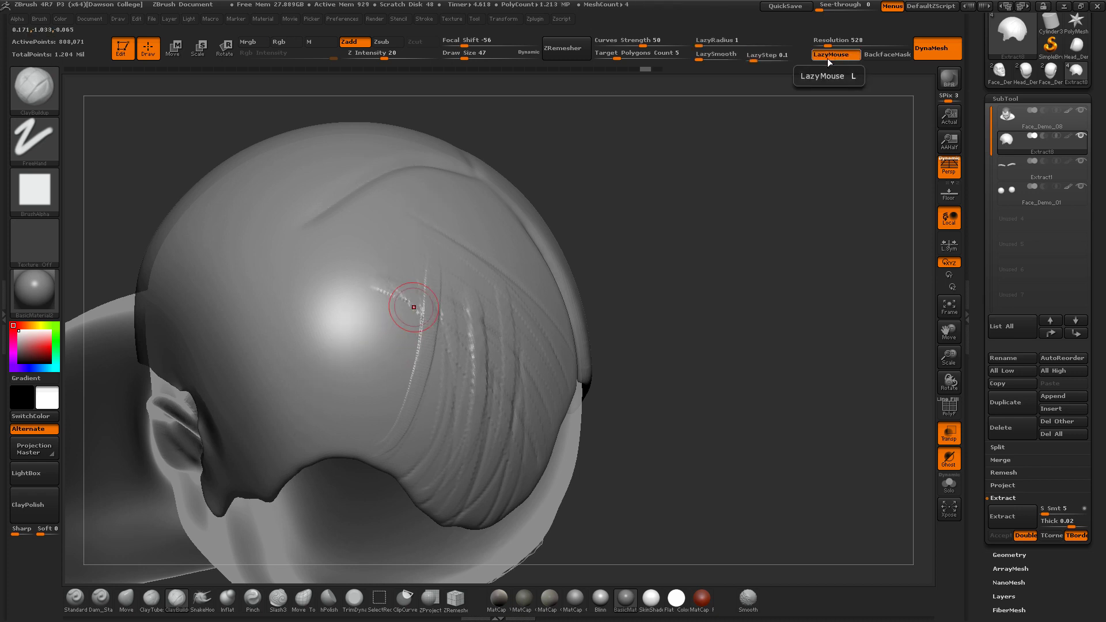
{"action": "left_click_drag", "start_coordinate": [699, 58], "coordinate": [729, 44]}
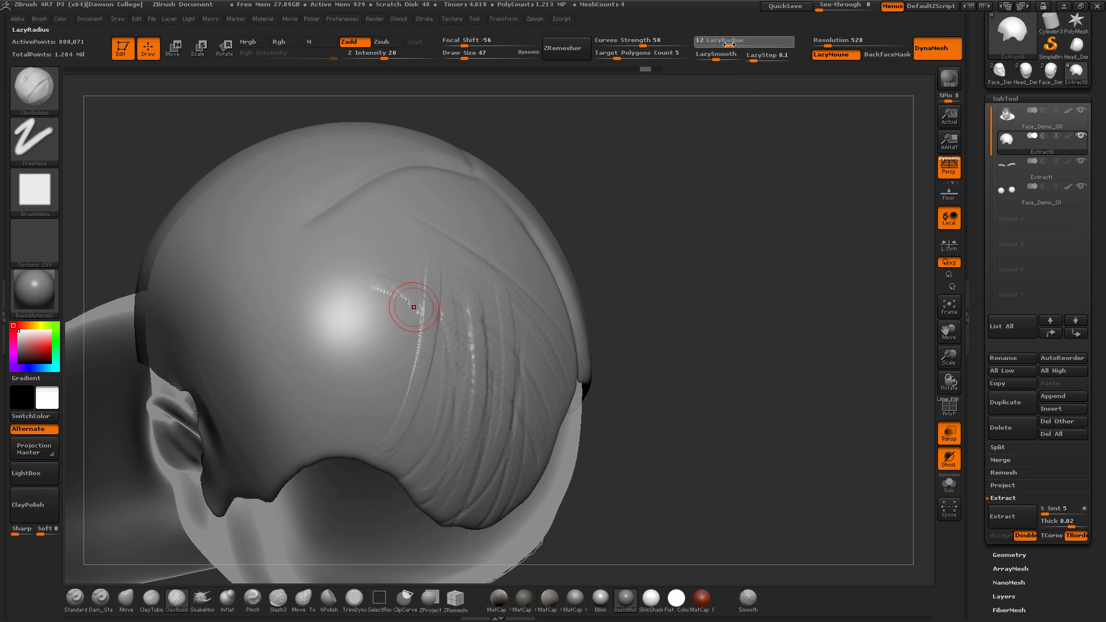
{"action": "left_click_drag", "start_coordinate": [733, 44], "coordinate": [731, 44]}
{"action": "mouse_move", "coordinate": [342, 416]}
{"action": "left_mouse_down"}
{"action": "mouse_move", "coordinate": [320, 346]}
{"action": "mouse_move", "coordinate": [340, 249]}
{"action": "mouse_move", "coordinate": [383, 320]}
{"action": "mouse_move", "coordinate": [439, 283]}
{"action": "left_mouse_up"}
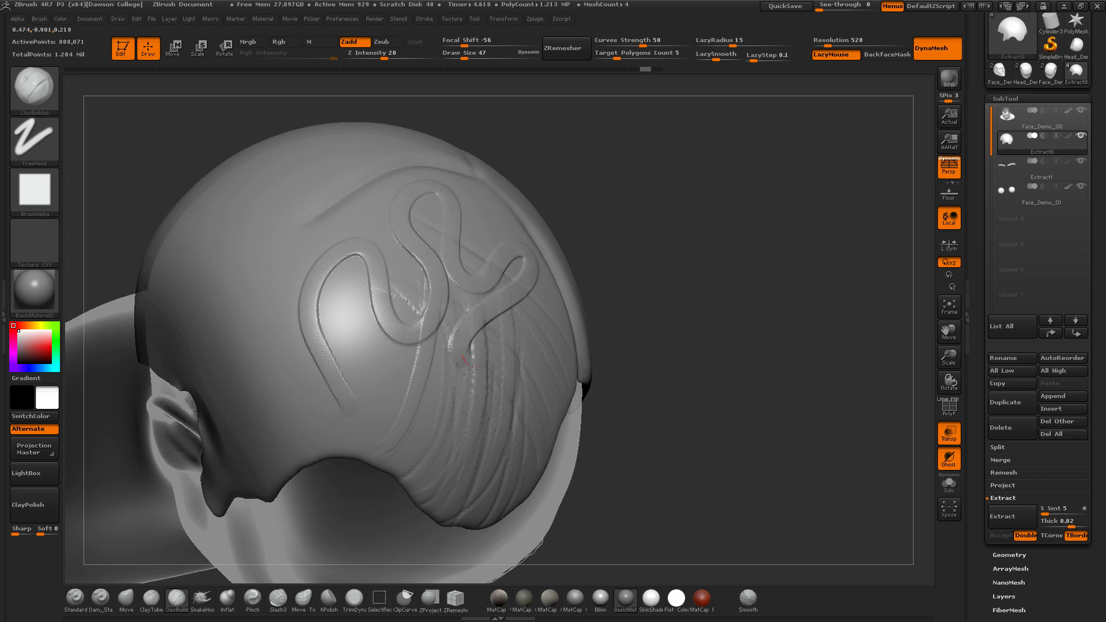
{"action": "mouse_move", "coordinate": [459, 414]}
{"action": "left_mouse_down"}
{"action": "mouse_move", "coordinate": [527, 423]}
{"action": "mouse_move", "coordinate": [294, 432]}
{"action": "left_mouse_up"}
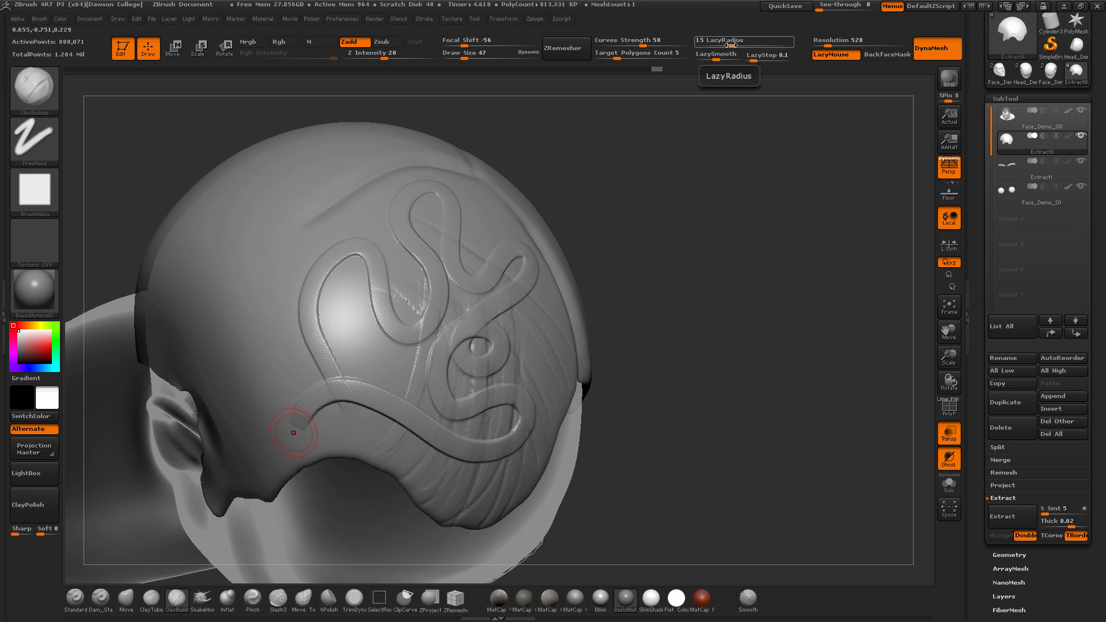
Try a stroke with LazyRadius 100 and LazySmooth 14, and undo the test strokes
{"action": "left_click_drag", "start_coordinate": [759, 46], "coordinate": [790, 45]}
{"action": "left_click_drag", "start_coordinate": [717, 60], "coordinate": [733, 59]}
{"action": "mouse_move", "coordinate": [375, 362]}
{"action": "left_mouse_down"}
{"action": "mouse_move", "coordinate": [293, 307]}
{"action": "mouse_move", "coordinate": [368, 187]}
{"action": "mouse_move", "coordinate": [397, 271]}
{"action": "mouse_move", "coordinate": [415, 397]}
{"action": "mouse_move", "coordinate": [479, 266]}
{"action": "left_mouse_up"}
{"action": "key", "text": "ctrl+z"}
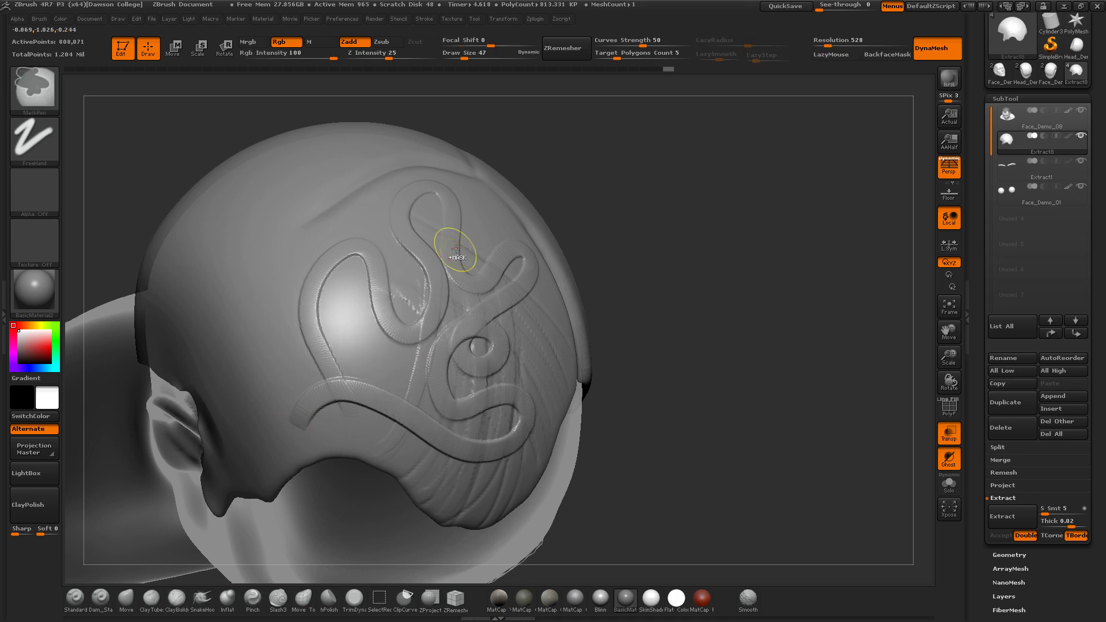
{"action": "key", "text": "ctrl+z"}
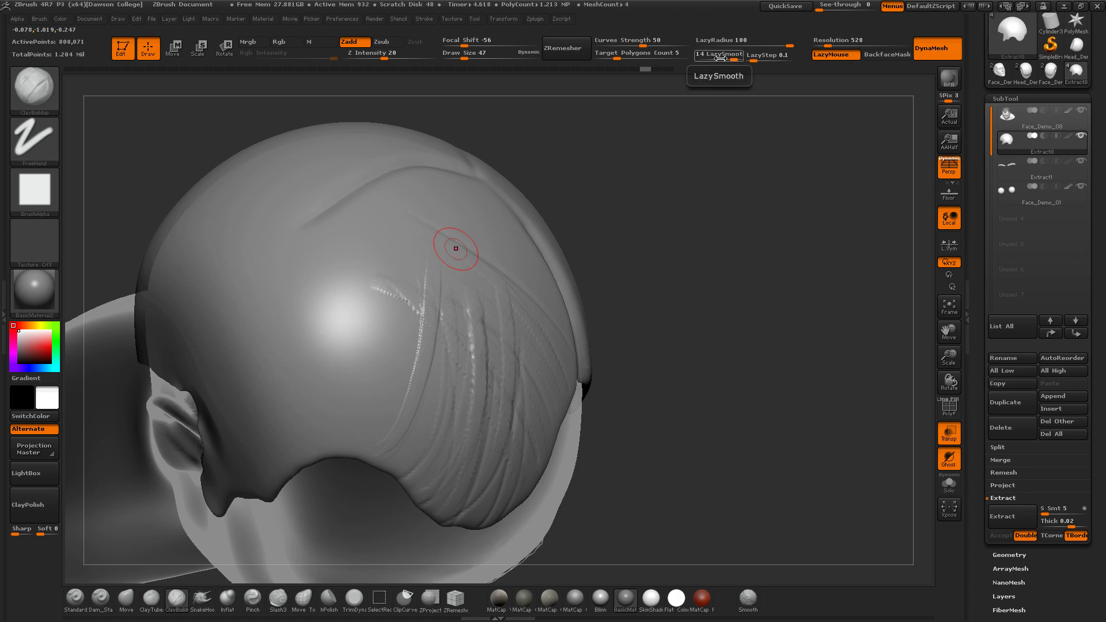
Reset LazyRadius to 1 and LazySmooth to its minimum, and try strand strokes with LazyStep 0.02
{"action": "left_click", "coordinate": [711, 44]}
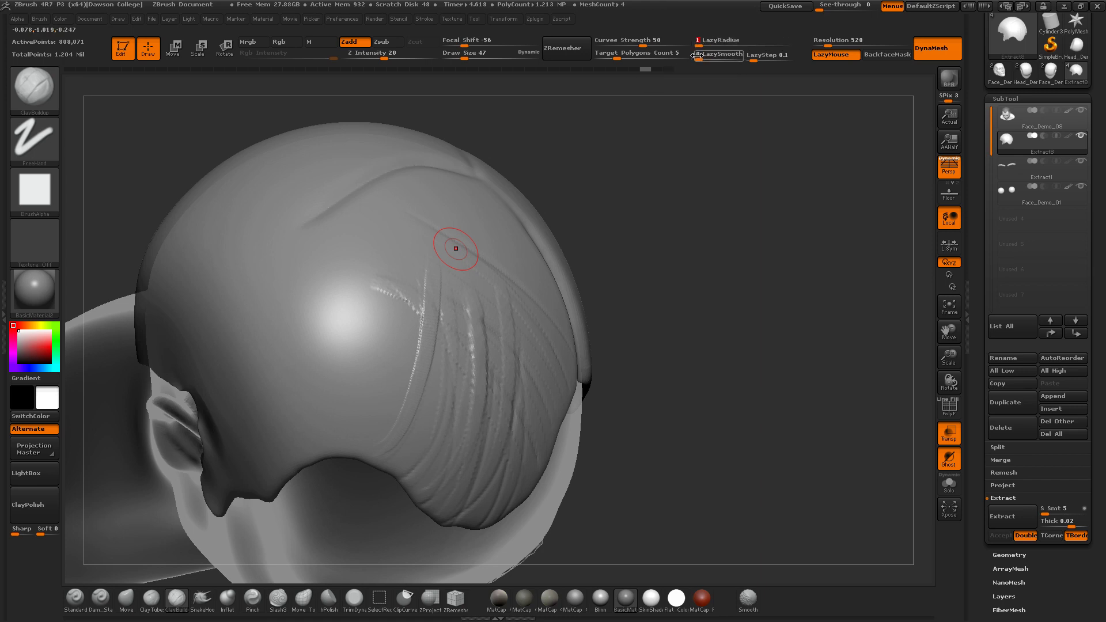
{"action": "left_click", "coordinate": [759, 57]}
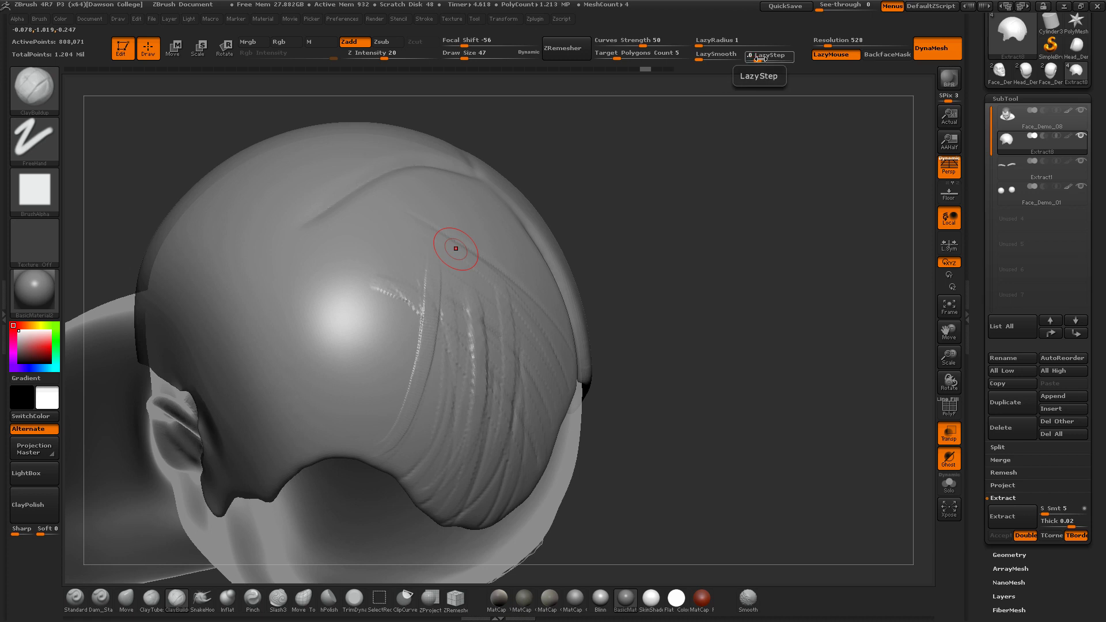
{"action": "type", "text": "0.02"}
{"action": "key", "text": "Return"}
{"action": "left_click_drag", "start_coordinate": [314, 429], "coordinate": [410, 235]}
{"action": "left_click_drag", "start_coordinate": [281, 391], "coordinate": [418, 214]}
{"action": "key", "text": "ctrl+z"}
{"action": "key", "text": "ctrl+z"}
{"action": "left_click_drag", "start_coordinate": [327, 398], "coordinate": [441, 249]}
{"action": "key", "text": "ctrl+z"}
Set LazyStep to 0.05 and try several diagonal strand strokes on the side, undoing them
{"action": "left_click", "coordinate": [771, 55]}
{"action": "type", "text": "3.6"}
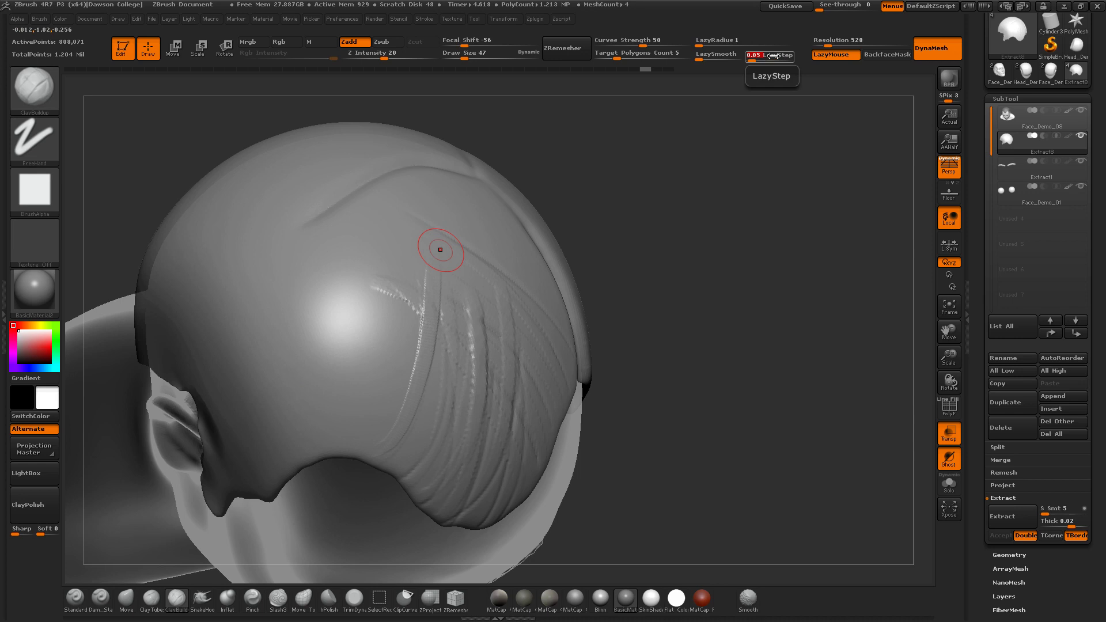
{"action": "key", "text": "Return"}
{"action": "left_click_drag", "start_coordinate": [320, 387], "coordinate": [414, 252]}
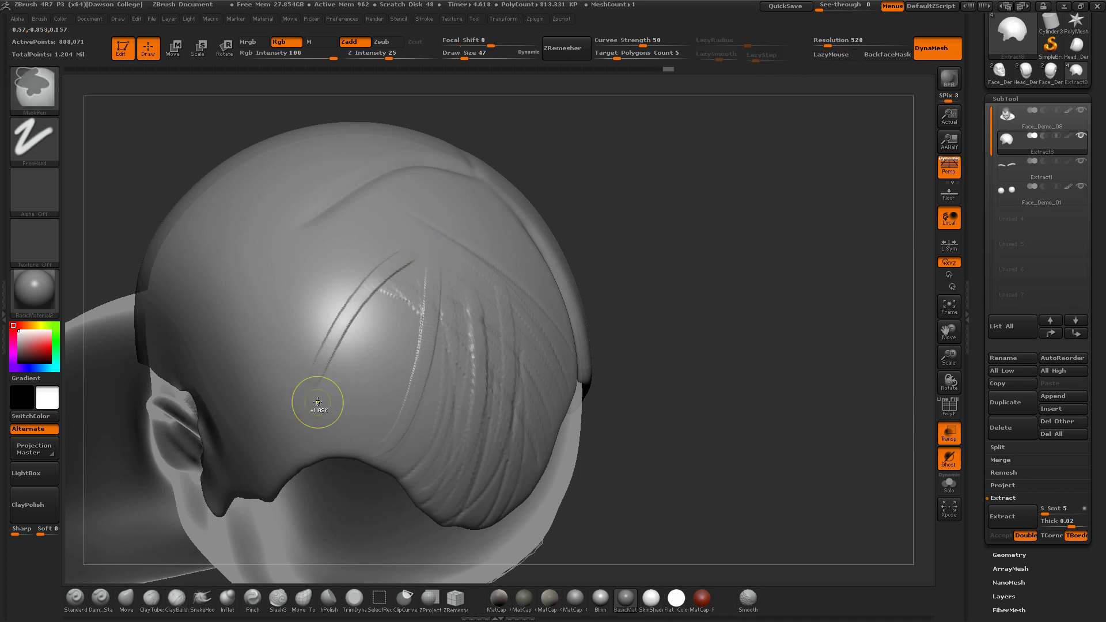
{"action": "key", "text": "ctrl+z"}
{"action": "left_click_drag", "start_coordinate": [316, 401], "coordinate": [402, 270], "text": "alt"}
{"action": "left_click_drag", "start_coordinate": [317, 418], "coordinate": [414, 285]}
{"action": "mouse_move", "coordinate": [345, 398]}
{"action": "left_mouse_down"}
{"action": "mouse_move", "coordinate": [426, 291]}
{"action": "mouse_move", "coordinate": [467, 277]}
{"action": "left_mouse_up"}
{"action": "key", "text": "ctrl+z"}
{"action": "key", "text": "ctrl+z"}
{"action": "key", "text": "ctrl+z"}
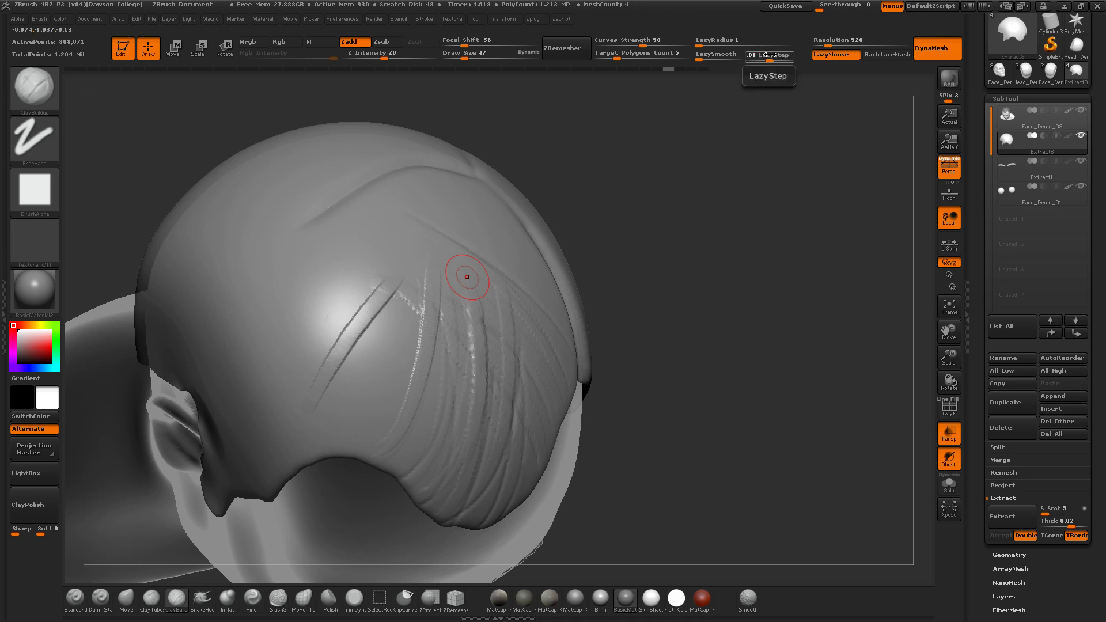
Set LazyStep to 0.01 and draw test strands on the side of the hair piece
{"action": "key", "text": "Return"}
{"action": "left_click_drag", "start_coordinate": [325, 402], "coordinate": [405, 296]}
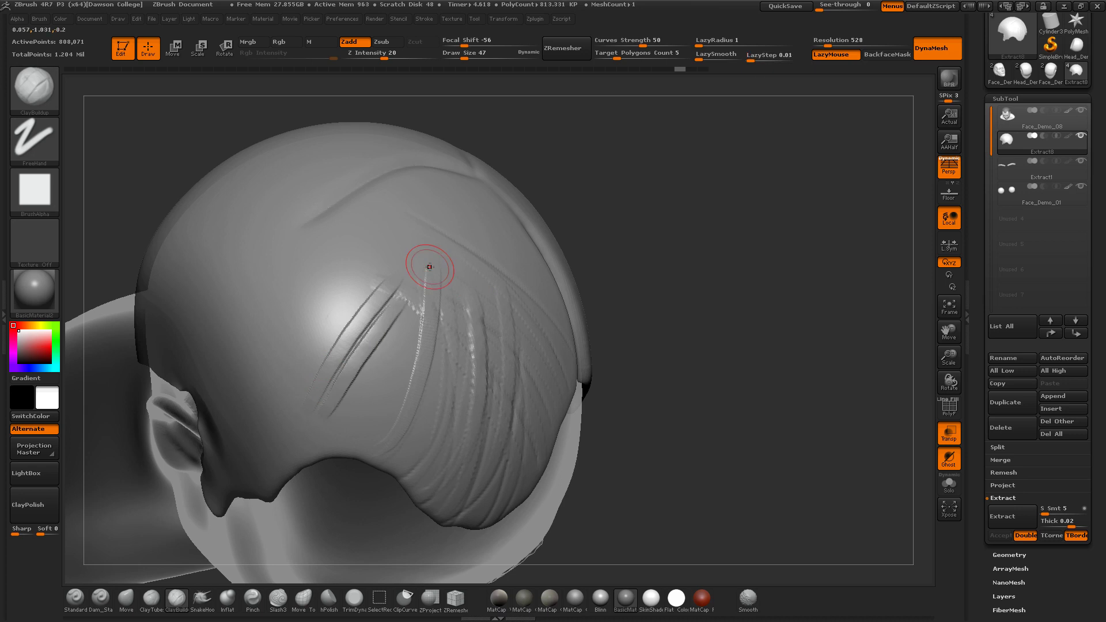
{"action": "left_click_drag", "start_coordinate": [349, 394], "coordinate": [431, 293]}
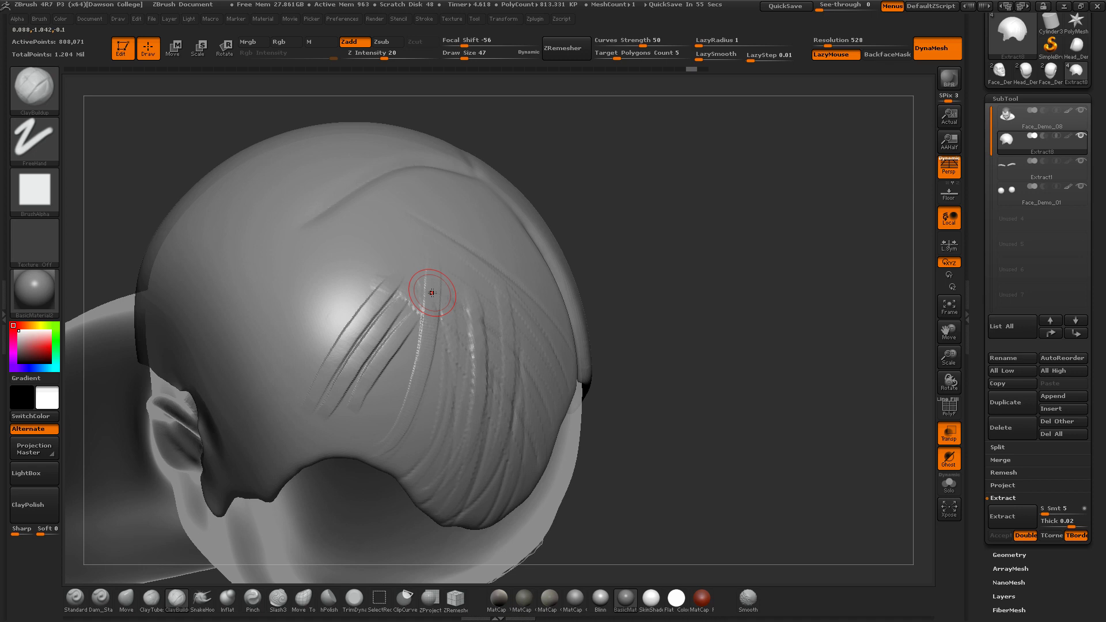
Set LazyStep to 0.05 and undo the test strands on the side of the hair piece
{"action": "left_click", "coordinate": [776, 58]}
{"action": "type", "text": ".05"}
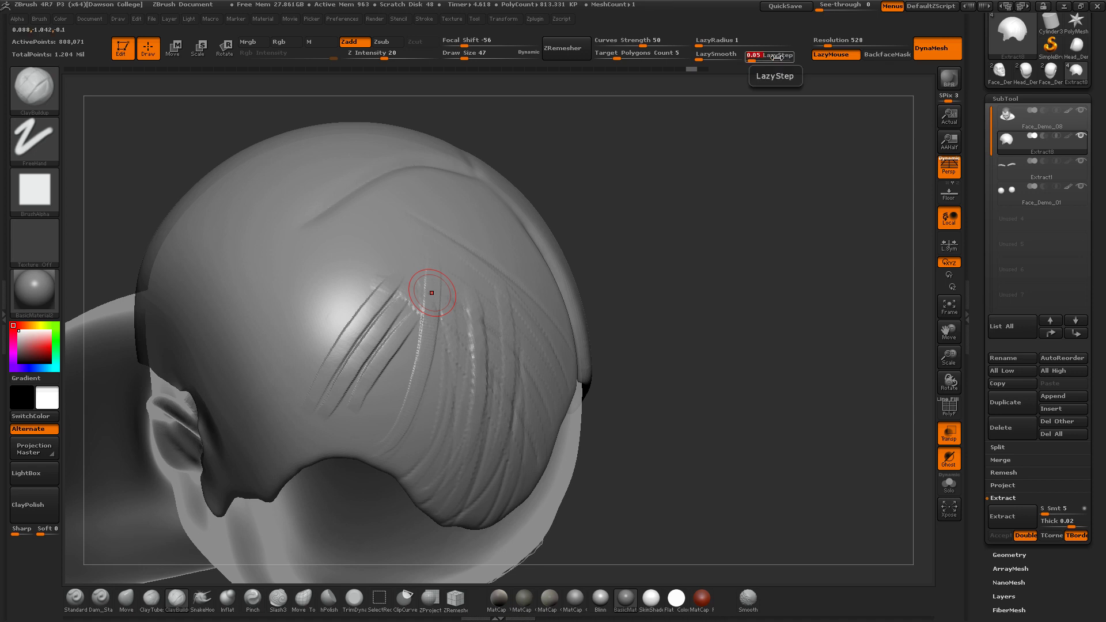
{"action": "key", "text": "ctrl+z"}
{"action": "key", "text": "ctrl+z"}
{"action": "key", "text": "ctrl+z"}
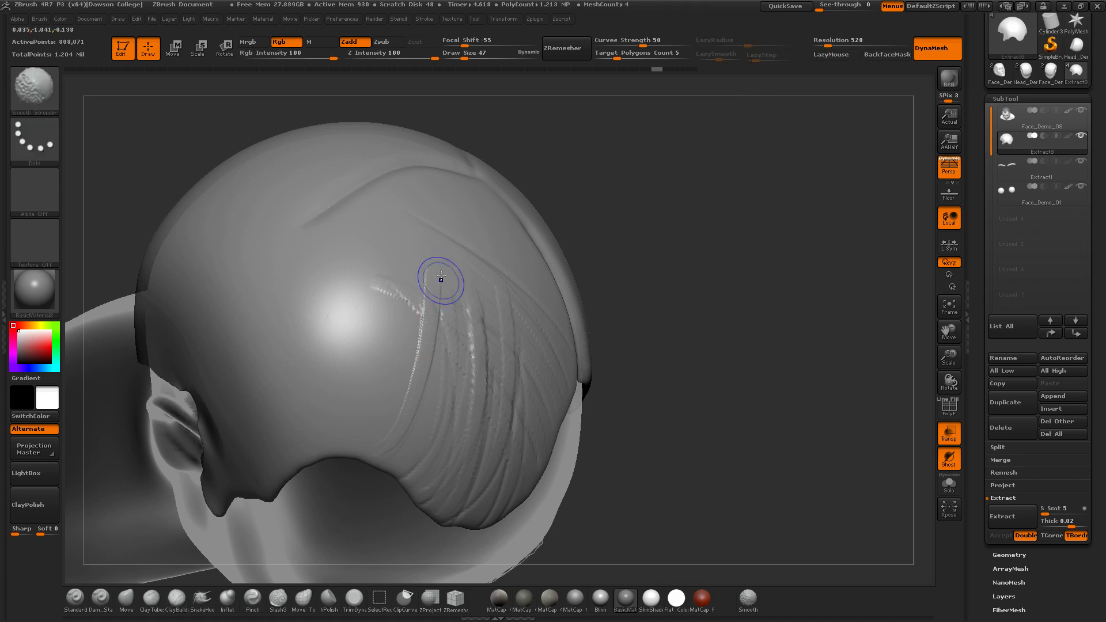
Smooth the rough strand on the side of the hair piece and add short strokes at the front
{"action": "left_click_drag", "start_coordinate": [442, 261], "coordinate": [434, 309], "text": "shift"}
{"action": "mouse_move", "coordinate": [622, 328]}
{"action": "left_mouse_down"}
{"action": "mouse_move", "coordinate": [662, 350]}
{"action": "mouse_move", "coordinate": [604, 353]}
{"action": "mouse_move", "coordinate": [593, 334]}
{"action": "mouse_move", "coordinate": [617, 351]}
{"action": "mouse_move", "coordinate": [615, 339]}
{"action": "left_mouse_up"}
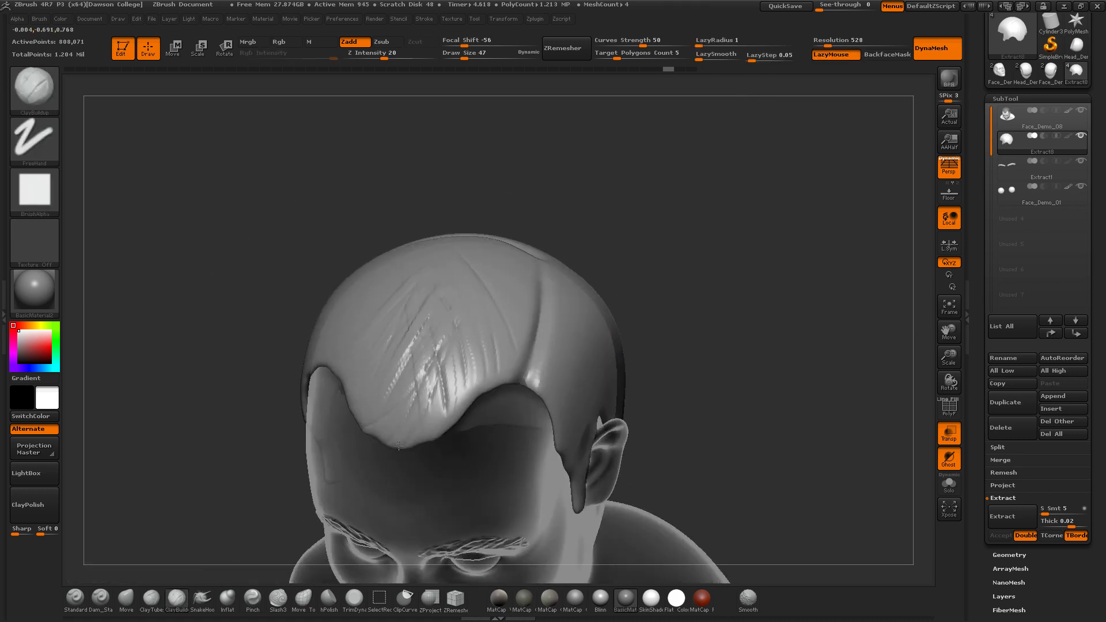
{"action": "left_click_drag", "start_coordinate": [416, 396], "coordinate": [403, 425]}
{"action": "mouse_move", "coordinate": [448, 324]}
{"action": "left_mouse_down"}
{"action": "mouse_move", "coordinate": [388, 420]}
{"action": "mouse_move", "coordinate": [449, 292]}
{"action": "mouse_move", "coordinate": [438, 380]}
{"action": "mouse_move", "coordinate": [447, 412]}
{"action": "mouse_move", "coordinate": [499, 371]}
{"action": "left_mouse_up"}
Set ClayBuildup to draw size 37 and Z intensity 39, and build up strands from the front hairline towards the crown
{"action": "key", "text": "s"}
{"action": "key", "text": "u"}
{"action": "left_click_drag", "start_coordinate": [398, 453], "coordinate": [447, 327]}
{"action": "mouse_move", "coordinate": [428, 433]}
{"action": "left_mouse_down"}
{"action": "mouse_move", "coordinate": [451, 366]}
{"action": "mouse_move", "coordinate": [425, 286]}
{"action": "left_mouse_up"}
{"action": "mouse_move", "coordinate": [478, 415]}
{"action": "left_mouse_down"}
{"action": "mouse_move", "coordinate": [436, 276]}
{"action": "mouse_move", "coordinate": [467, 300]}
{"action": "left_mouse_up"}
{"action": "mouse_move", "coordinate": [508, 399]}
{"action": "left_mouse_down"}
{"action": "mouse_move", "coordinate": [483, 258]}
{"action": "mouse_move", "coordinate": [473, 302]}
{"action": "left_mouse_up"}
{"action": "left_click_drag", "start_coordinate": [519, 400], "coordinate": [488, 328]}
{"action": "left_click_drag", "start_coordinate": [523, 380], "coordinate": [478, 328]}
{"action": "left_click_drag", "start_coordinate": [529, 403], "coordinate": [493, 314]}
{"action": "left_click_drag", "start_coordinate": [536, 380], "coordinate": [487, 279]}
{"action": "mouse_move", "coordinate": [553, 352]}
{"action": "left_mouse_down"}
{"action": "mouse_move", "coordinate": [495, 281]}
{"action": "mouse_move", "coordinate": [516, 280]}
{"action": "left_mouse_up"}
Add more ClayBuildup strands running from the top of the hair down to the parting
{"action": "mouse_move", "coordinate": [575, 313]}
{"action": "left_mouse_down"}
{"action": "mouse_move", "coordinate": [506, 254]}
{"action": "mouse_move", "coordinate": [568, 333]}
{"action": "left_mouse_up"}
{"action": "mouse_move", "coordinate": [514, 291]}
{"action": "left_mouse_down"}
{"action": "mouse_move", "coordinate": [554, 350]}
{"action": "mouse_move", "coordinate": [552, 366]}
{"action": "left_mouse_up"}
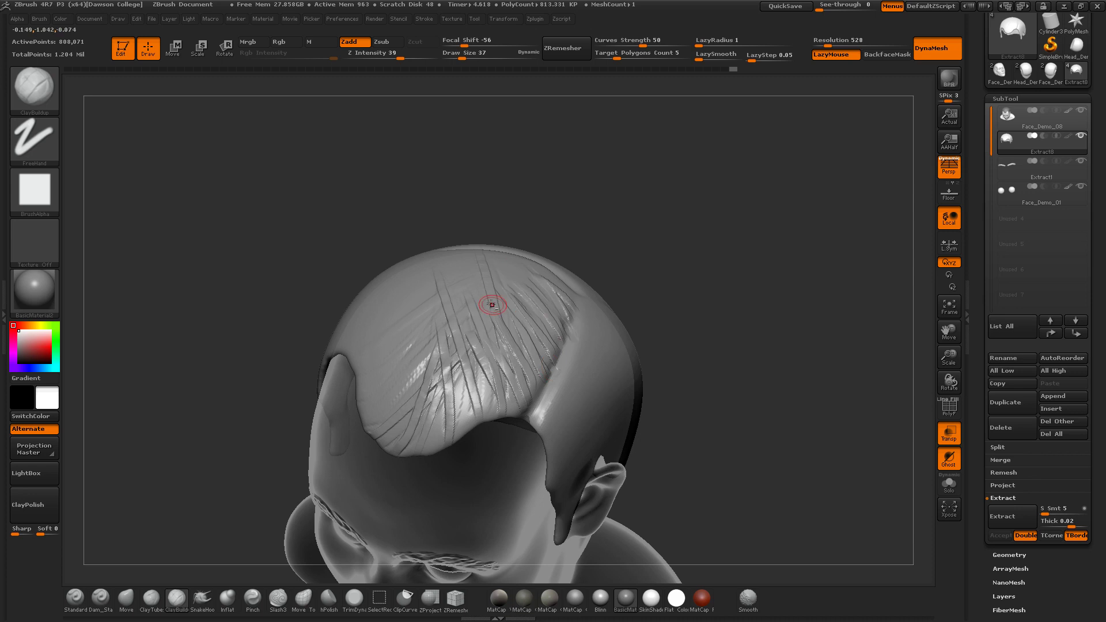
{"action": "left_click_drag", "start_coordinate": [488, 300], "coordinate": [543, 391]}
{"action": "mouse_move", "coordinate": [486, 307]}
{"action": "left_mouse_down"}
{"action": "mouse_move", "coordinate": [534, 406]}
{"action": "mouse_move", "coordinate": [523, 386]}
{"action": "left_mouse_up"}
{"action": "left_click_drag", "start_coordinate": [496, 284], "coordinate": [543, 369]}
{"action": "left_click_drag", "start_coordinate": [504, 287], "coordinate": [557, 357]}
{"action": "left_click_drag", "start_coordinate": [511, 262], "coordinate": [570, 351]}
{"action": "left_click_drag", "start_coordinate": [509, 272], "coordinate": [561, 315]}
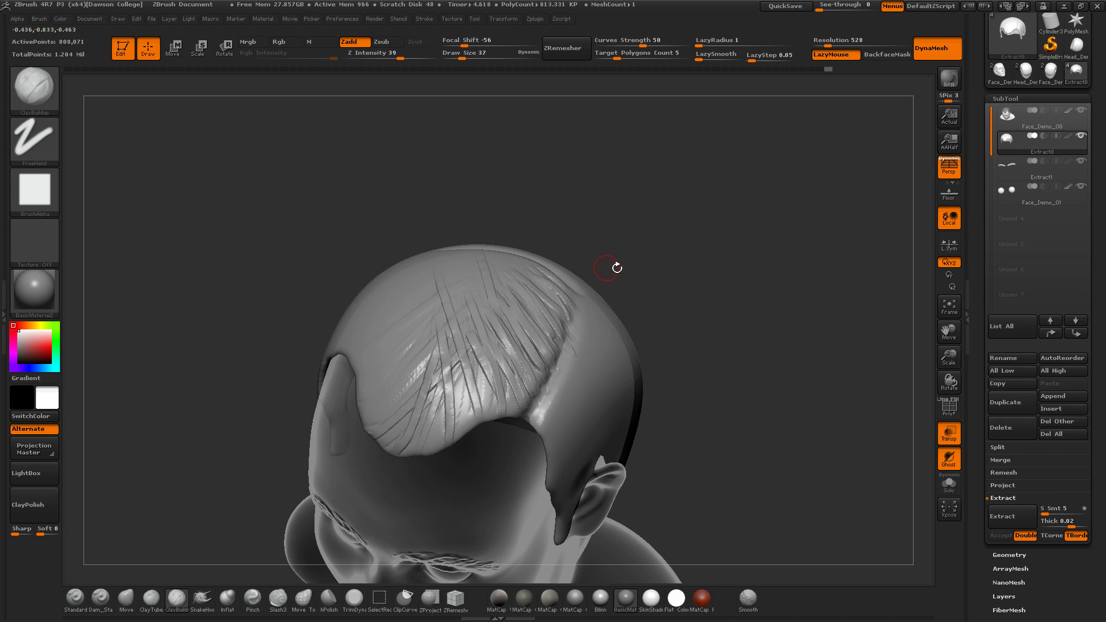
Carve fine strand grooves along the parting with the Dam_Standard brush at draw size 37
{"action": "left_click_drag", "start_coordinate": [652, 280], "coordinate": [614, 259]}
{"action": "left_click", "coordinate": [101, 597]}
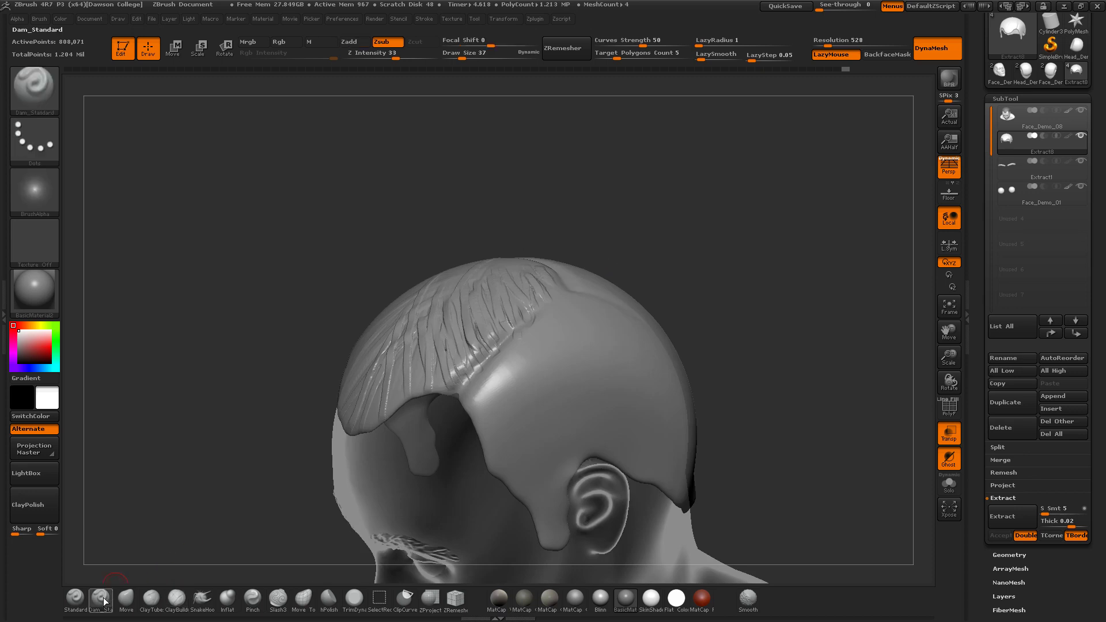
{"action": "mouse_move", "coordinate": [423, 239]}
{"action": "left_mouse_down"}
{"action": "mouse_move", "coordinate": [493, 240]}
{"action": "mouse_move", "coordinate": [479, 311]}
{"action": "left_mouse_up"}
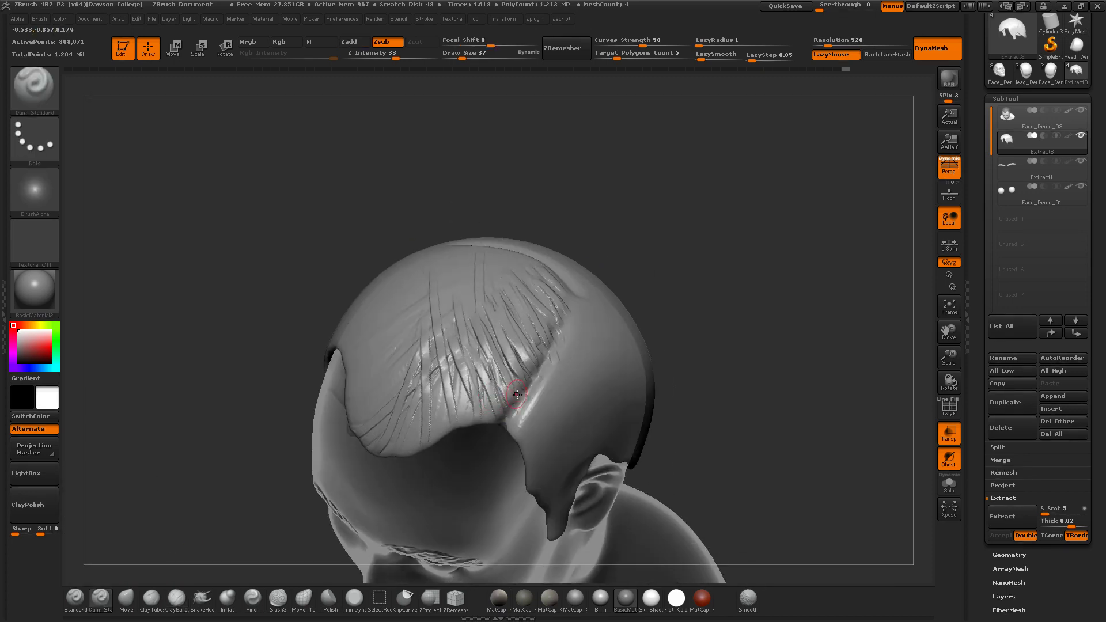
{"action": "left_click_drag", "start_coordinate": [517, 394], "coordinate": [517, 397]}
{"action": "left_click_drag", "start_coordinate": [498, 321], "coordinate": [527, 376]}
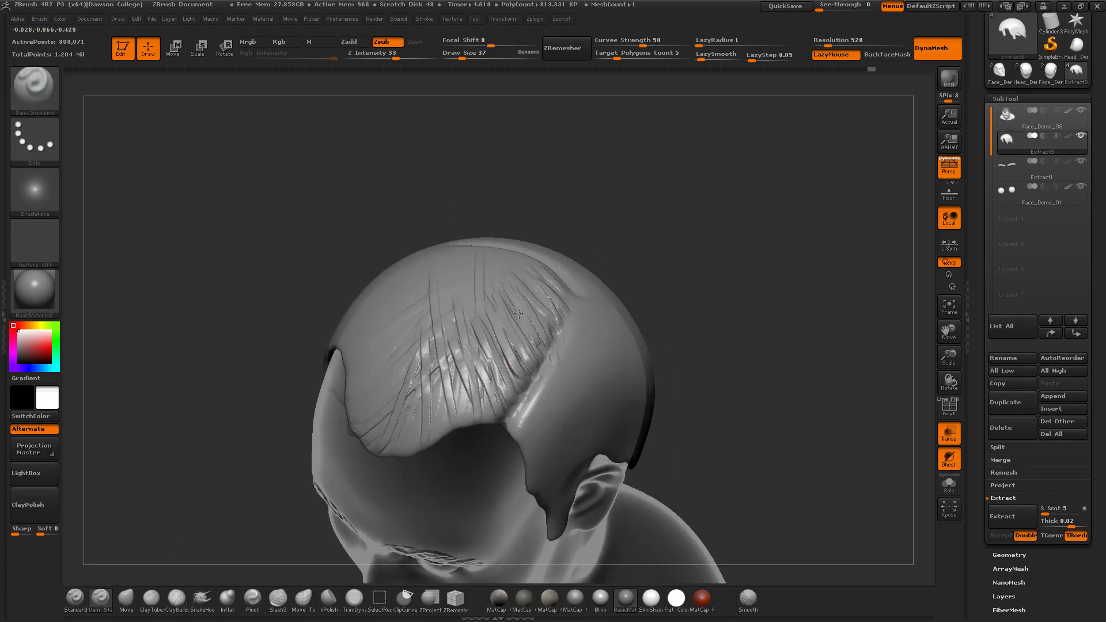
{"action": "mouse_move", "coordinate": [499, 279]}
{"action": "left_mouse_down"}
{"action": "mouse_move", "coordinate": [523, 328]}
{"action": "mouse_move", "coordinate": [553, 318]}
{"action": "left_mouse_up"}
{"action": "left_click_drag", "start_coordinate": [531, 259], "coordinate": [564, 278]}
Raise ClayPolish softness, set its sharpness to 15, and apply ClayPolish to the hair piece
{"action": "mouse_move", "coordinate": [629, 206]}
{"action": "left_mouse_down"}
{"action": "mouse_move", "coordinate": [595, 205]}
{"action": "mouse_move", "coordinate": [623, 176]}
{"action": "left_mouse_up"}
{"action": "mouse_move", "coordinate": [710, 324]}
{"action": "left_mouse_down"}
{"action": "mouse_move", "coordinate": [696, 299]}
{"action": "mouse_move", "coordinate": [710, 333]}
{"action": "mouse_move", "coordinate": [770, 262]}
{"action": "left_mouse_up"}
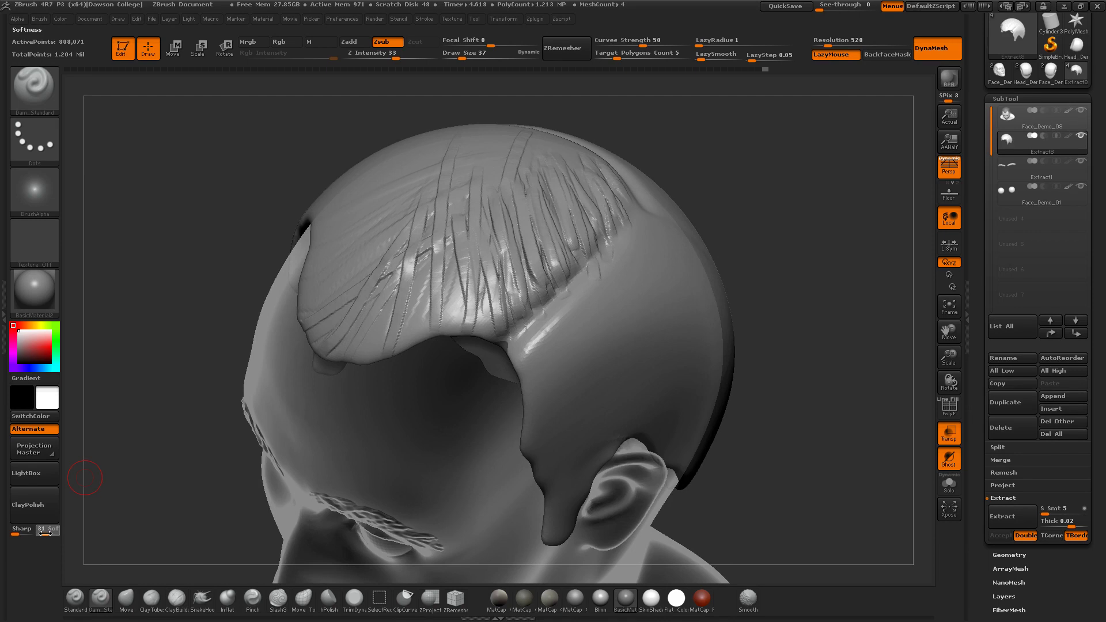
{"action": "left_click_drag", "start_coordinate": [45, 534], "coordinate": [42, 533]}
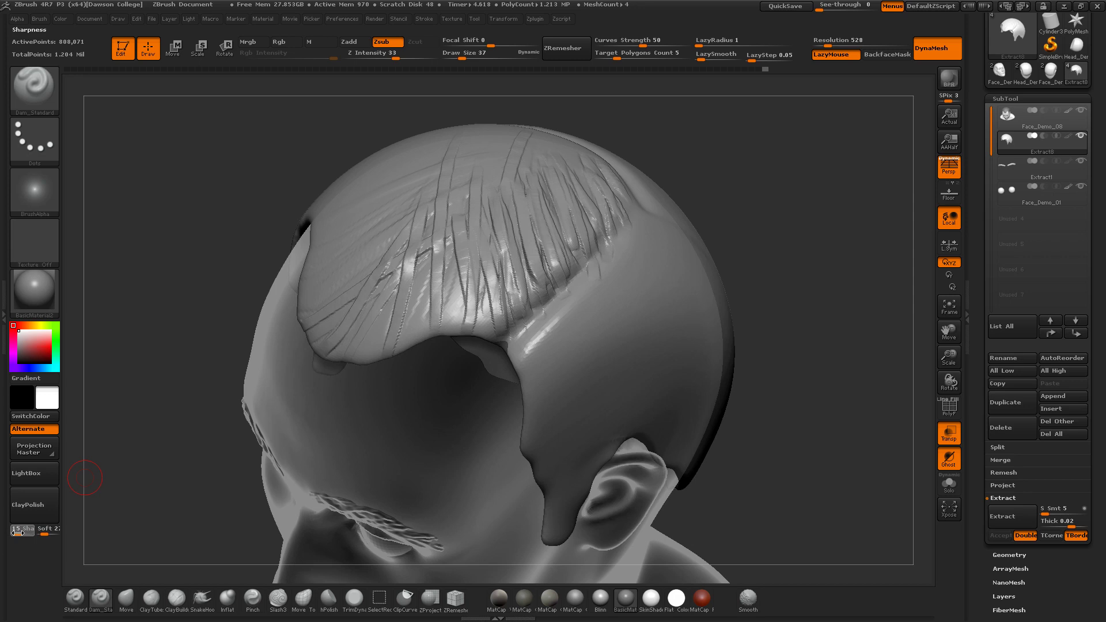
{"action": "left_click", "coordinate": [36, 506]}
{"action": "left_click_drag", "start_coordinate": [772, 284], "coordinate": [559, 278]}
{"action": "left_click_drag", "start_coordinate": [708, 178], "coordinate": [701, 251]}
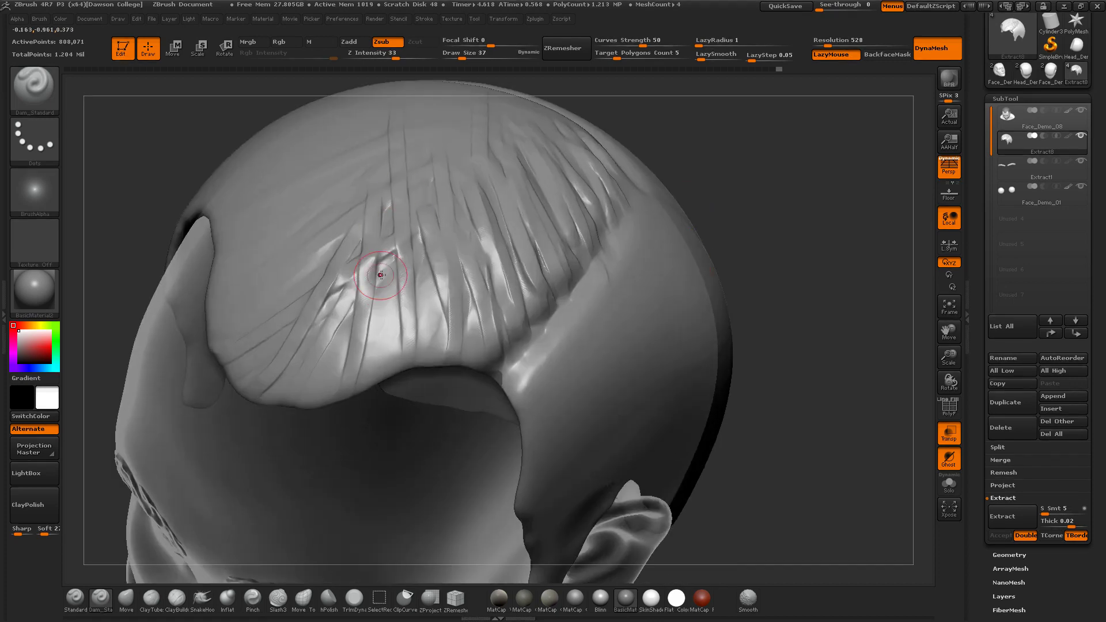
Set the draw size to 238 and smooth the strands across the front hair and along the parting
{"action": "key", "text": "s"}
{"action": "mouse_move", "coordinate": [390, 283]}
{"action": "left_mouse_down"}
{"action": "mouse_move", "coordinate": [413, 284]}
{"action": "mouse_move", "coordinate": [380, 288]}
{"action": "mouse_move", "coordinate": [452, 254]}
{"action": "left_mouse_up"}
{"action": "mouse_move", "coordinate": [577, 218]}
{"action": "left_mouse_down", "text": "shift"}
{"action": "mouse_move", "coordinate": [473, 242]}
{"action": "mouse_move", "coordinate": [374, 185]}
{"action": "mouse_move", "coordinate": [328, 294]}
{"action": "left_mouse_up", "text": "shift"}
{"action": "left_click_drag", "start_coordinate": [615, 178], "coordinate": [574, 277], "text": "shift"}
{"action": "left_click_drag", "start_coordinate": [800, 208], "coordinate": [751, 213]}
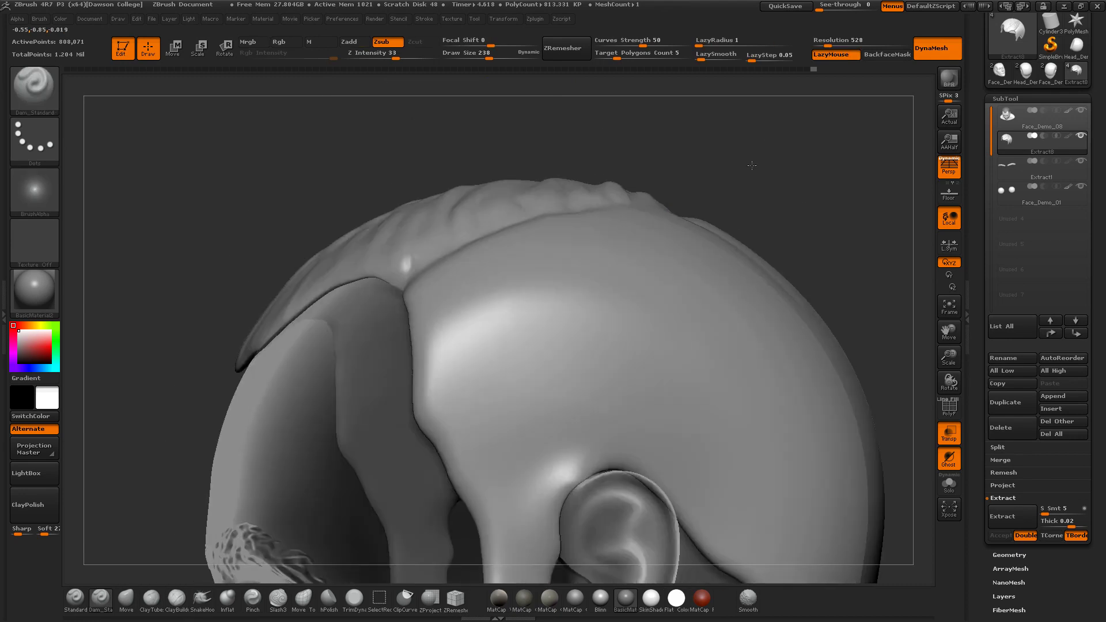
Apply ClayPolish to the hair piece again, clear the mask, and inspect the bust from the front and side
{"action": "mouse_move", "coordinate": [790, 173]}
{"action": "left_mouse_down", "text": "alt"}
{"action": "mouse_move", "coordinate": [782, 153]}
{"action": "mouse_move", "coordinate": [749, 175]}
{"action": "left_mouse_up", "text": "alt"}
{"action": "mouse_move", "coordinate": [749, 176]}
{"action": "left_mouse_down"}
{"action": "mouse_move", "coordinate": [785, 249]}
{"action": "mouse_move", "coordinate": [764, 298]}
{"action": "left_mouse_up"}
{"action": "left_click", "coordinate": [43, 510]}
{"action": "left_click_drag", "start_coordinate": [768, 271], "coordinate": [789, 288], "text": "ctrl"}
{"action": "left_click_drag", "start_coordinate": [786, 339], "coordinate": [768, 275]}
{"action": "mouse_move", "coordinate": [772, 365]}
{"action": "left_mouse_down", "text": "alt"}
{"action": "mouse_move", "coordinate": [742, 413]}
{"action": "mouse_move", "coordinate": [680, 387]}
{"action": "left_mouse_up", "text": "alt"}
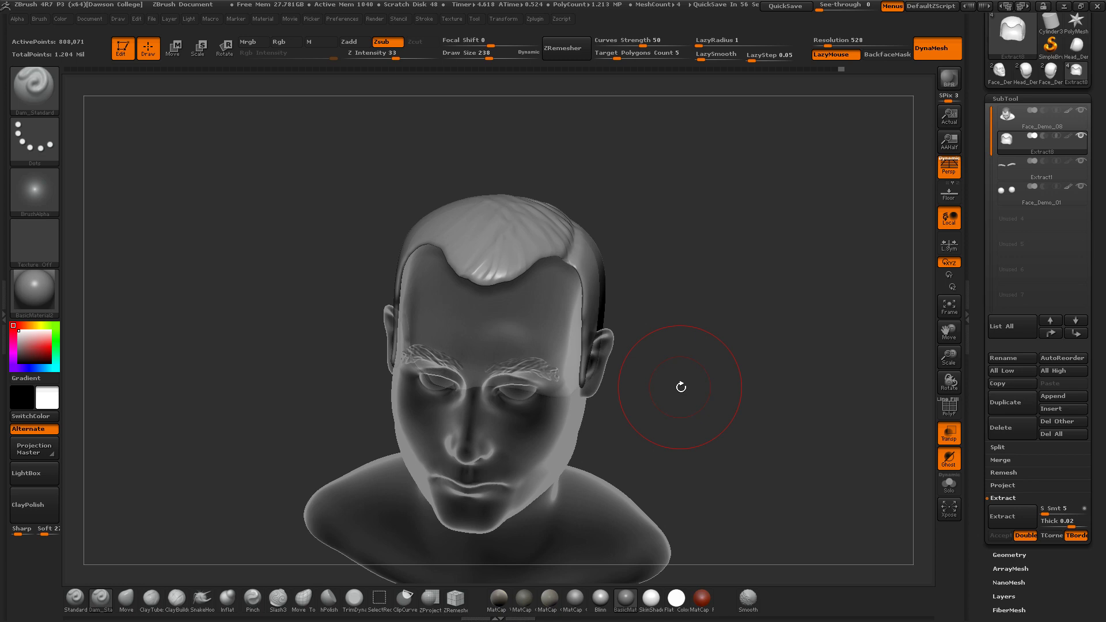
{"action": "left_click_drag", "start_coordinate": [680, 387], "coordinate": [627, 370]}
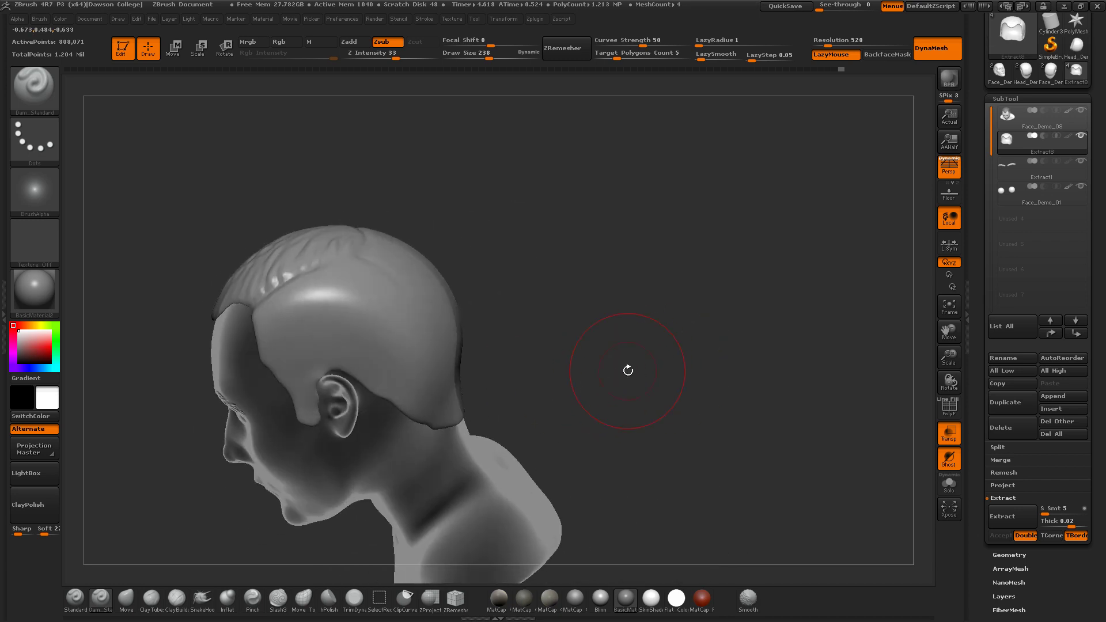
Select the CurveMultiTube brush and draw a curved ponytail tube from the back of the head
{"action": "key", "text": "b"}
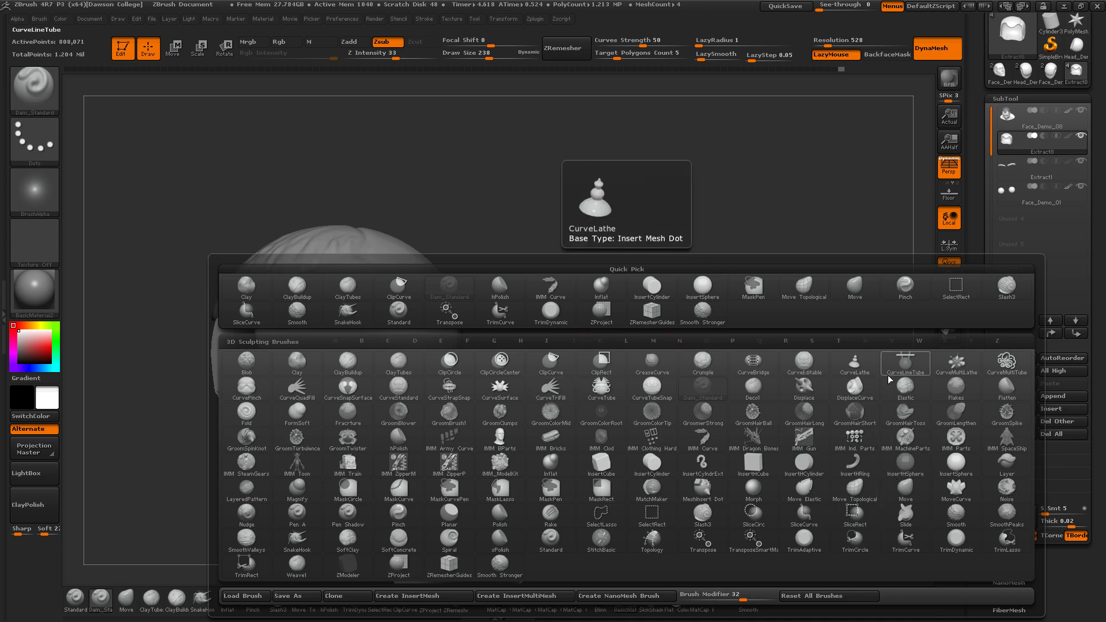
{"action": "left_click", "coordinate": [1000, 363]}
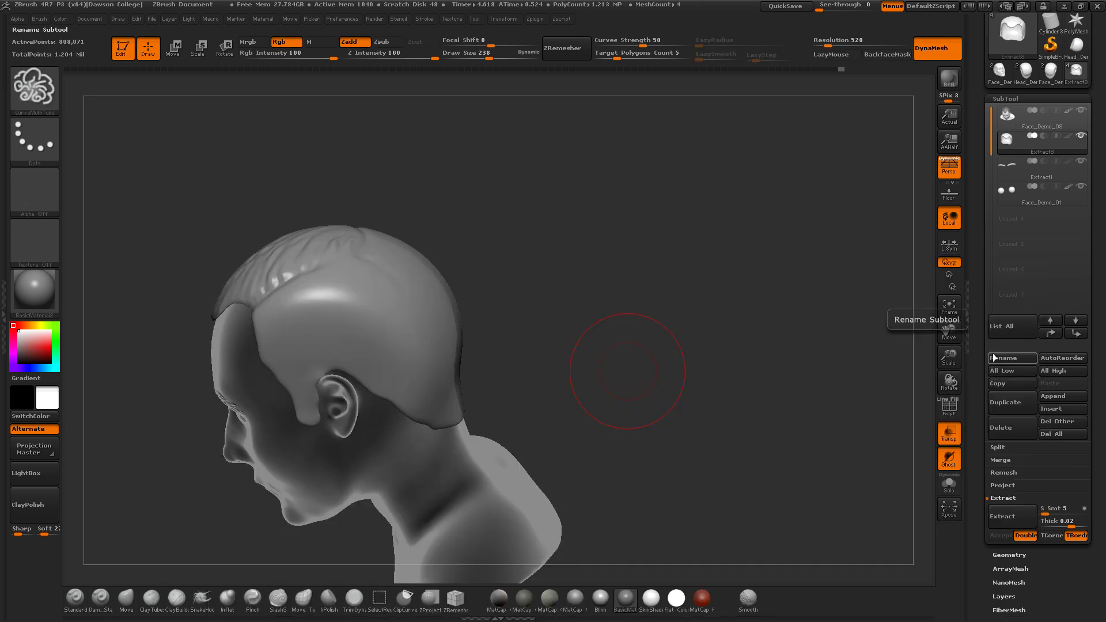
{"action": "left_click_drag", "start_coordinate": [558, 435], "coordinate": [638, 414]}
{"action": "mouse_move", "coordinate": [660, 308]}
{"action": "left_mouse_down"}
{"action": "mouse_move", "coordinate": [709, 275]}
{"action": "mouse_move", "coordinate": [662, 304]}
{"action": "mouse_move", "coordinate": [636, 275]}
{"action": "mouse_move", "coordinate": [563, 323]}
{"action": "left_mouse_up"}
{"action": "left_click", "coordinate": [411, 229]}
{"action": "left_click_drag", "start_coordinate": [411, 229], "coordinate": [380, 257]}
{"action": "left_click_drag", "start_coordinate": [617, 306], "coordinate": [639, 303]}
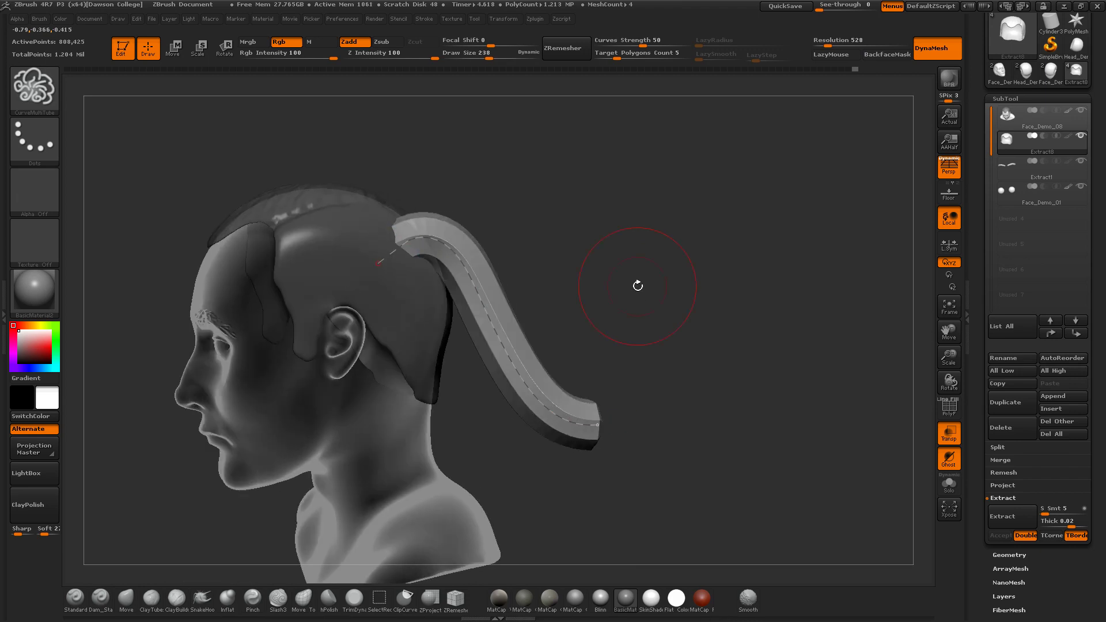
Turn on the Size curve modifier and reshape its Curve Falloff
{"action": "left_click", "coordinate": [420, 23]}
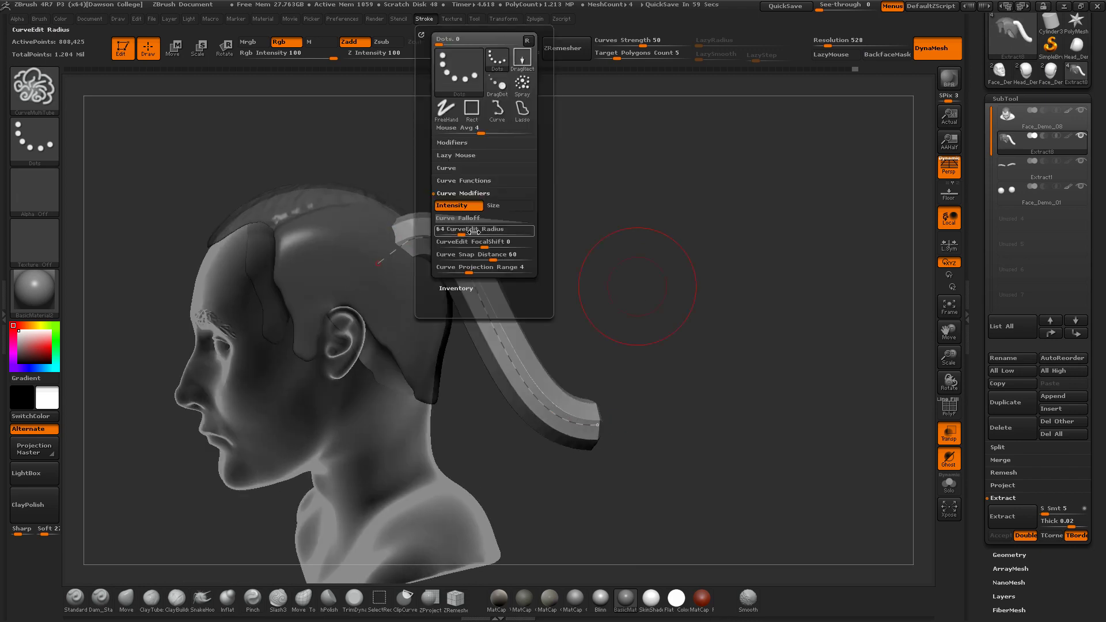
{"action": "left_click", "coordinate": [499, 208]}
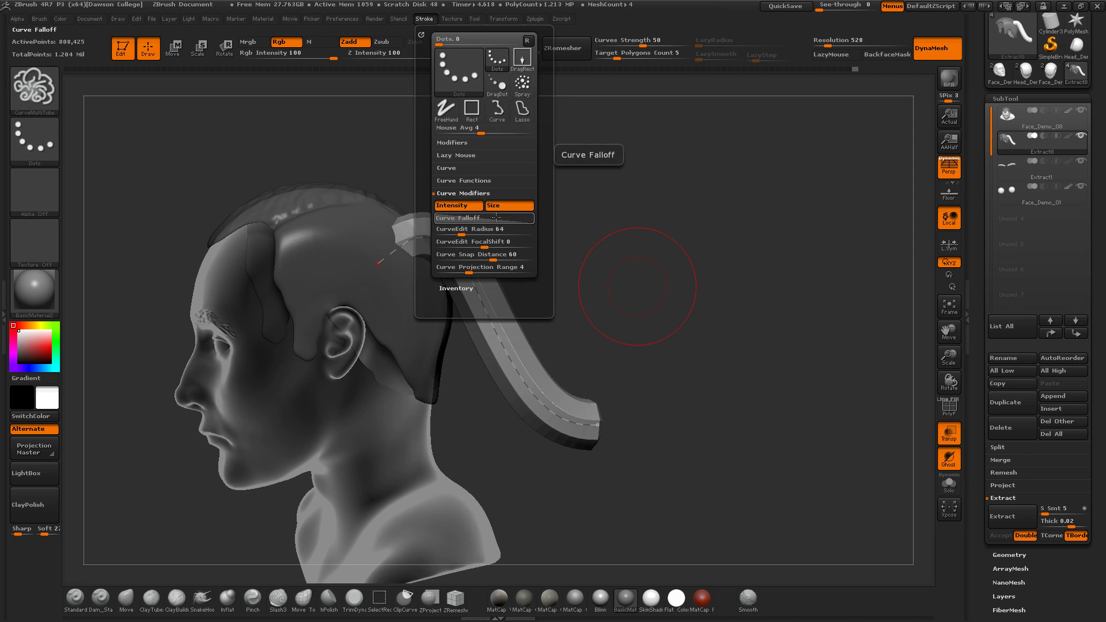
{"action": "left_click", "coordinate": [498, 218]}
{"action": "left_click_drag", "start_coordinate": [486, 258], "coordinate": [494, 240]}
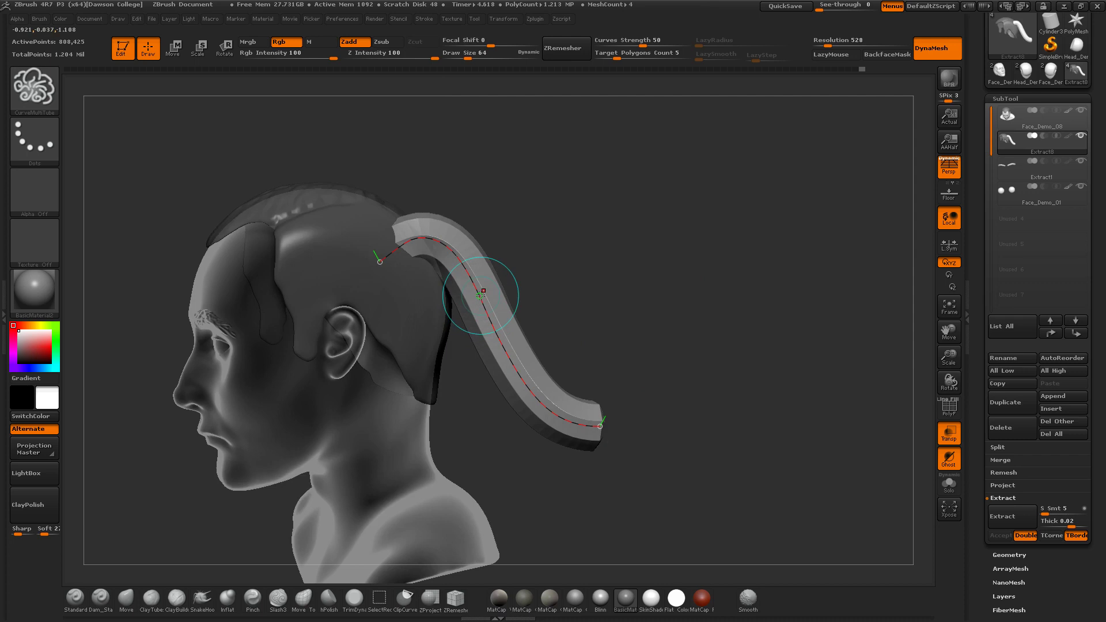
Try shifting the root of the ponytail tube, and undo the tube
{"action": "left_click_drag", "start_coordinate": [380, 261], "coordinate": [353, 279]}
{"action": "key", "text": "ctrl+z"}
{"action": "key", "text": "ctrl+z"}
{"action": "key", "text": "ctrl+z"}
{"action": "key", "text": "ctrl+z"}
{"action": "key", "text": "ctrl+z"}
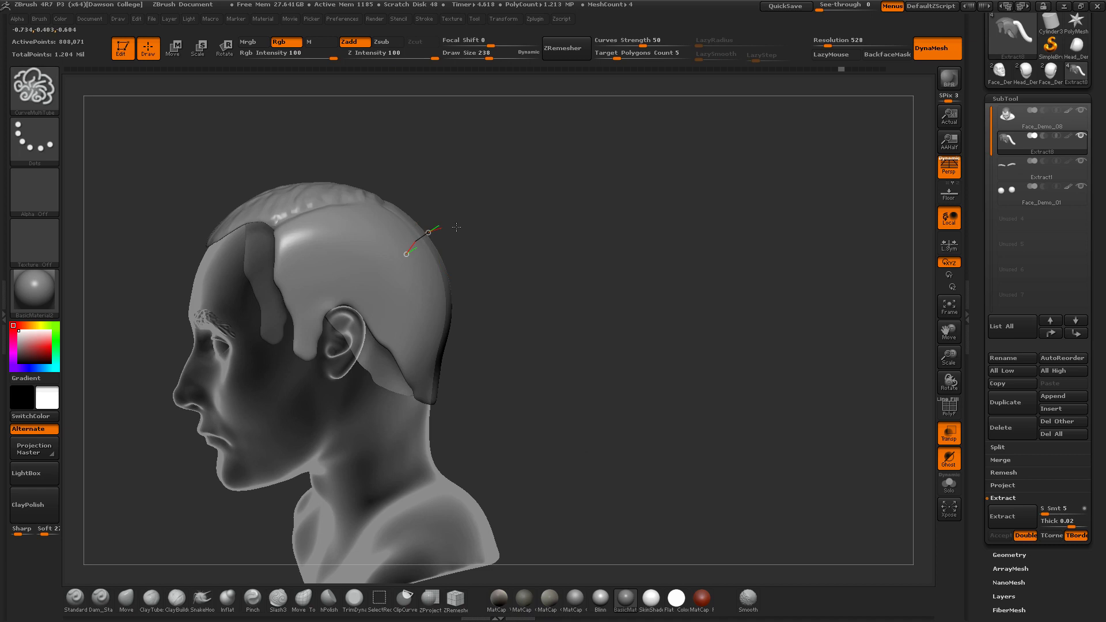
Redraw the ponytail tube with the Intensity curve modifier turned off, and undo the tube
{"action": "left_click_drag", "start_coordinate": [501, 272], "coordinate": [612, 412]}
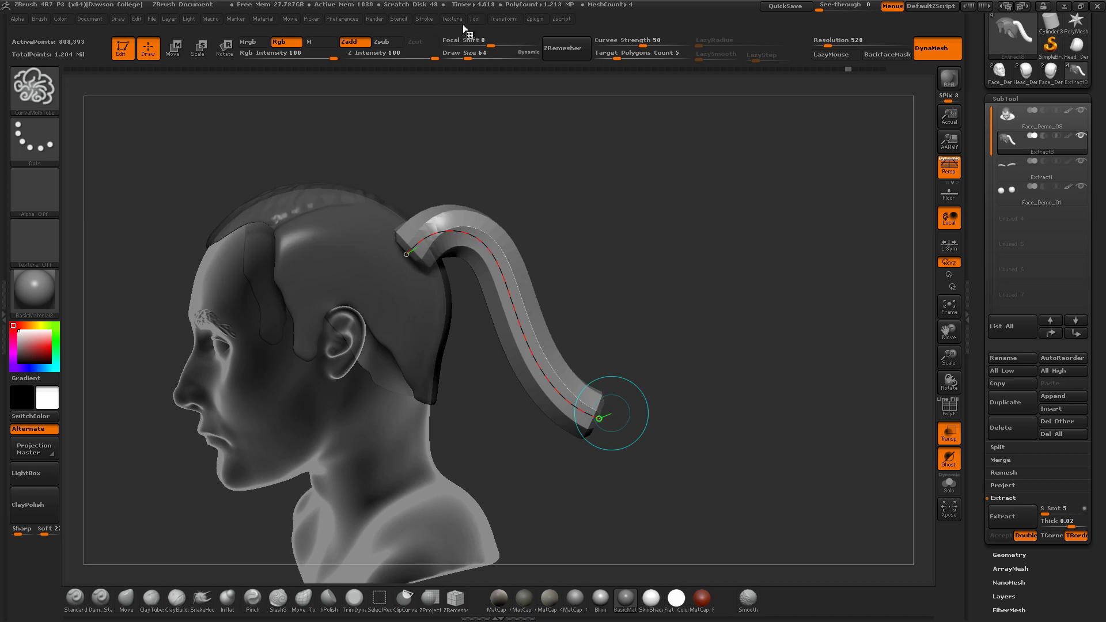
{"action": "left_click", "coordinate": [423, 19]}
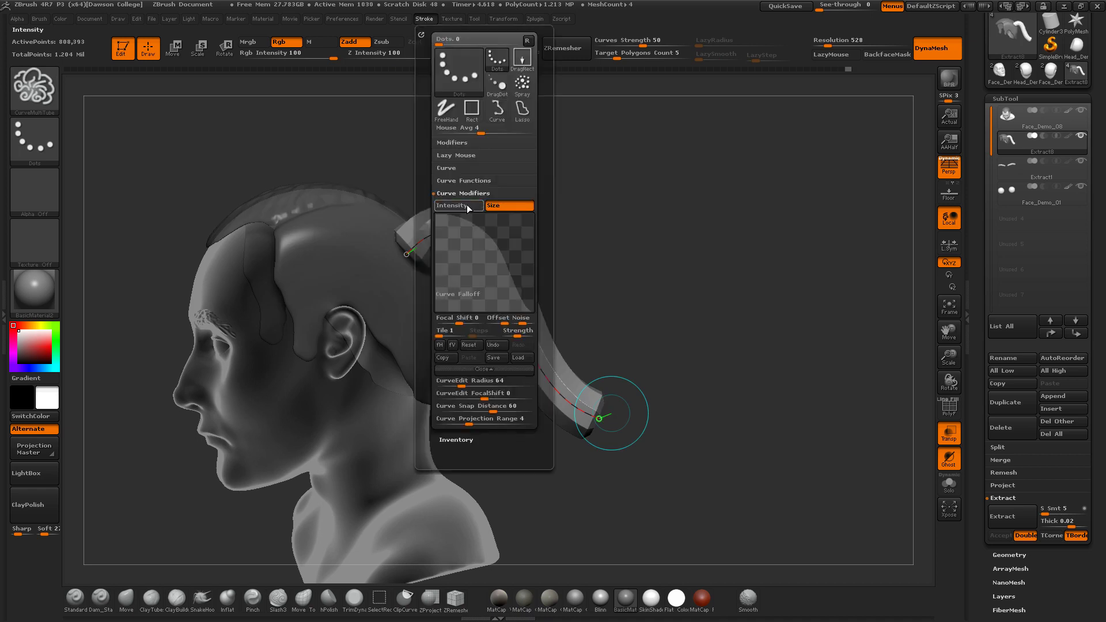
{"action": "mouse_move", "coordinate": [585, 274]}
{"action": "left_mouse_down"}
{"action": "mouse_move", "coordinate": [646, 360]}
{"action": "mouse_move", "coordinate": [627, 378]}
{"action": "mouse_move", "coordinate": [680, 300]}
{"action": "left_mouse_up"}
{"action": "key", "text": "ctrl+z"}
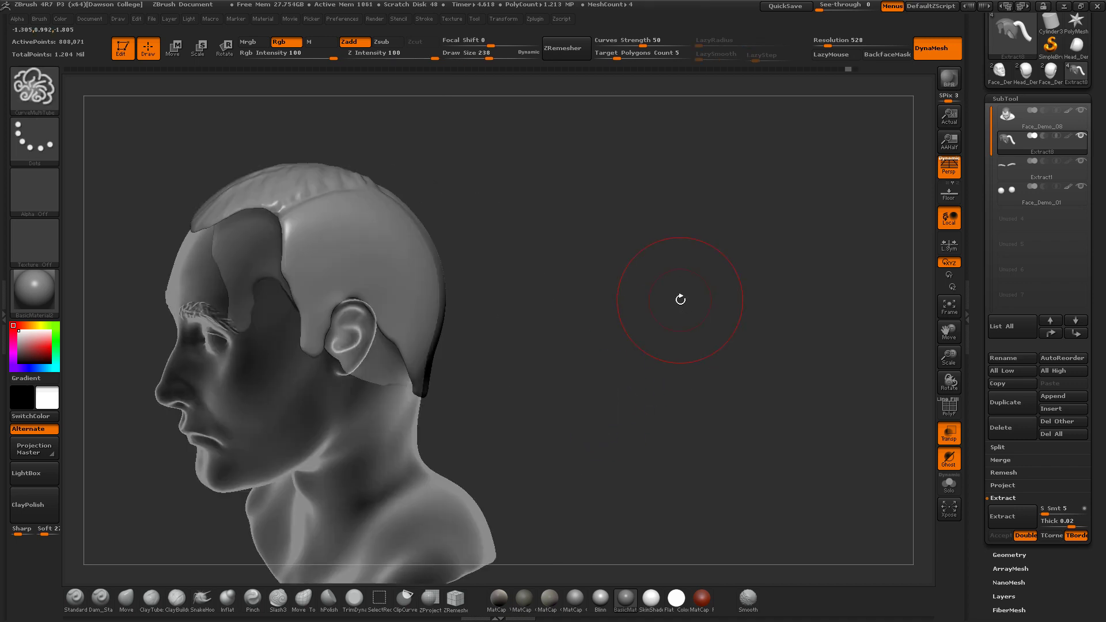
Reset the Curve Falloff and invert it, from maximum at the start to zero at the end
{"action": "left_click", "coordinate": [425, 19]}
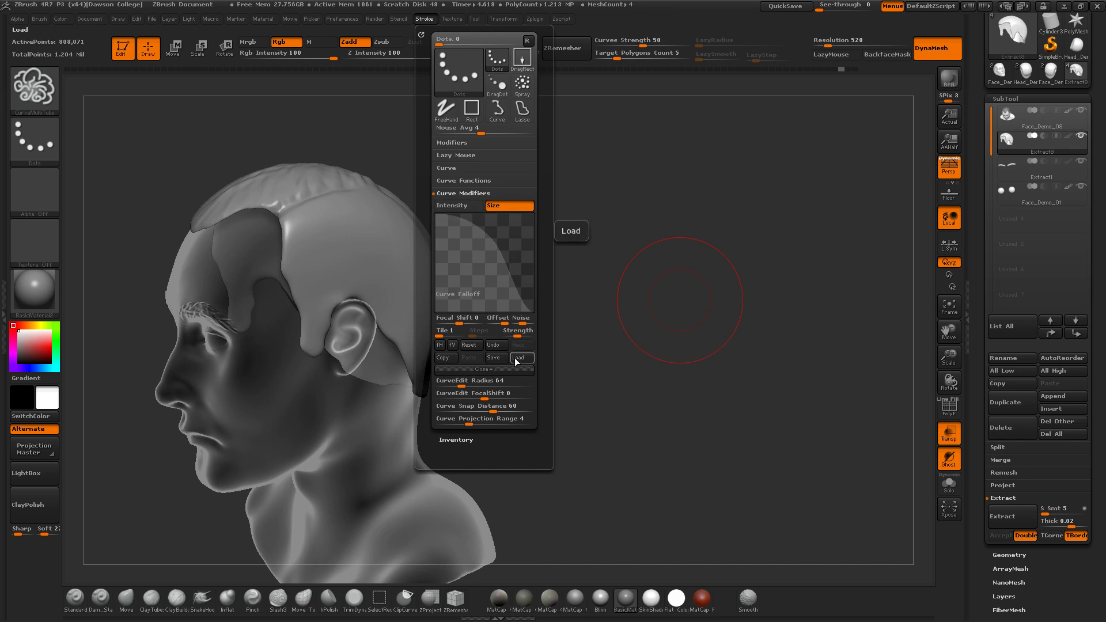
{"action": "left_click", "coordinate": [470, 345]}
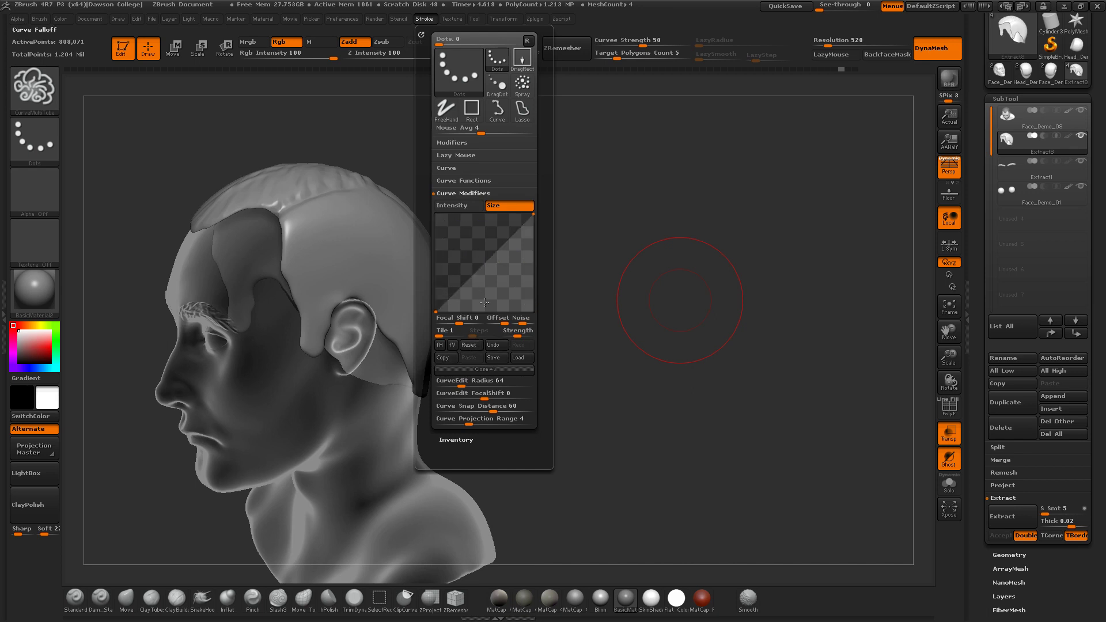
{"action": "left_click_drag", "start_coordinate": [436, 311], "coordinate": [444, 208]}
{"action": "left_click_drag", "start_coordinate": [532, 216], "coordinate": [530, 313]}
Draw a new ponytail tube from the back of the head and move its root toward the middle of the head
{"action": "left_click_drag", "start_coordinate": [642, 288], "coordinate": [593, 282]}
{"action": "mouse_move", "coordinate": [582, 388]}
{"action": "left_mouse_down"}
{"action": "mouse_move", "coordinate": [564, 351]}
{"action": "mouse_move", "coordinate": [636, 326]}
{"action": "left_mouse_up"}
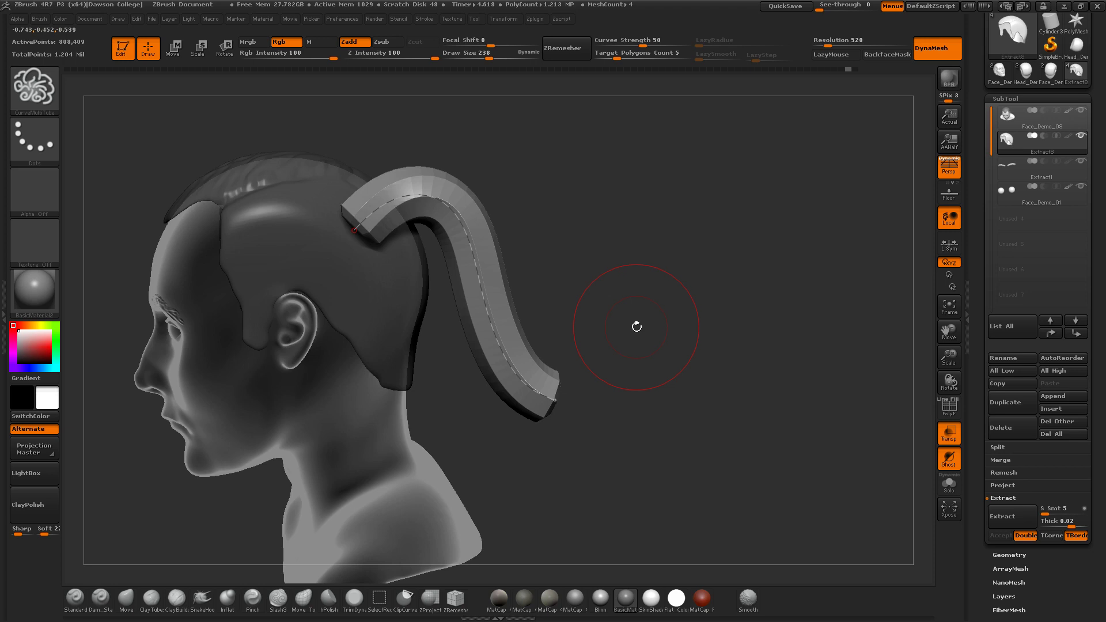
{"action": "left_click_drag", "start_coordinate": [529, 181], "coordinate": [622, 350]}
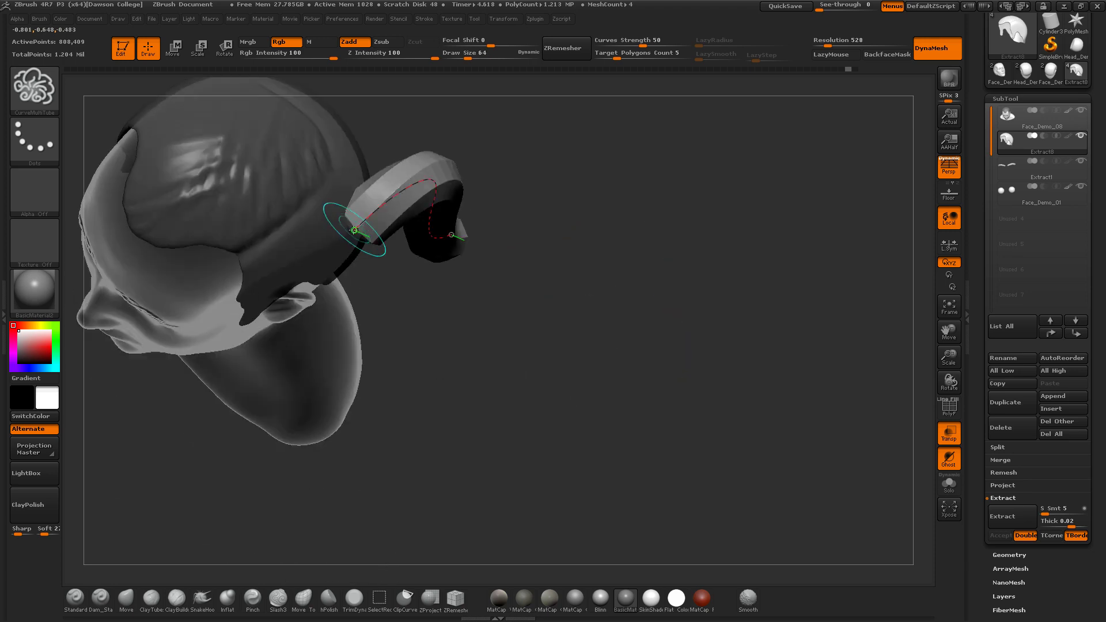
{"action": "left_click_drag", "start_coordinate": [355, 231], "coordinate": [333, 181]}
{"action": "left_click_drag", "start_coordinate": [507, 230], "coordinate": [518, 86]}
{"action": "left_click_drag", "start_coordinate": [553, 252], "coordinate": [551, 215], "text": "alt"}
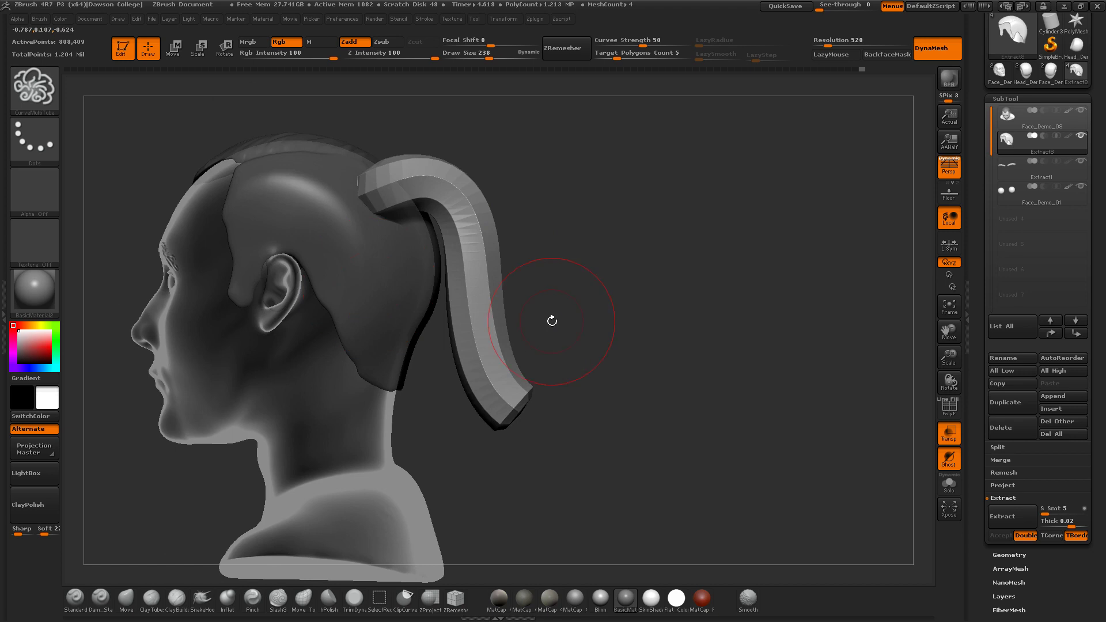
Set the draw size to 442 and update the ponytail curve so the tube tapers to a thin tip
{"action": "key", "text": "s"}
{"action": "left_click_drag", "start_coordinate": [500, 314], "coordinate": [515, 316]}
{"action": "mouse_move", "coordinate": [514, 407]}
{"action": "left_mouse_down"}
{"action": "mouse_move", "coordinate": [504, 415]}
{"action": "mouse_move", "coordinate": [503, 397]}
{"action": "left_mouse_up"}
{"action": "key", "text": "ctrl+shift+z"}
{"action": "left_click_drag", "start_coordinate": [487, 299], "coordinate": [482, 319], "text": "shift"}
{"action": "key", "text": "ctrl+z"}
Clear the mask and DynaMesh the ponytail with the hair piece at resolution 528, checking the polyframe
{"action": "left_click_drag", "start_coordinate": [697, 237], "coordinate": [664, 282], "text": "ctrl"}
{"action": "key", "text": "shift+f"}
{"action": "left_click_drag", "start_coordinate": [688, 225], "coordinate": [632, 359], "text": "ctrl"}
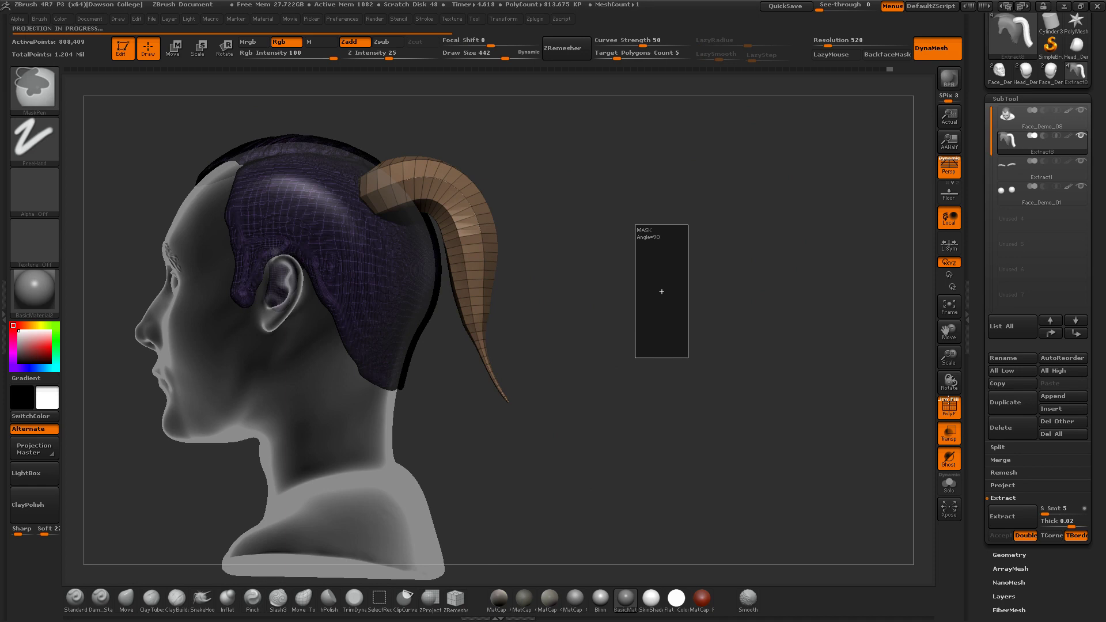
{"action": "left_click", "coordinate": [949, 406]}
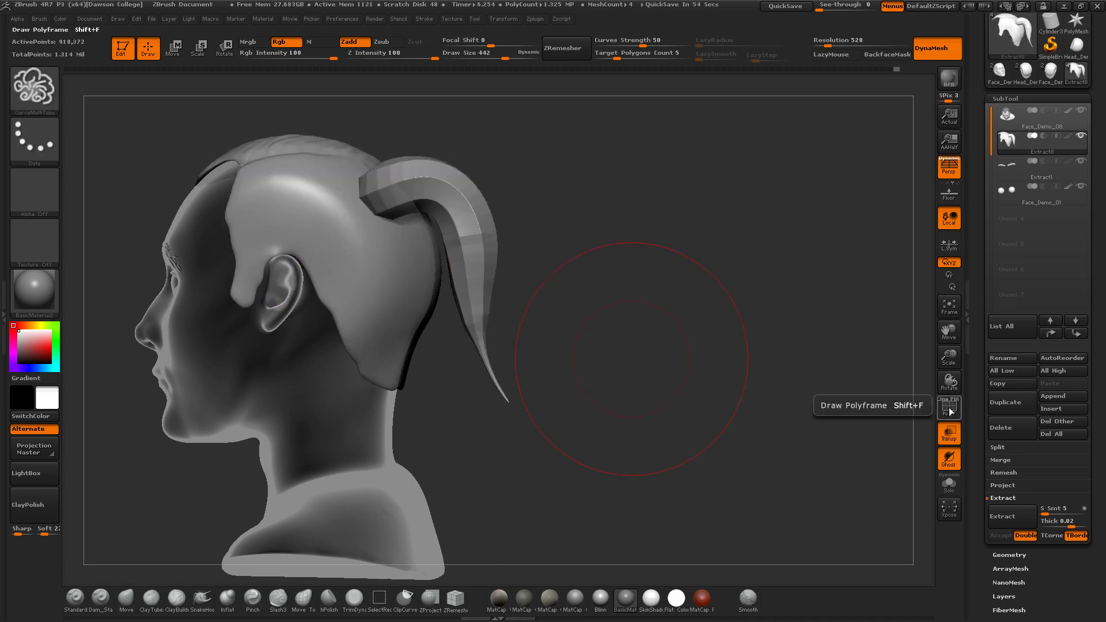
Smooth the ponytail and its joint with the hair piece
{"action": "mouse_move", "coordinate": [636, 294]}
{"action": "left_mouse_down"}
{"action": "mouse_move", "coordinate": [629, 370]}
{"action": "mouse_move", "coordinate": [614, 369]}
{"action": "left_mouse_up"}
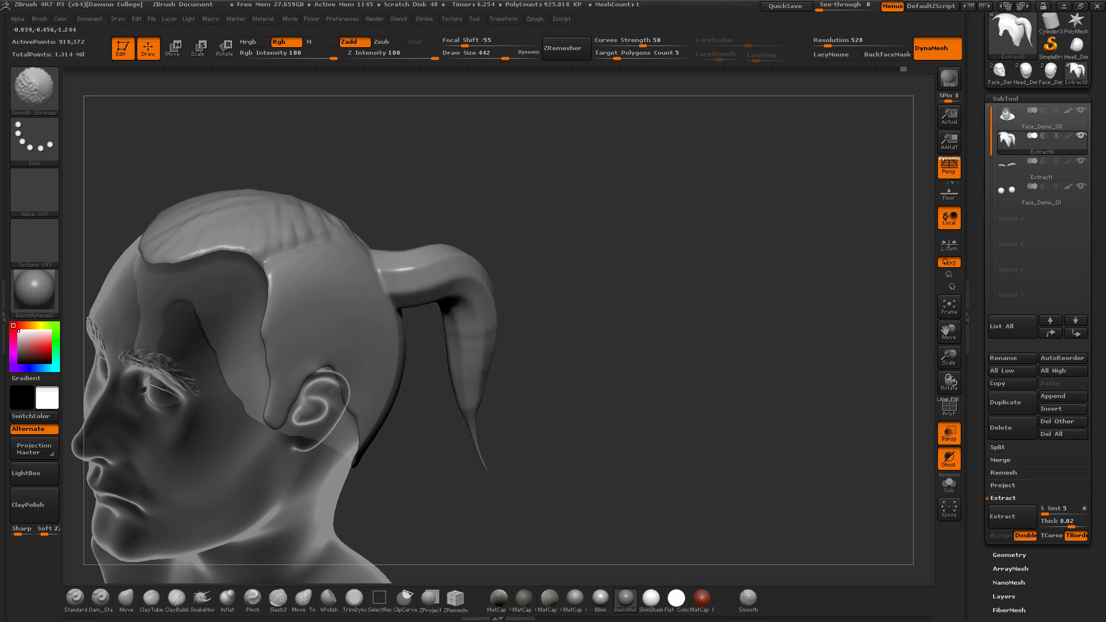
{"action": "left_click_drag", "start_coordinate": [492, 401], "coordinate": [519, 378], "text": "shift"}
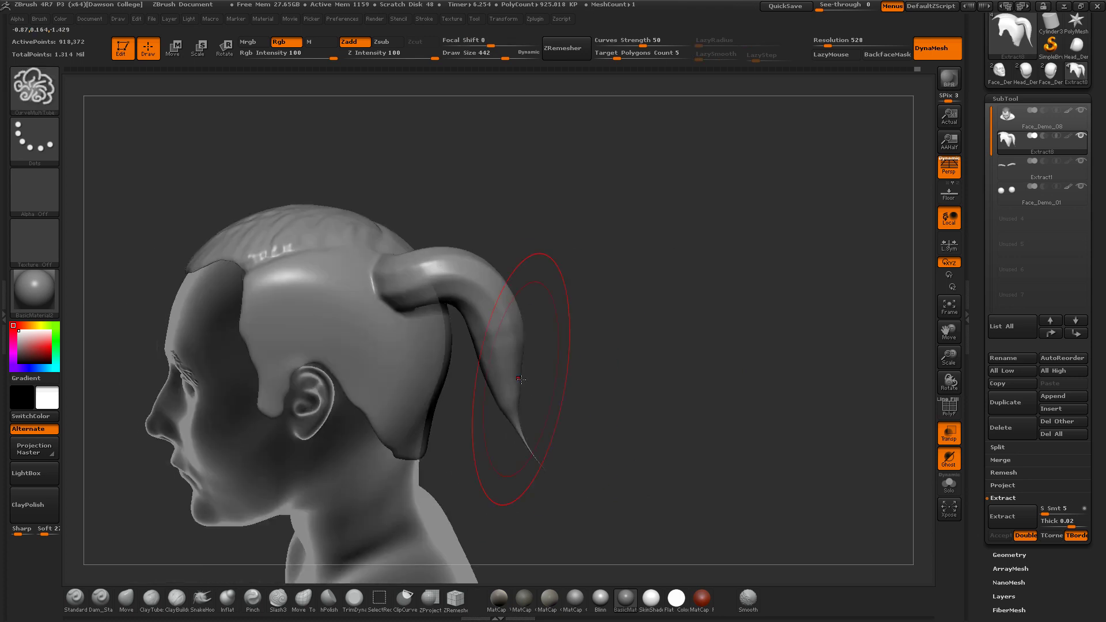
Try pulling the ponytail's surface downward with the SnakeHook brush, and undo the stroke
{"action": "left_click", "coordinate": [229, 595]}
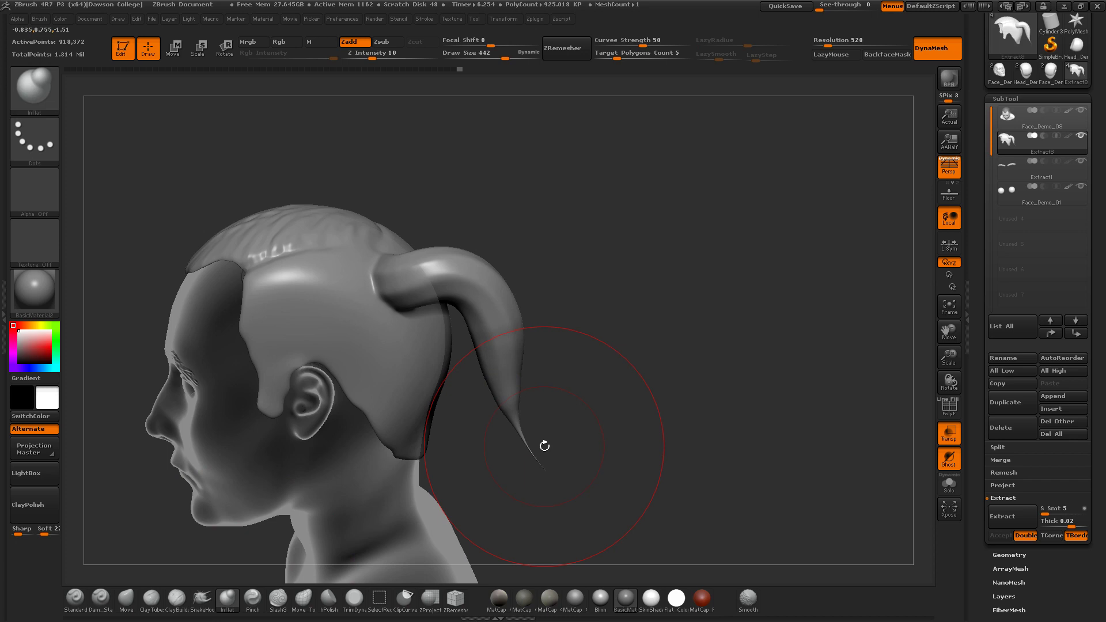
{"action": "key", "text": "b"}
{"action": "key", "text": "s"}
{"action": "key", "text": "h"}
{"action": "key", "text": "s"}
{"action": "left_click_drag", "start_coordinate": [504, 322], "coordinate": [479, 322]}
{"action": "left_click_drag", "start_coordinate": [536, 286], "coordinate": [563, 267]}
{"action": "left_click_drag", "start_coordinate": [443, 277], "coordinate": [511, 368]}
{"action": "key", "text": "ctrl+z"}
Try pulling strands down the ponytail's outer side with SnakeHook at draw size 72, and undo them
{"action": "key", "text": "s"}
{"action": "mouse_move", "coordinate": [464, 278]}
{"action": "left_mouse_down"}
{"action": "mouse_move", "coordinate": [452, 278]}
{"action": "mouse_move", "coordinate": [514, 370]}
{"action": "mouse_move", "coordinate": [533, 335]}
{"action": "mouse_move", "coordinate": [601, 289]}
{"action": "left_mouse_up"}
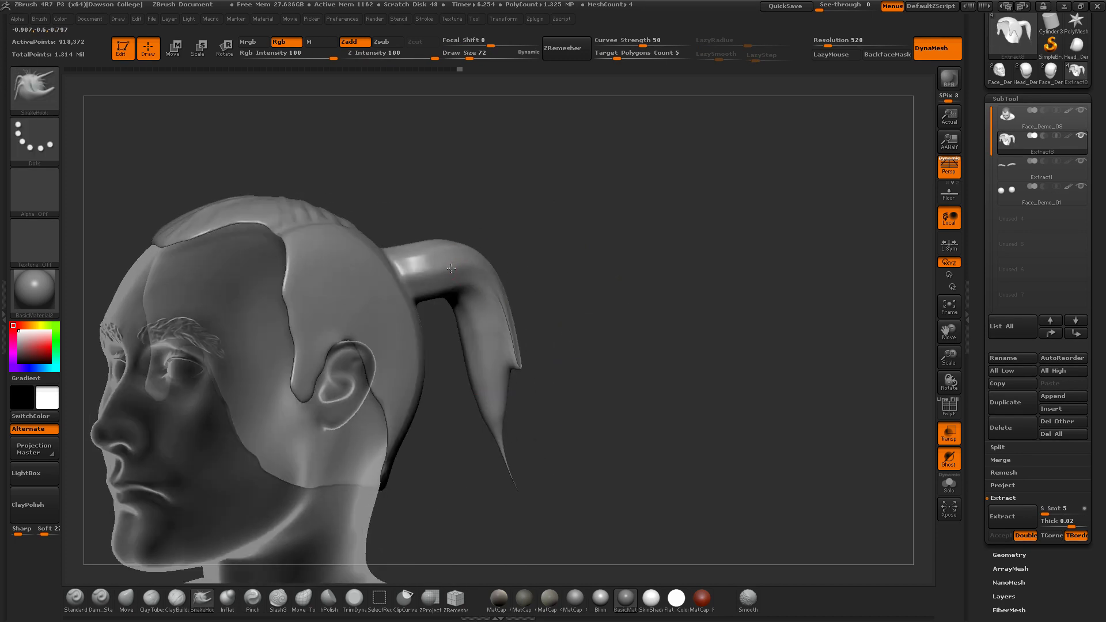
{"action": "left_click_drag", "start_coordinate": [506, 395], "coordinate": [539, 358]}
{"action": "left_click_drag", "start_coordinate": [489, 272], "coordinate": [538, 374]}
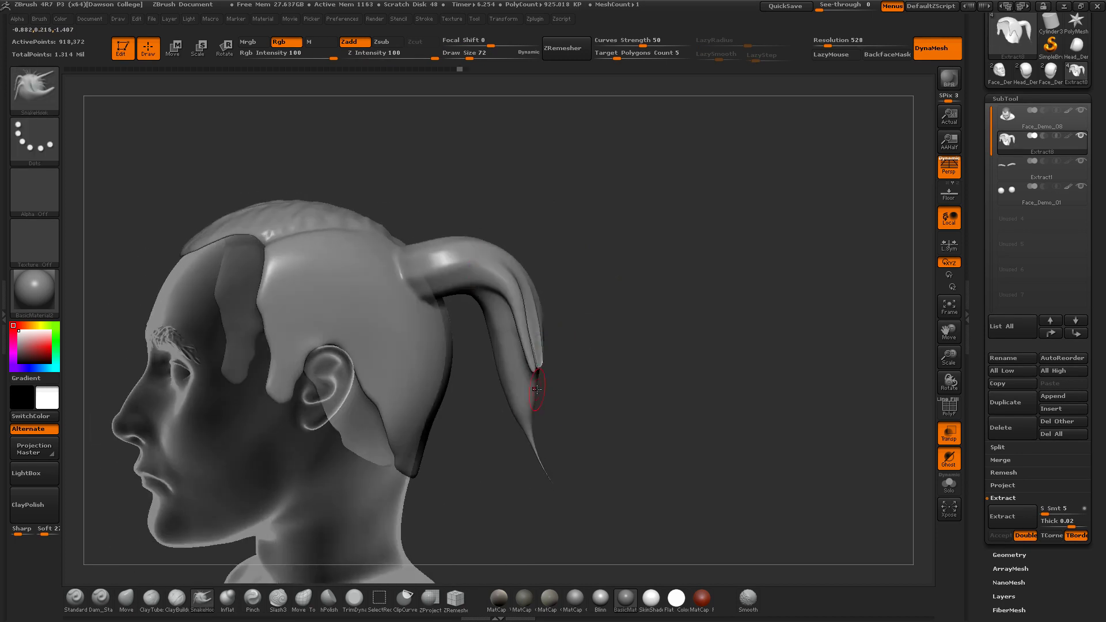
{"action": "key", "text": "ctrl+z"}
{"action": "key", "text": "ctrl+z"}
Try another SnakeHook strand from the ponytail's base toward its tip, and undo it
{"action": "mouse_move", "coordinate": [621, 299]}
{"action": "left_mouse_down"}
{"action": "mouse_move", "coordinate": [594, 308]}
{"action": "mouse_move", "coordinate": [640, 375]}
{"action": "mouse_move", "coordinate": [590, 301]}
{"action": "left_mouse_up"}
{"action": "left_click_drag", "start_coordinate": [438, 238], "coordinate": [533, 424]}
{"action": "key", "text": "ctrl+z"}
{"action": "key", "text": "ctrl+shift+z"}
{"action": "key", "text": "ctrl+z"}
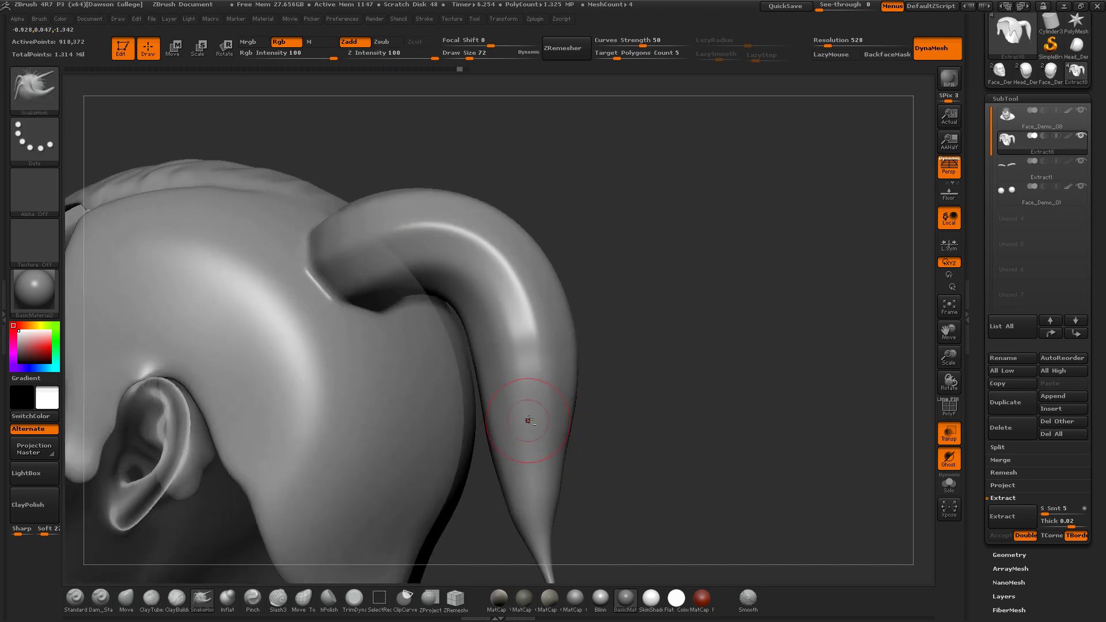
Turn off subtool transparency and view the whole bust from the side
{"action": "key", "text": "f"}
{"action": "left_click_drag", "start_coordinate": [595, 321], "coordinate": [642, 385]}
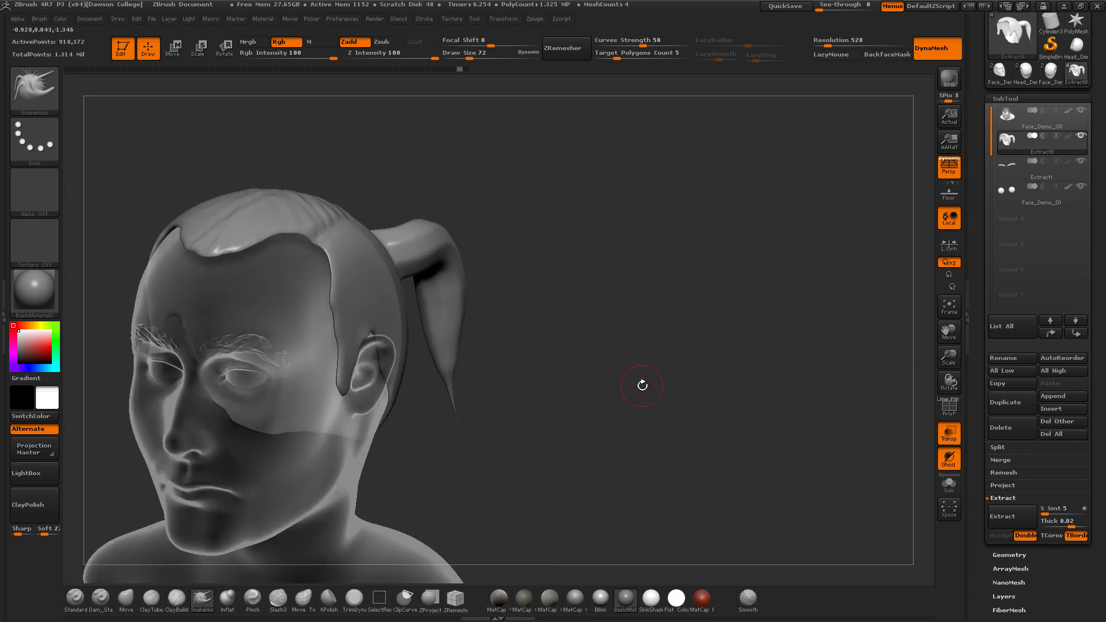
{"action": "left_click", "coordinate": [949, 432]}
{"action": "mouse_move", "coordinate": [501, 363]}
{"action": "left_mouse_down"}
{"action": "mouse_move", "coordinate": [550, 375]}
{"action": "mouse_move", "coordinate": [556, 349]}
{"action": "mouse_move", "coordinate": [543, 343]}
{"action": "mouse_move", "coordinate": [546, 385]}
{"action": "mouse_move", "coordinate": [582, 392]}
{"action": "mouse_move", "coordinate": [567, 381]}
{"action": "left_mouse_up"}
Set the draw size to 332 and thicken the ponytail's base and upper bend with the Inflat brush
{"action": "key", "text": "s"}
{"action": "left_click_drag", "start_coordinate": [434, 247], "coordinate": [505, 357]}
{"action": "left_click", "coordinate": [228, 597]}
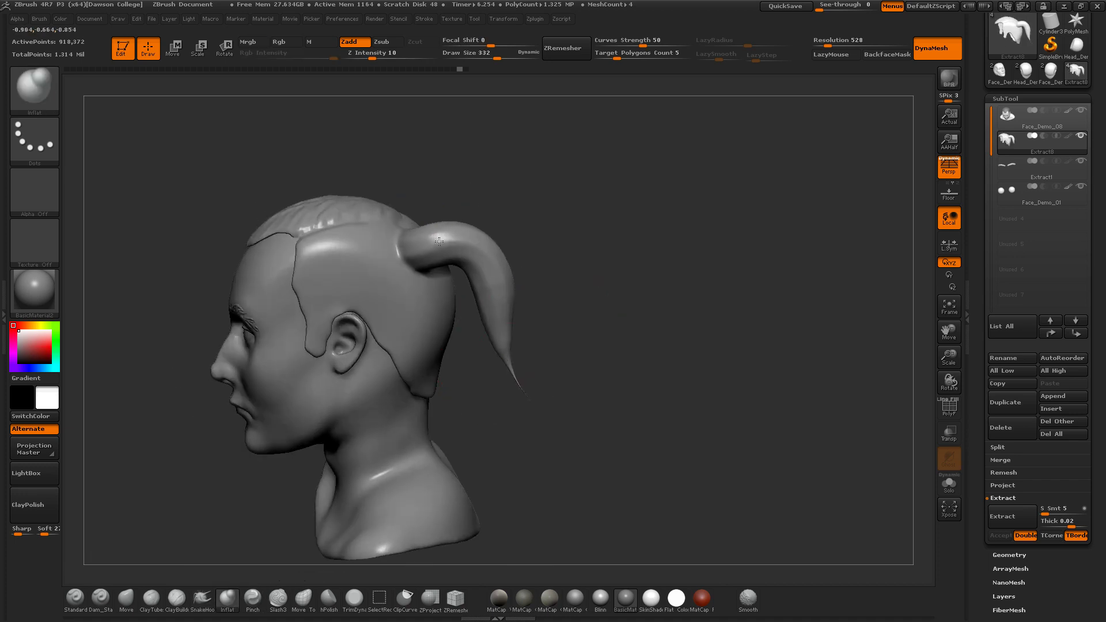
{"action": "left_click_drag", "start_coordinate": [423, 249], "coordinate": [482, 251]}
{"action": "left_click_drag", "start_coordinate": [552, 228], "coordinate": [551, 284]}
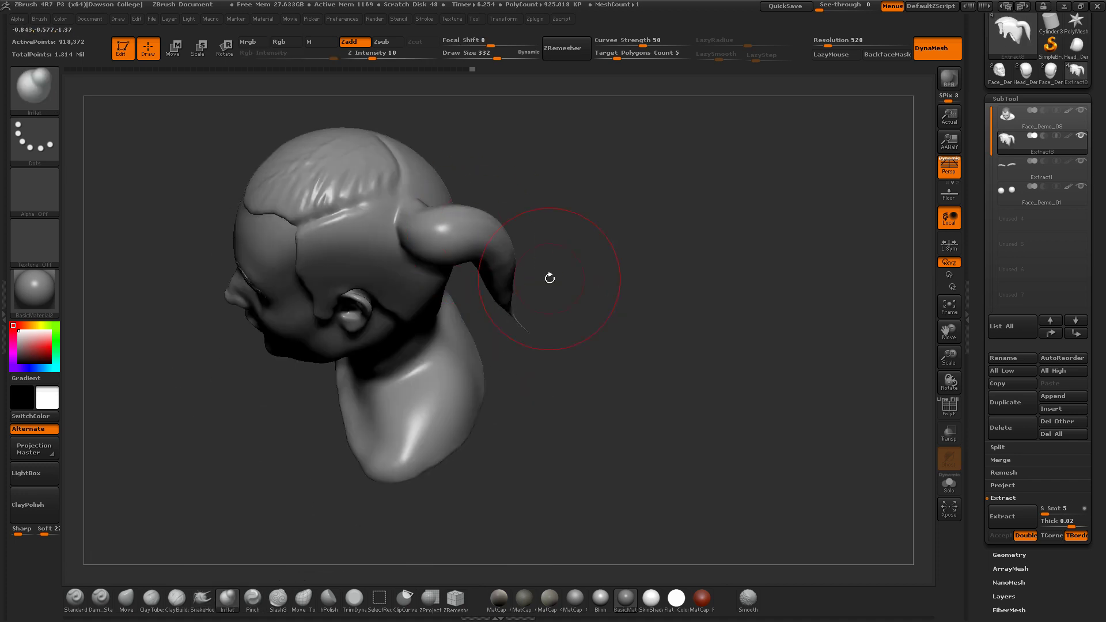
{"action": "left_click_drag", "start_coordinate": [471, 232], "coordinate": [493, 240]}
{"action": "left_click_drag", "start_coordinate": [428, 216], "coordinate": [430, 242]}
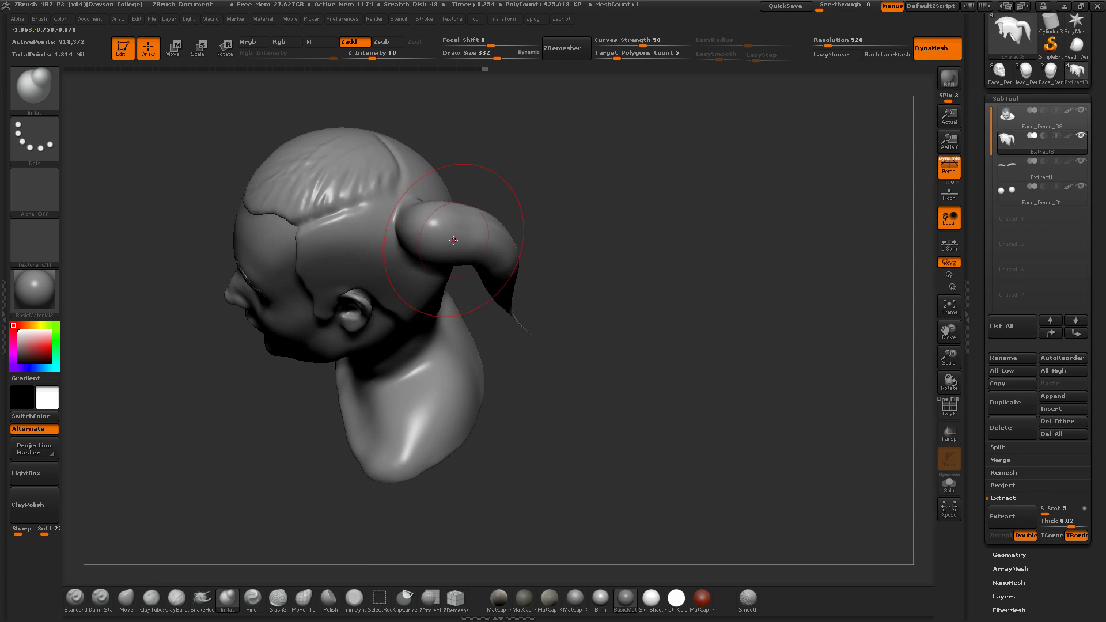
Smooth the inflated ponytail and inspect the bust from the front and above
{"action": "mouse_move", "coordinate": [543, 226]}
{"action": "left_mouse_down"}
{"action": "mouse_move", "coordinate": [562, 157]}
{"action": "mouse_move", "coordinate": [539, 157]}
{"action": "left_mouse_up"}
{"action": "left_click_drag", "start_coordinate": [455, 292], "coordinate": [458, 346], "text": "shift"}
{"action": "mouse_move", "coordinate": [527, 322]}
{"action": "left_mouse_down"}
{"action": "mouse_move", "coordinate": [585, 308]}
{"action": "mouse_move", "coordinate": [526, 340]}
{"action": "mouse_move", "coordinate": [543, 321]}
{"action": "mouse_move", "coordinate": [537, 349]}
{"action": "left_mouse_up"}
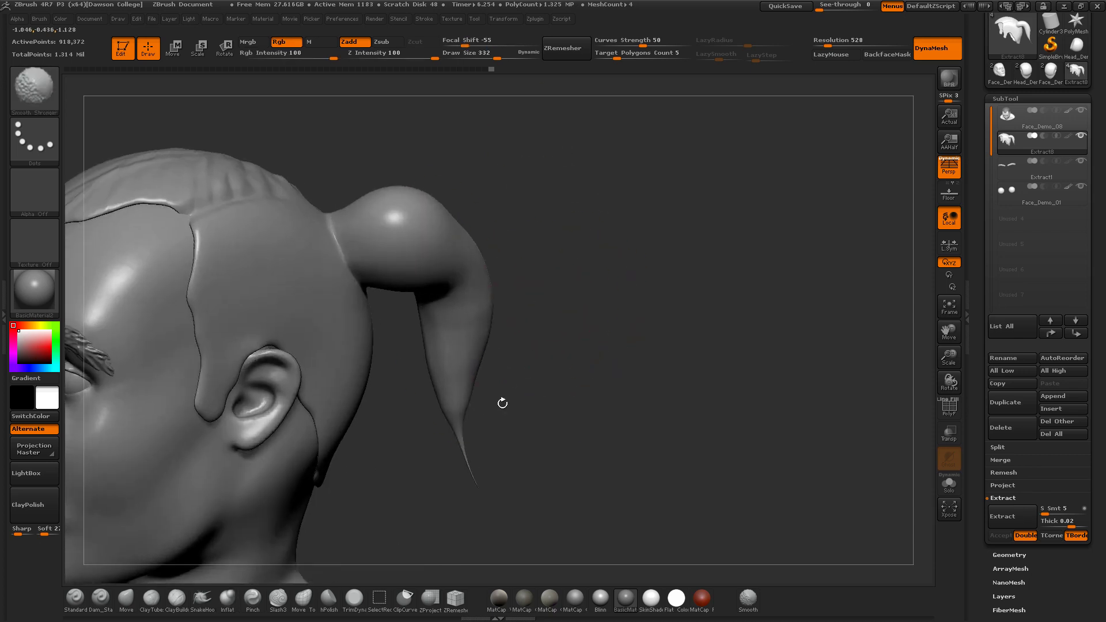
{"action": "mouse_move", "coordinate": [502, 392]}
{"action": "left_mouse_down", "text": "alt"}
{"action": "mouse_move", "coordinate": [494, 316]}
{"action": "mouse_move", "coordinate": [570, 319]}
{"action": "mouse_move", "coordinate": [551, 349]}
{"action": "mouse_move", "coordinate": [577, 392]}
{"action": "mouse_move", "coordinate": [610, 398]}
{"action": "mouse_move", "coordinate": [563, 402]}
{"action": "mouse_move", "coordinate": [546, 434]}
{"action": "mouse_move", "coordinate": [652, 392]}
{"action": "left_mouse_up", "text": "alt"}
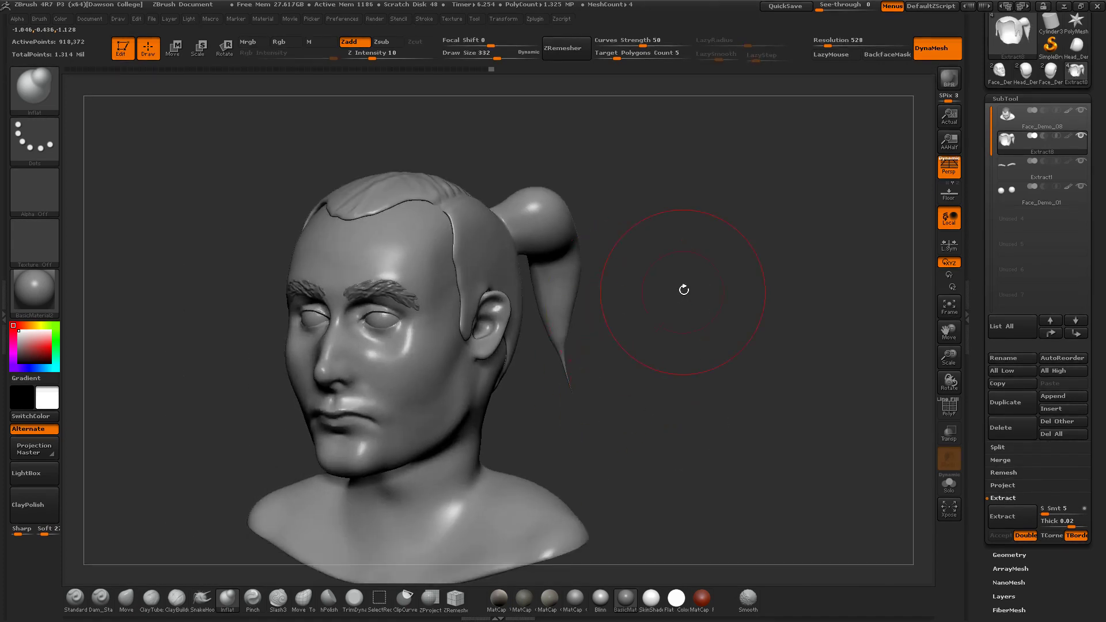
{"action": "left_click_drag", "start_coordinate": [683, 290], "coordinate": [674, 380]}
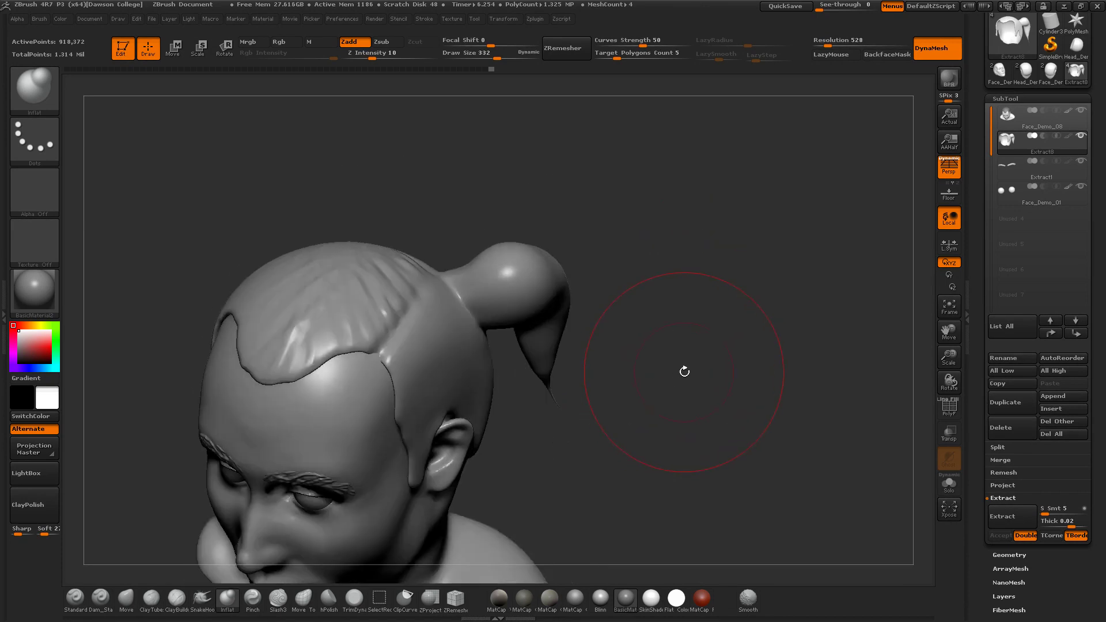